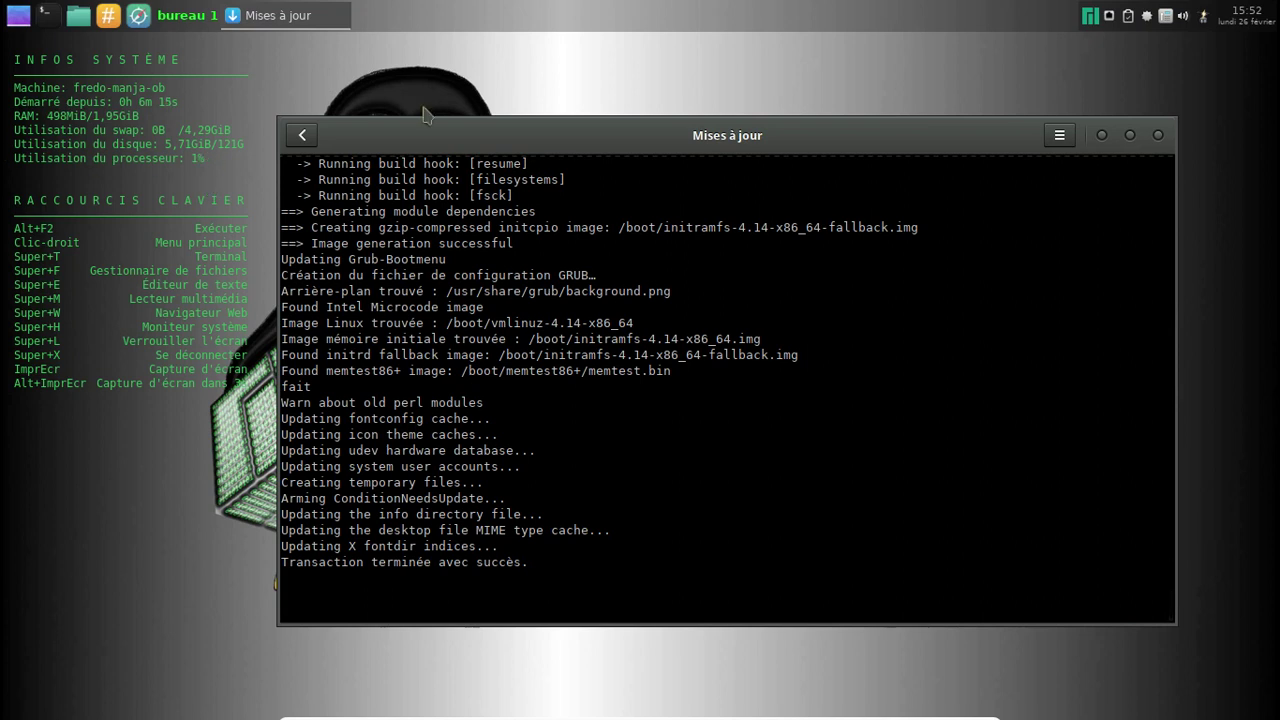
Step: Close the finished update window and install the available language packages, authorizing the installation with the account password
{"action": "left_click", "coordinate": [1157, 135]}
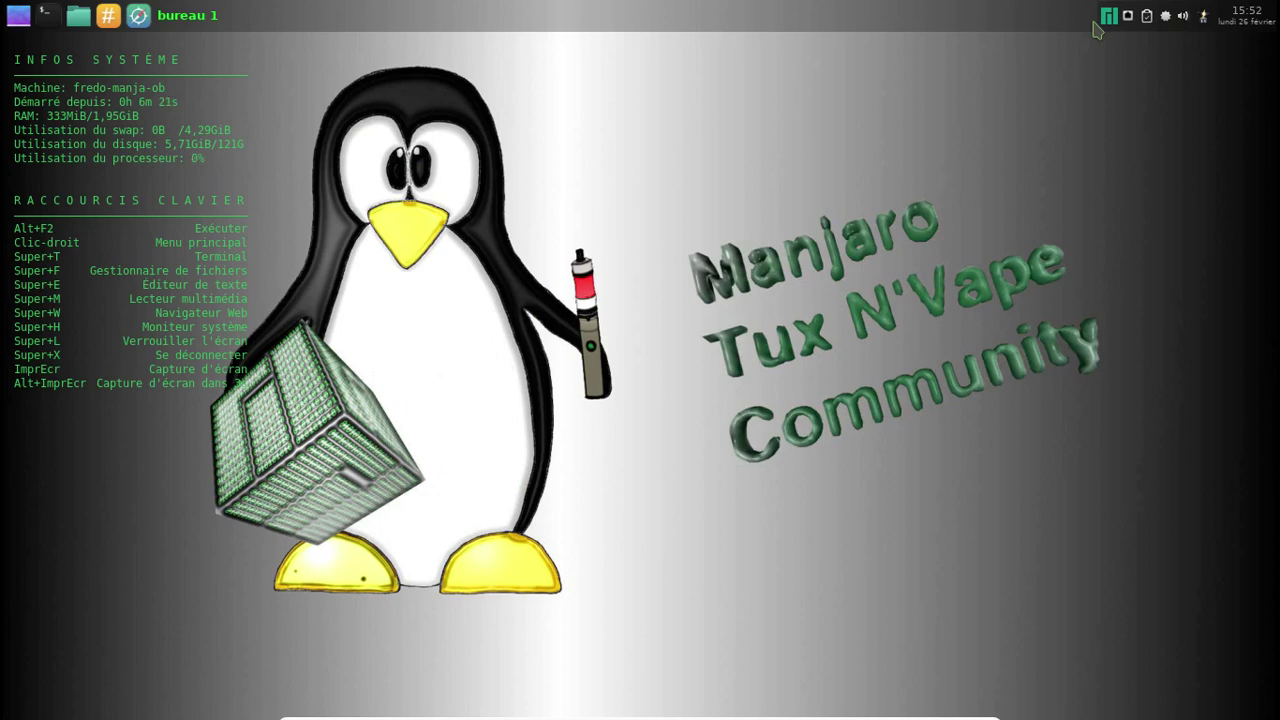
{"action": "right_click", "coordinate": [1108, 16]}
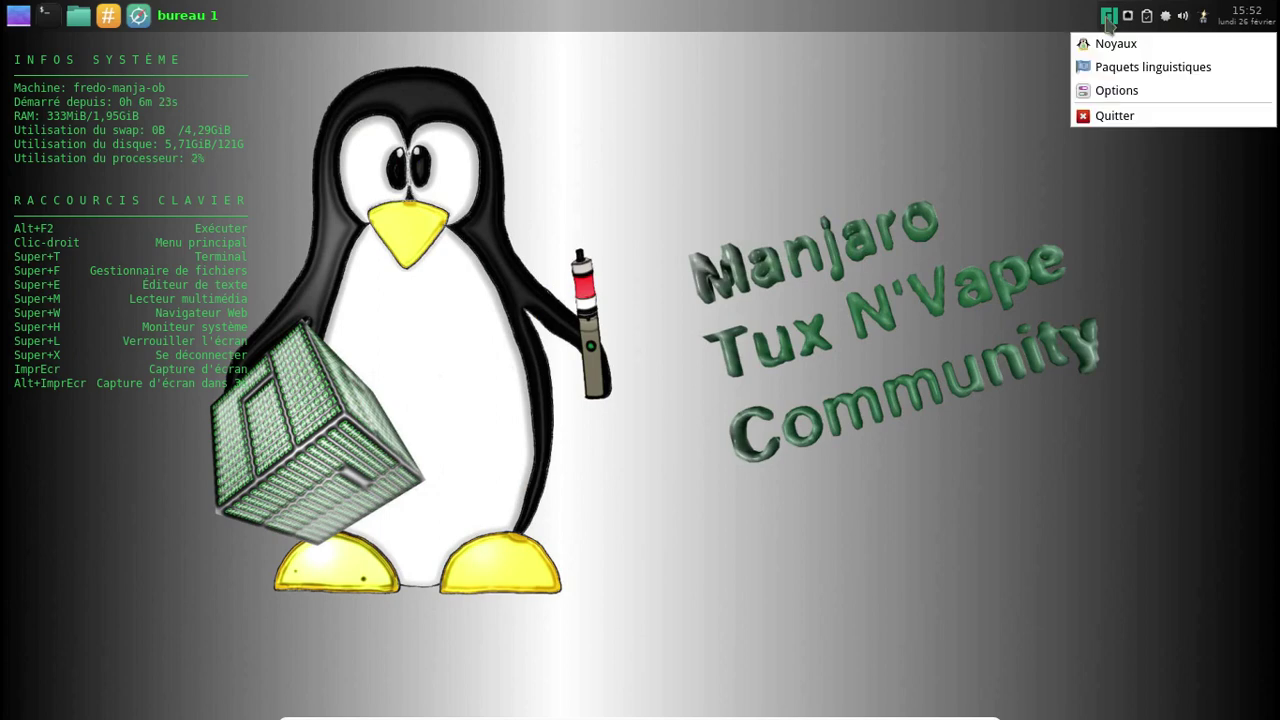
{"action": "left_click", "coordinate": [1100, 68]}
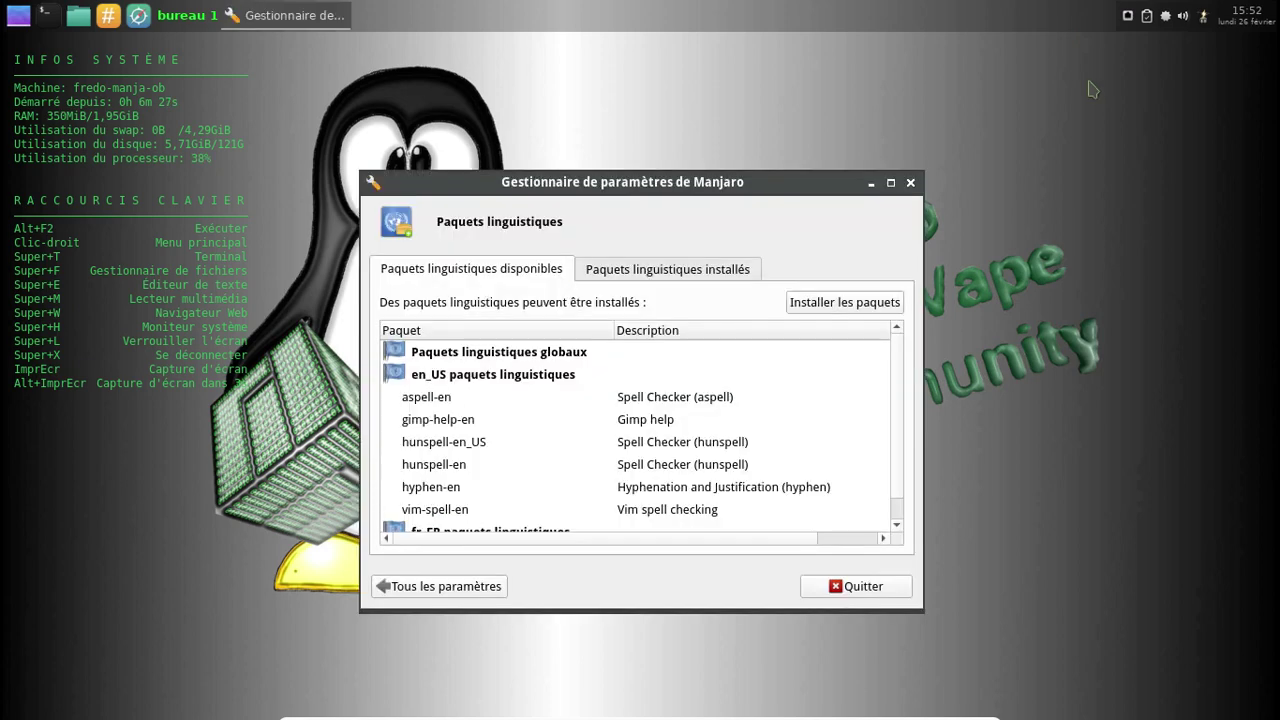
{"action": "left_click", "coordinate": [815, 305]}
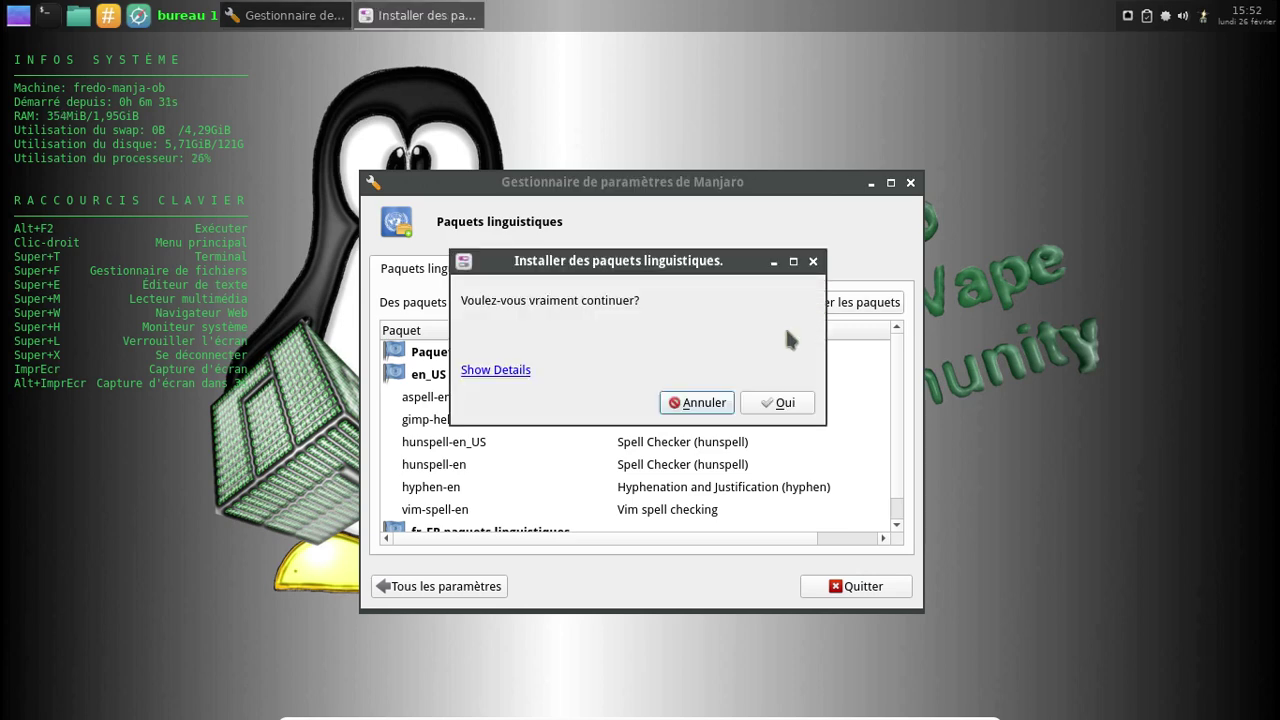
{"action": "left_click", "coordinate": [773, 408]}
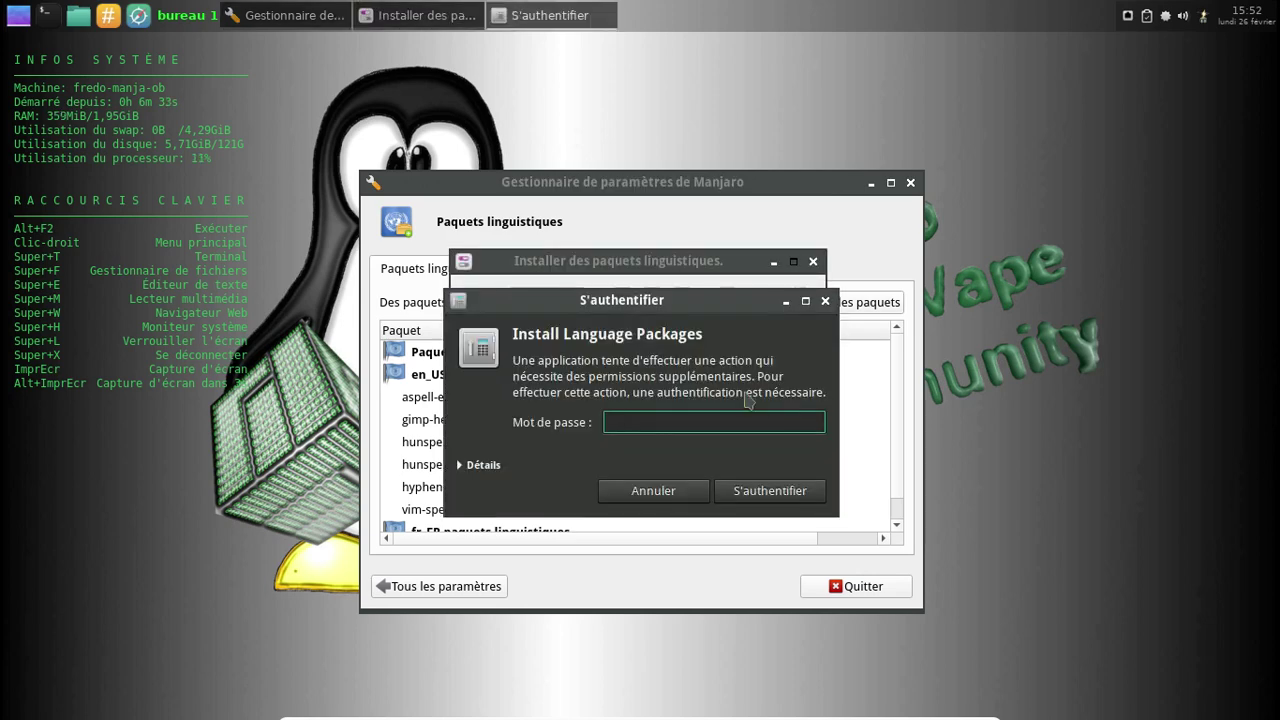
{"action": "type", "text": "•••••••"}
{"action": "key", "text": "Return"}
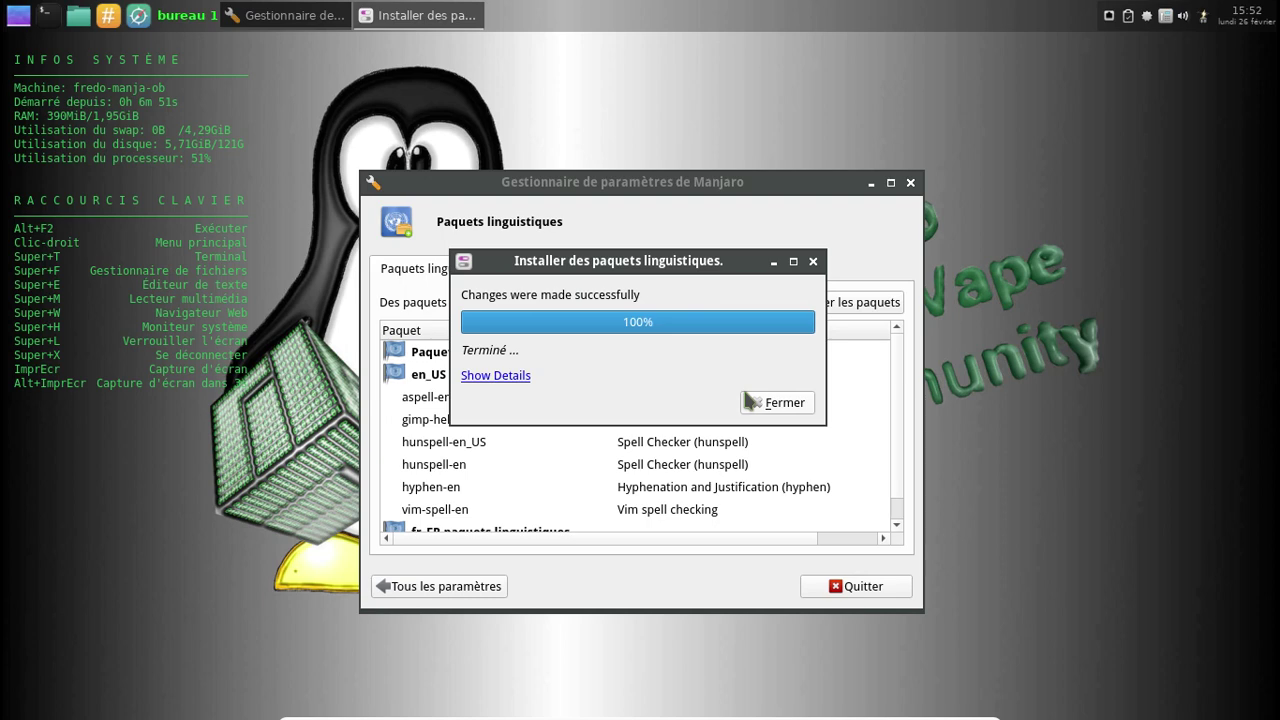
{"action": "left_click", "coordinate": [760, 404]}
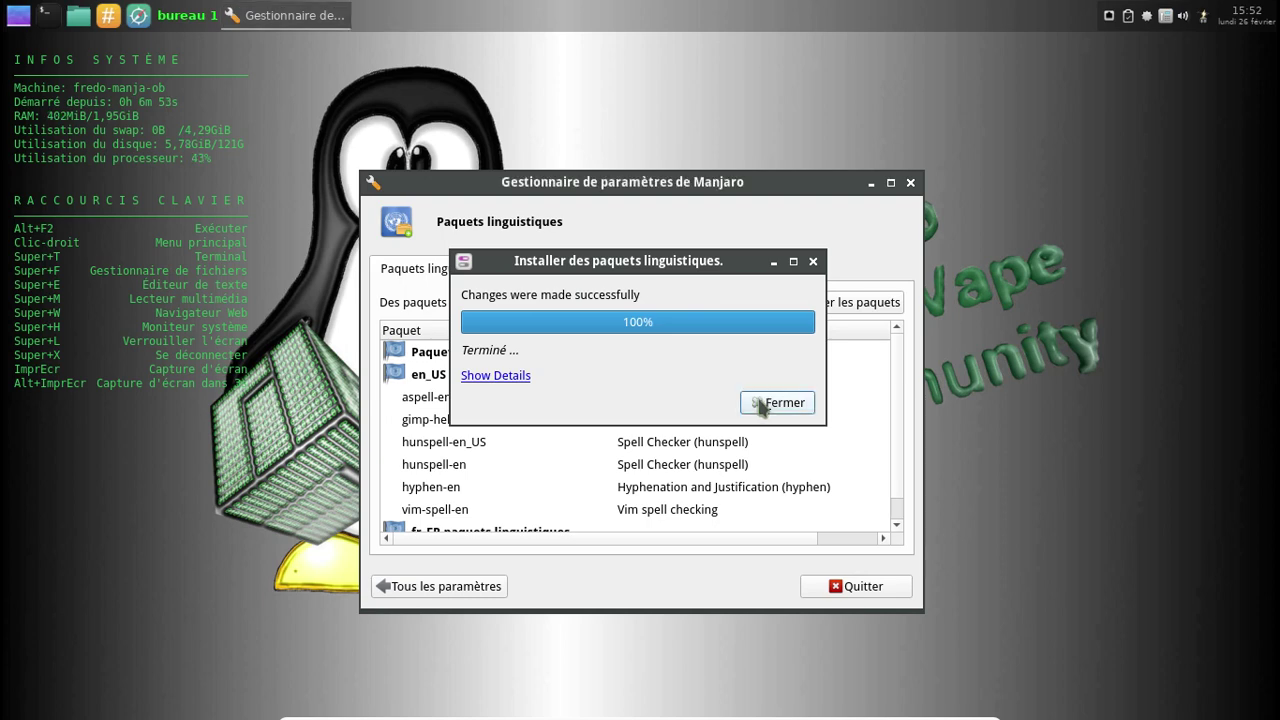
{"action": "left_click", "coordinate": [910, 183]}
Step: Restart the system from the session logout screen and boot back into Manjaro
{"action": "right_click", "coordinate": [469, 74]}
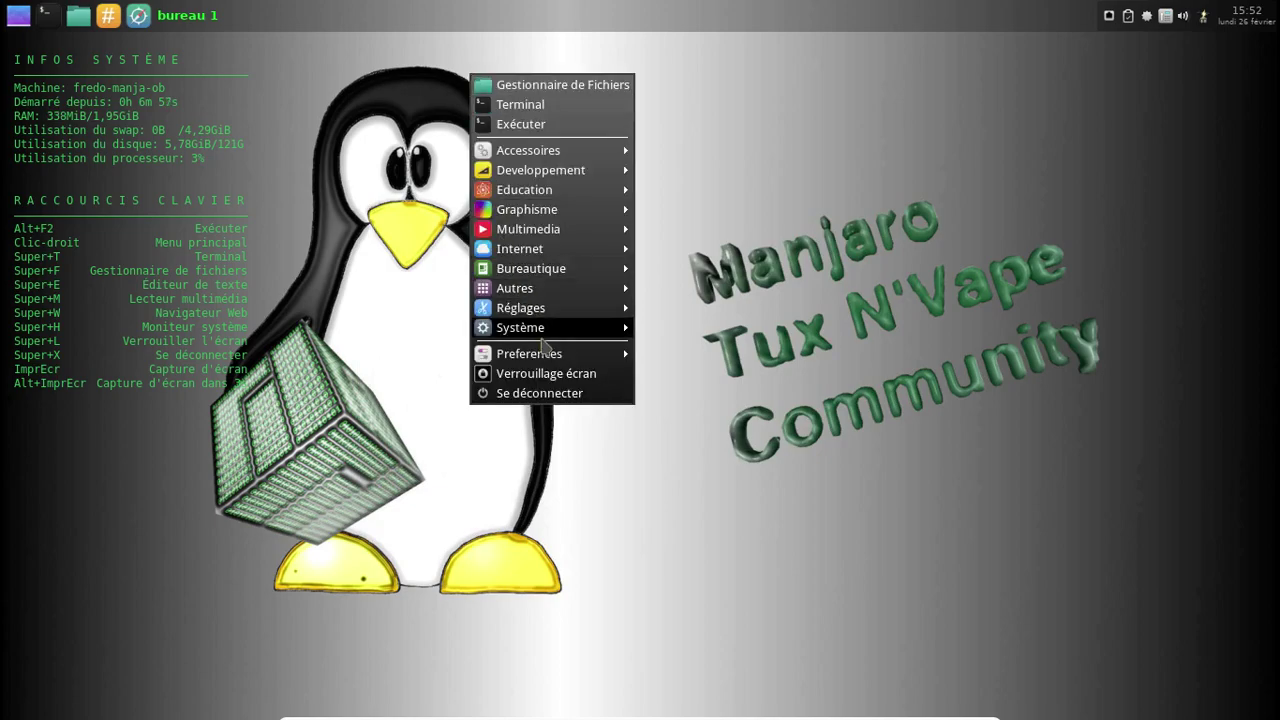
{"action": "left_click", "coordinate": [546, 394]}
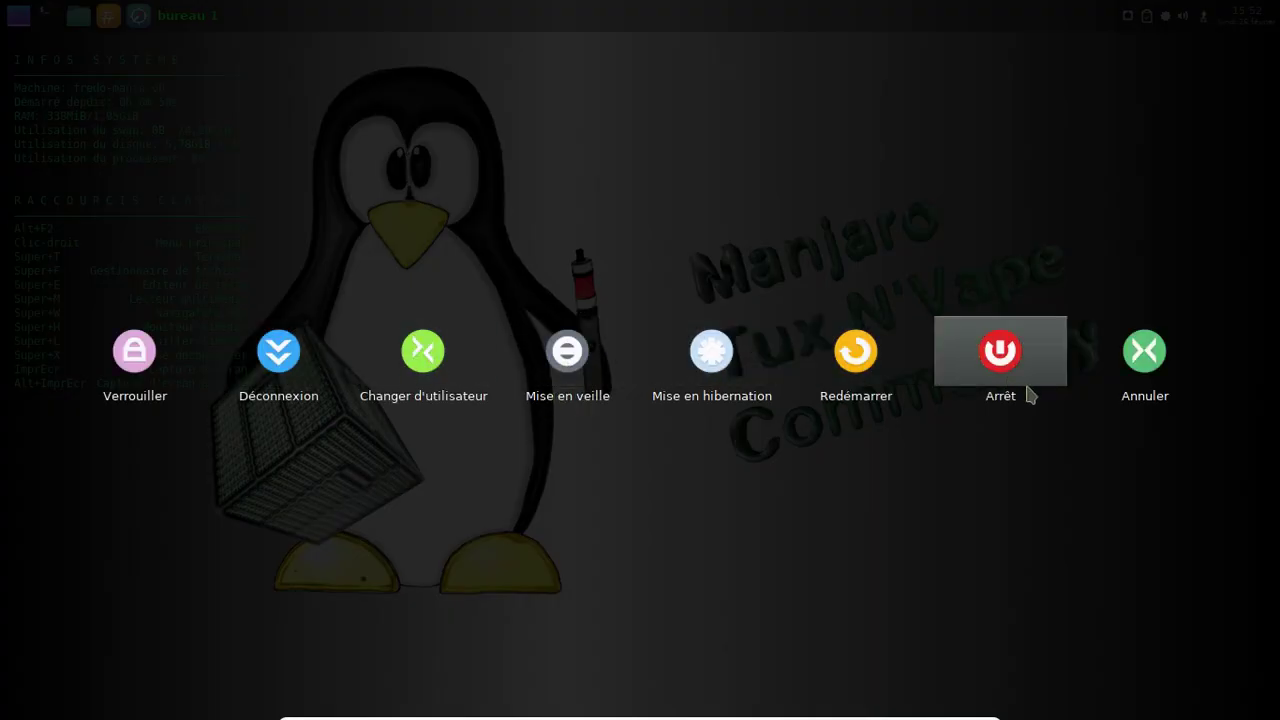
{"action": "left_click", "coordinate": [906, 392]}
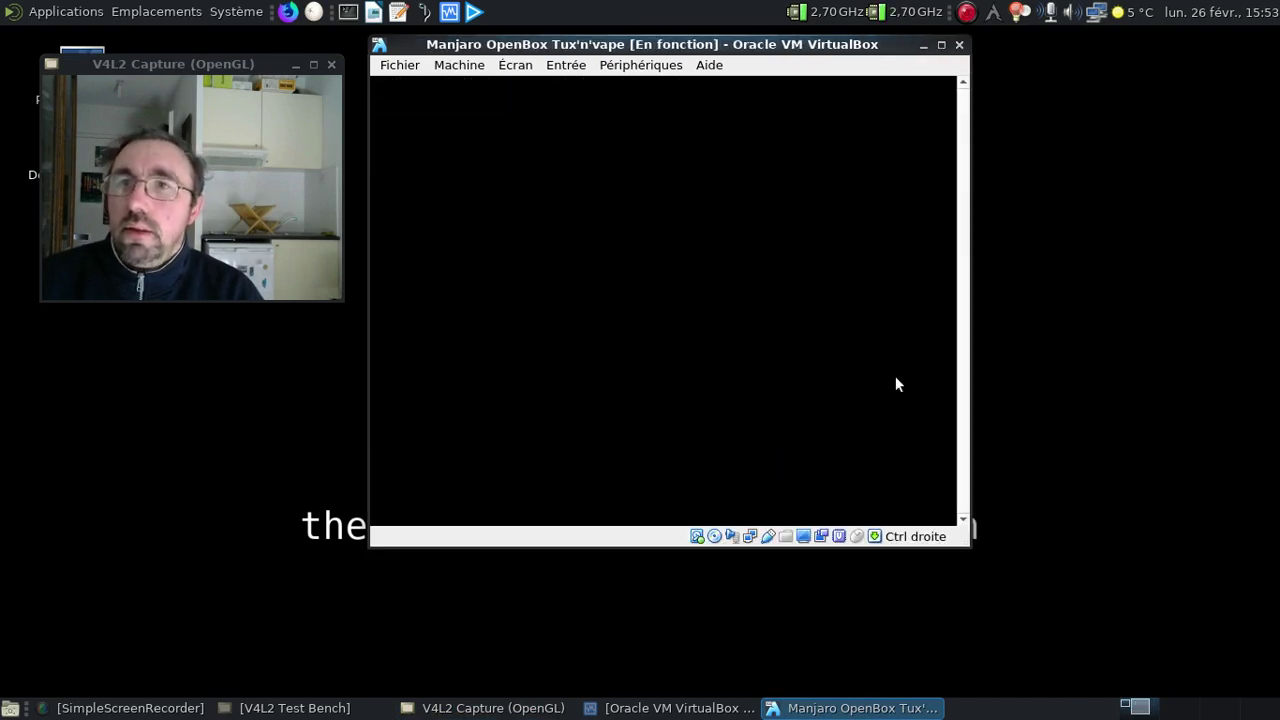
{"action": "key", "text": "Return"}
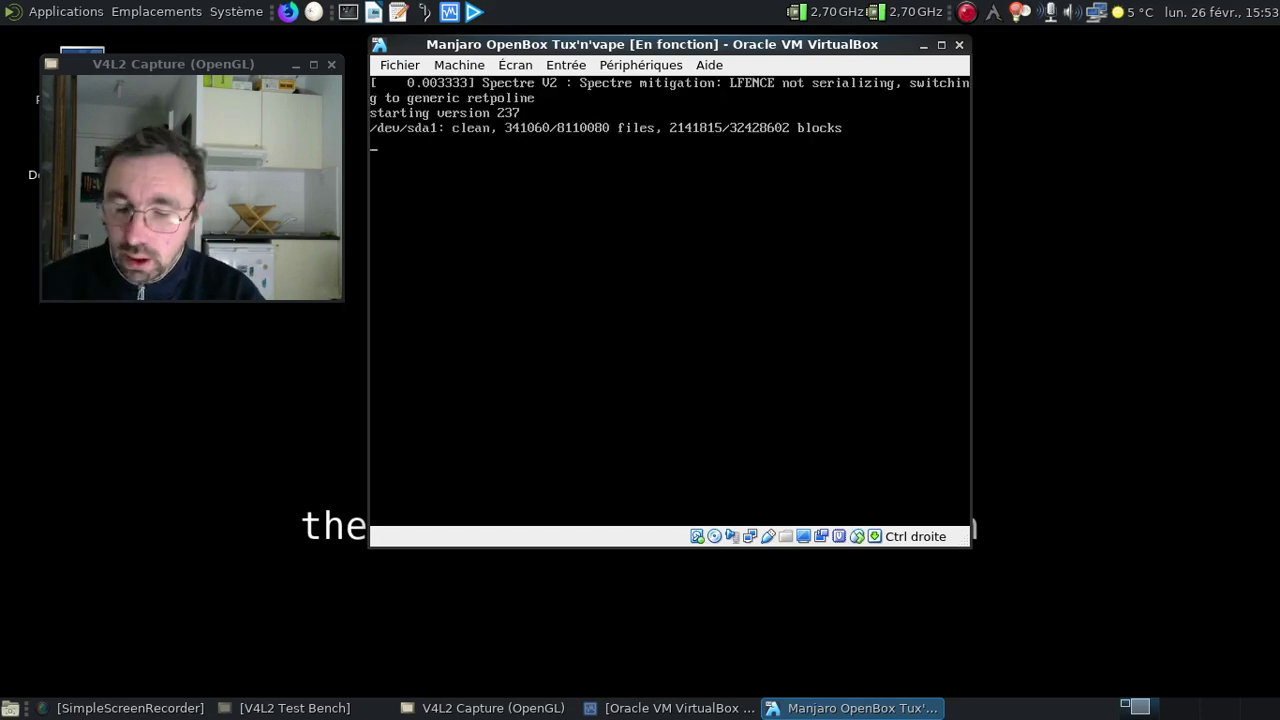
Step: Show the virtual machine full screen and log in to the session with the account password
{"action": "key", "text": "Control_R+f"}
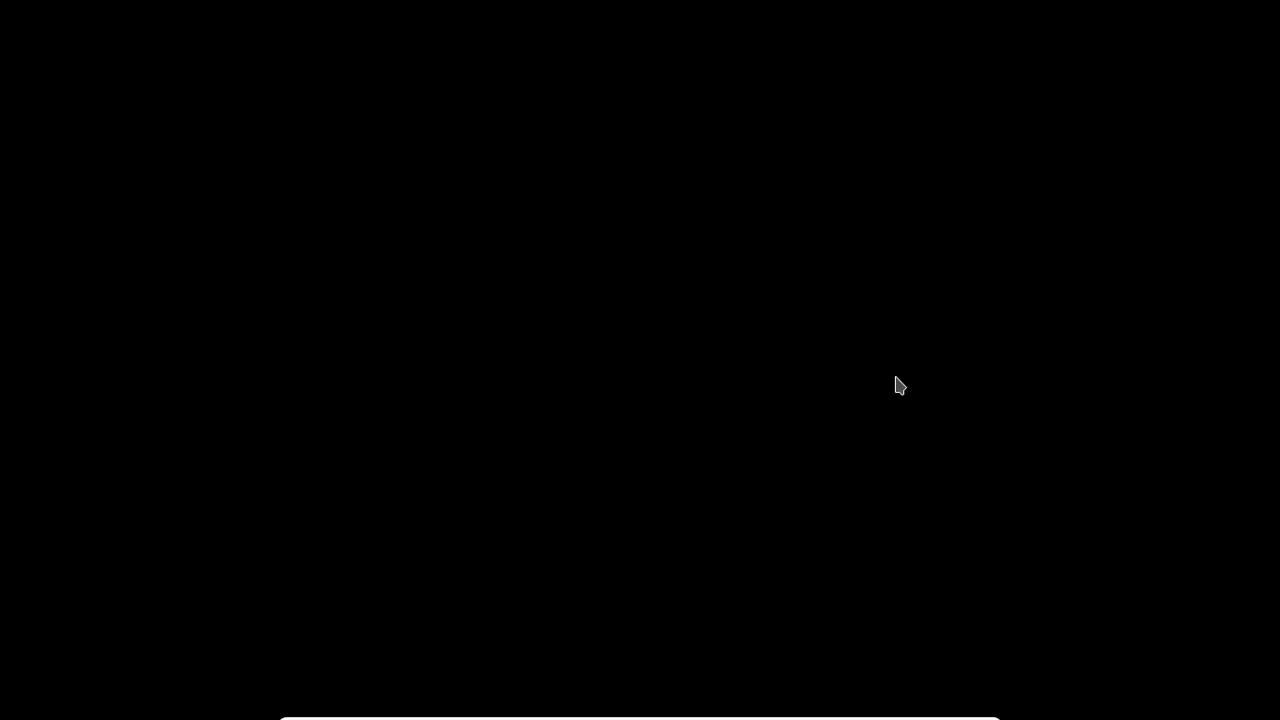
{"action": "type", "text": "********"}
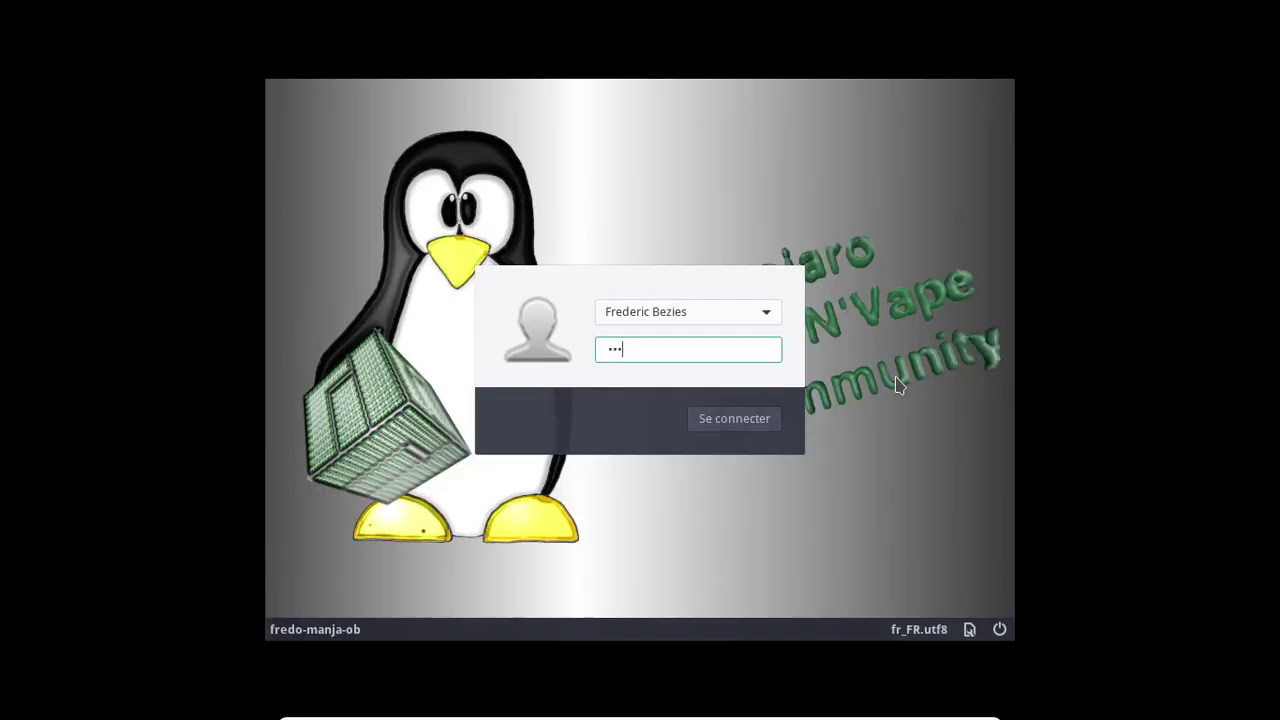
{"action": "key", "text": "Return"}
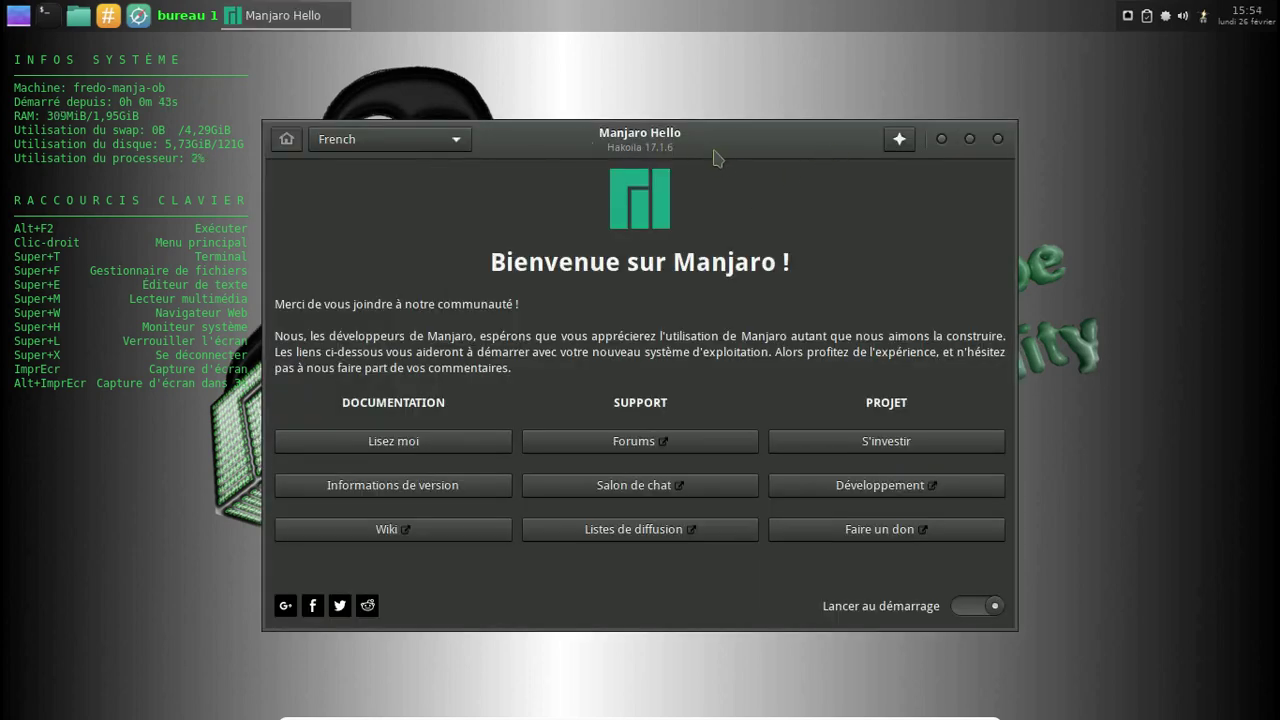
Step: Disable launching Manjaro Hello at startup and close its window
{"action": "left_click", "coordinate": [975, 606]}
{"action": "left_click", "coordinate": [997, 139]}
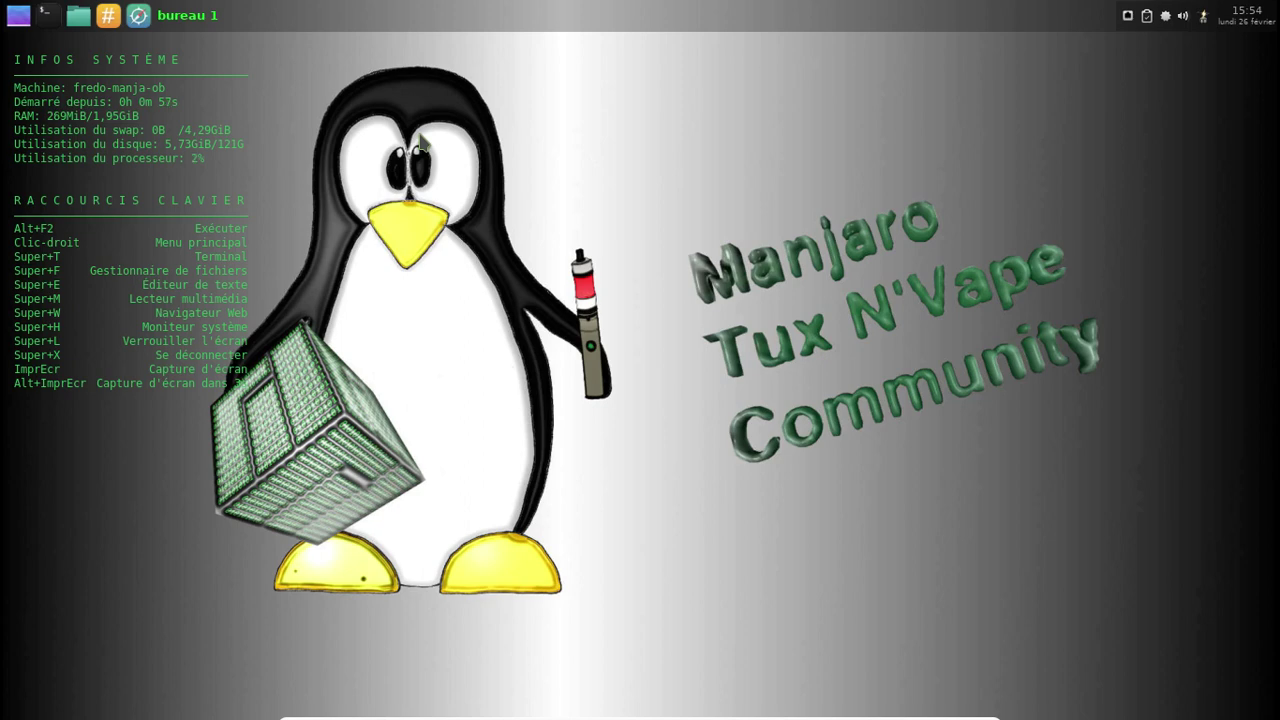
{"action": "right_click", "coordinate": [566, 99]}
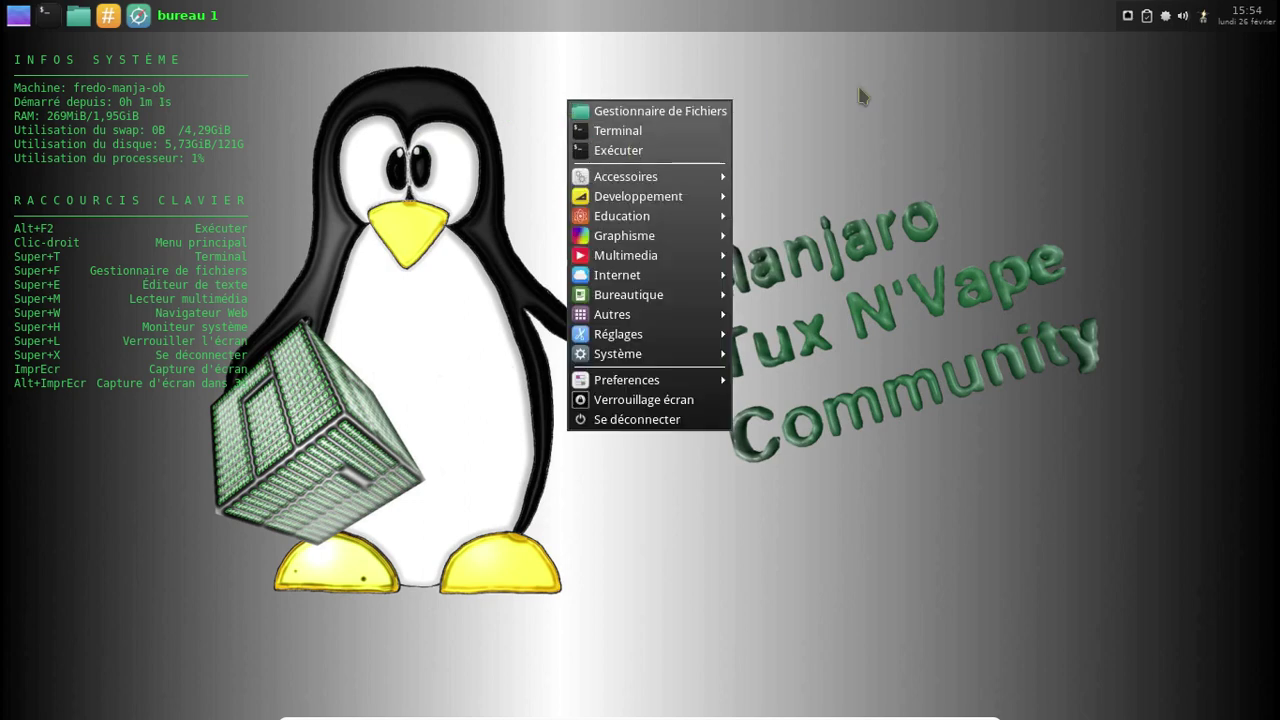
{"action": "left_click", "coordinate": [1158, 52]}
Step: Open the package manager and search the repositories for "backgrounds"
{"action": "right_click", "coordinate": [1165, 20]}
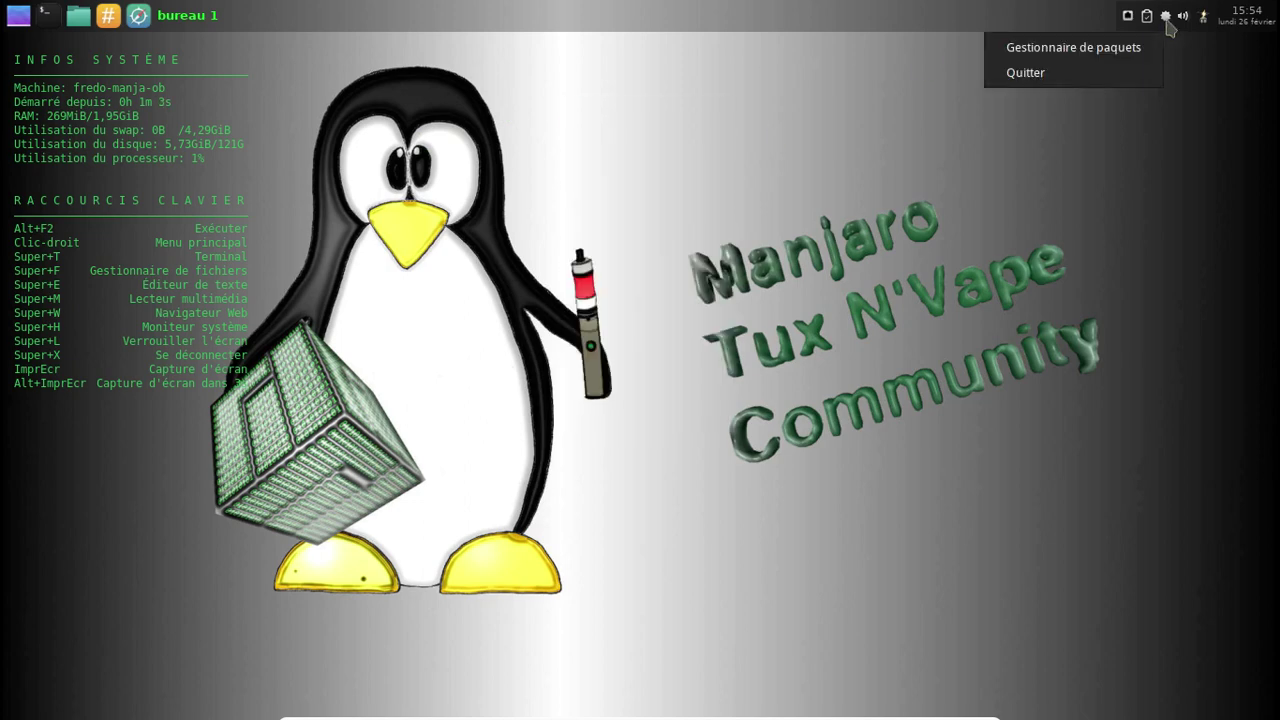
{"action": "left_click", "coordinate": [1128, 50]}
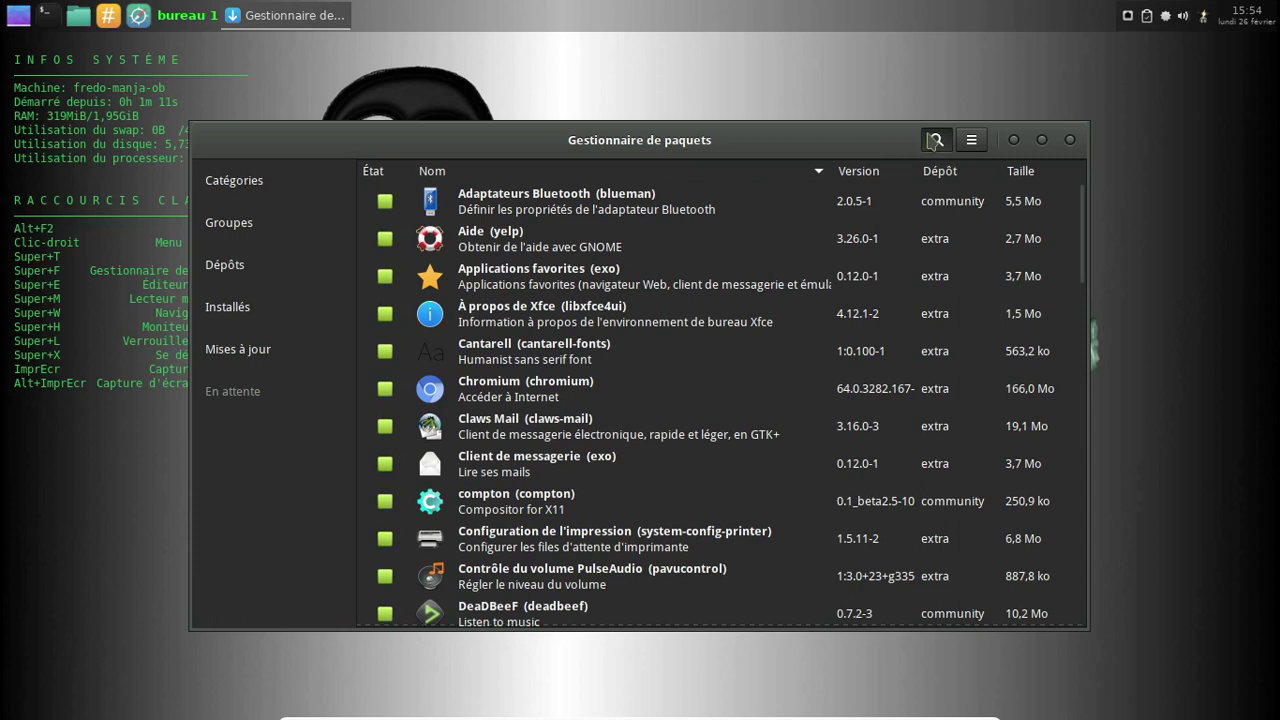
{"action": "left_click", "coordinate": [936, 140]}
{"action": "type", "text": "back"}
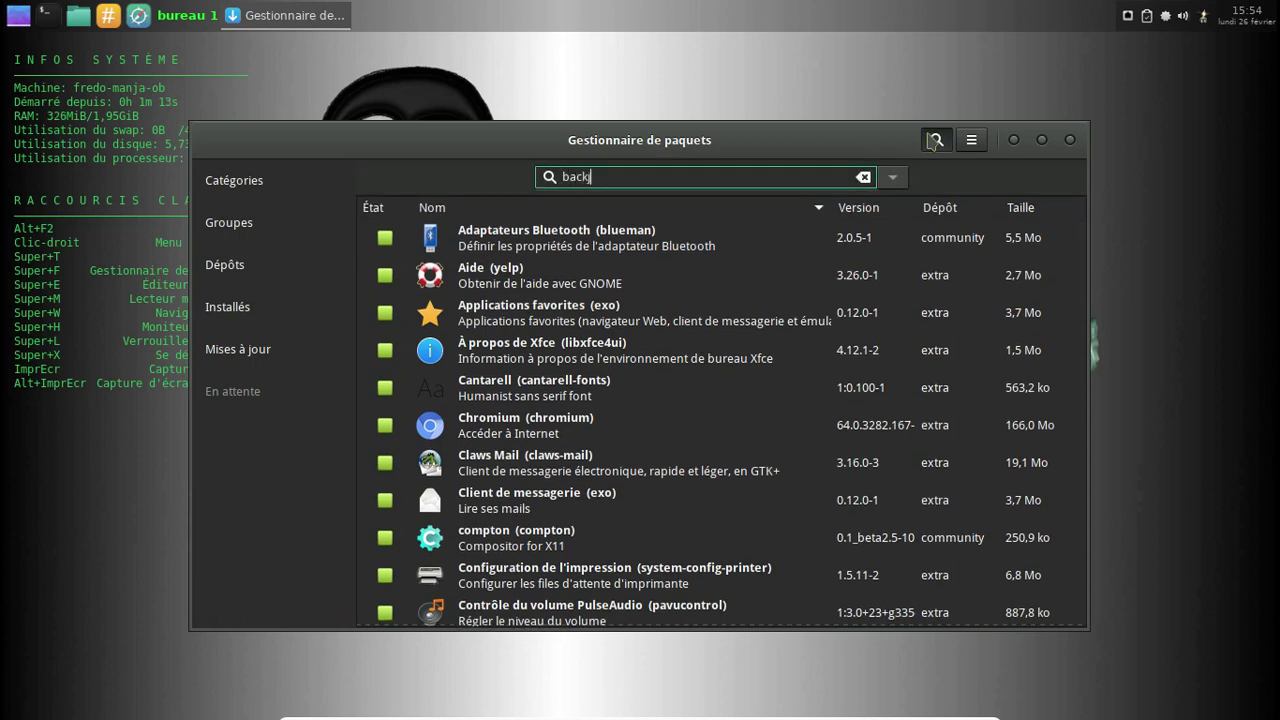
{"action": "type", "text": "grounds"}
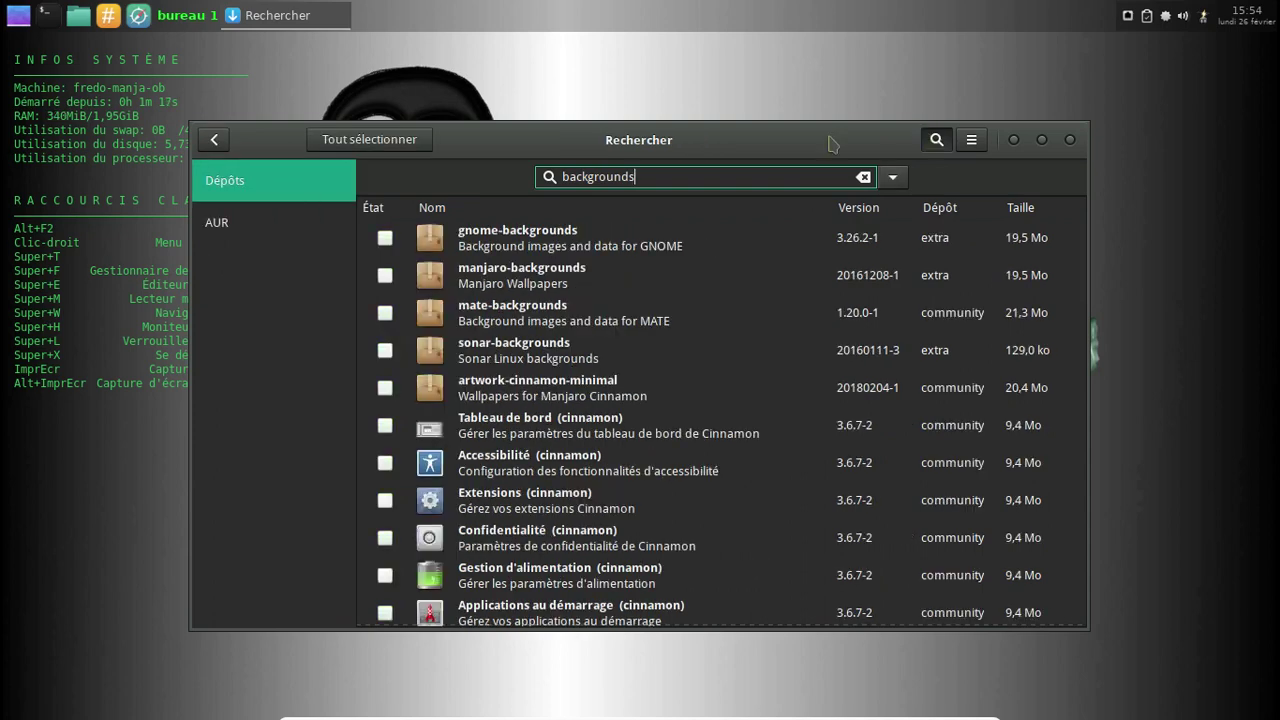
Step: Mark manjaro-backgrounds, mate-backgrounds, sonar-backgrounds and artwork-cinnamon-minimal for installation
{"action": "left_click", "coordinate": [385, 275]}
{"action": "left_click", "coordinate": [385, 312]}
{"action": "left_click", "coordinate": [385, 350]}
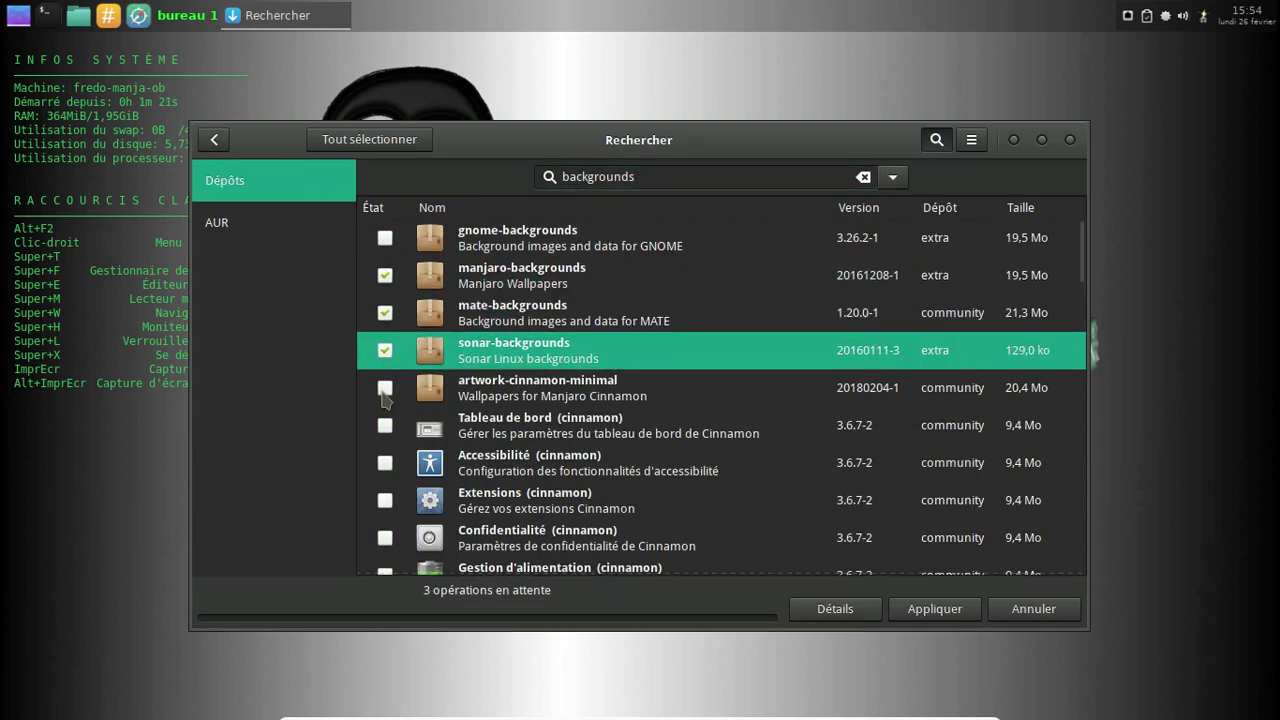
{"action": "left_click", "coordinate": [385, 395]}
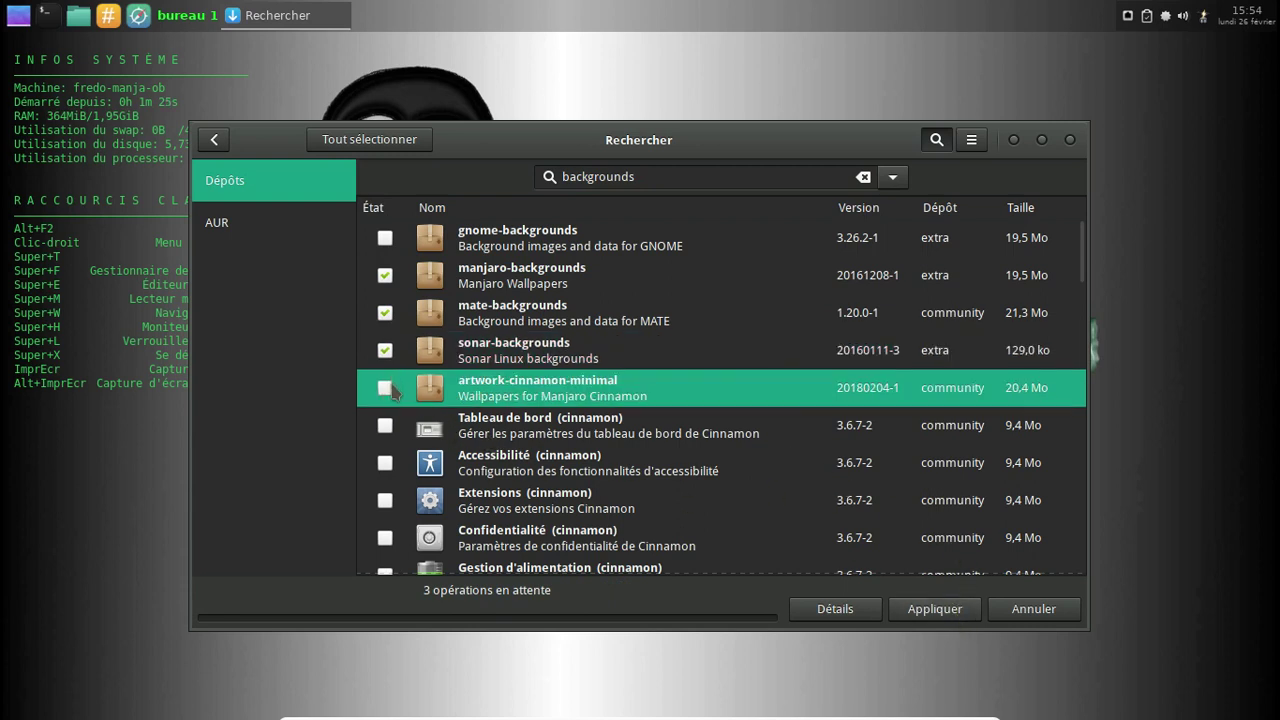
{"action": "left_click", "coordinate": [386, 388]}
Step: Apply the pending package installations, confirming the transaction and authenticating with the account password
{"action": "left_click", "coordinate": [936, 616]}
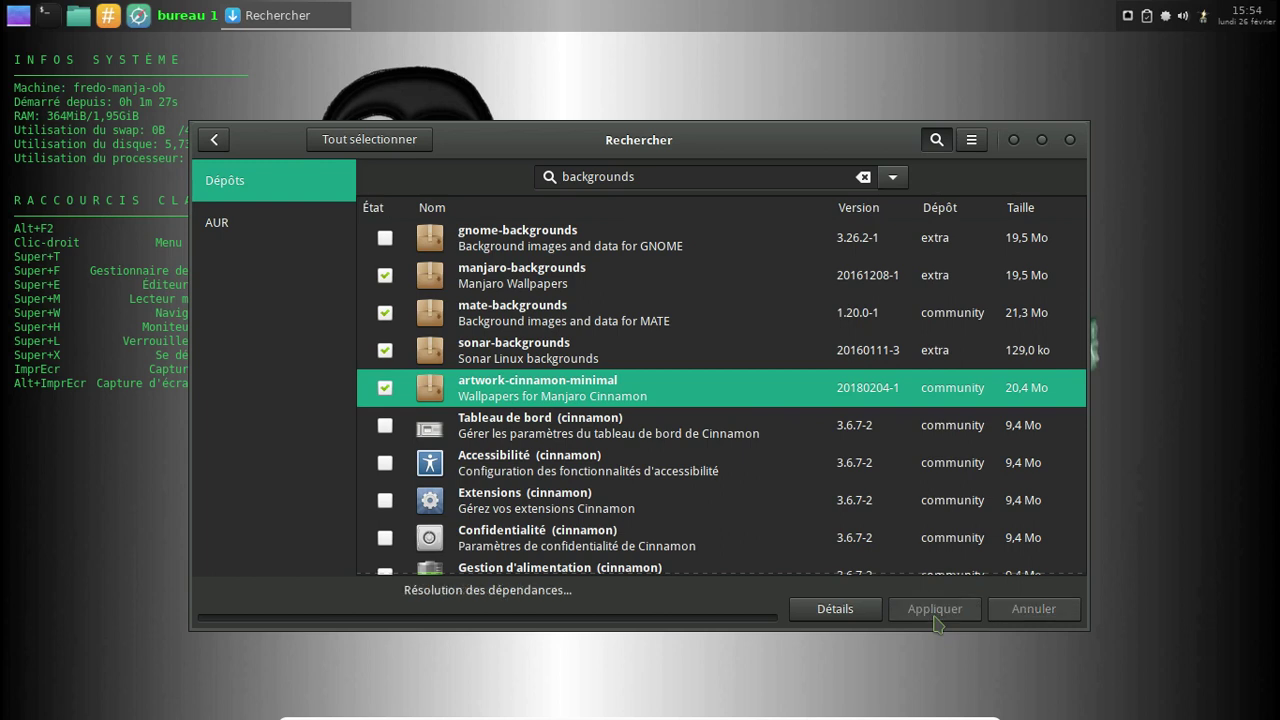
{"action": "left_click", "coordinate": [873, 538]}
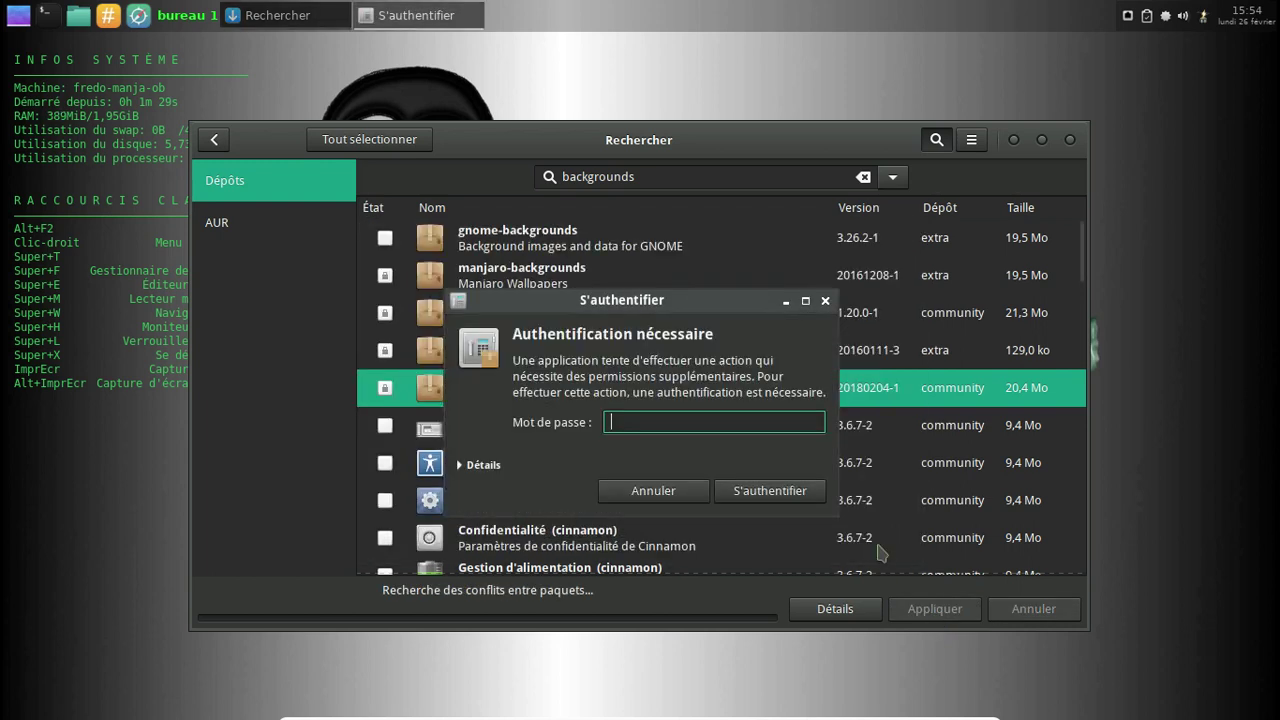
{"action": "type", "text": "xxxxxx"}
{"action": "key", "text": "BackSpace"}
{"action": "key", "text": "BackSpace"}
{"action": "key", "text": "BackSpace"}
{"action": "key", "text": "BackSpace"}
{"action": "key", "text": "BackSpace"}
{"action": "key", "text": "BackSpace"}
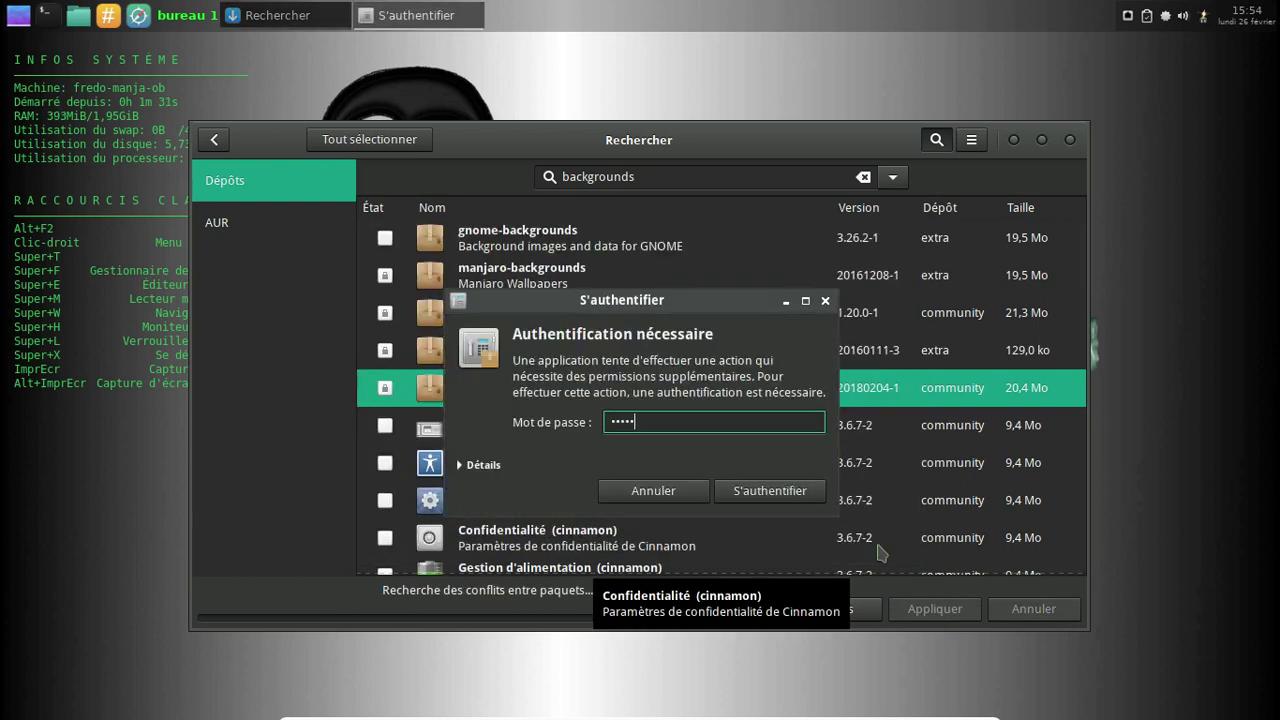
{"action": "type", "text": "xxxxx"}
{"action": "key", "text": "Return"}
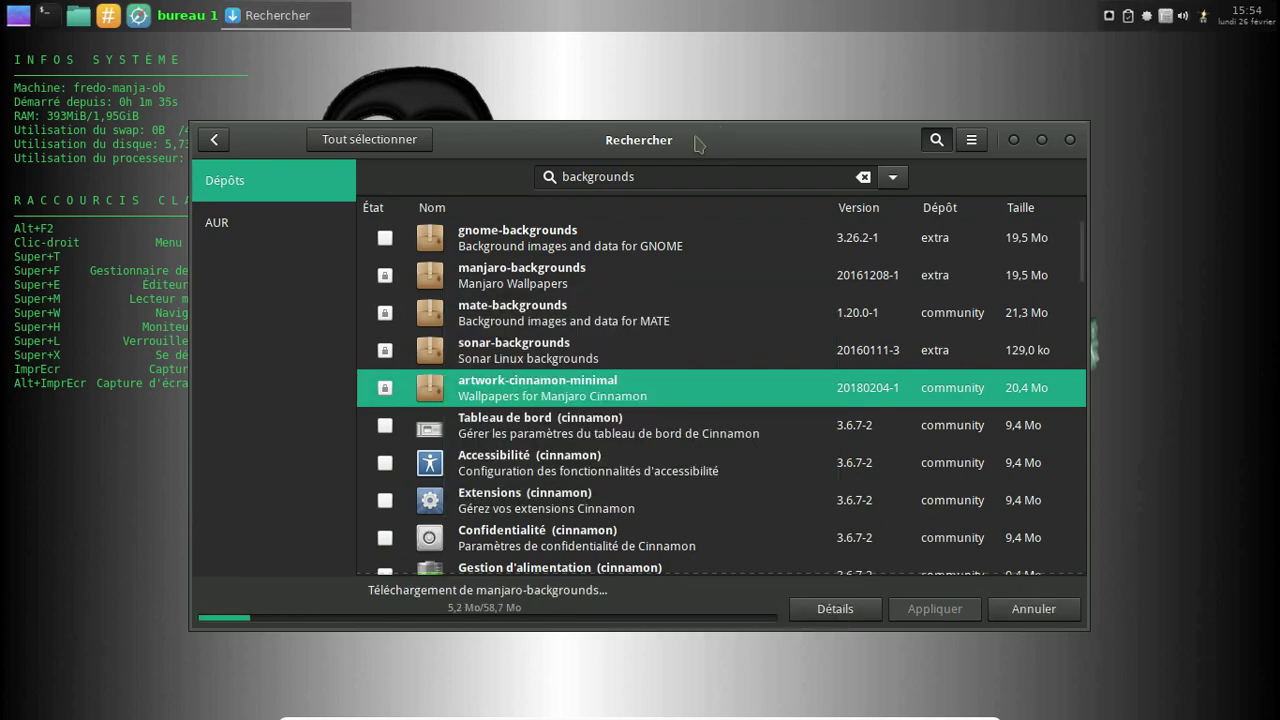
{"action": "left_click_drag", "start_coordinate": [694, 136], "coordinate": [768, 131]}
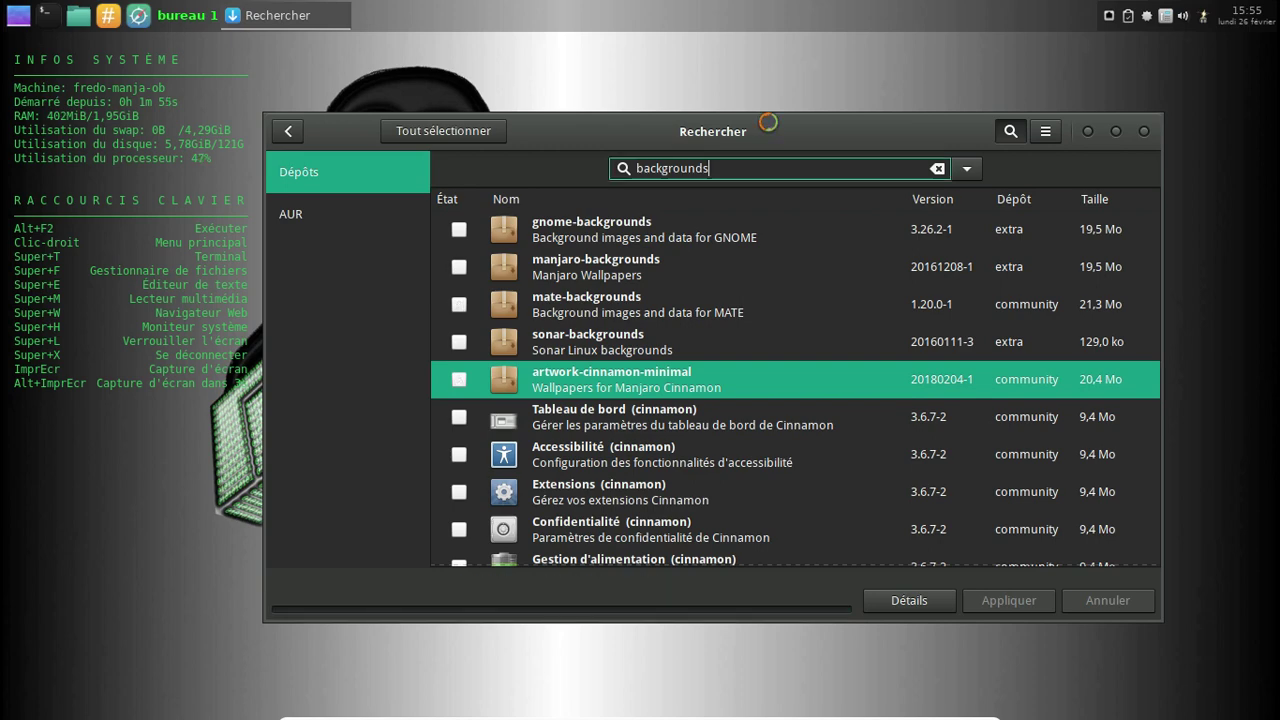
Step: Minimize the package manager and open the Nitrogen wallpaper chooser
{"action": "left_click", "coordinate": [1087, 131]}
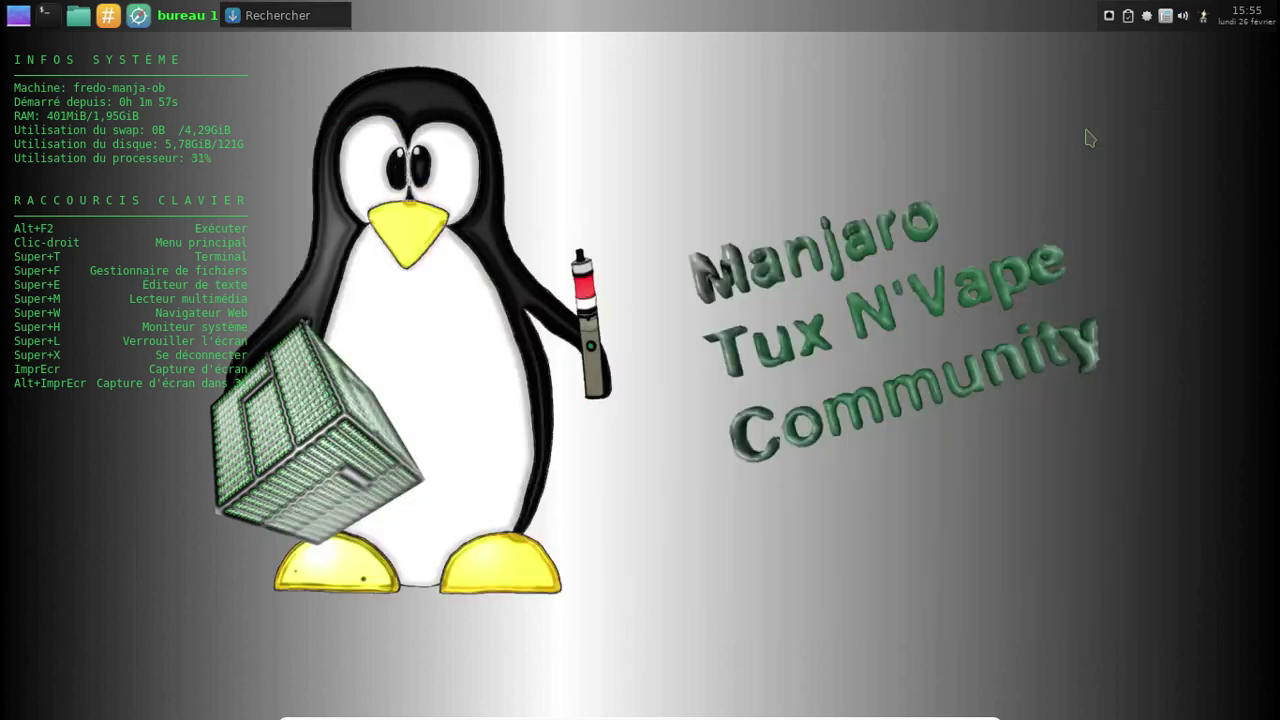
{"action": "right_click", "coordinate": [538, 80]}
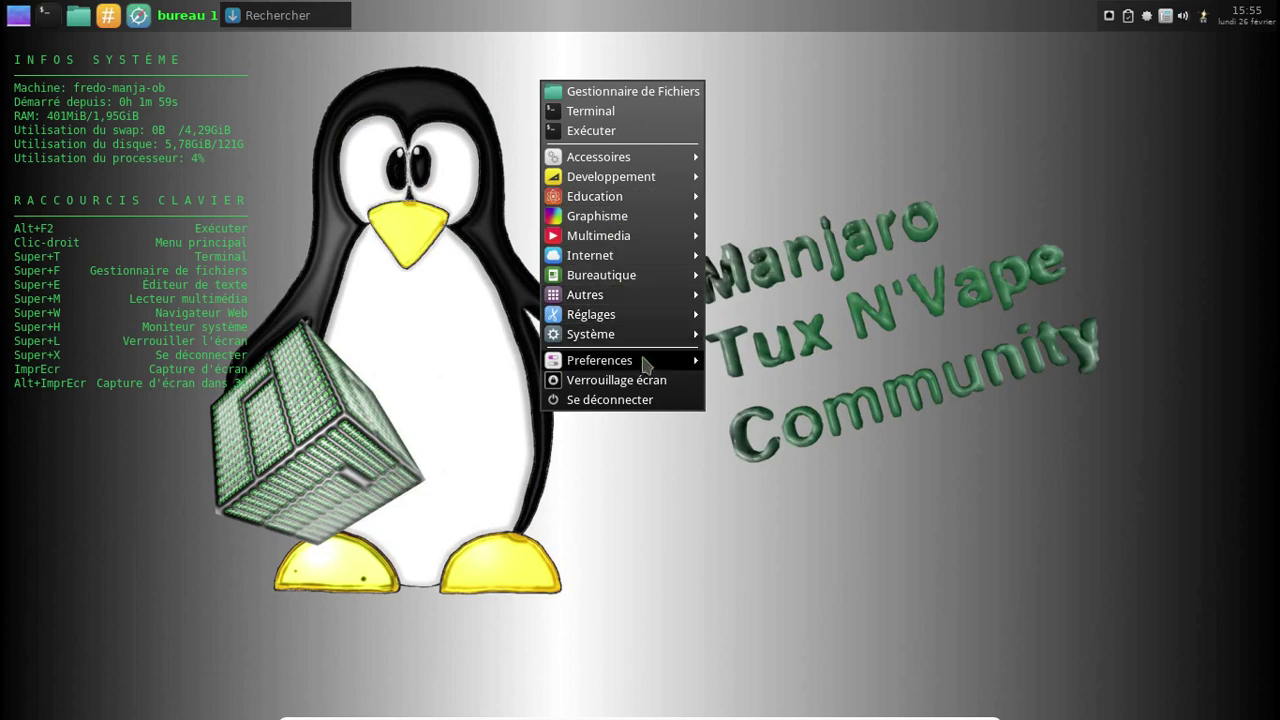
{"action": "mouse_move", "coordinate": [645, 362]}
{"action": "left_click", "coordinate": [745, 408]}
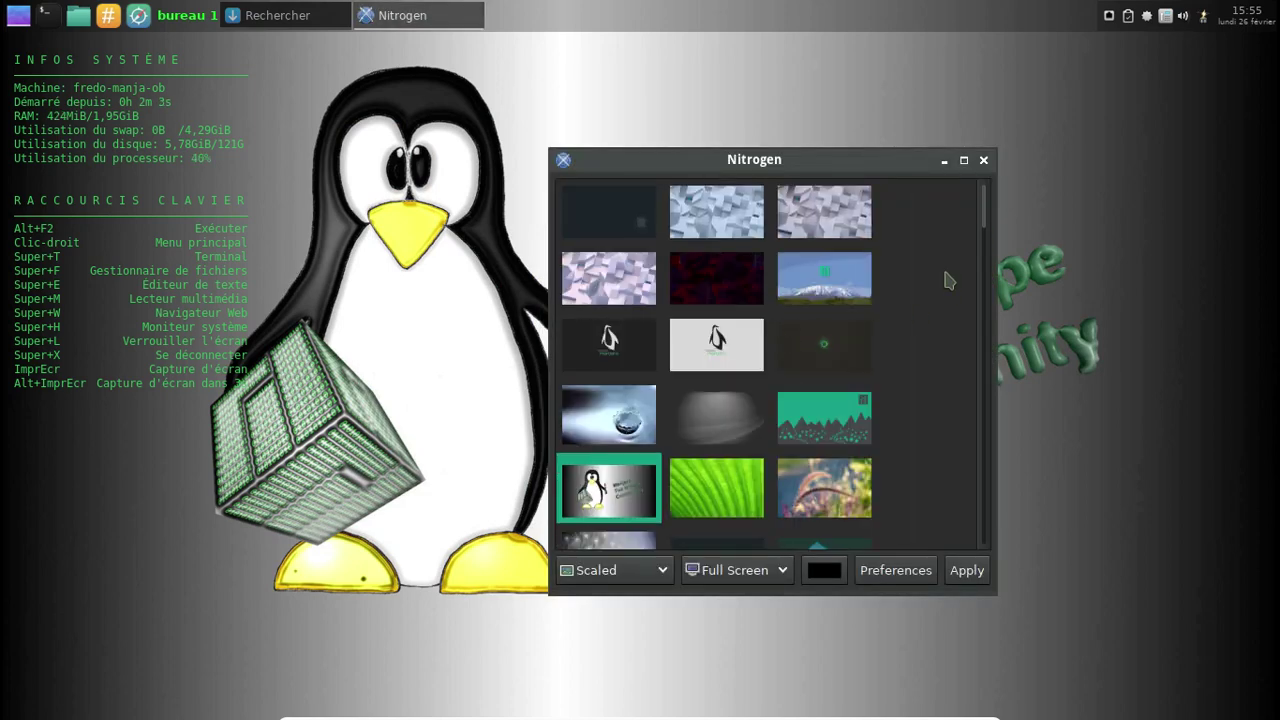
Step: Look through the newly installed wallpapers in the Nitrogen chooser, down to the end of the collection
{"action": "scroll", "coordinate": [946, 279], "scroll_direction": "down", "scroll_amount": 3}
{"action": "scroll", "coordinate": [944, 277], "scroll_direction": "up", "scroll_amount": 2}
{"action": "left_click", "coordinate": [725, 312]}
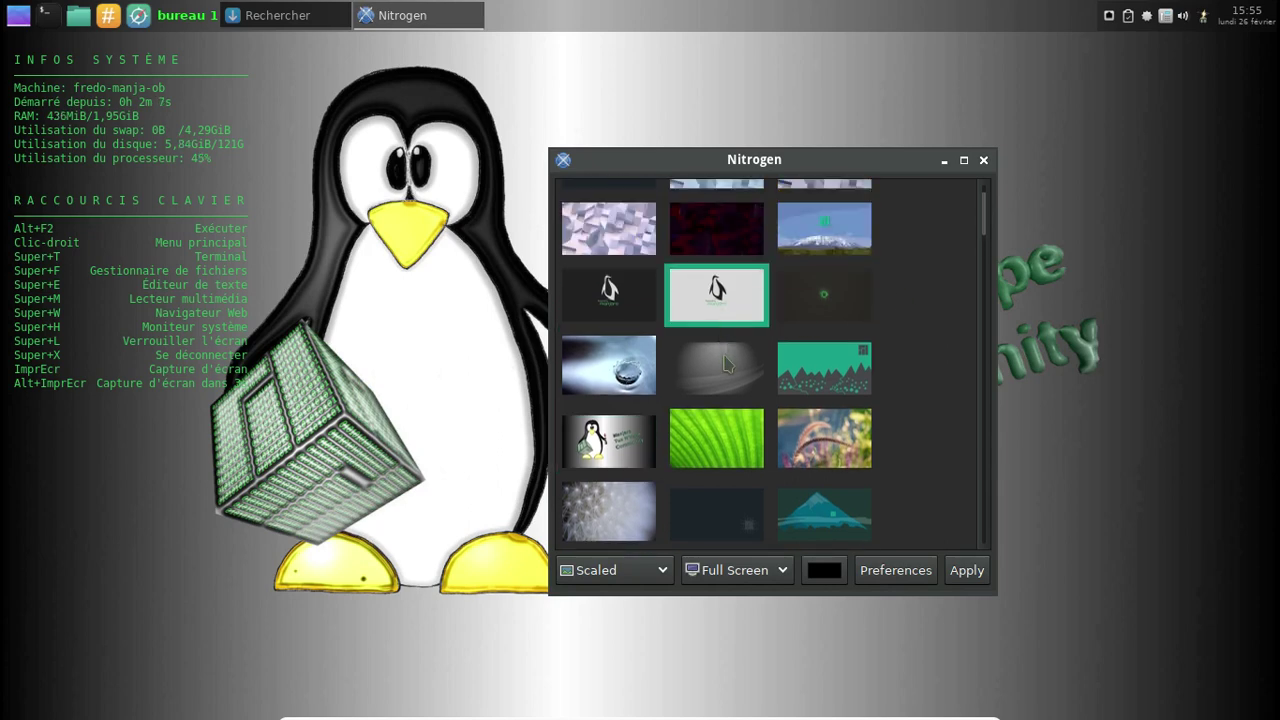
{"action": "scroll", "coordinate": [925, 313], "scroll_direction": "down", "scroll_amount": 1}
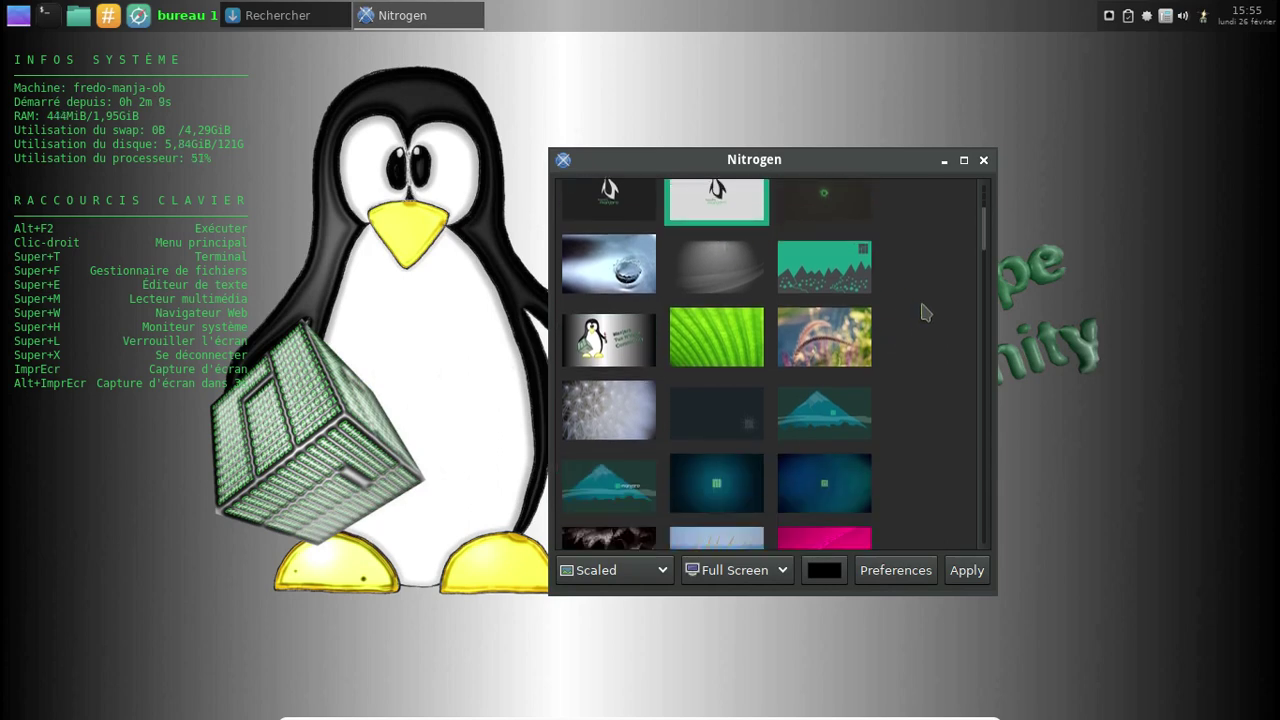
{"action": "scroll", "coordinate": [925, 313], "scroll_direction": "down", "scroll_amount": 4}
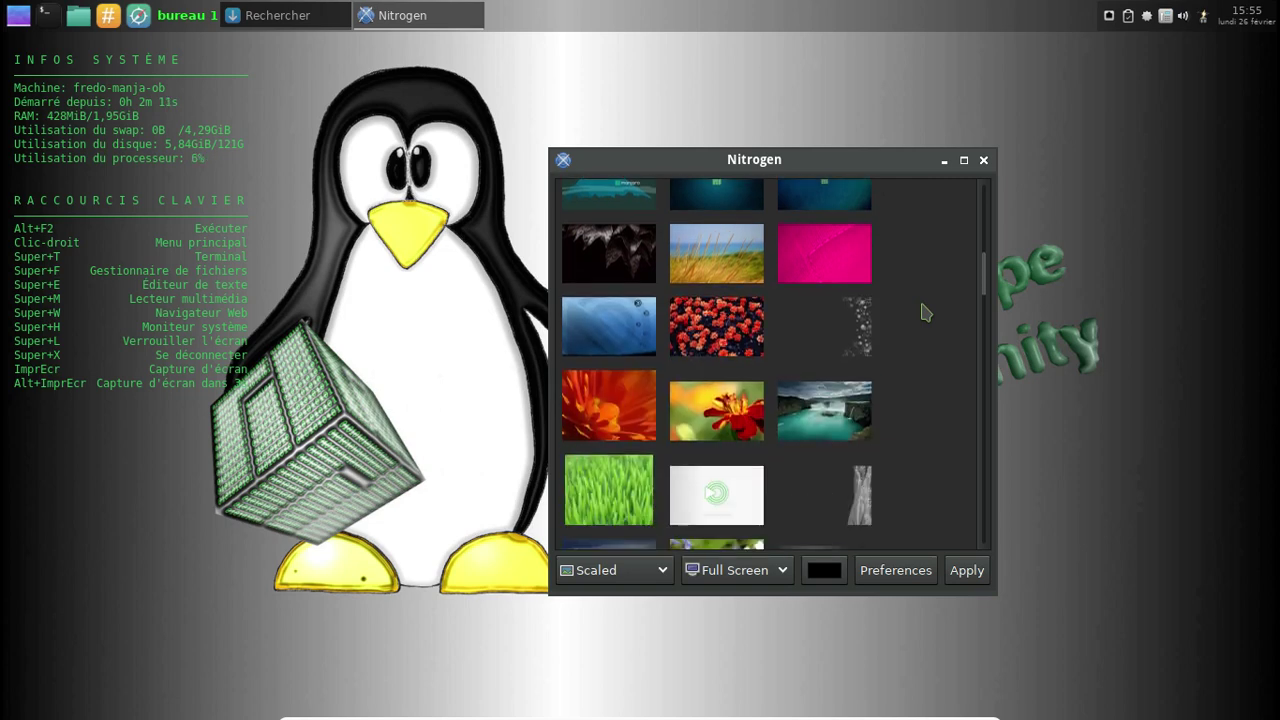
{"action": "scroll", "coordinate": [925, 313], "scroll_direction": "down", "scroll_amount": 3}
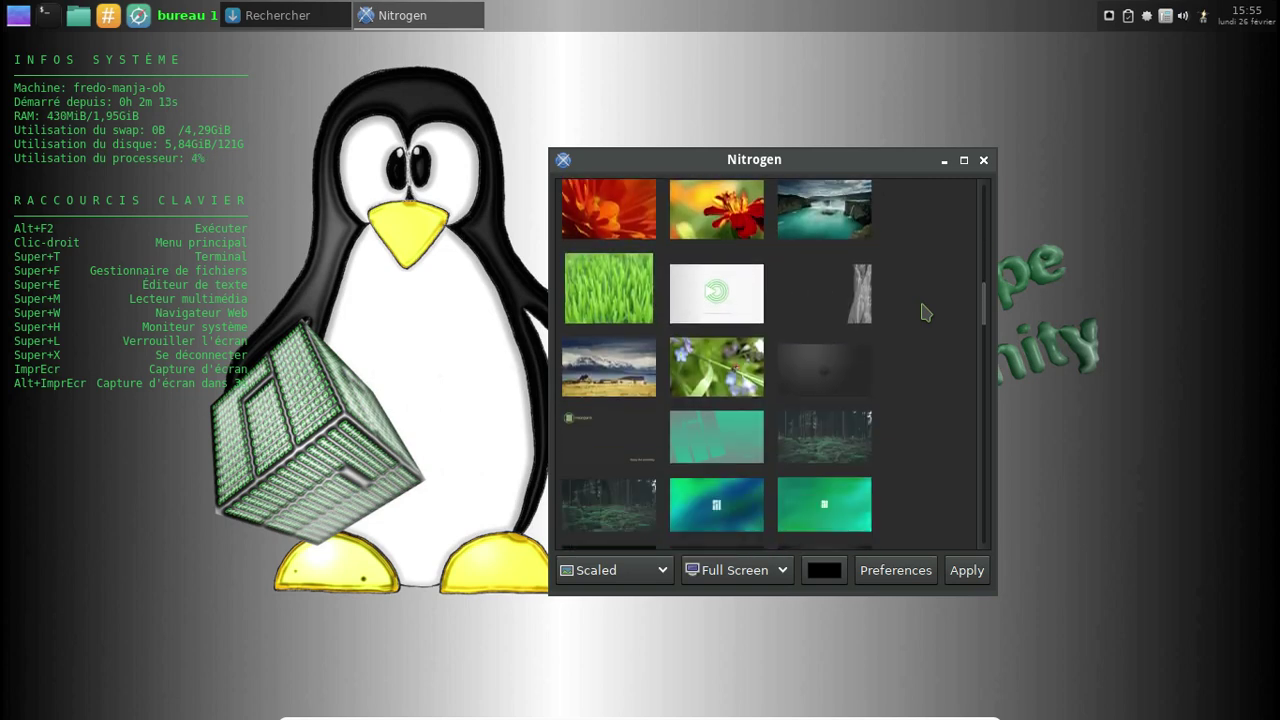
{"action": "scroll", "coordinate": [925, 313], "scroll_direction": "down", "scroll_amount": 1}
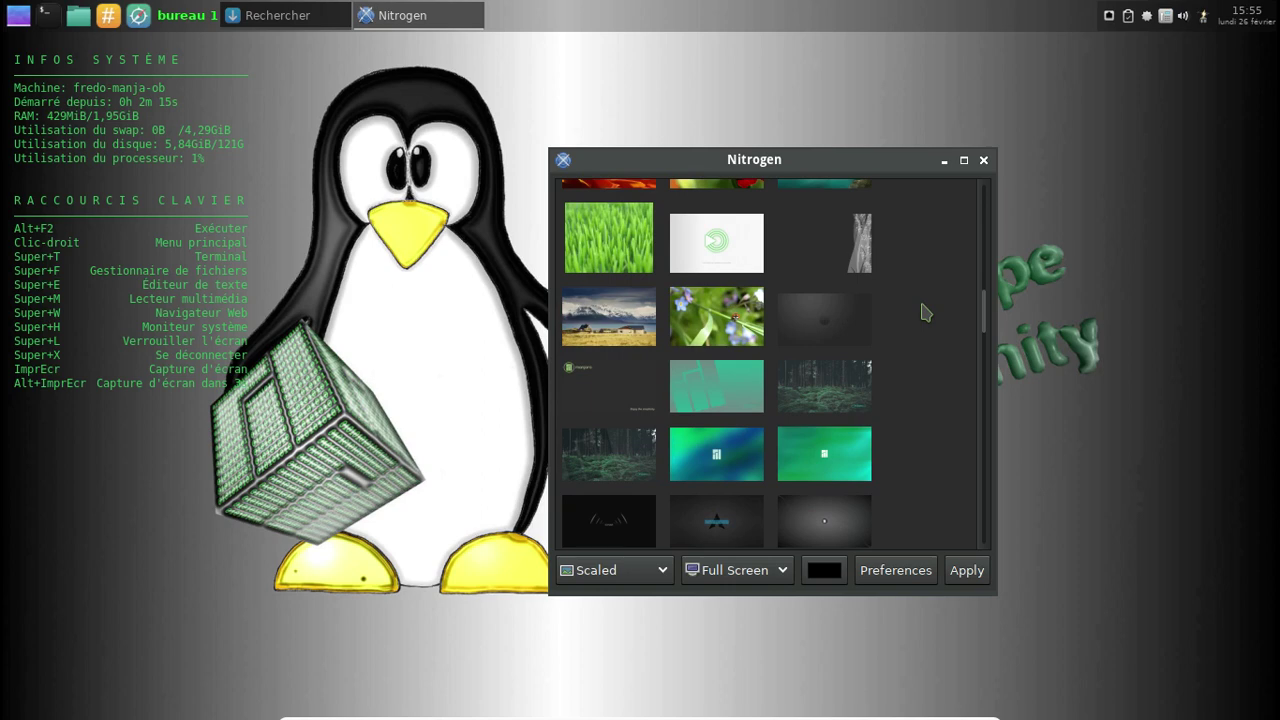
{"action": "scroll", "coordinate": [925, 313], "scroll_direction": "down", "scroll_amount": 1}
{"action": "scroll", "coordinate": [925, 313], "scroll_direction": "down", "scroll_amount": 3}
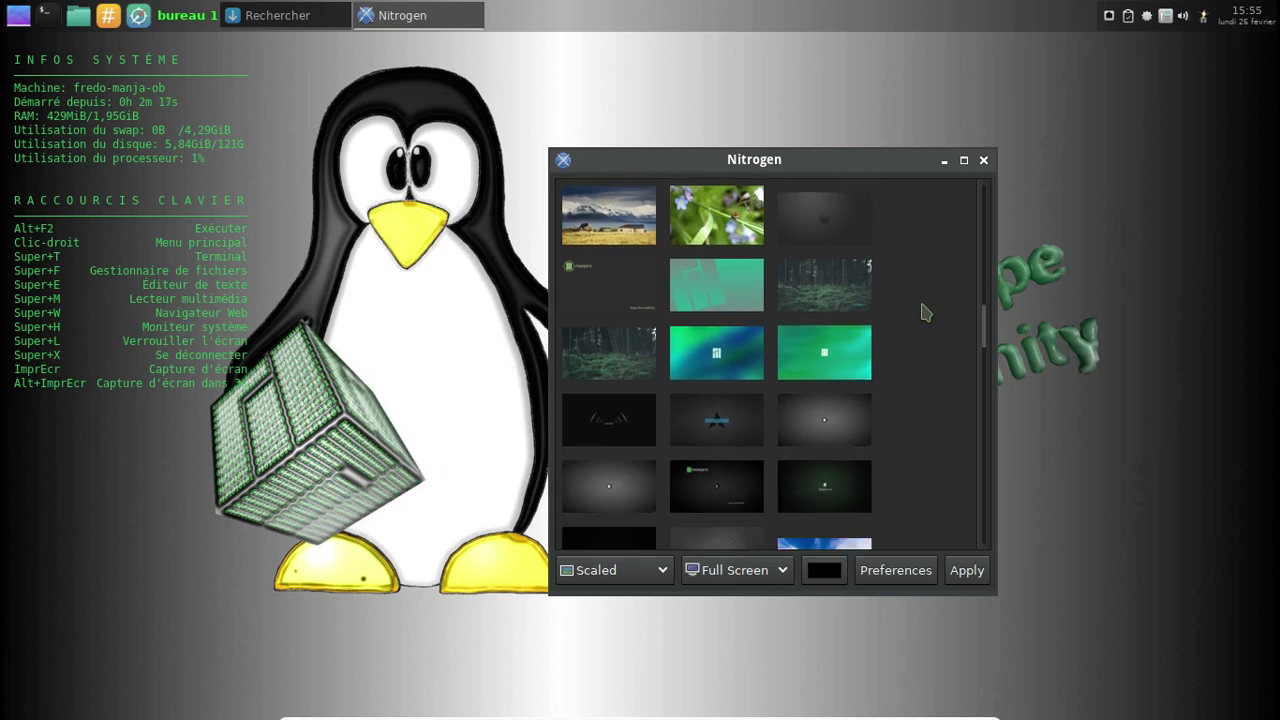
{"action": "scroll", "coordinate": [925, 313], "scroll_direction": "down", "scroll_amount": 4}
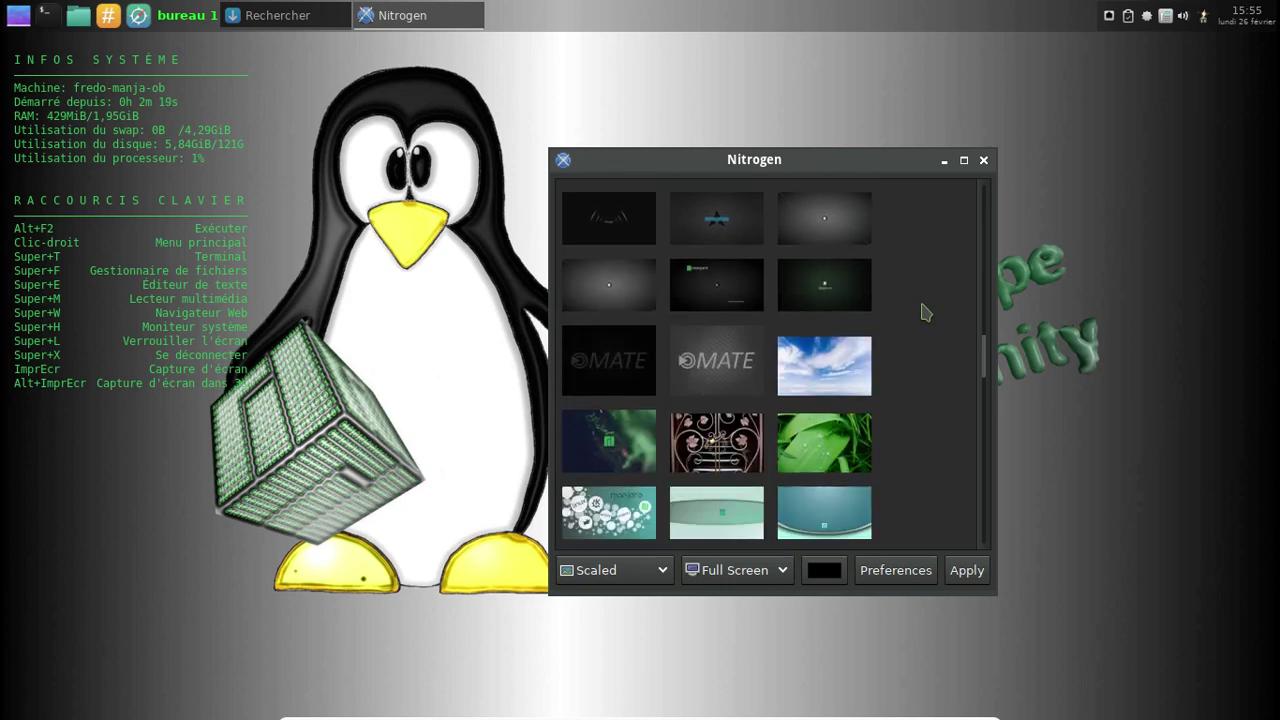
{"action": "scroll", "coordinate": [925, 313], "scroll_direction": "down", "scroll_amount": 1}
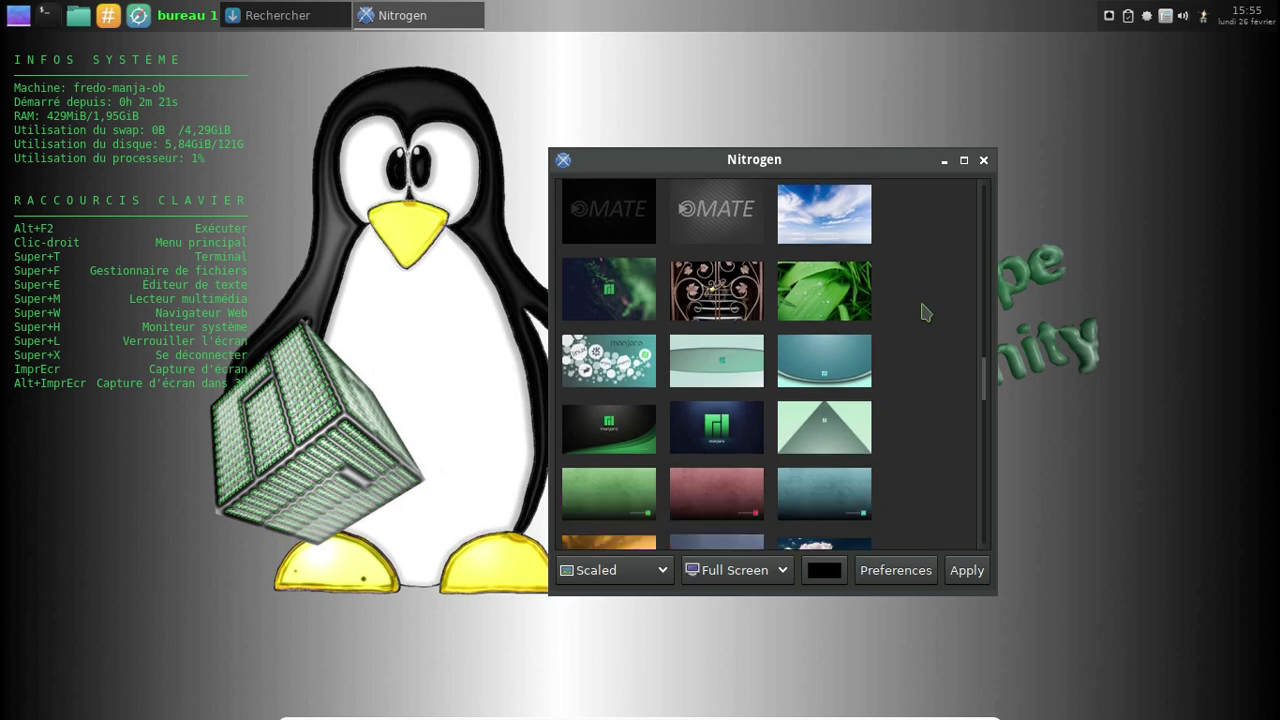
{"action": "scroll", "coordinate": [925, 313], "scroll_direction": "down", "scroll_amount": 4}
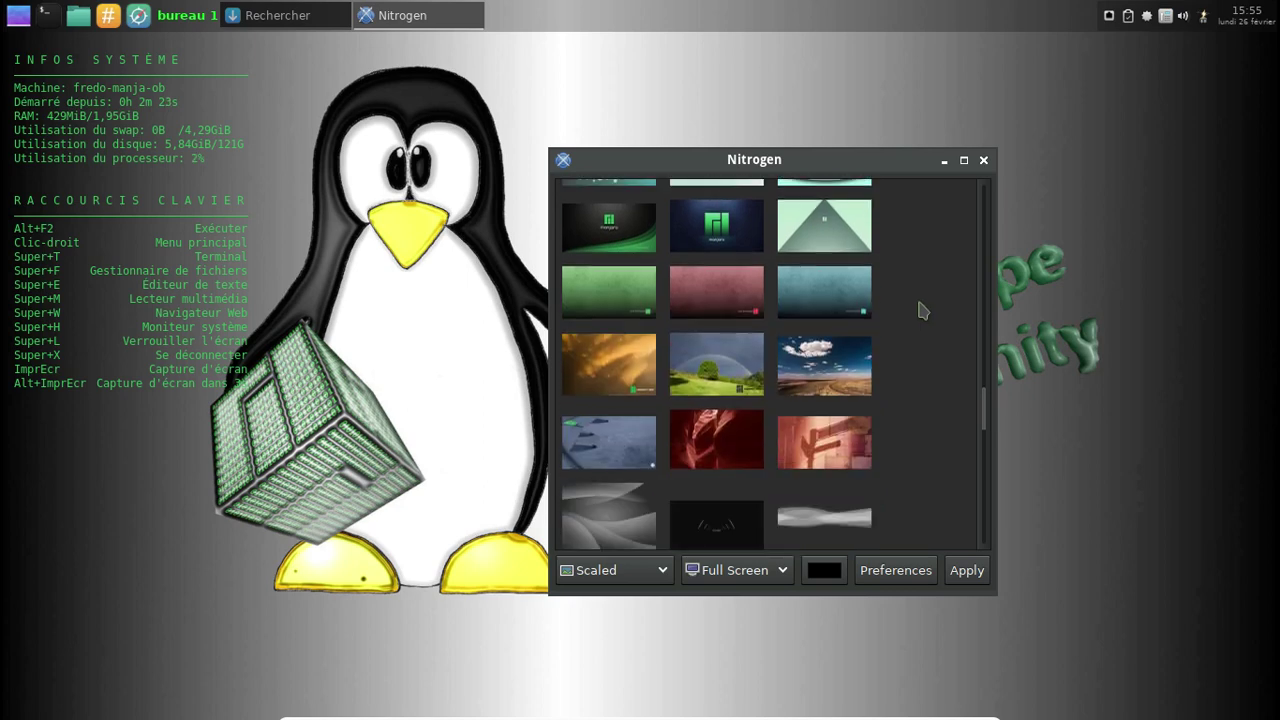
{"action": "scroll", "coordinate": [922, 312], "scroll_direction": "down", "scroll_amount": 2}
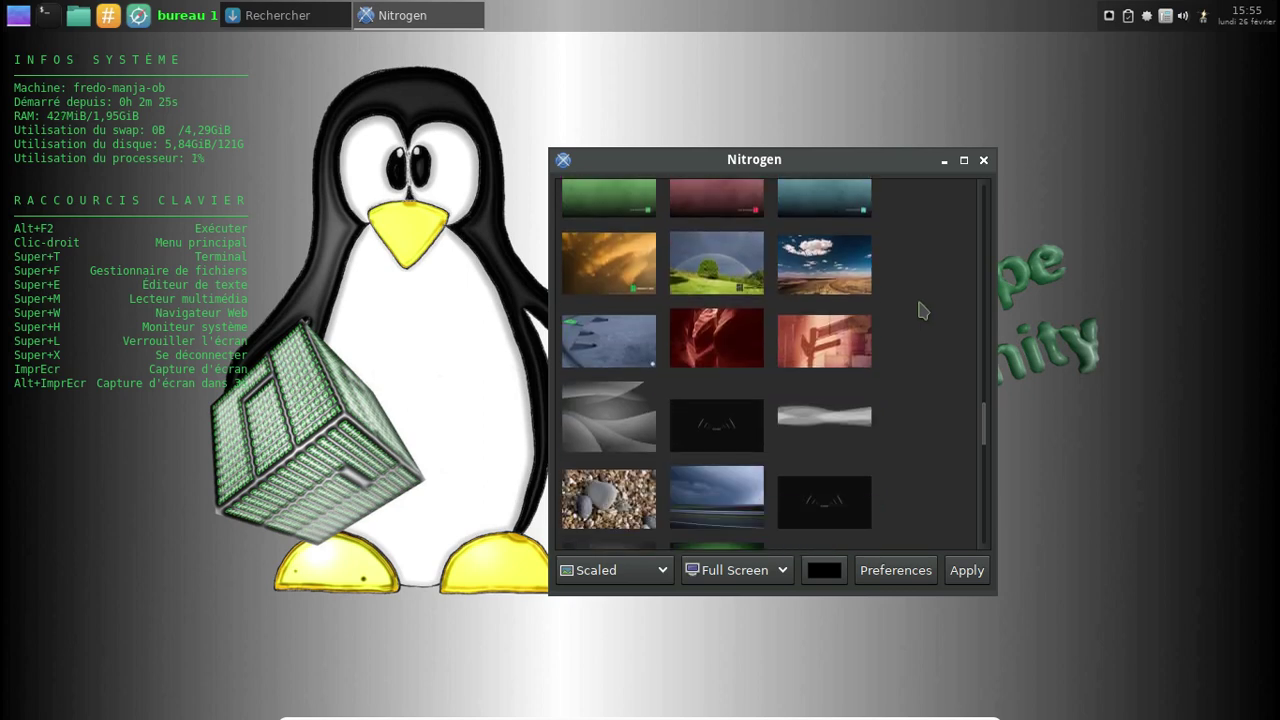
{"action": "scroll", "coordinate": [922, 312], "scroll_direction": "down", "scroll_amount": 1}
{"action": "scroll", "coordinate": [922, 312], "scroll_direction": "down", "scroll_amount": 3}
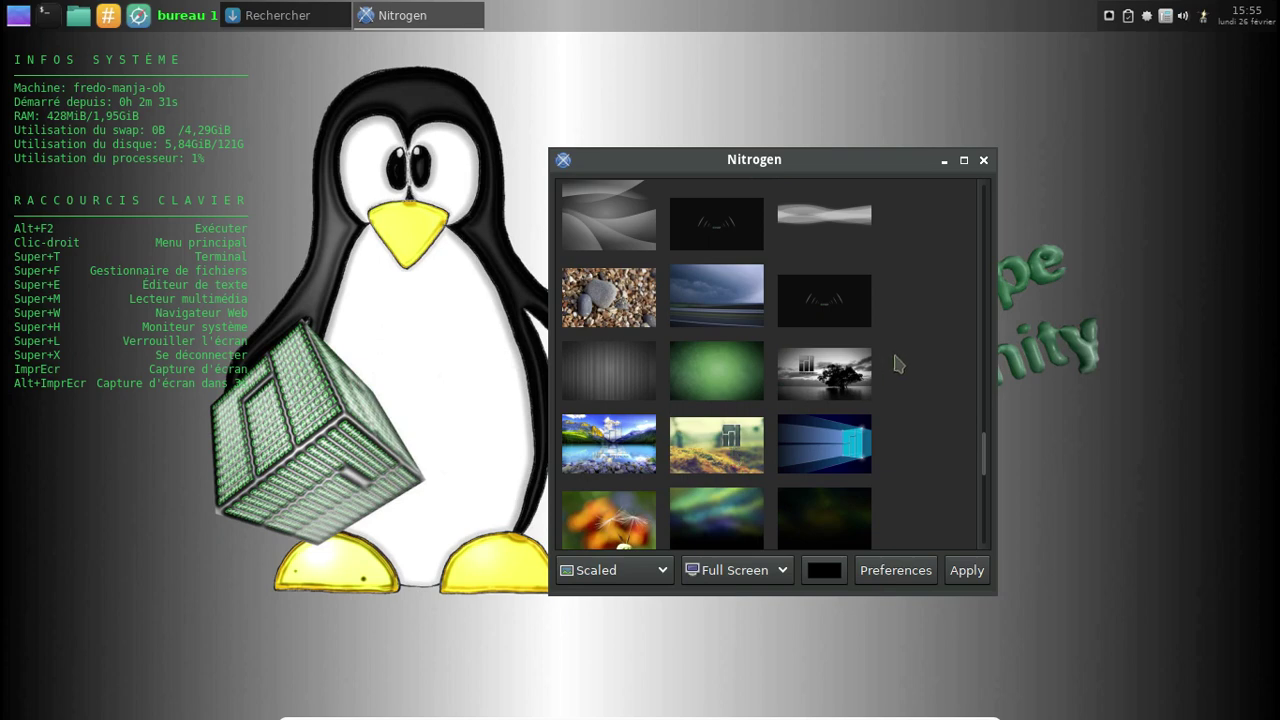
{"action": "scroll", "coordinate": [894, 363], "scroll_direction": "down", "scroll_amount": 9}
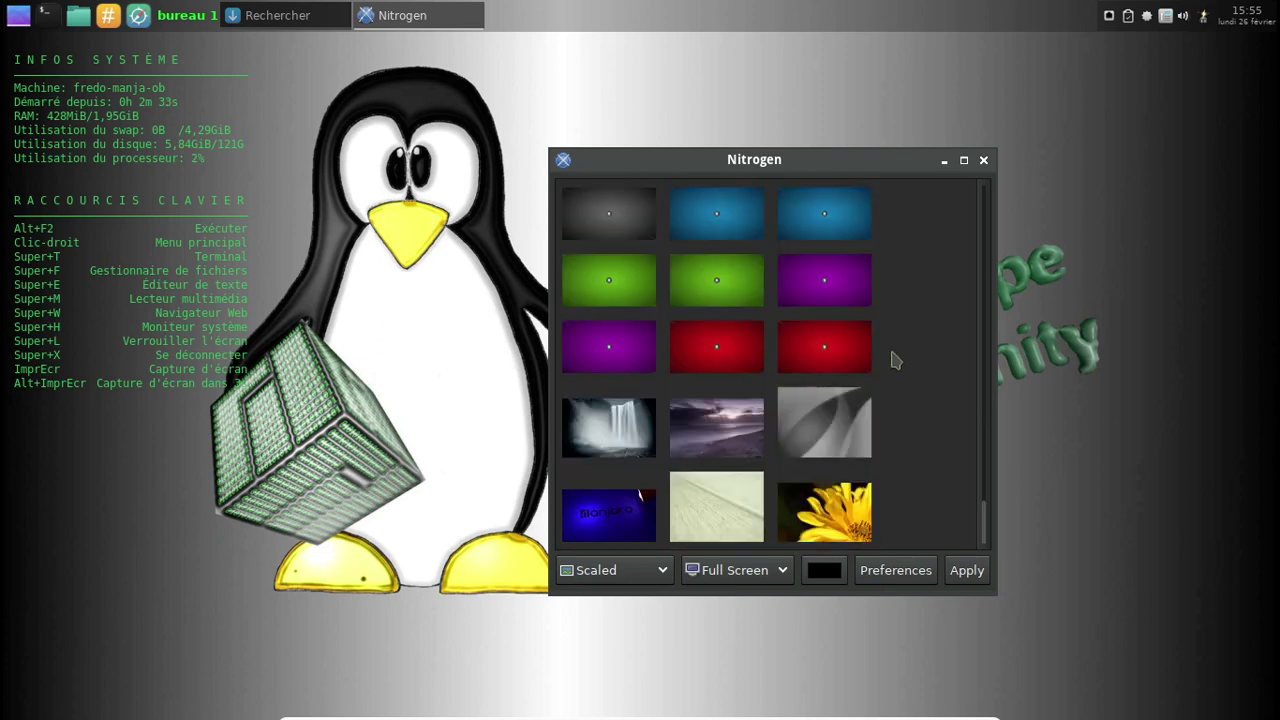
Step: Try the wallpaper showing a cactus shadow on a red plaster and stone wall as the desktop background
{"action": "scroll", "coordinate": [895, 361], "scroll_direction": "up", "scroll_amount": 10}
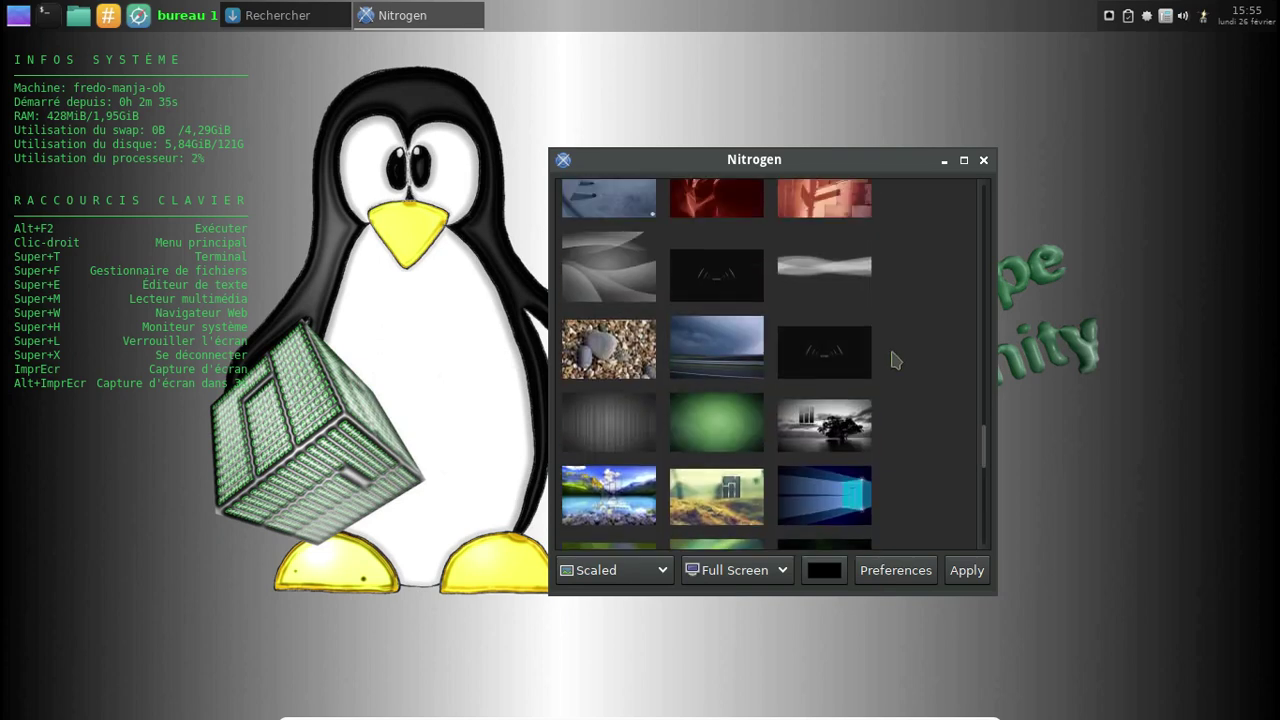
{"action": "scroll", "coordinate": [895, 361], "scroll_direction": "up", "scroll_amount": 2}
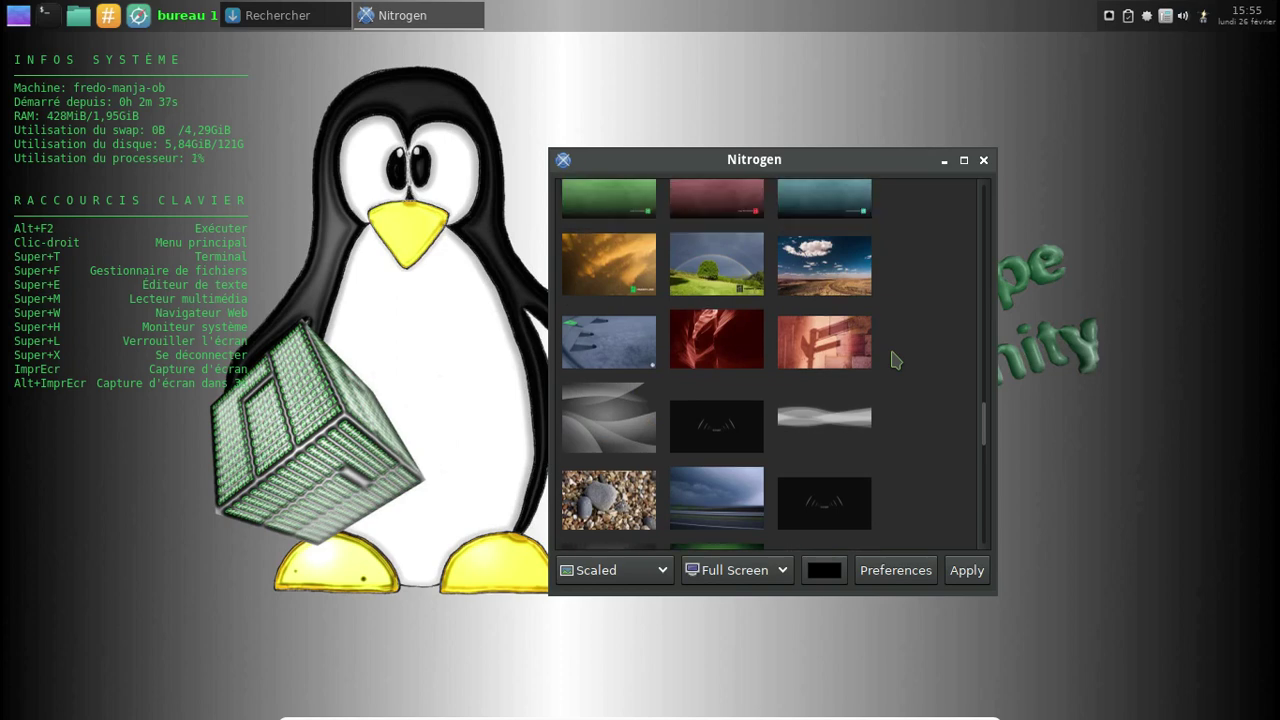
{"action": "scroll", "coordinate": [895, 361], "scroll_direction": "up", "scroll_amount": 1}
{"action": "left_click", "coordinate": [820, 402]}
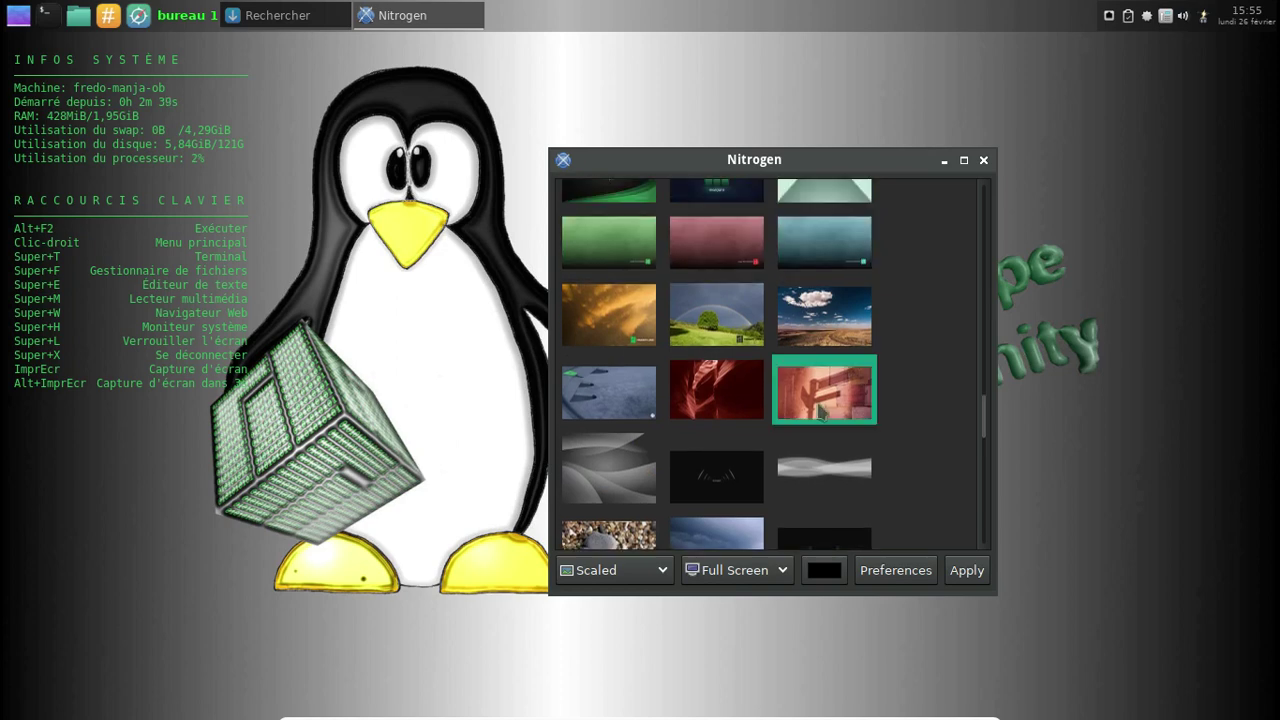
{"action": "left_click", "coordinate": [962, 572]}
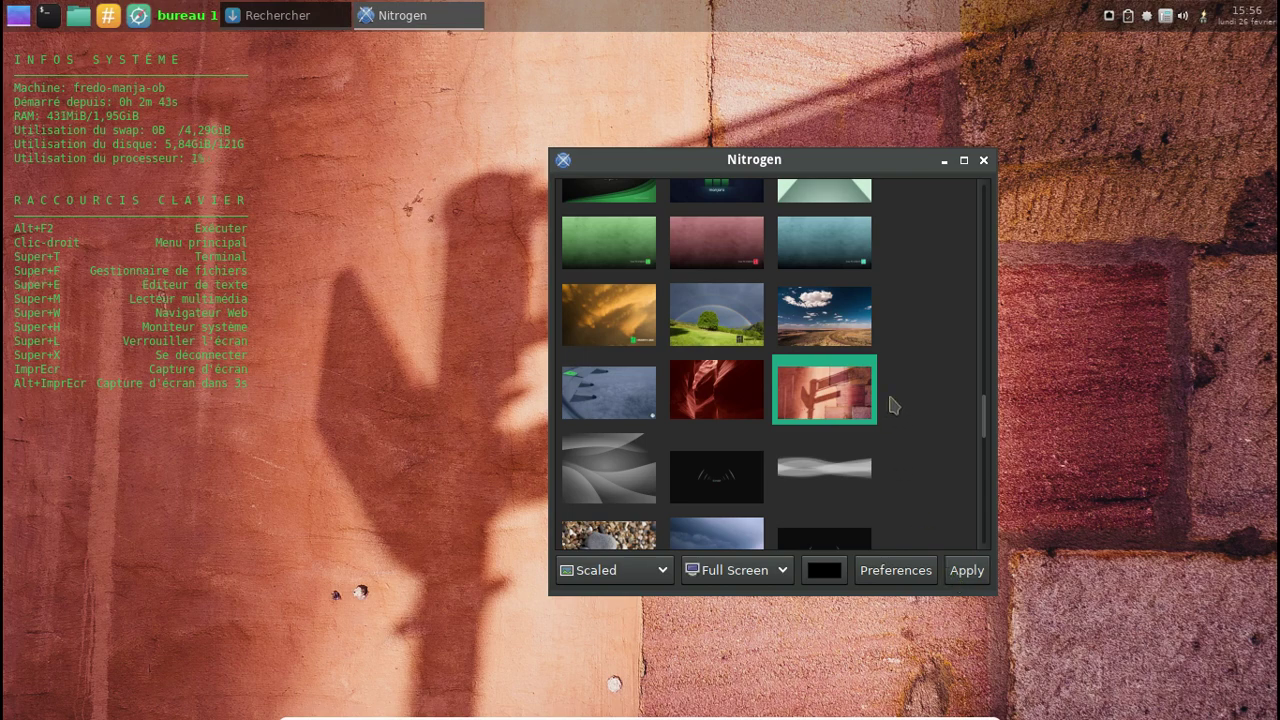
Step: Try the wrought-iron gate wallpaper with metal vine leaves as the desktop background
{"action": "scroll", "coordinate": [893, 404], "scroll_direction": "up", "scroll_amount": 1}
{"action": "scroll", "coordinate": [893, 404], "scroll_direction": "up", "scroll_amount": 1}
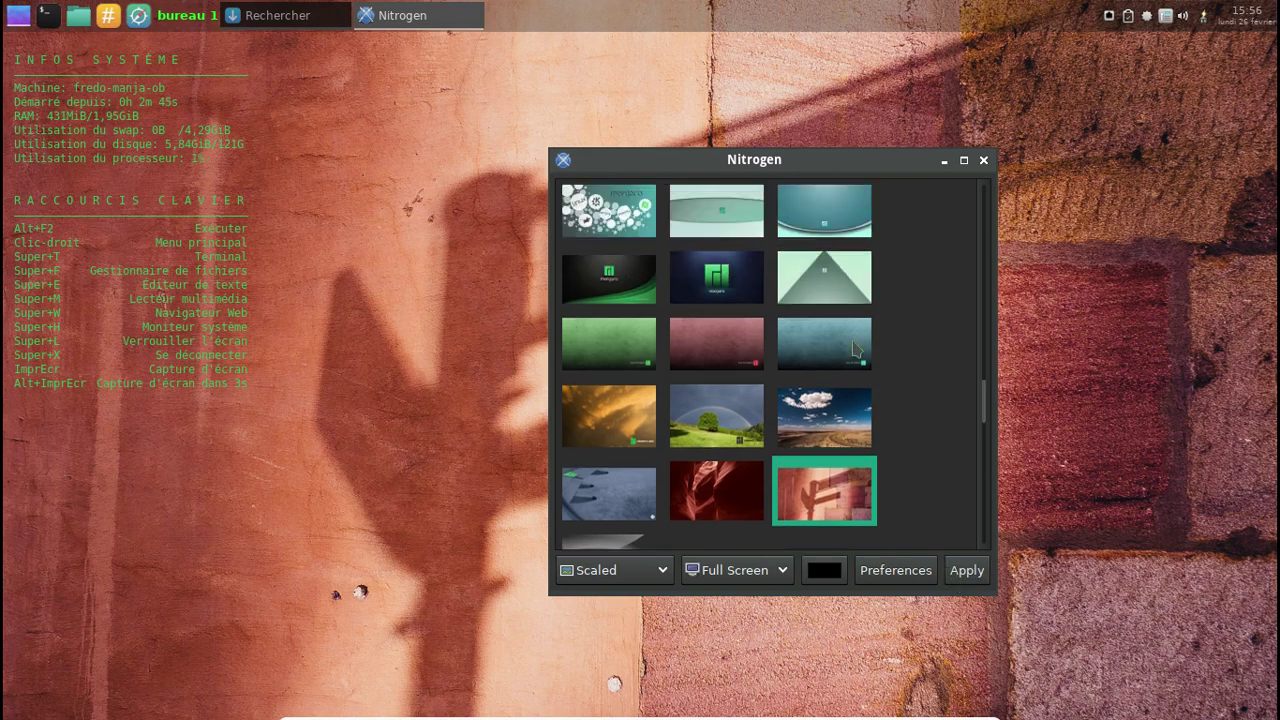
{"action": "scroll", "coordinate": [917, 316], "scroll_direction": "up", "scroll_amount": 2}
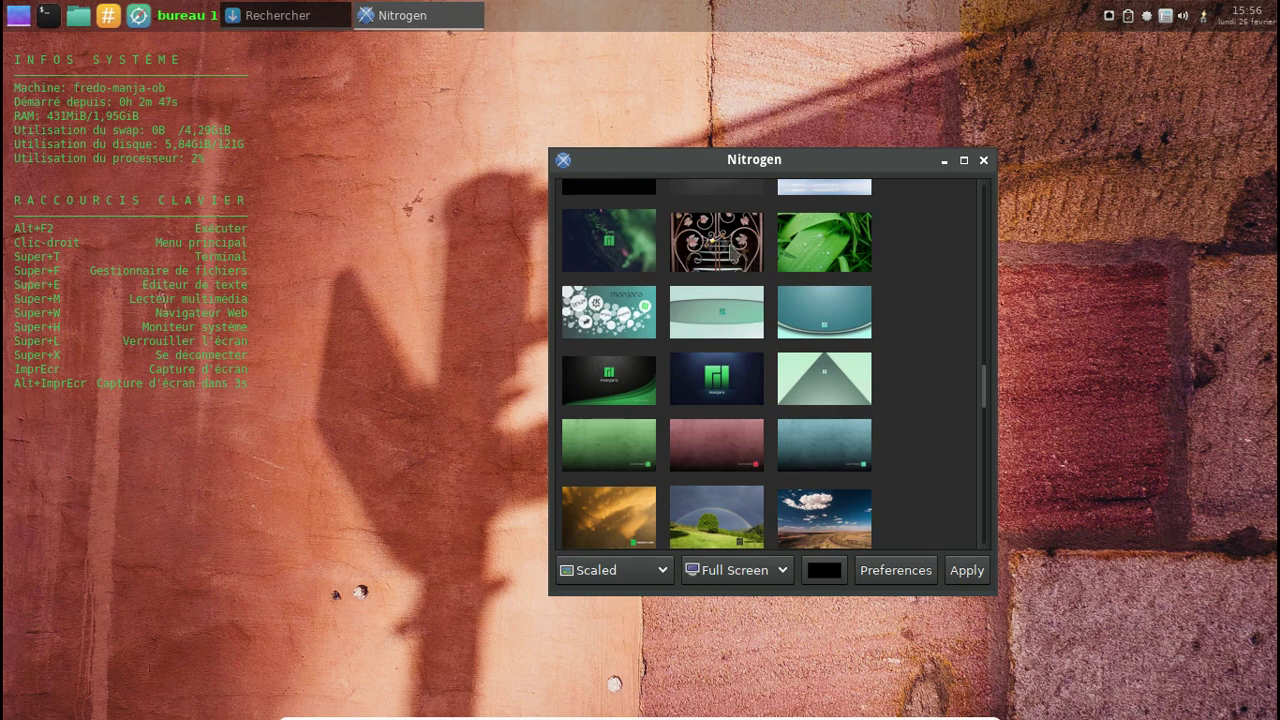
{"action": "left_click", "coordinate": [732, 250]}
{"action": "left_click", "coordinate": [966, 580]}
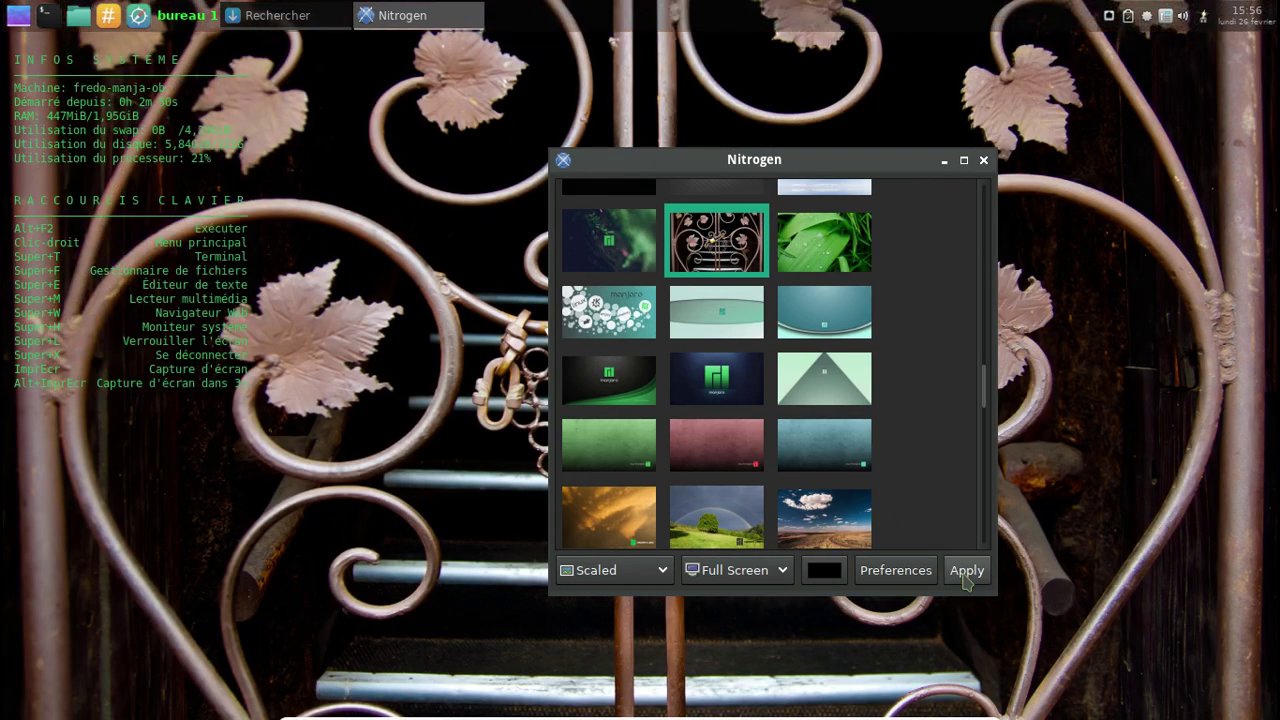
Step: Try the dark green forest wallpaper with the Manjaro Linux logo as the desktop background
{"action": "scroll", "coordinate": [850, 340], "scroll_direction": "up", "scroll_amount": 3}
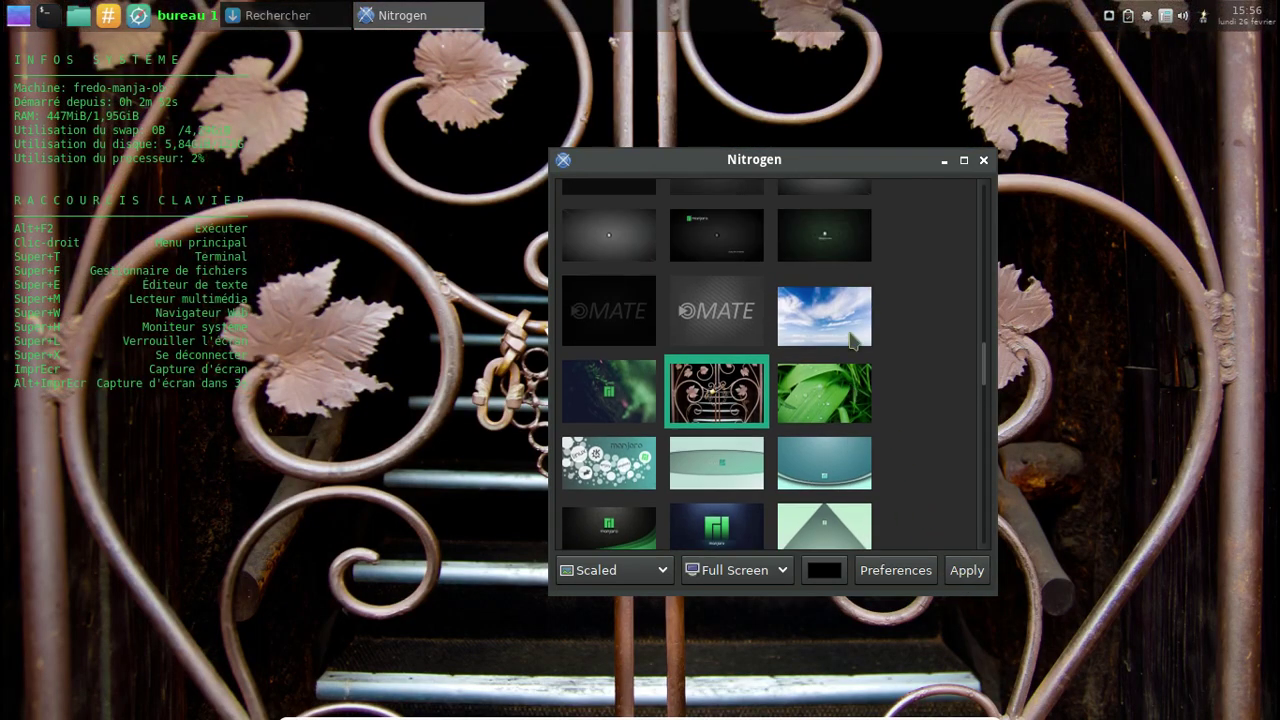
{"action": "scroll", "coordinate": [850, 340], "scroll_direction": "up", "scroll_amount": 3}
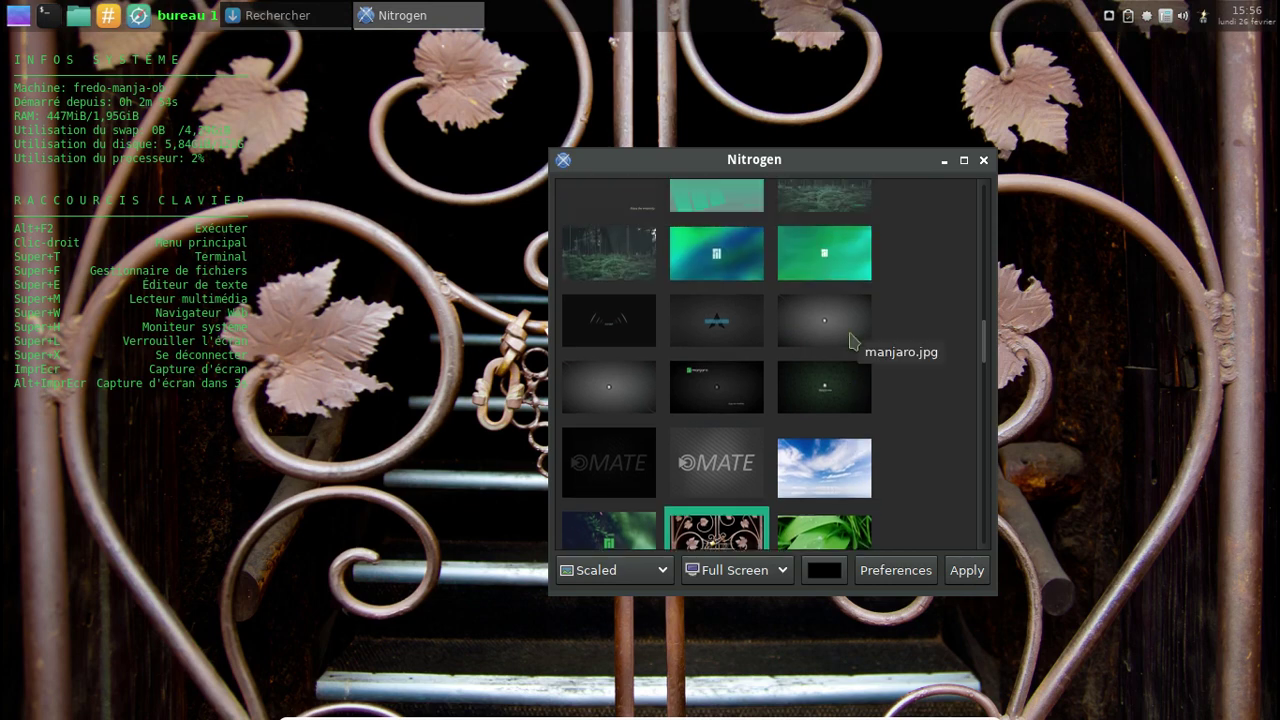
{"action": "left_click", "coordinate": [584, 272]}
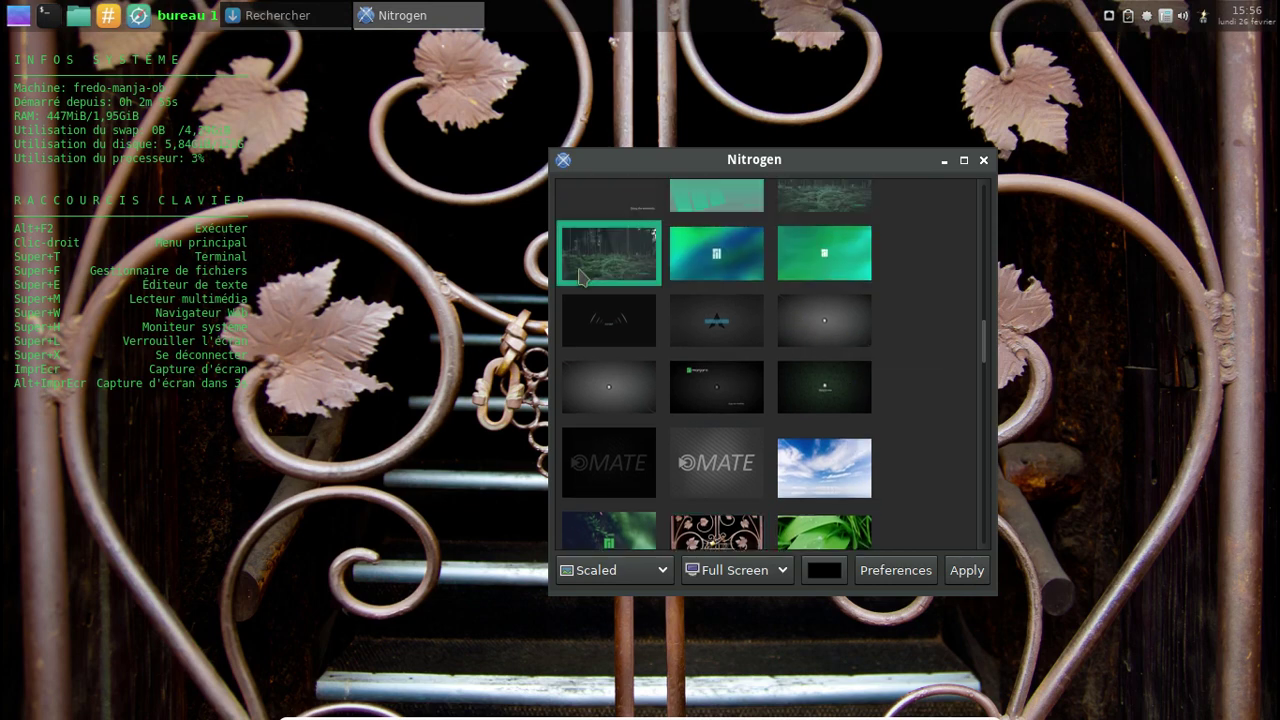
{"action": "left_click", "coordinate": [965, 574]}
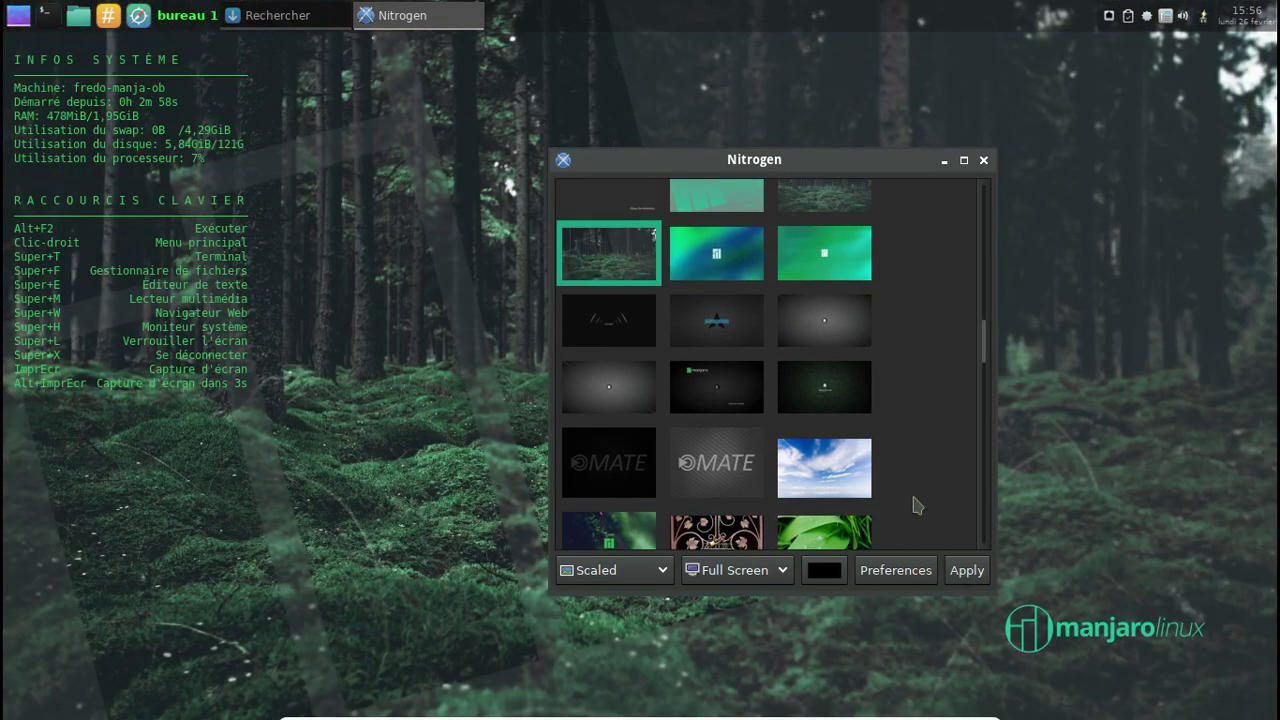
Step: Apply the wallpaper with a rainbow over a green meadow and tree as the background, and close the wallpaper chooser
{"action": "scroll", "coordinate": [928, 372], "scroll_direction": "up", "scroll_amount": 3}
{"action": "scroll", "coordinate": [930, 378], "scroll_direction": "up", "scroll_amount": 10}
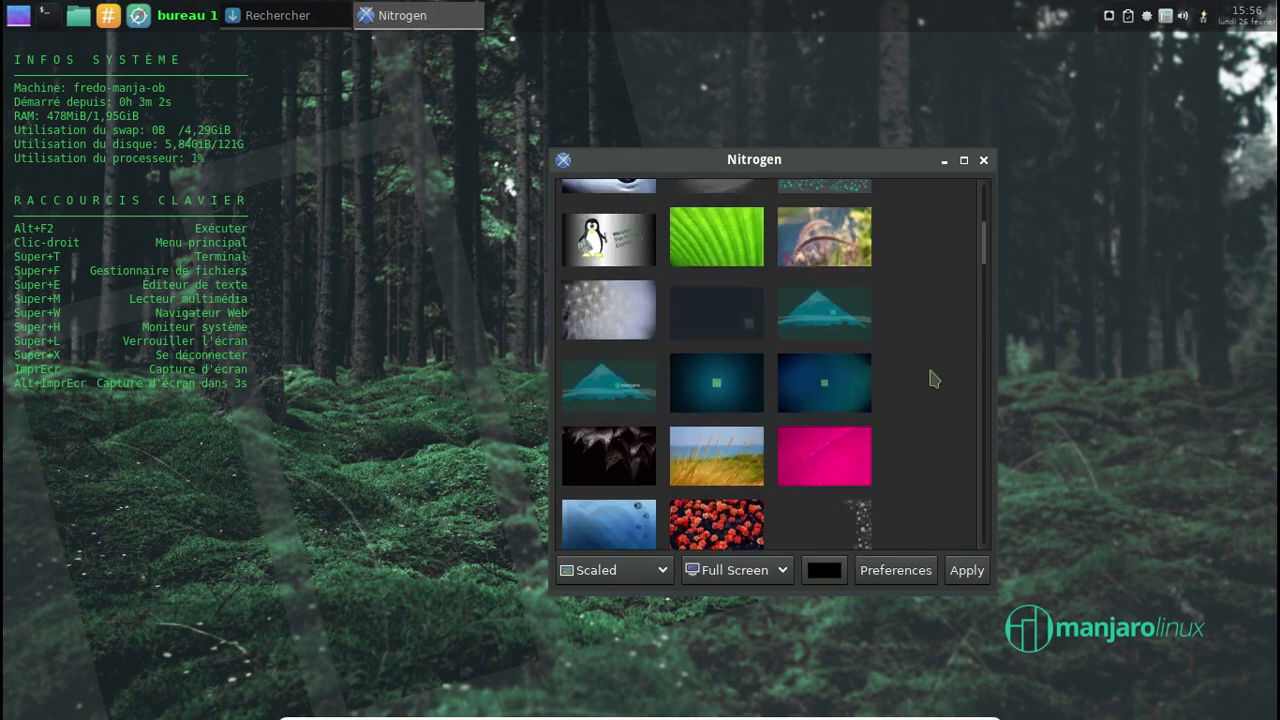
{"action": "scroll", "coordinate": [930, 378], "scroll_direction": "down", "scroll_amount": 15}
{"action": "scroll", "coordinate": [930, 378], "scroll_direction": "down", "scroll_amount": 2}
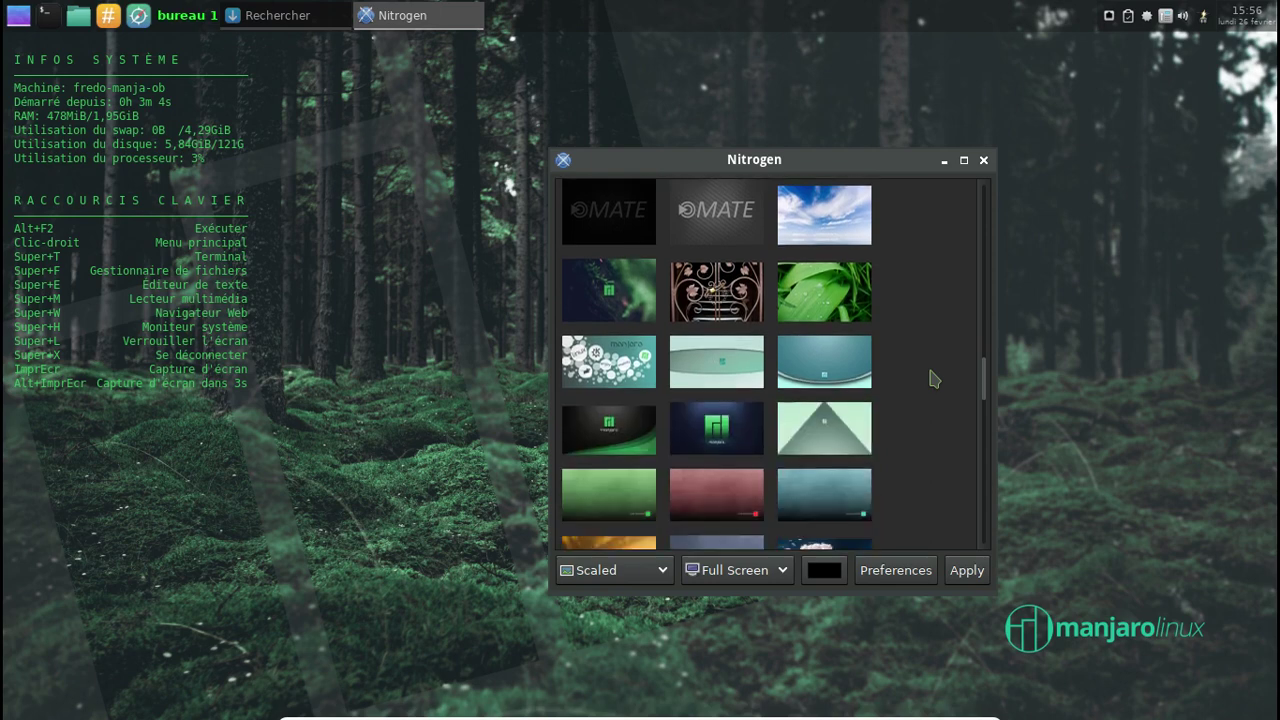
{"action": "scroll", "coordinate": [930, 378], "scroll_direction": "down", "scroll_amount": 2}
{"action": "scroll", "coordinate": [930, 378], "scroll_direction": "down", "scroll_amount": 1}
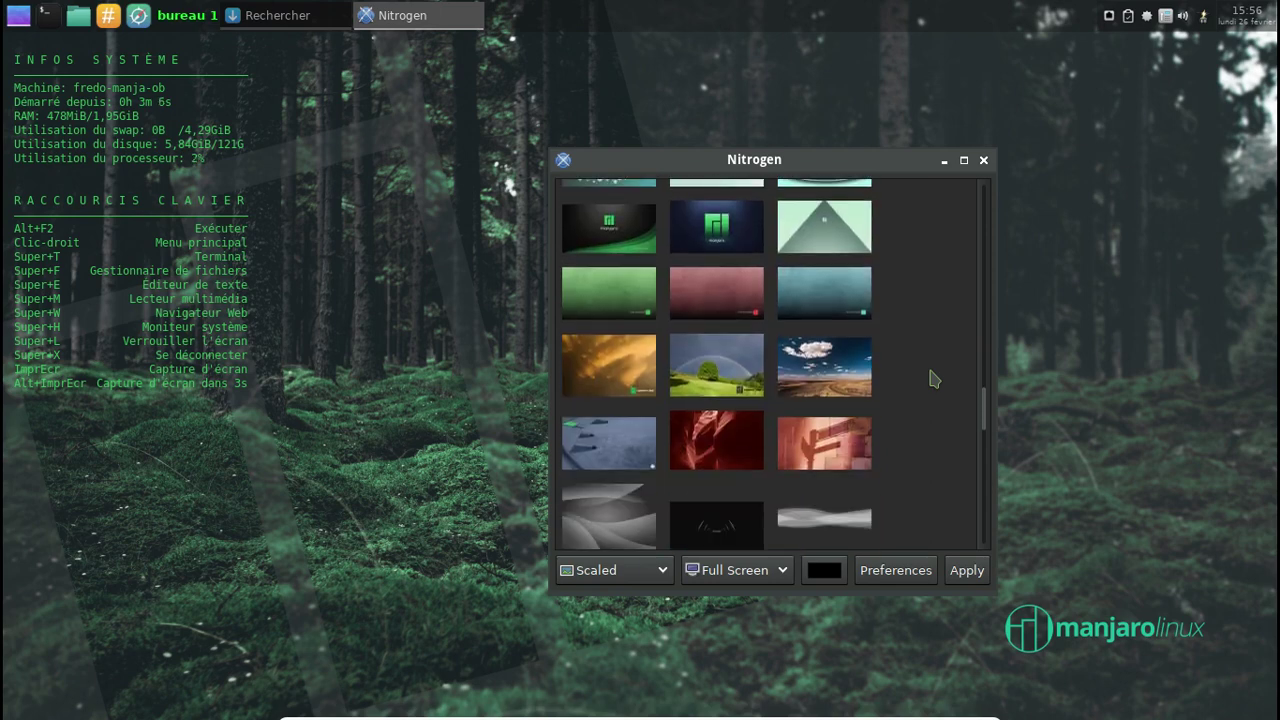
{"action": "left_click", "coordinate": [720, 372]}
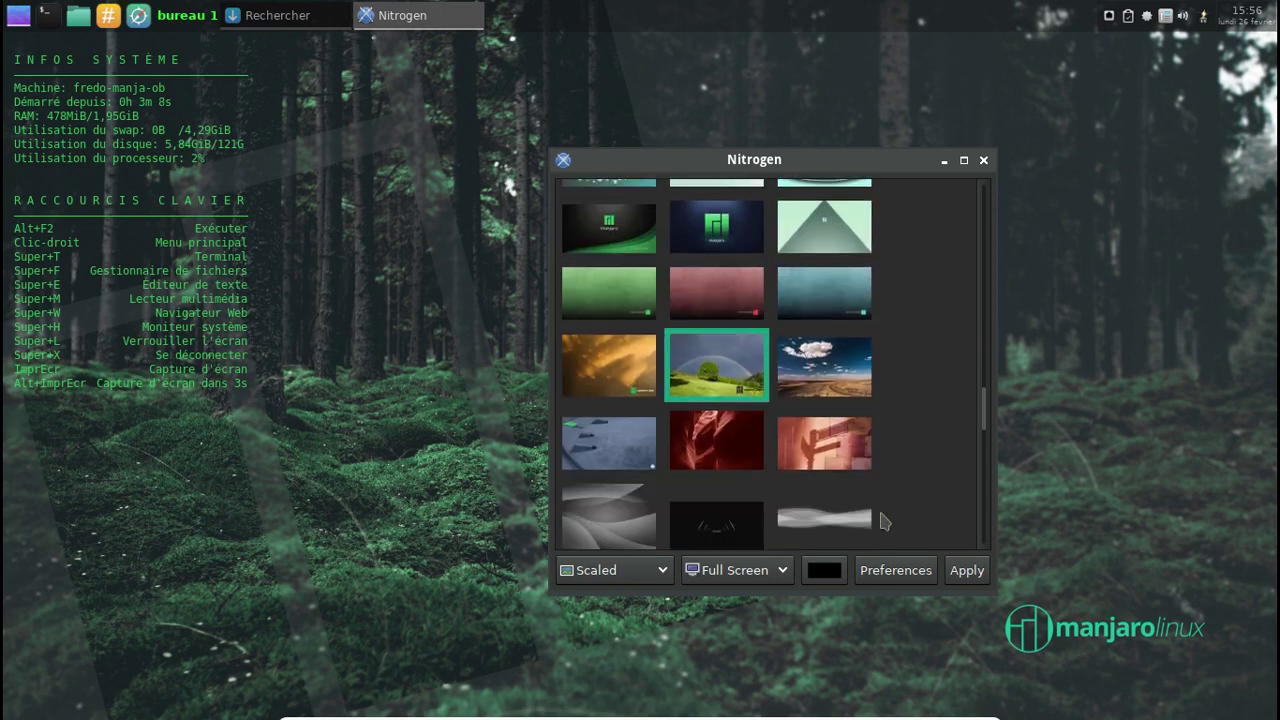
{"action": "left_click", "coordinate": [962, 571]}
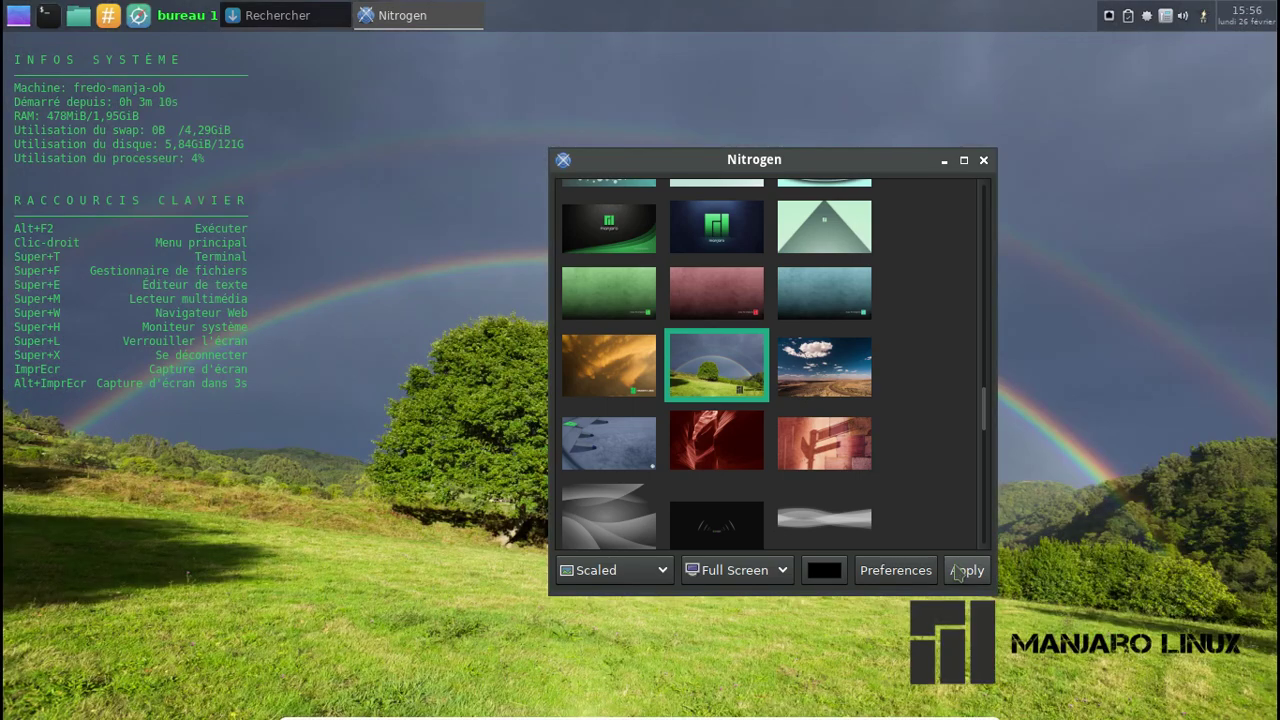
{"action": "left_click", "coordinate": [984, 161]}
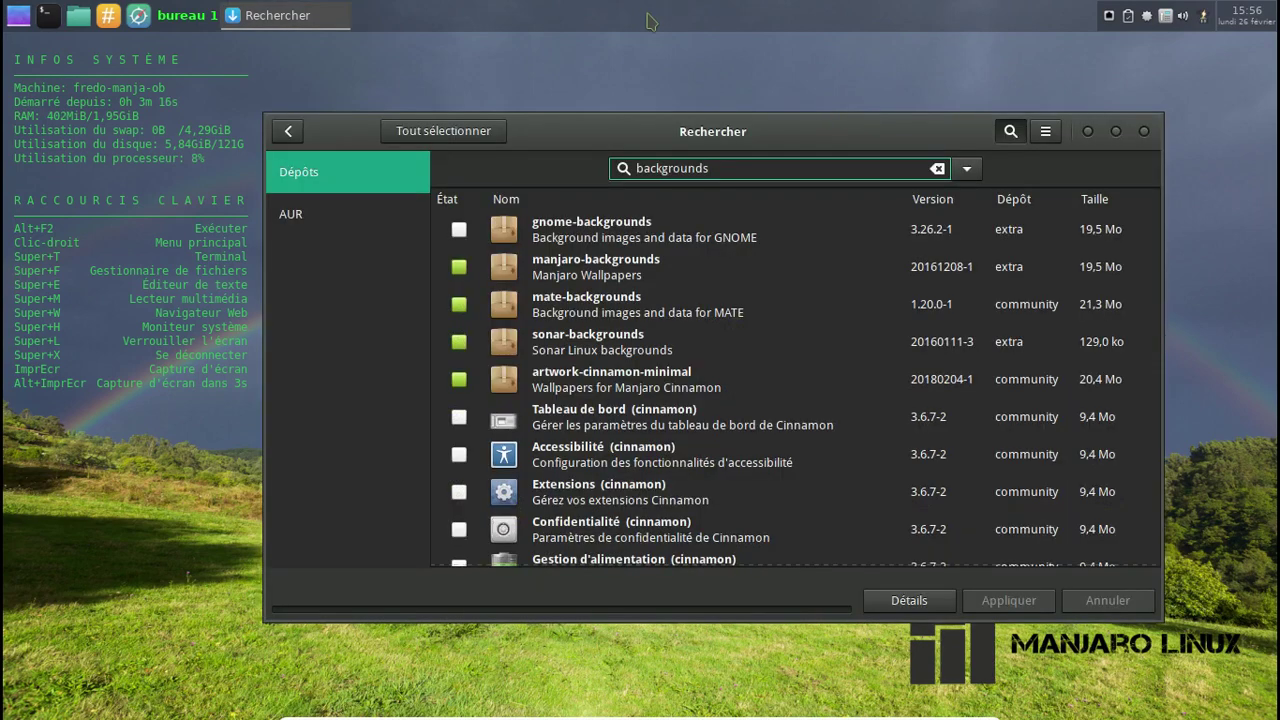
Step: In the package manager, search the repositories for "firefox" and mark the Firefox (firefox) package for installation
{"action": "key", "text": "ctrl+a"}
{"action": "key", "text": "BackSpace"}
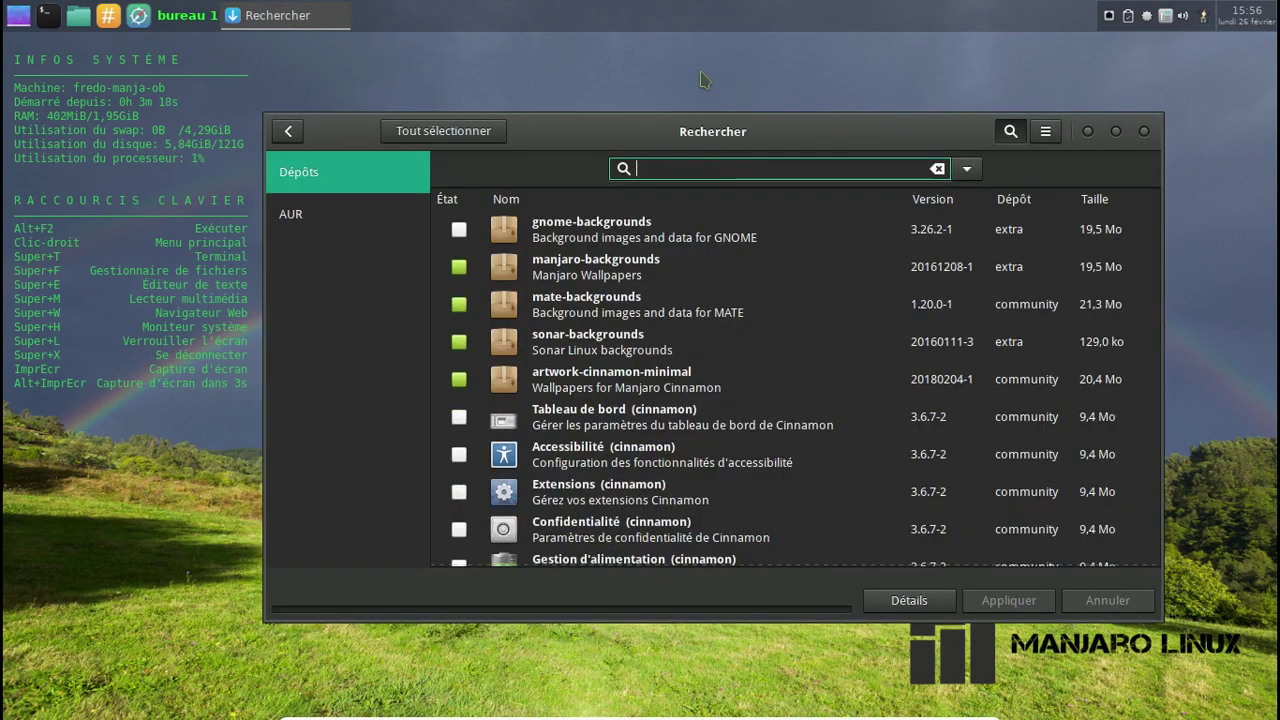
{"action": "type", "text": "firefox"}
{"action": "left_click", "coordinate": [459, 231]}
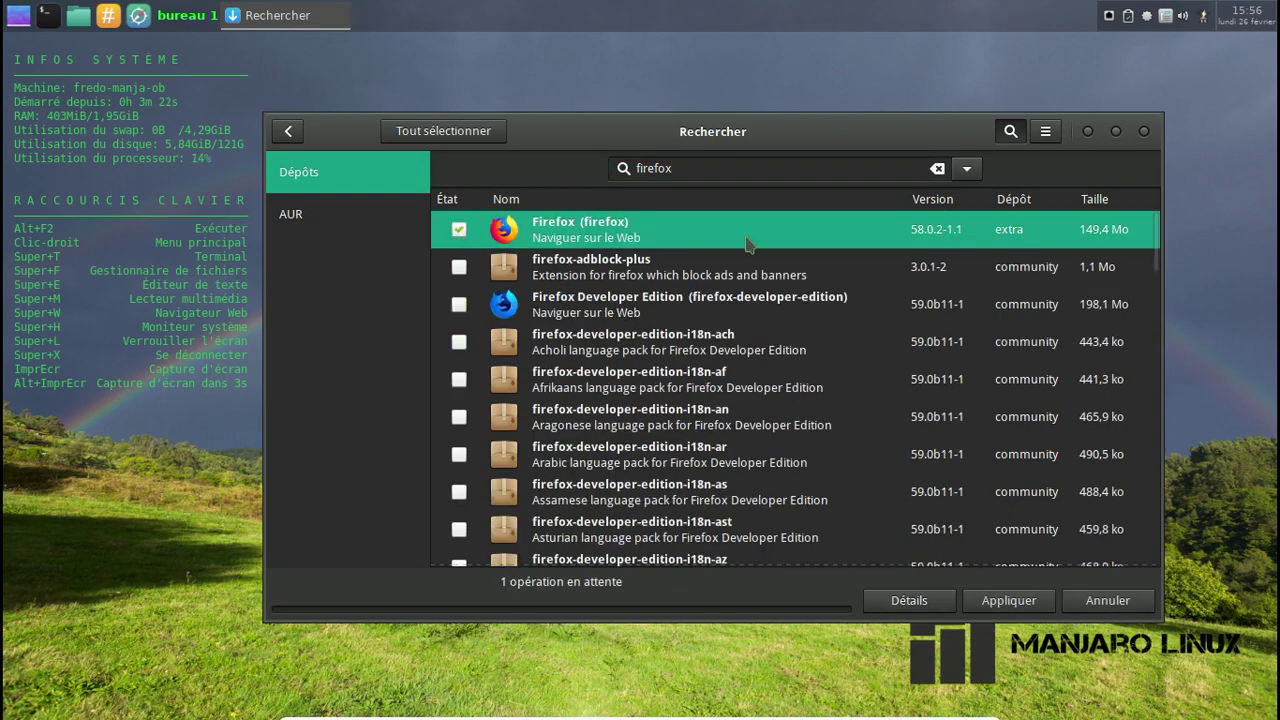
Step: Mark the English (US) language pack for the standard Firefox edition (firefox-i18n-en-us) for installation
{"action": "scroll", "coordinate": [748, 244], "scroll_direction": "down", "scroll_amount": 10}
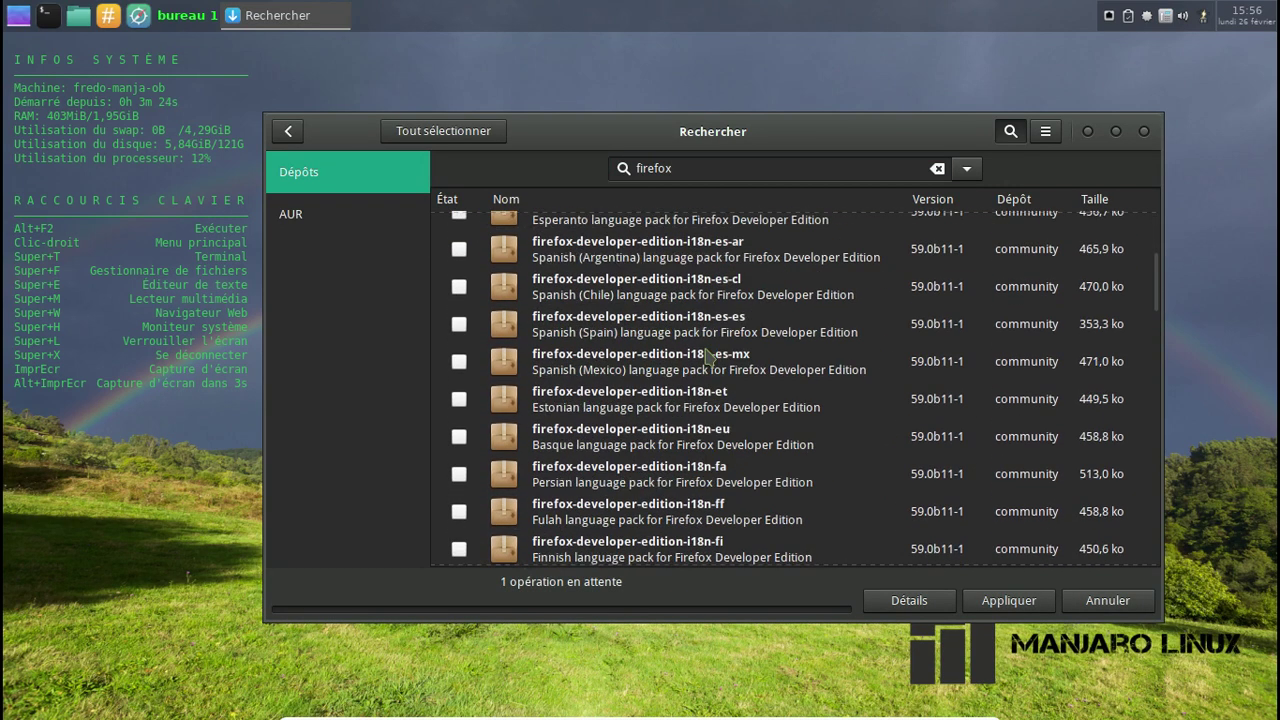
{"action": "scroll", "coordinate": [708, 356], "scroll_direction": "down", "scroll_amount": 10}
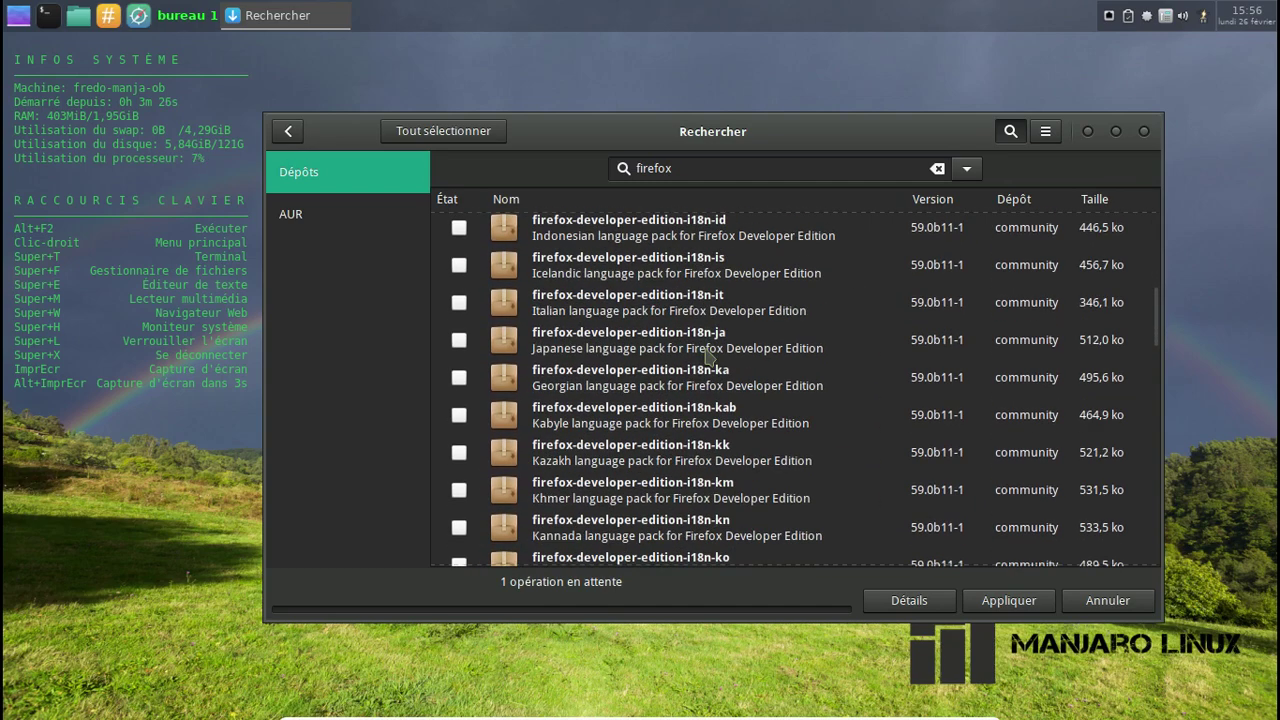
{"action": "scroll", "coordinate": [708, 356], "scroll_direction": "down", "scroll_amount": 10}
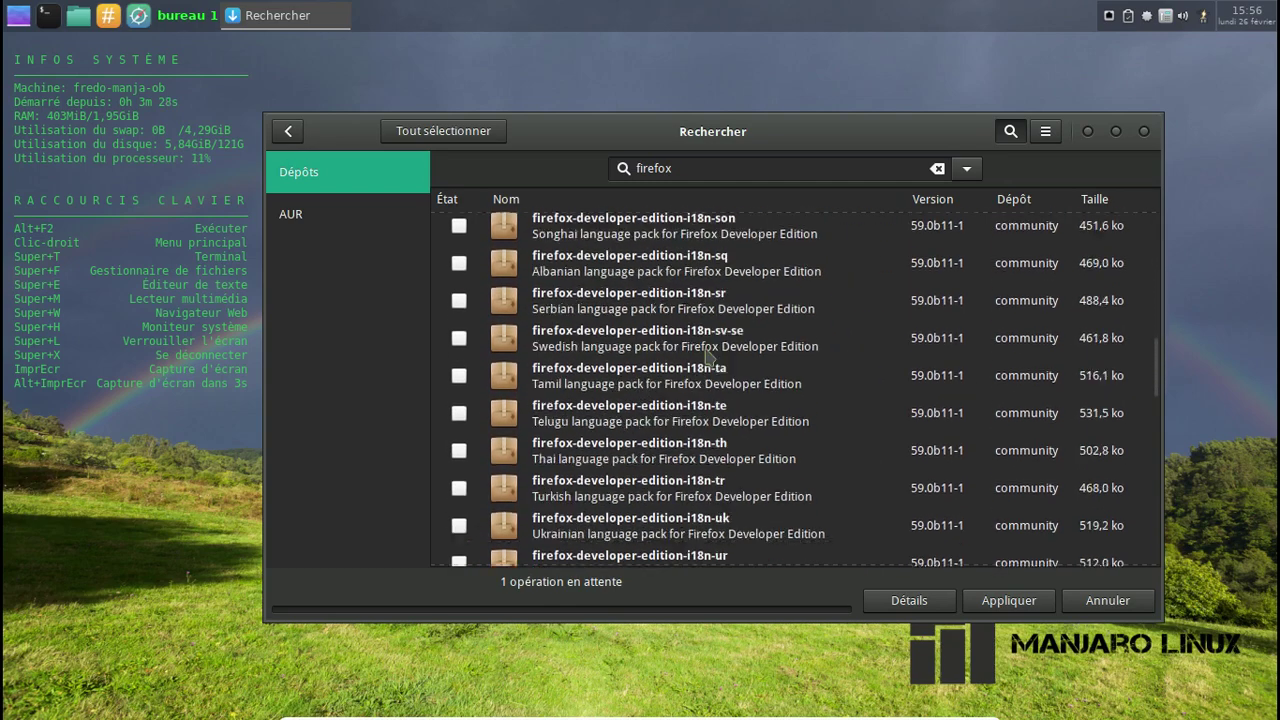
{"action": "scroll", "coordinate": [708, 356], "scroll_direction": "down", "scroll_amount": 10}
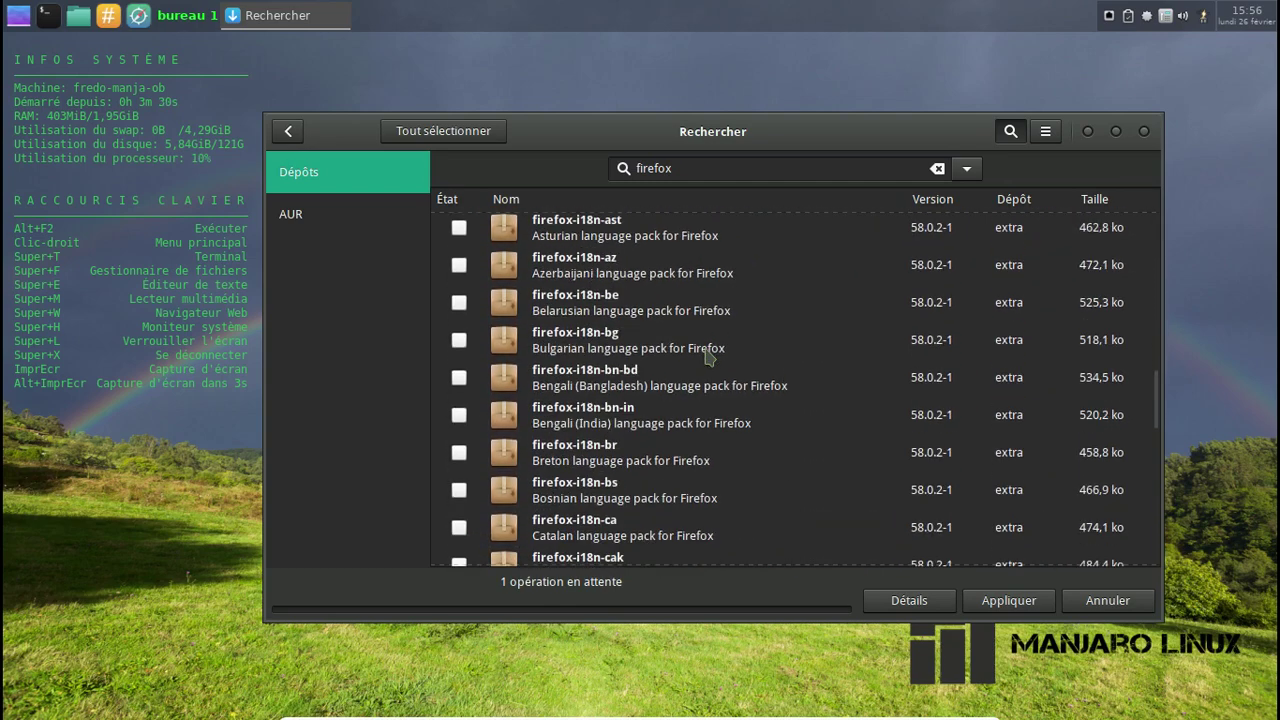
{"action": "scroll", "coordinate": [700, 358], "scroll_direction": "down", "scroll_amount": 5}
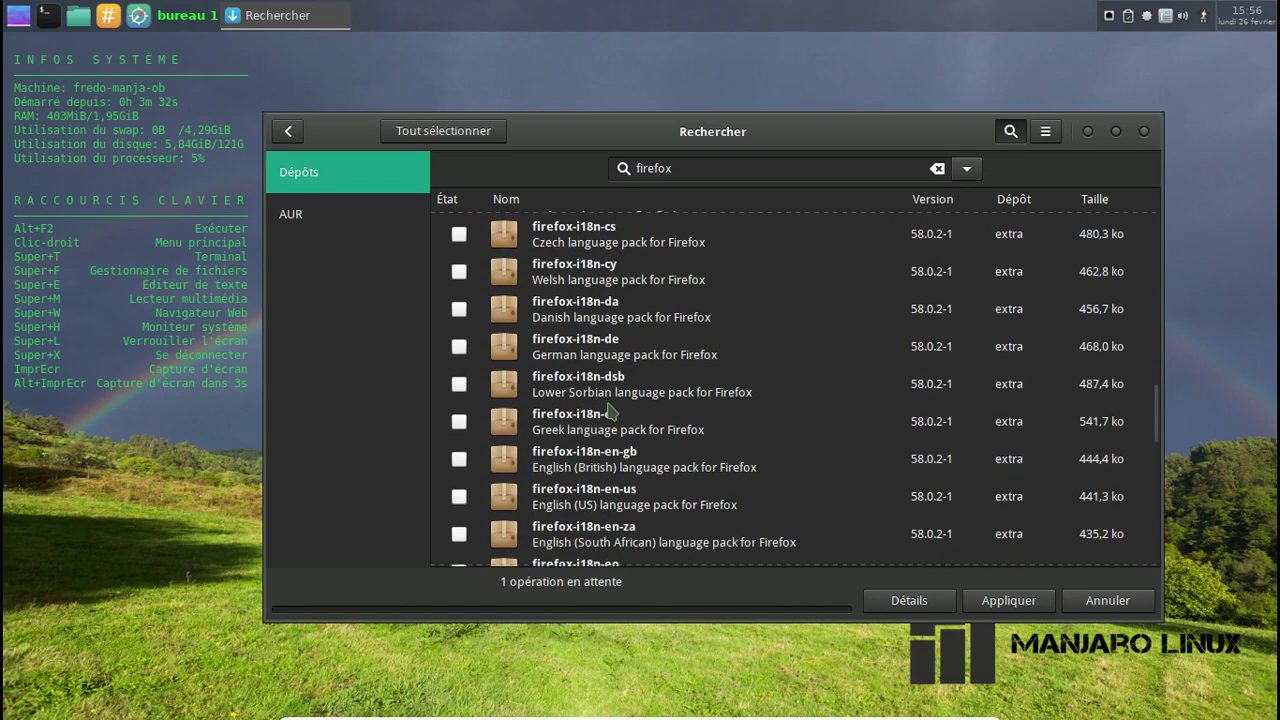
{"action": "scroll", "coordinate": [612, 410], "scroll_direction": "down", "scroll_amount": 3}
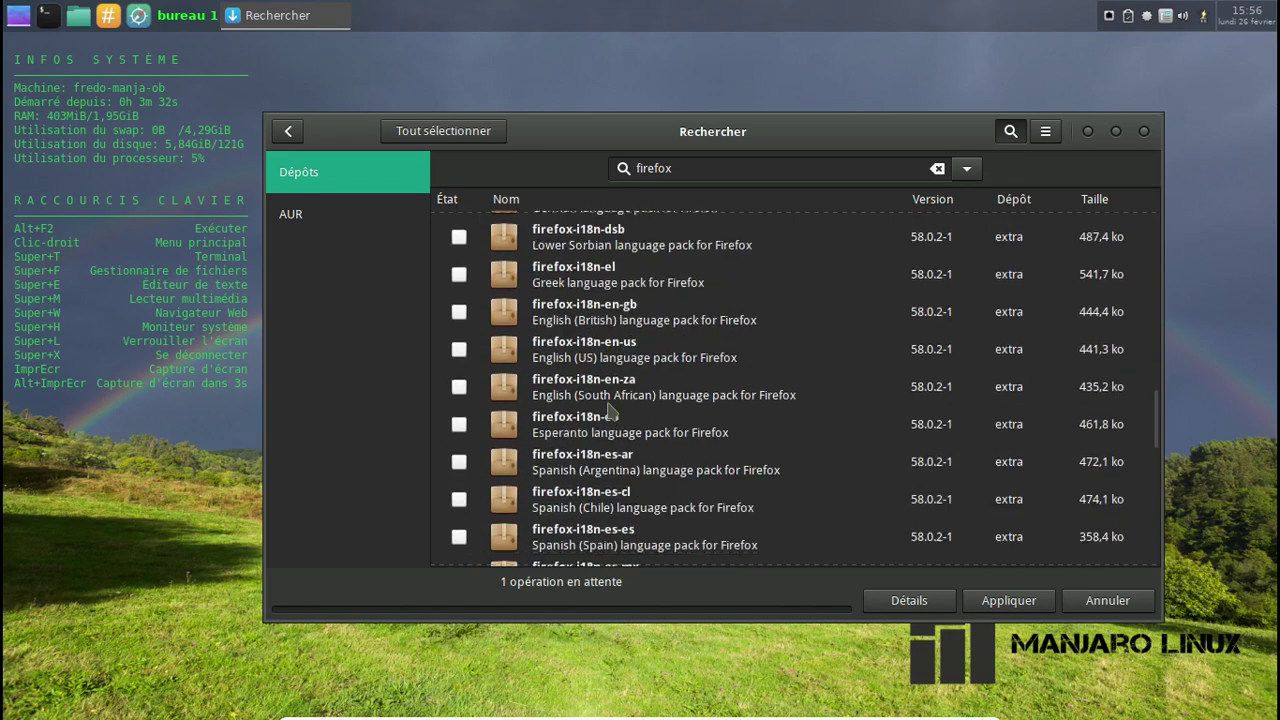
{"action": "left_click", "coordinate": [459, 350]}
{"action": "scroll", "coordinate": [613, 370], "scroll_direction": "down", "scroll_amount": 1}
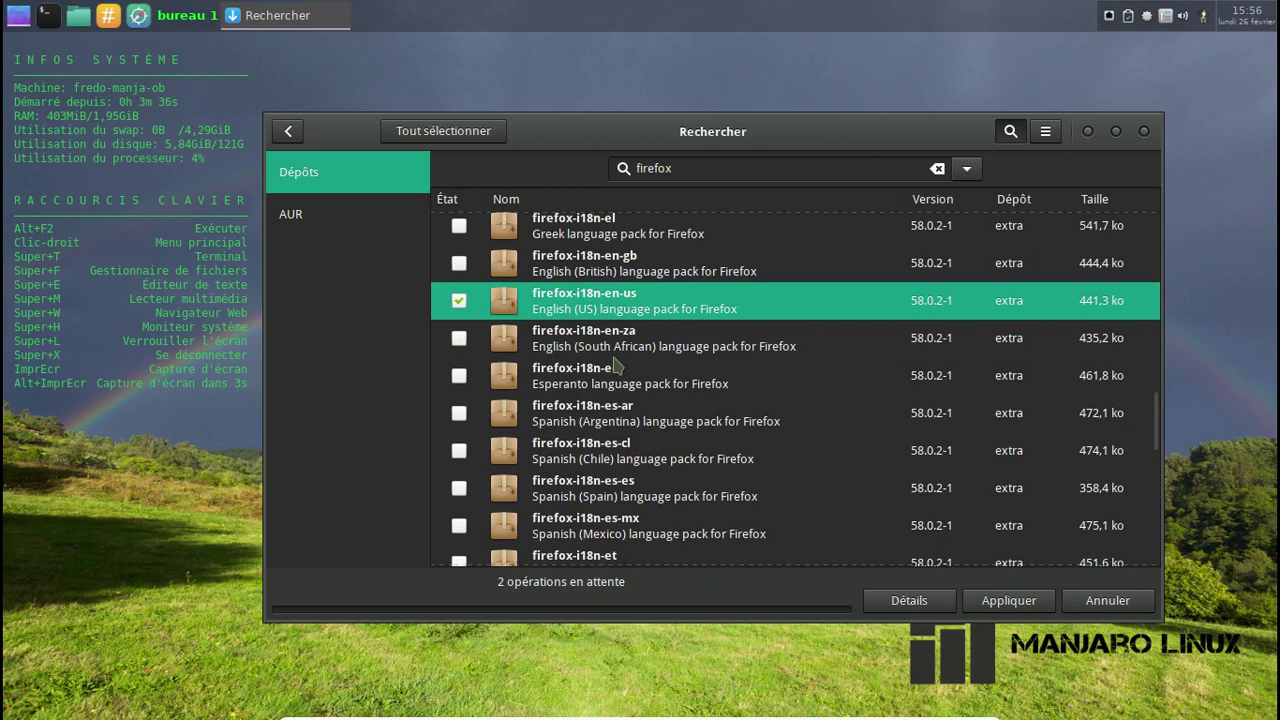
Step: Mark the French language pack firefox-i18n-fr as well, and install Firefox together with both marked language packs
{"action": "scroll", "coordinate": [618, 368], "scroll_direction": "down", "scroll_amount": 5}
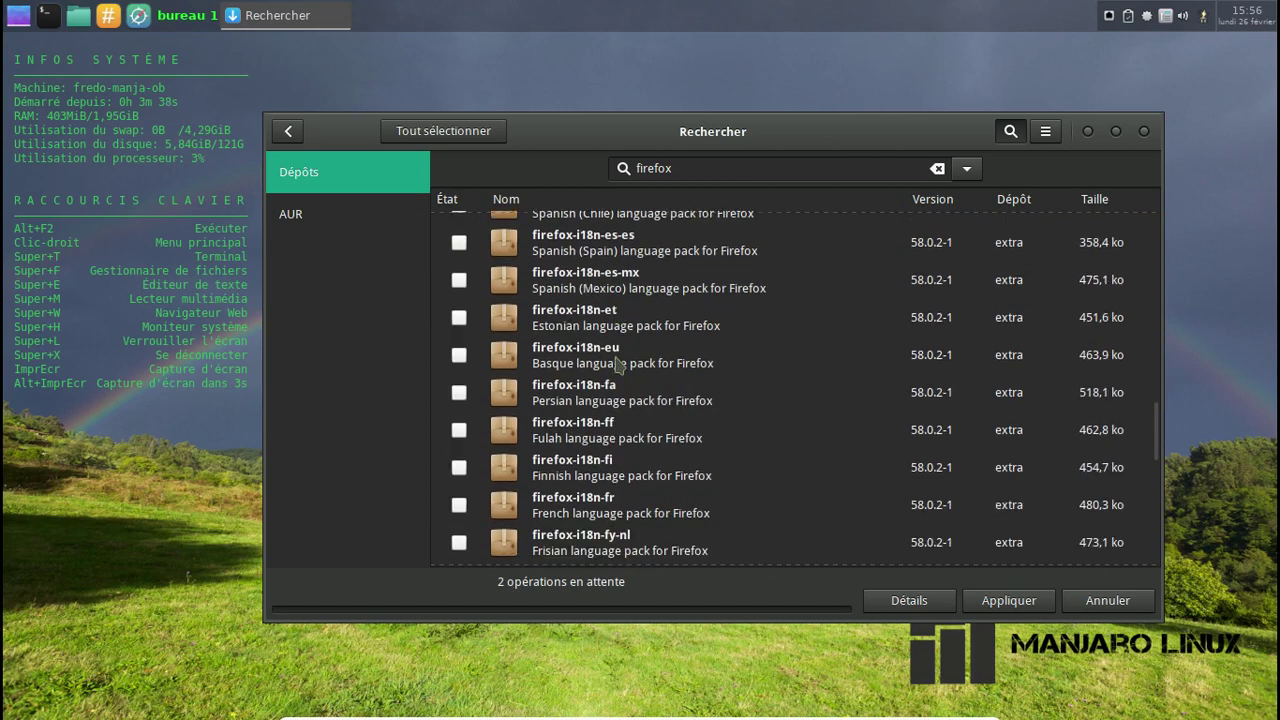
{"action": "left_click", "coordinate": [459, 505]}
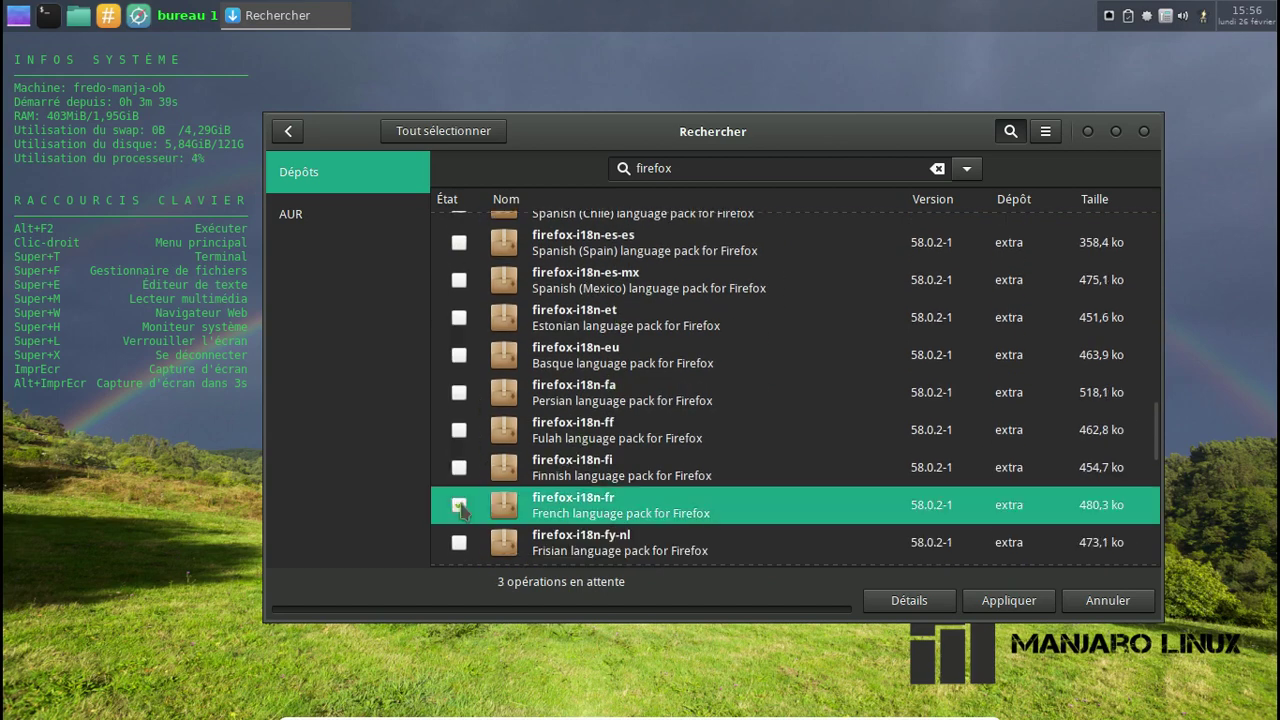
{"action": "left_click", "coordinate": [1015, 601]}
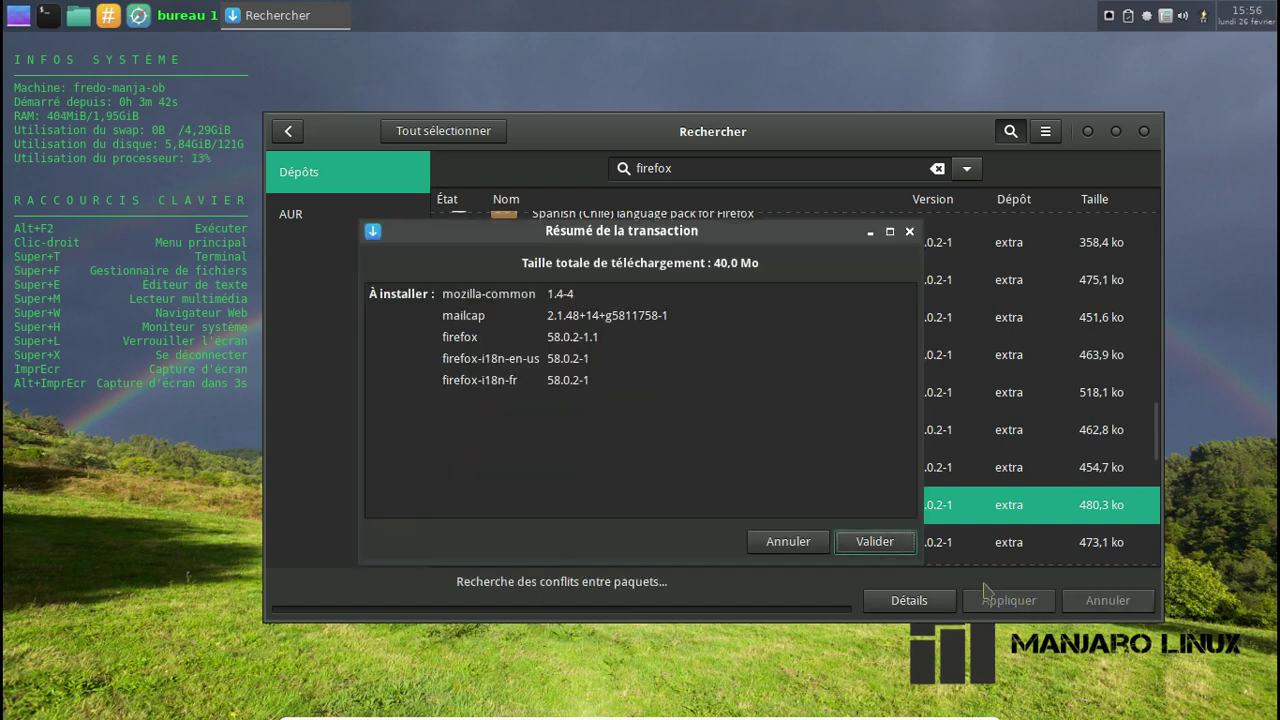
{"action": "left_click", "coordinate": [897, 547]}
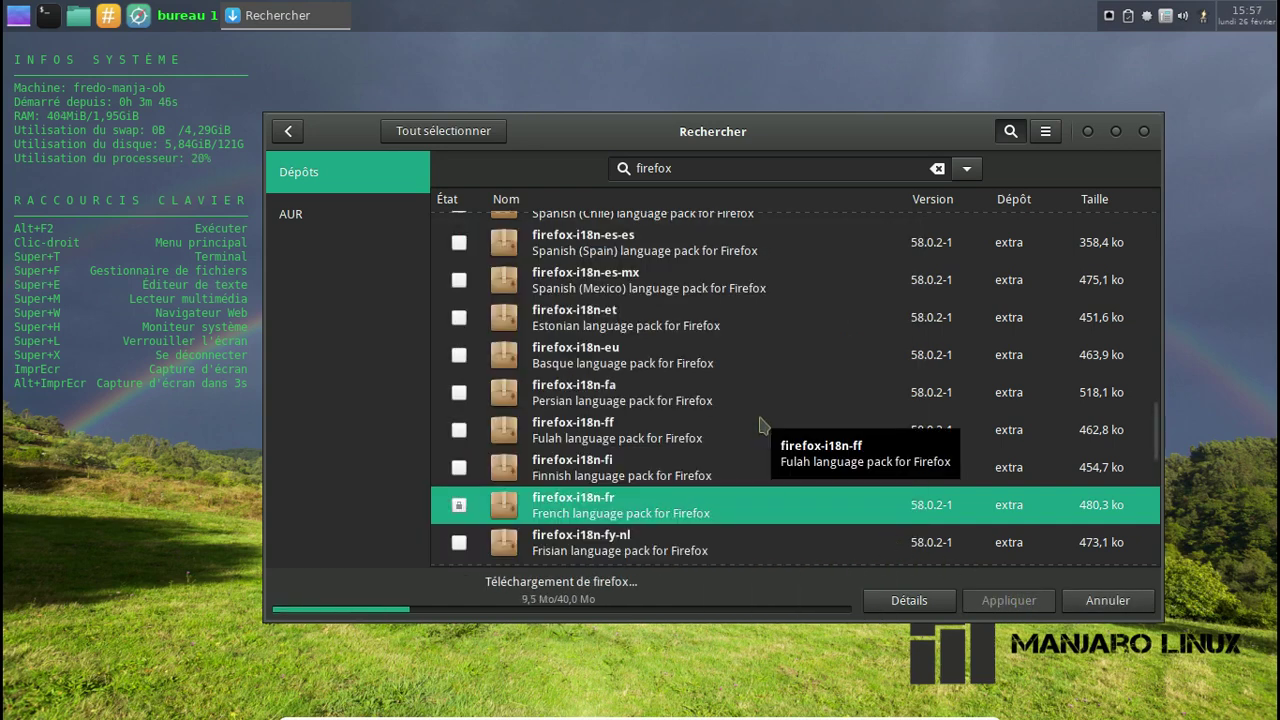
Step: Check the Internet applications listed in the desktop's application menu while the packages download
{"action": "right_click", "coordinate": [582, 45]}
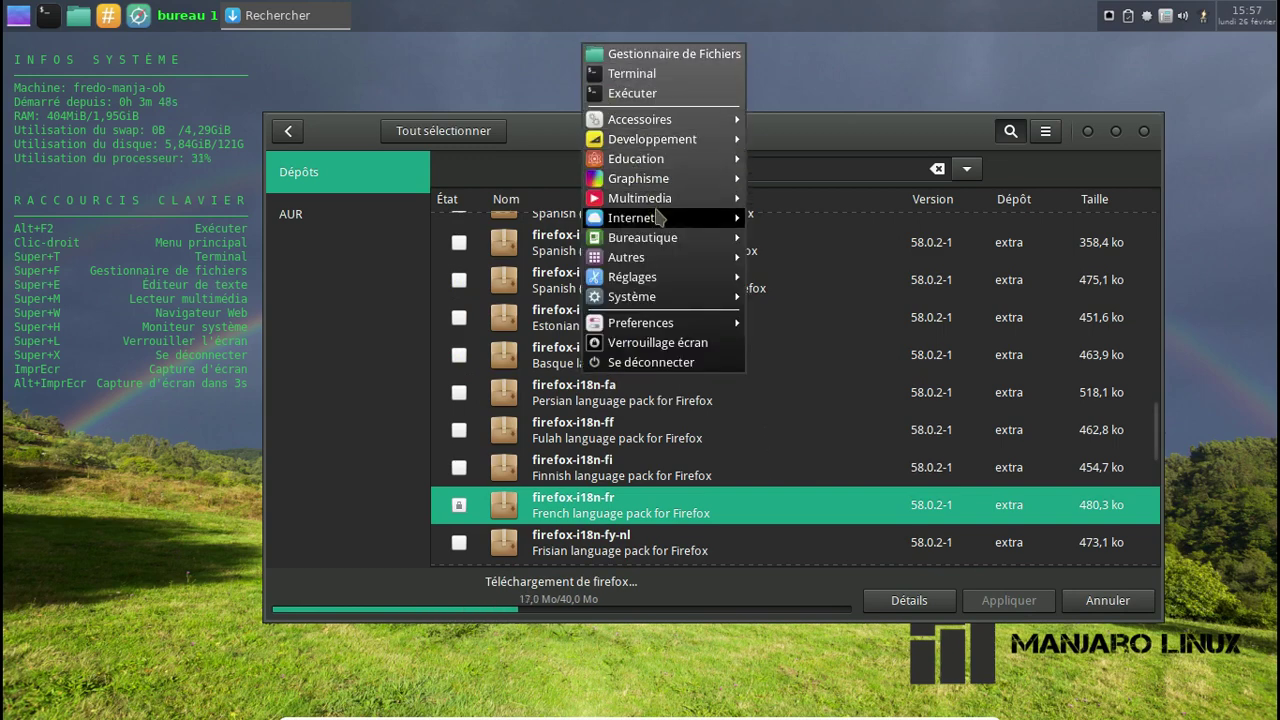
{"action": "mouse_move", "coordinate": [660, 218]}
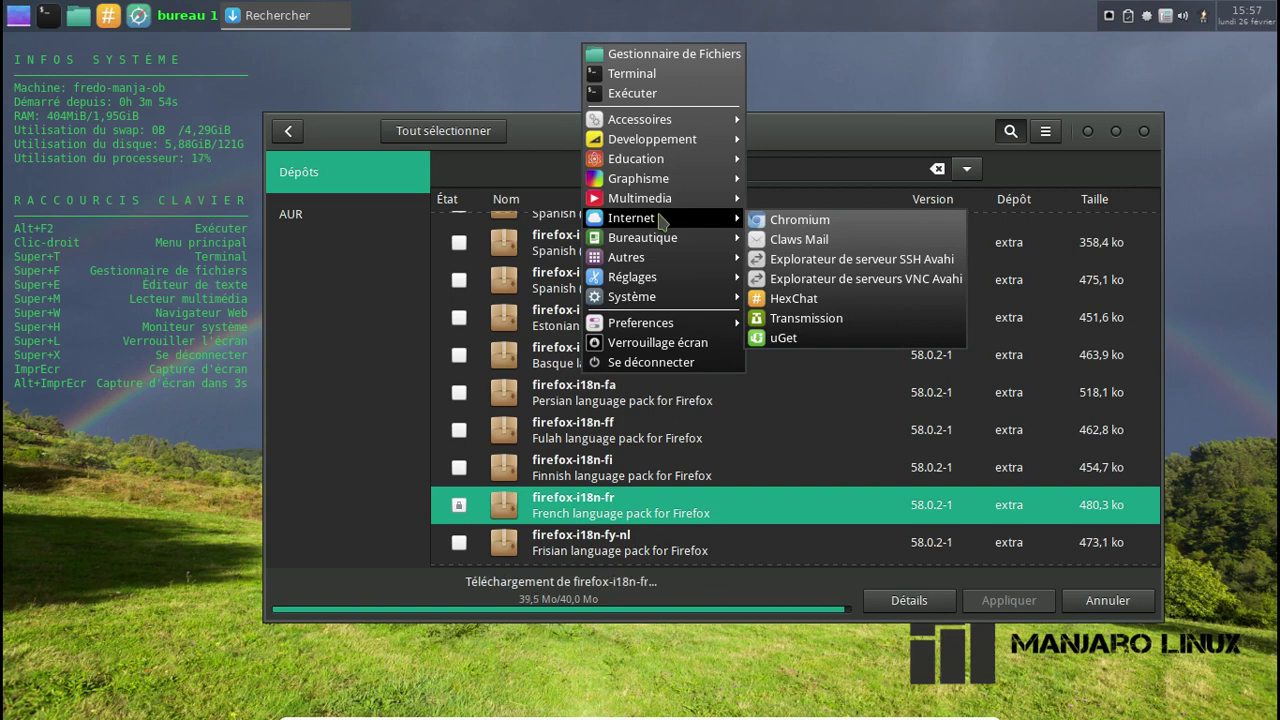
{"action": "left_click", "coordinate": [826, 75]}
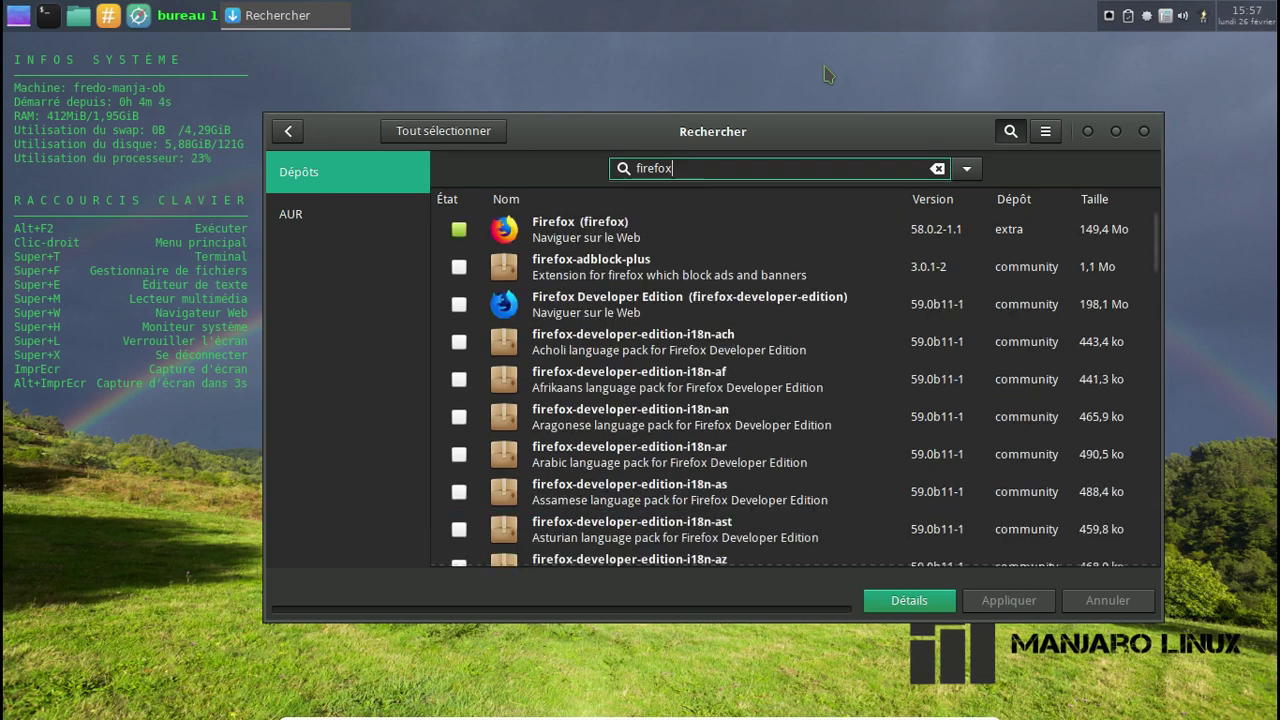
Step: Minimize the package manager and set Mozilla Firefox as the default web browser in the desktop's default applications settings
{"action": "left_click", "coordinate": [1088, 131]}
{"action": "right_click", "coordinate": [486, 84]}
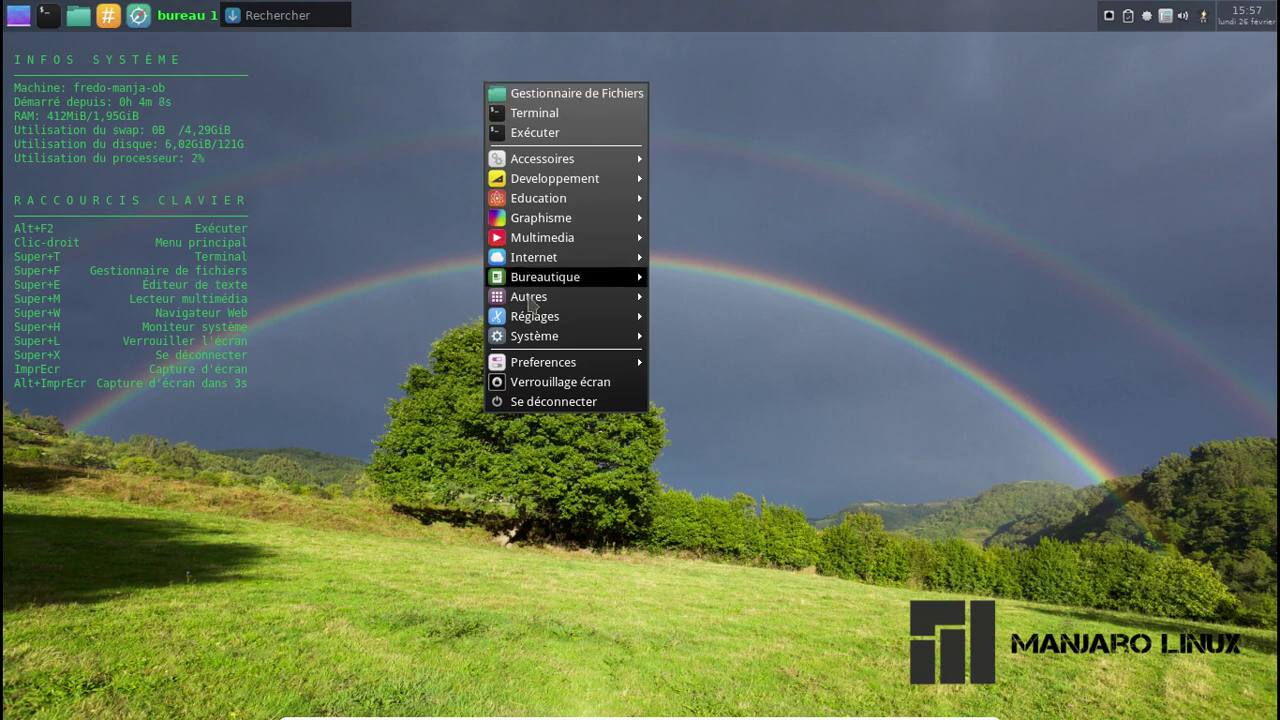
{"action": "mouse_move", "coordinate": [580, 368]}
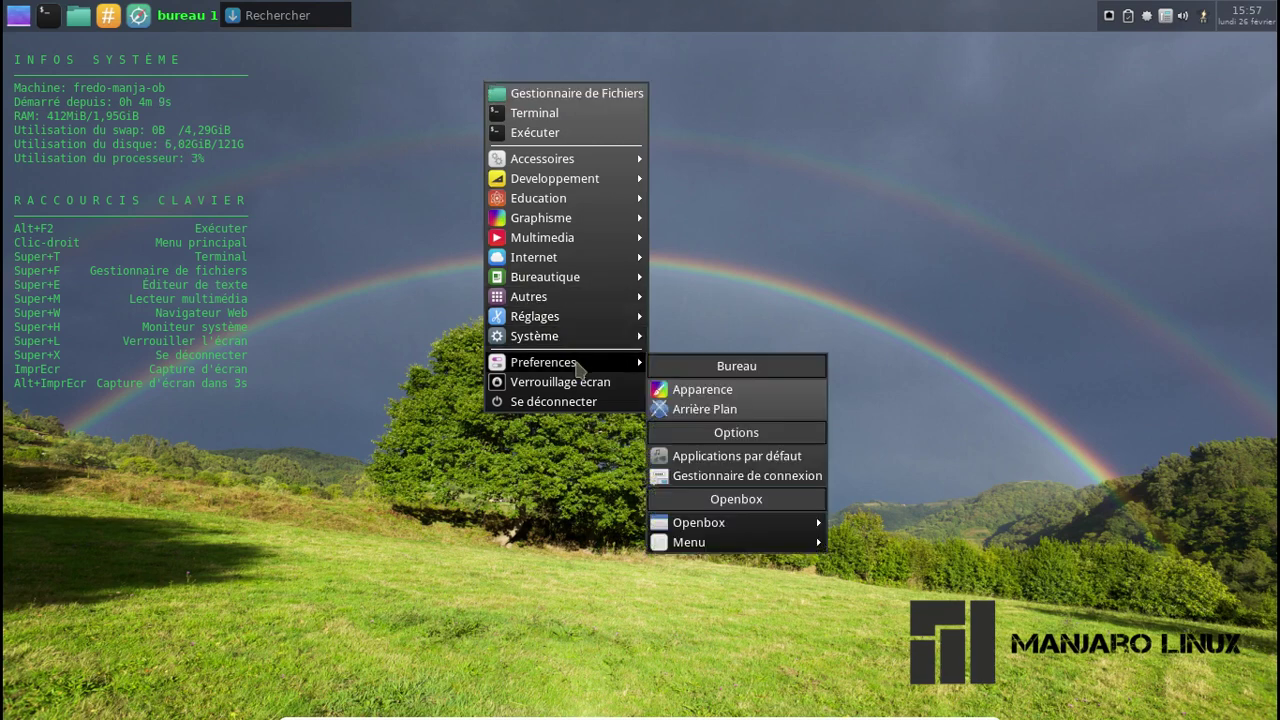
{"action": "left_click", "coordinate": [723, 462]}
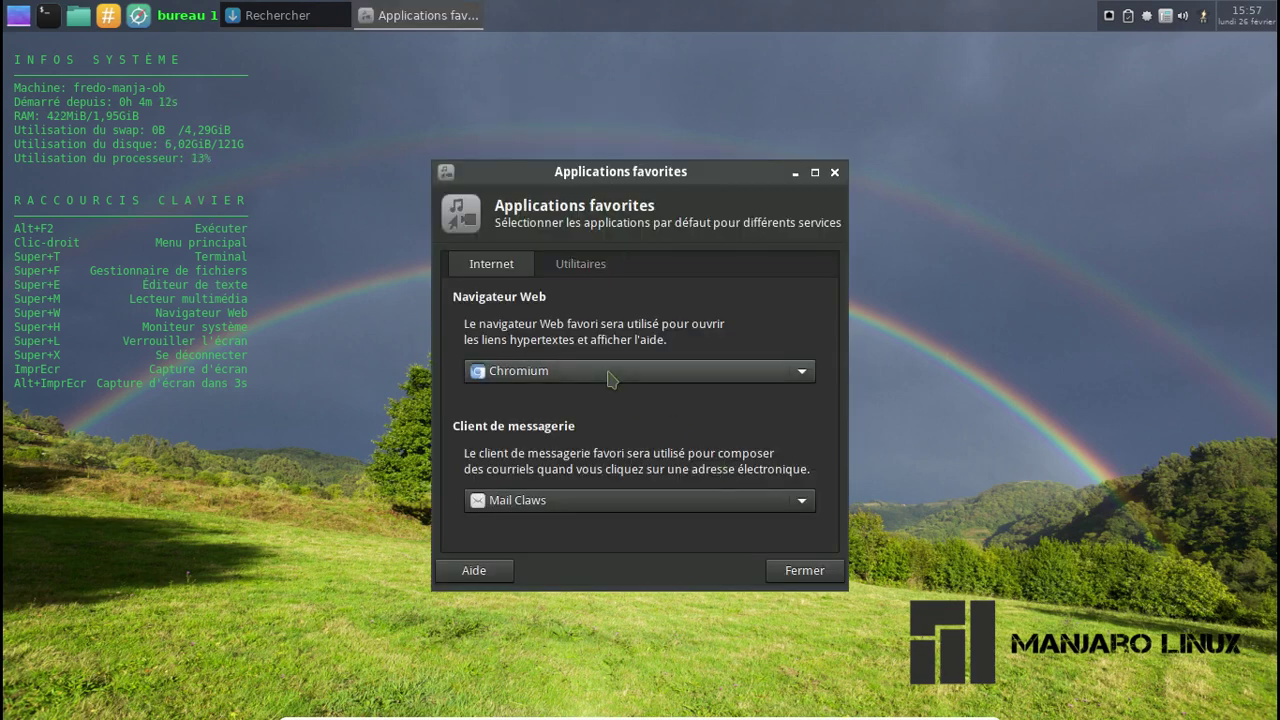
{"action": "left_click", "coordinate": [608, 372]}
{"action": "left_click", "coordinate": [580, 451]}
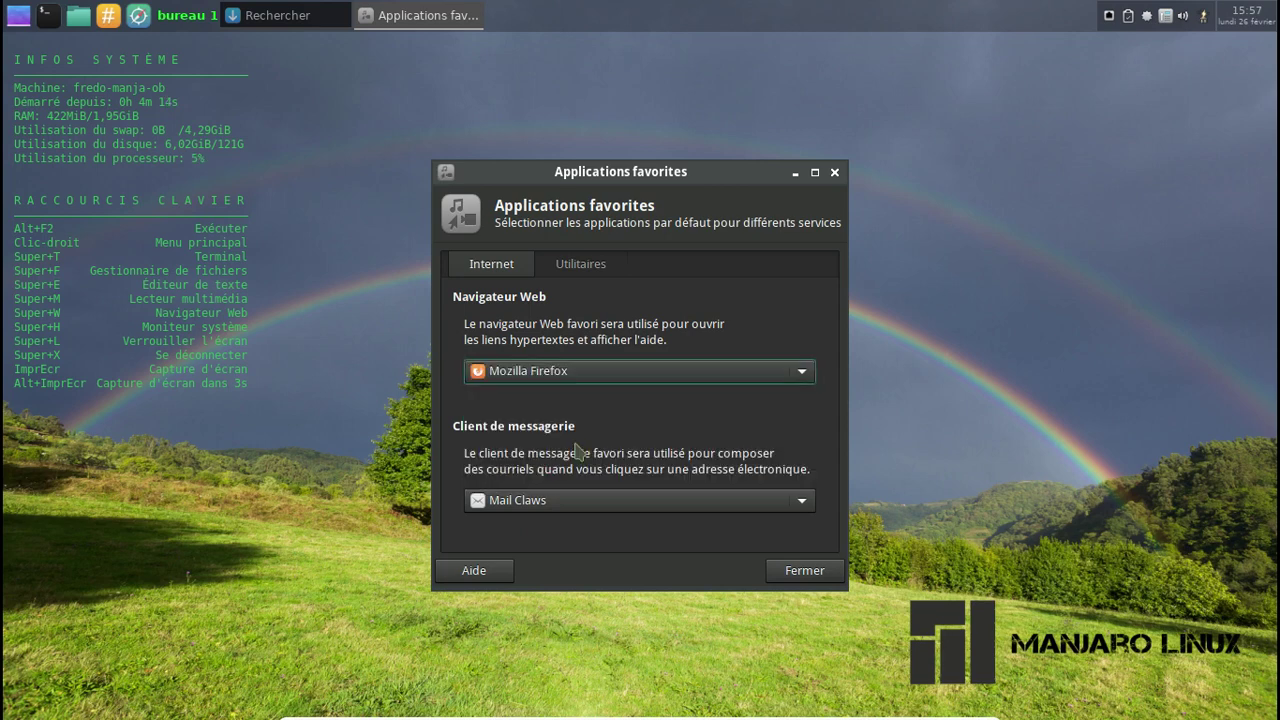
{"action": "left_click", "coordinate": [805, 571]}
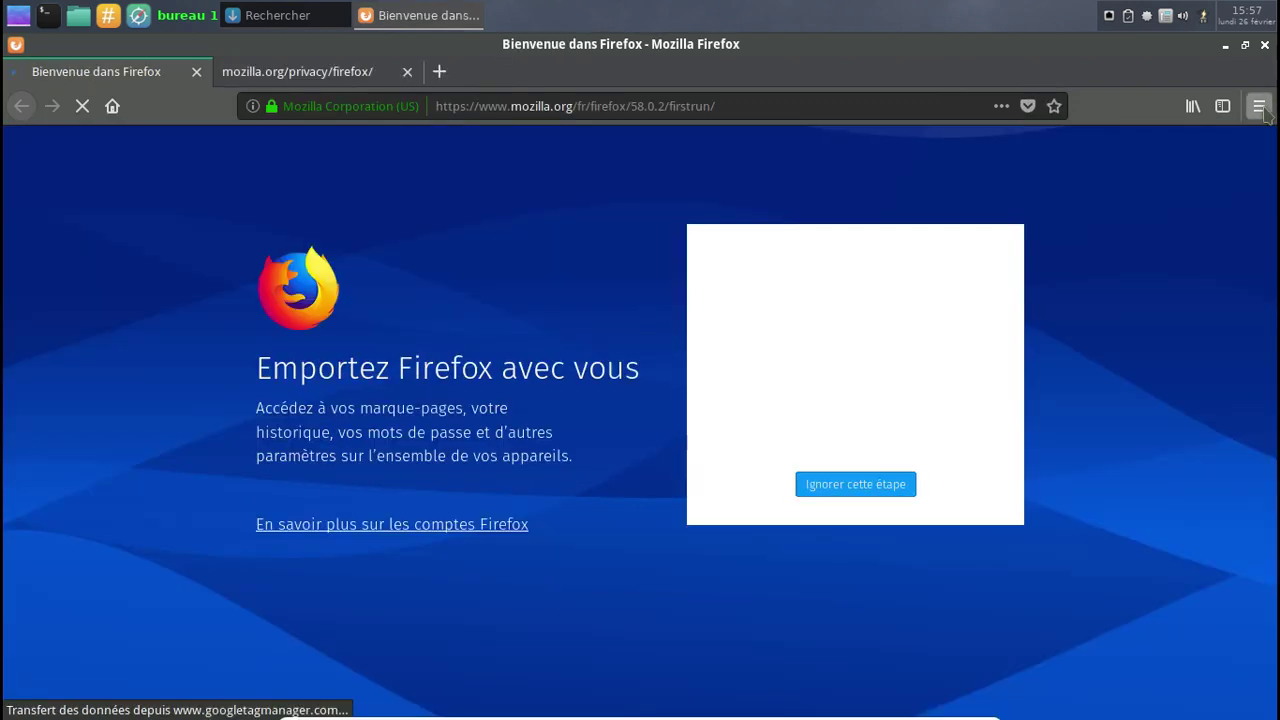
Step: In Firefox, open the add-ons manager and close the welcome and privacy notice tabs
{"action": "left_click", "coordinate": [1260, 107]}
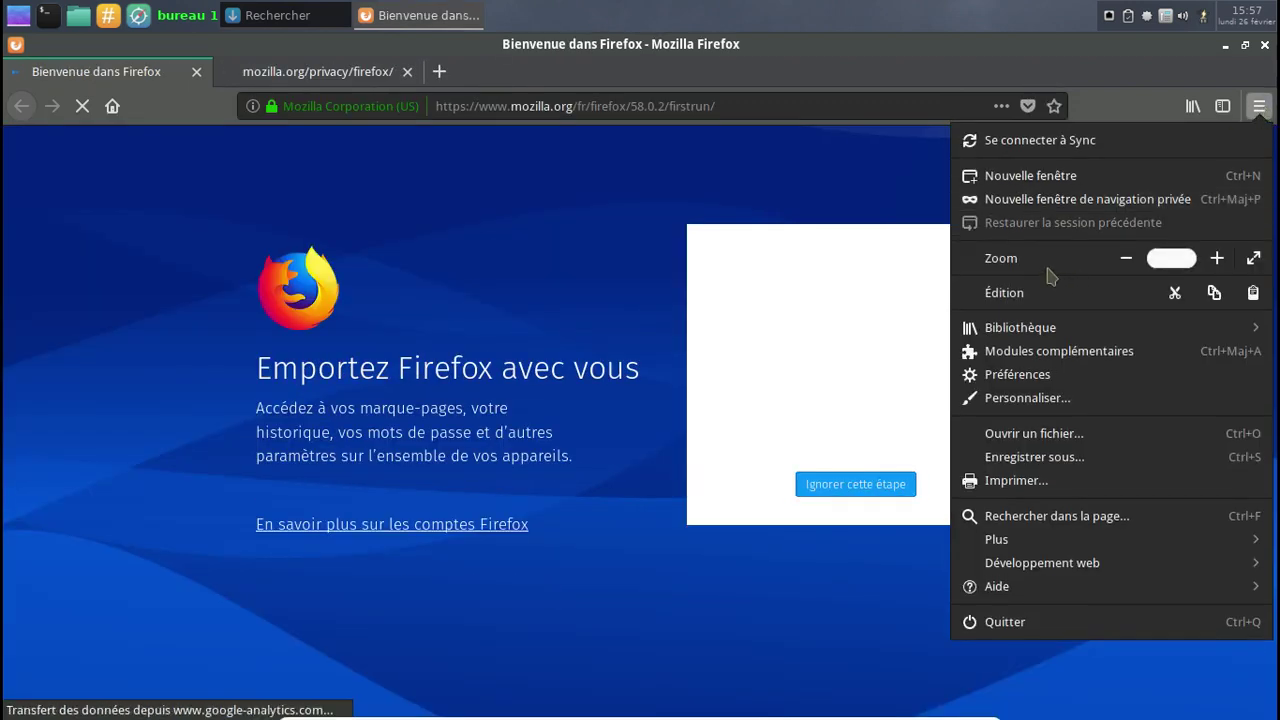
{"action": "left_click", "coordinate": [1068, 355]}
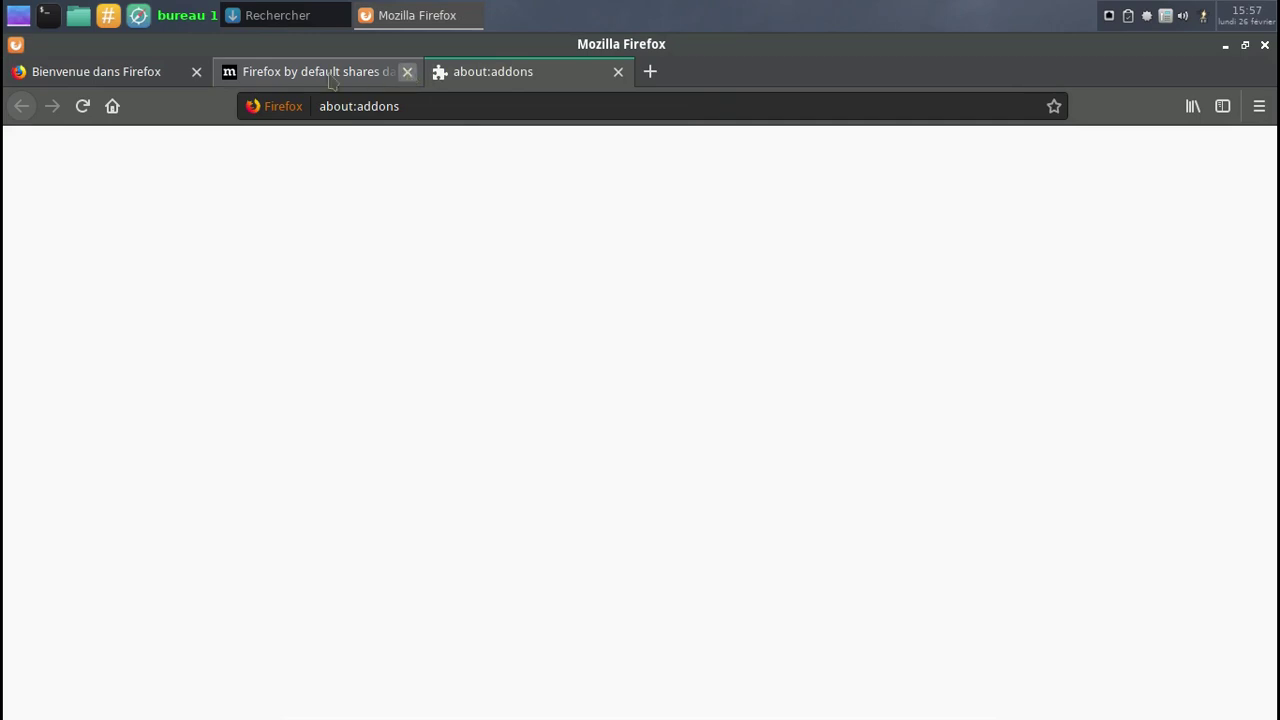
{"action": "left_click", "coordinate": [408, 74]}
{"action": "left_click", "coordinate": [197, 74]}
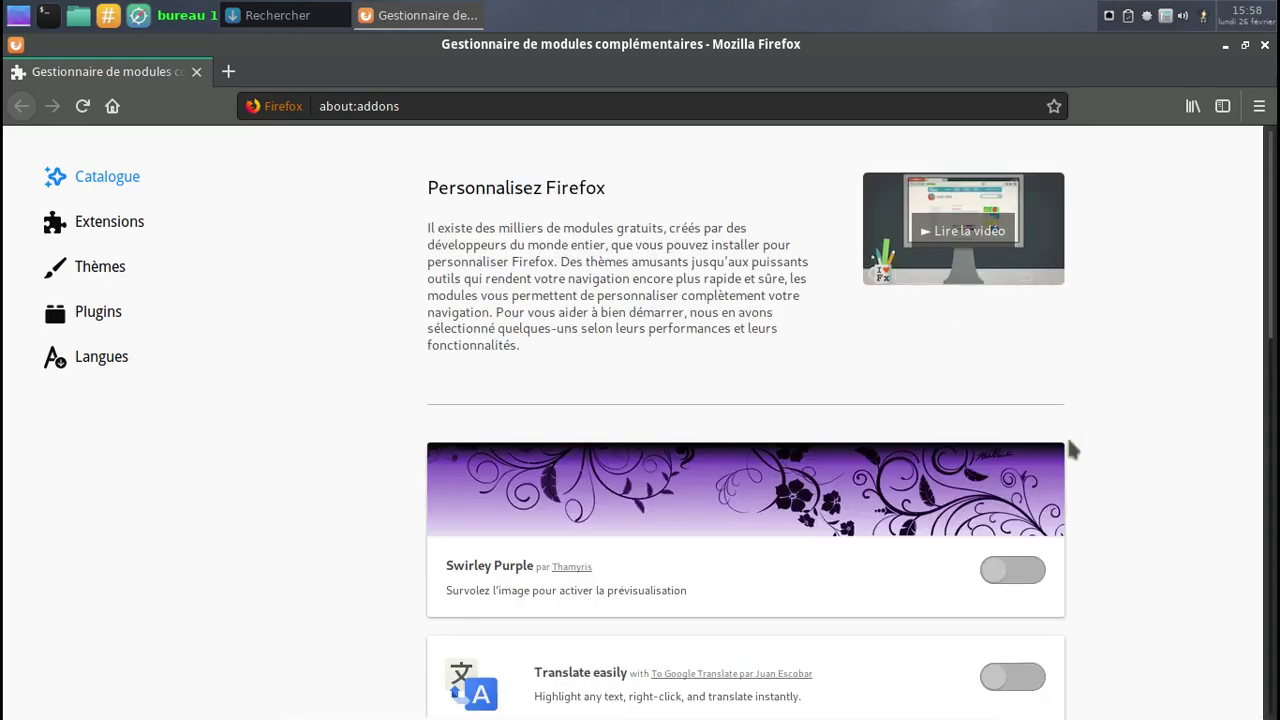
Step: Look through the recommended extensions and themes in the add-ons catalogue
{"action": "scroll", "coordinate": [1135, 600], "scroll_direction": "down", "scroll_amount": 3}
{"action": "scroll", "coordinate": [1138, 601], "scroll_direction": "up", "scroll_amount": 3}
{"action": "scroll", "coordinate": [1138, 601], "scroll_direction": "down", "scroll_amount": 5}
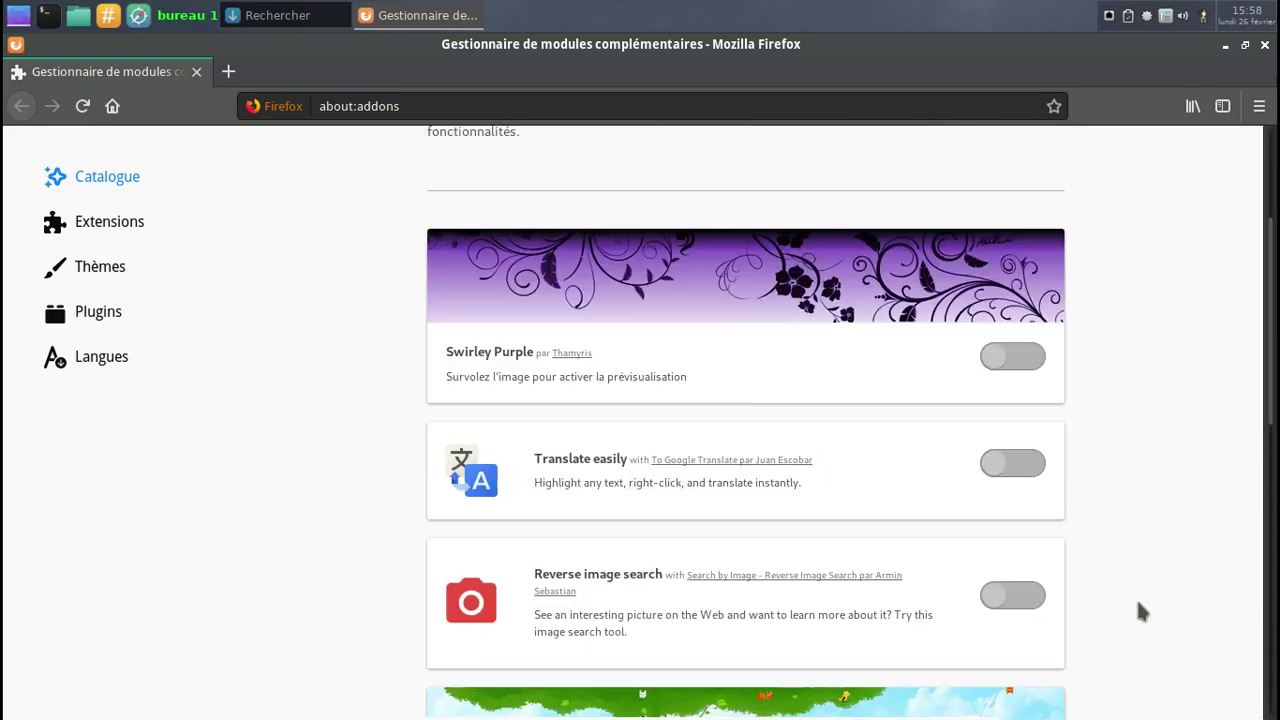
{"action": "scroll", "coordinate": [1138, 605], "scroll_direction": "down", "scroll_amount": 2}
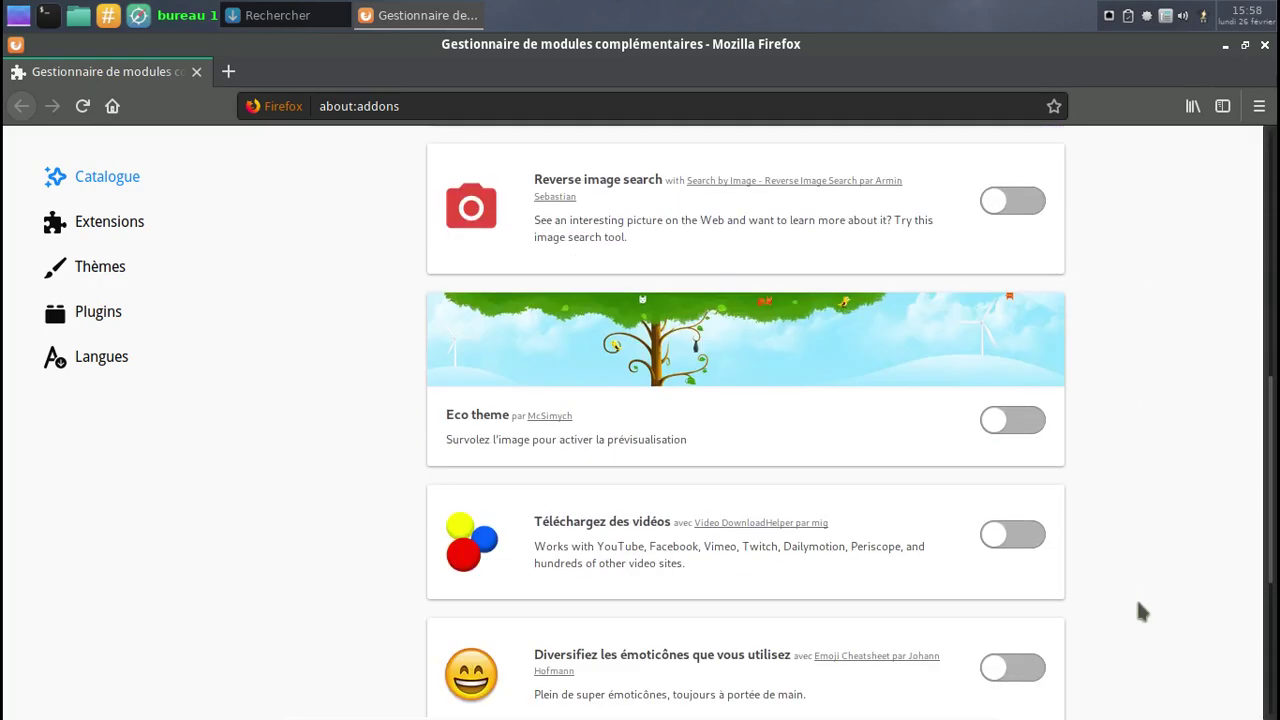
{"action": "scroll", "coordinate": [1138, 605], "scroll_direction": "up", "scroll_amount": 4}
{"action": "scroll", "coordinate": [1138, 612], "scroll_direction": "up", "scroll_amount": 3}
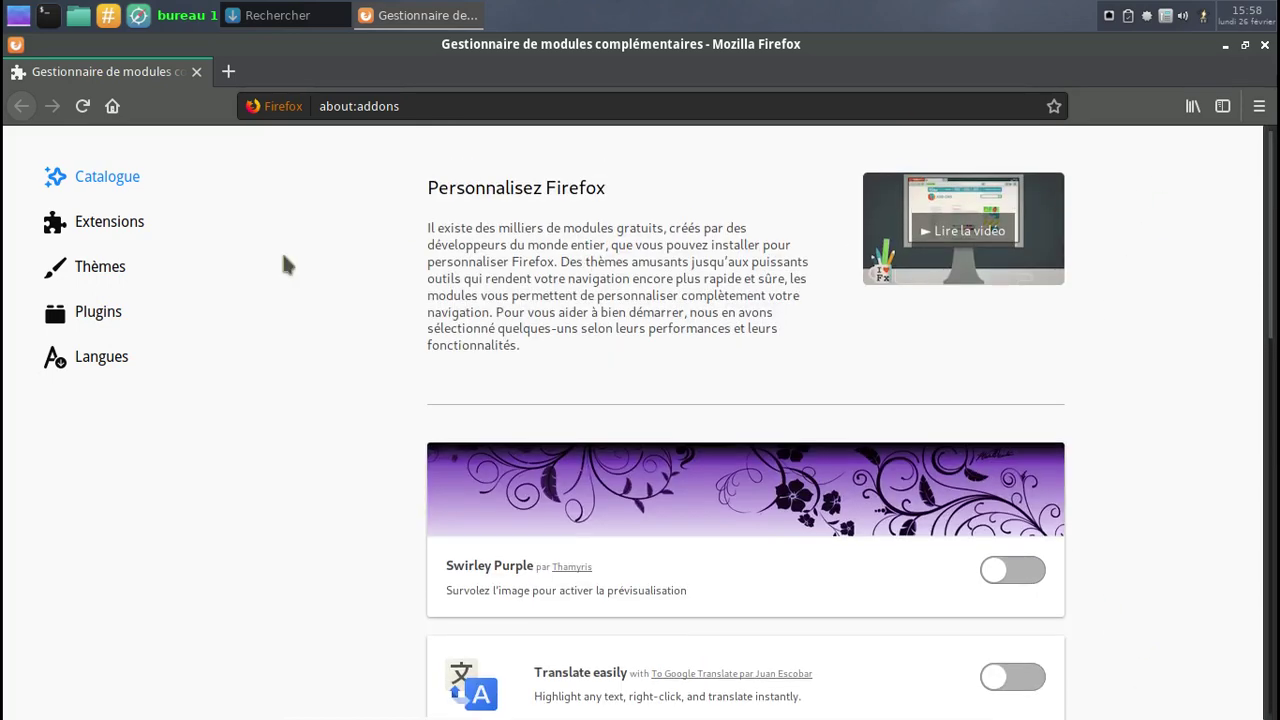
Step: From the Extensions section, search the available add-ons for "ublock"
{"action": "left_click", "coordinate": [115, 229]}
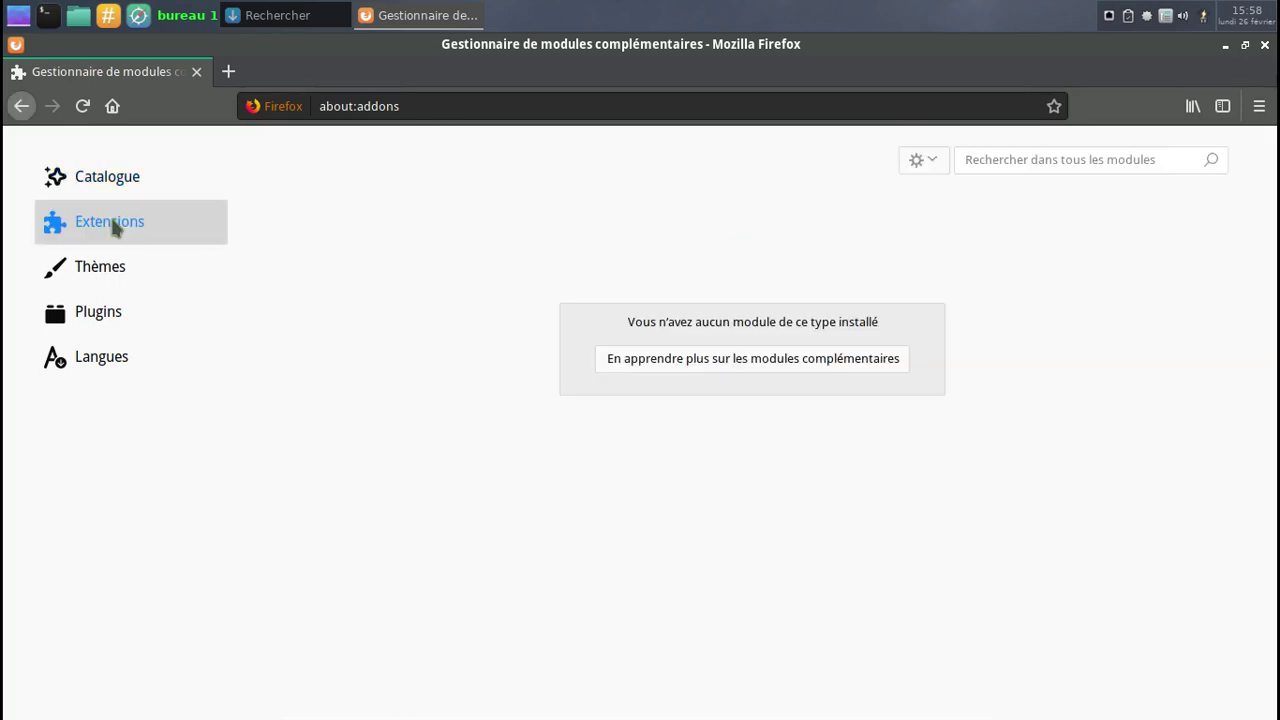
{"action": "left_click", "coordinate": [988, 160]}
{"action": "type", "text": "ubloc"}
{"action": "type", "text": "k"}
{"action": "key", "text": "Return"}
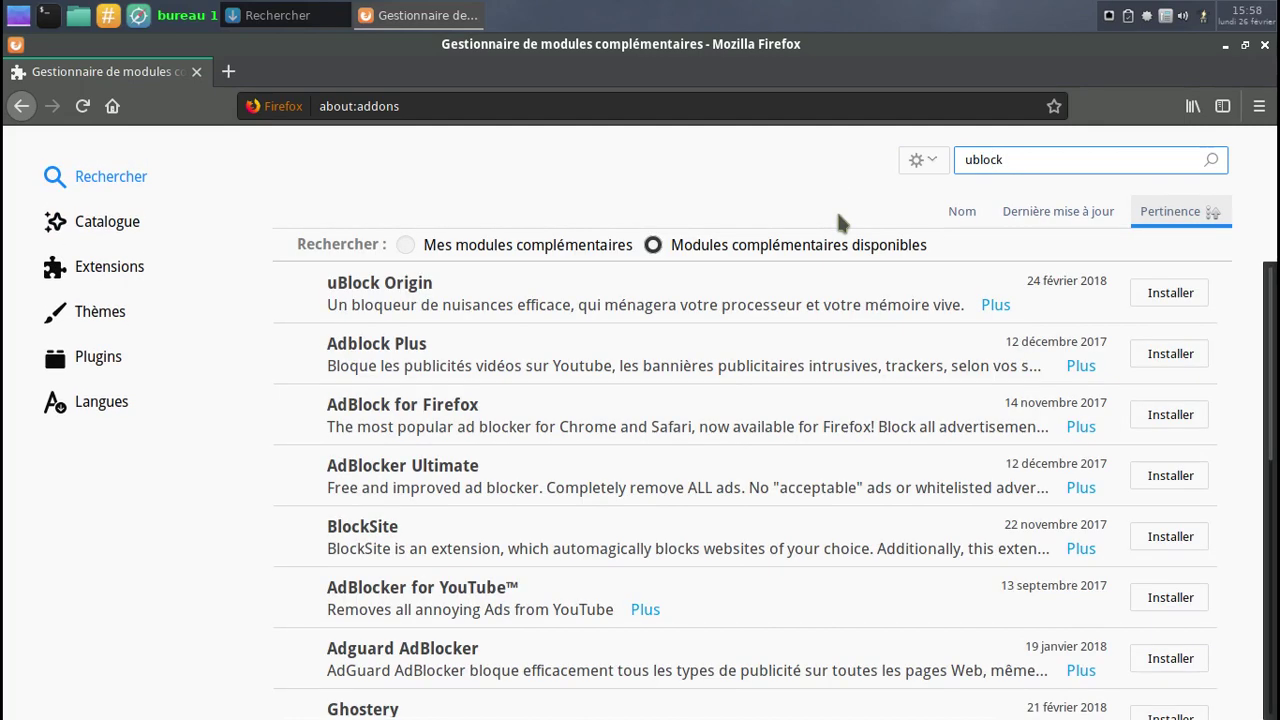
Step: Install the uBlock Origin extension, dismiss its confirmation notice and close the uBlock network request log sidebar
{"action": "left_click", "coordinate": [1162, 296]}
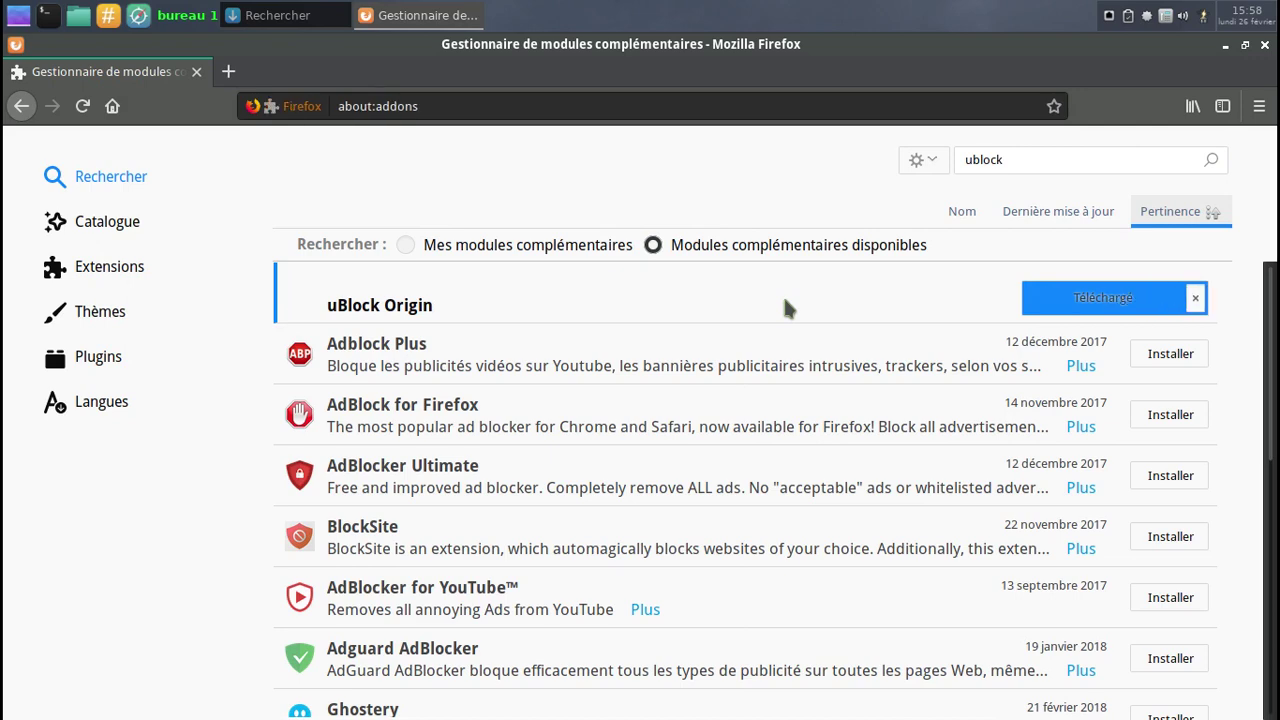
{"action": "left_click", "coordinate": [600, 285]}
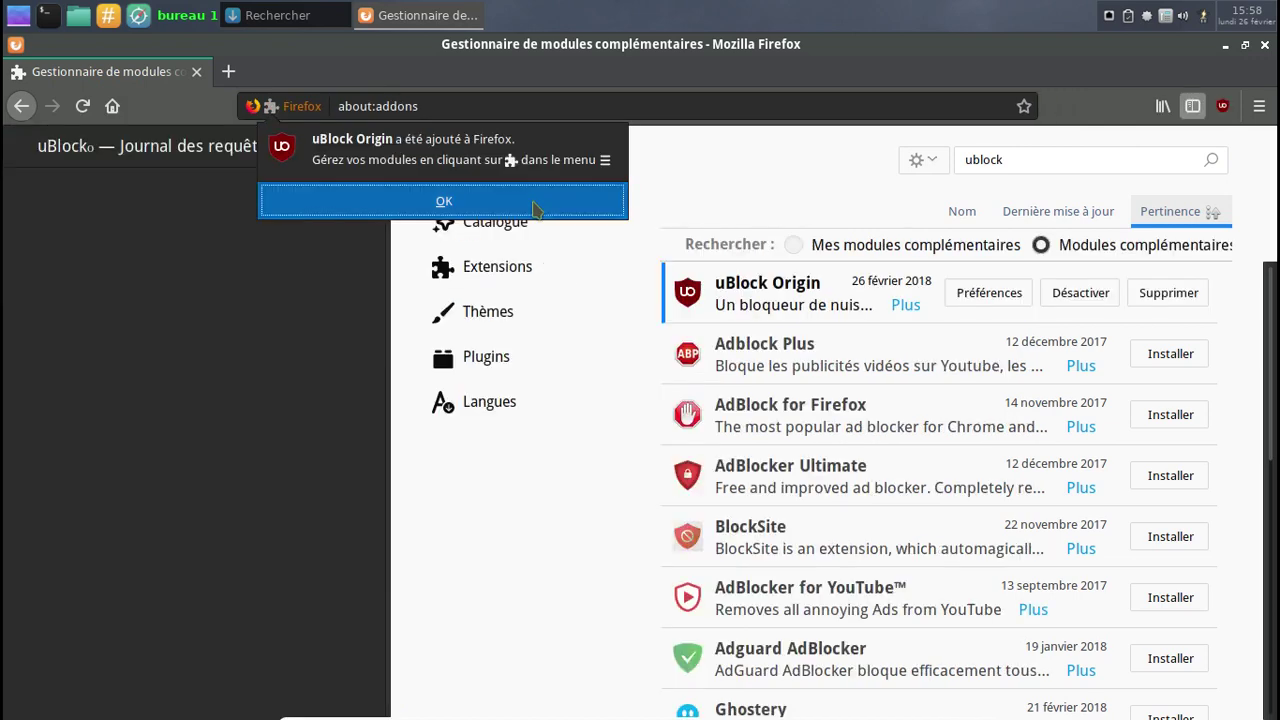
{"action": "left_click", "coordinate": [534, 208]}
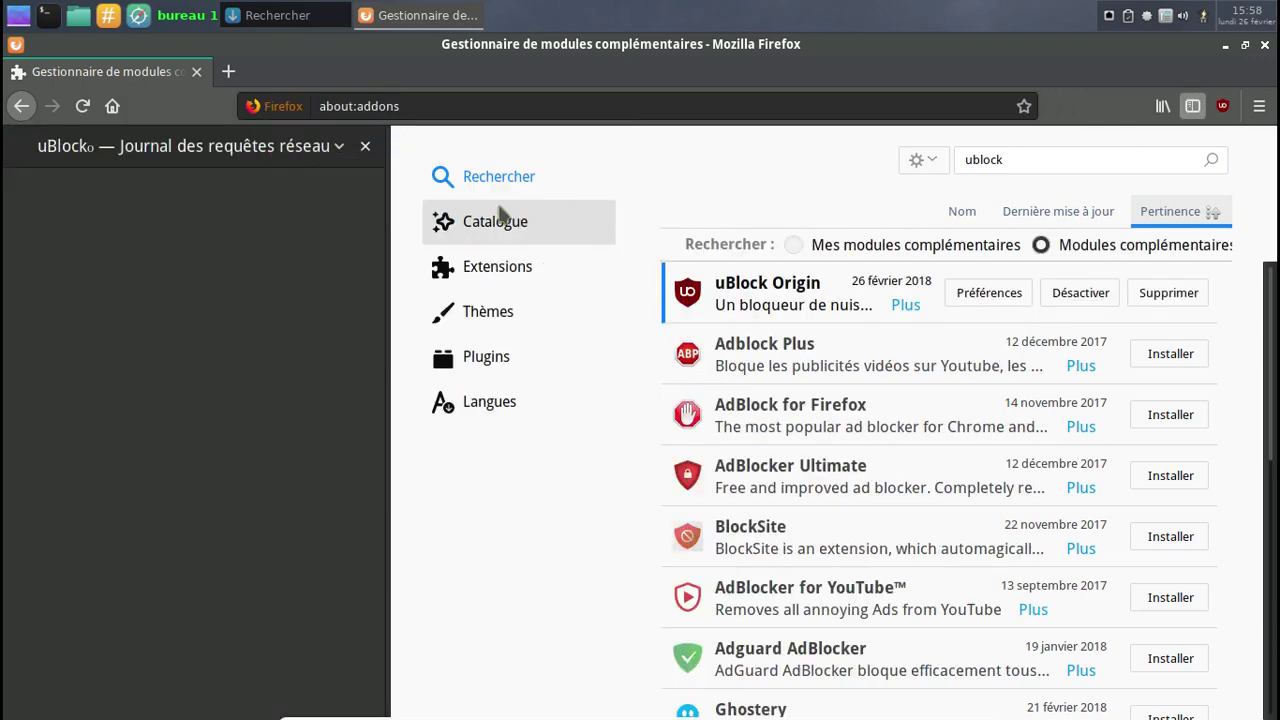
{"action": "left_click", "coordinate": [365, 142]}
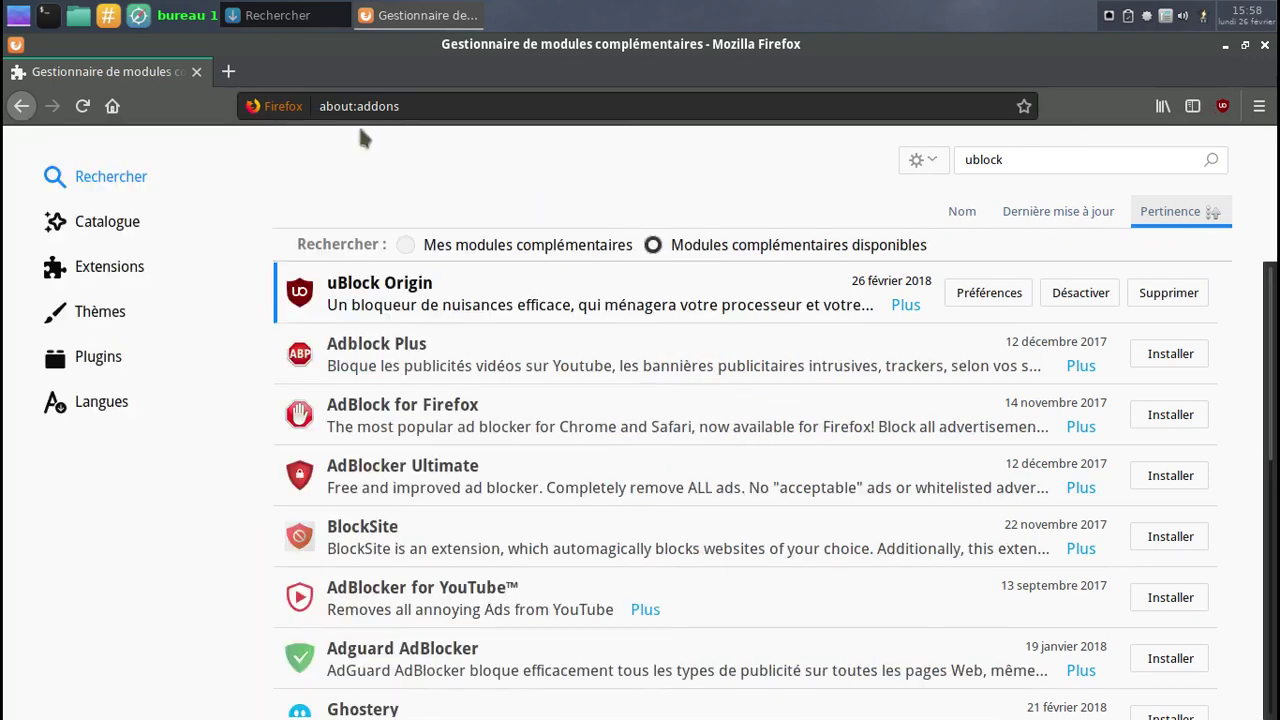
Step: Open a new tab, close the add-ons manager tab and load the website tuxnvape.fr
{"action": "left_click", "coordinate": [228, 71]}
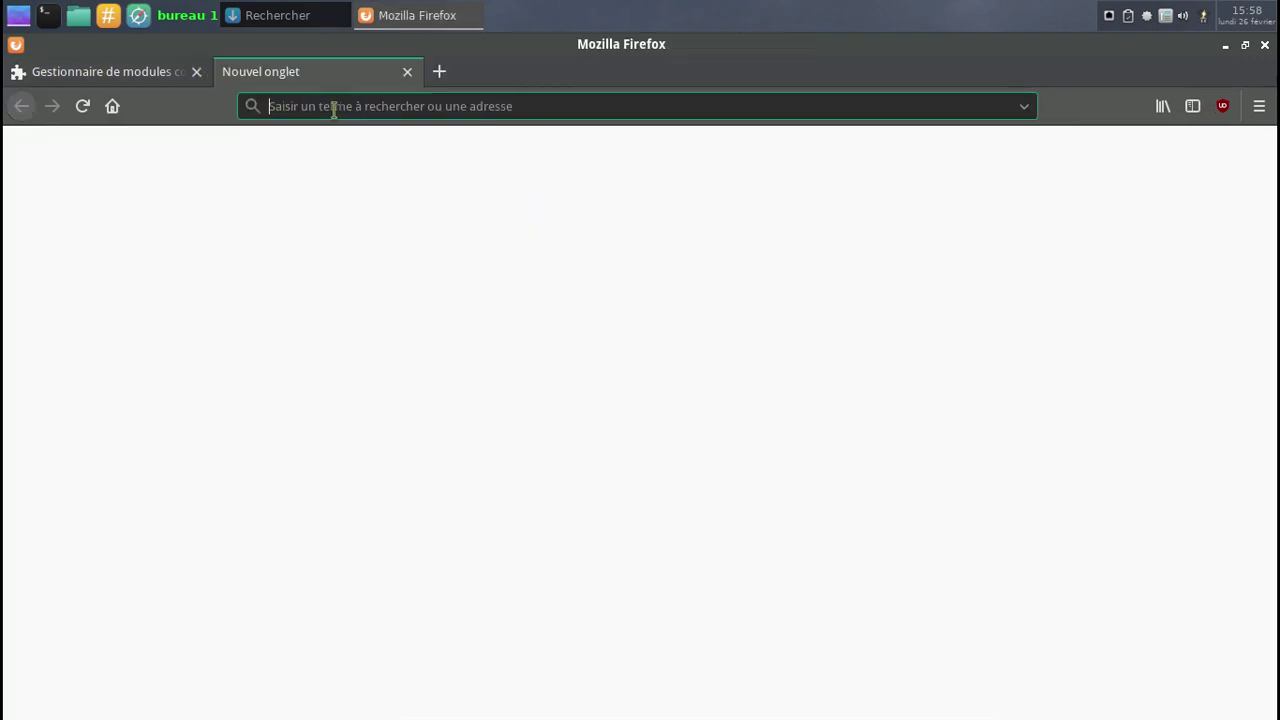
{"action": "left_click", "coordinate": [197, 72]}
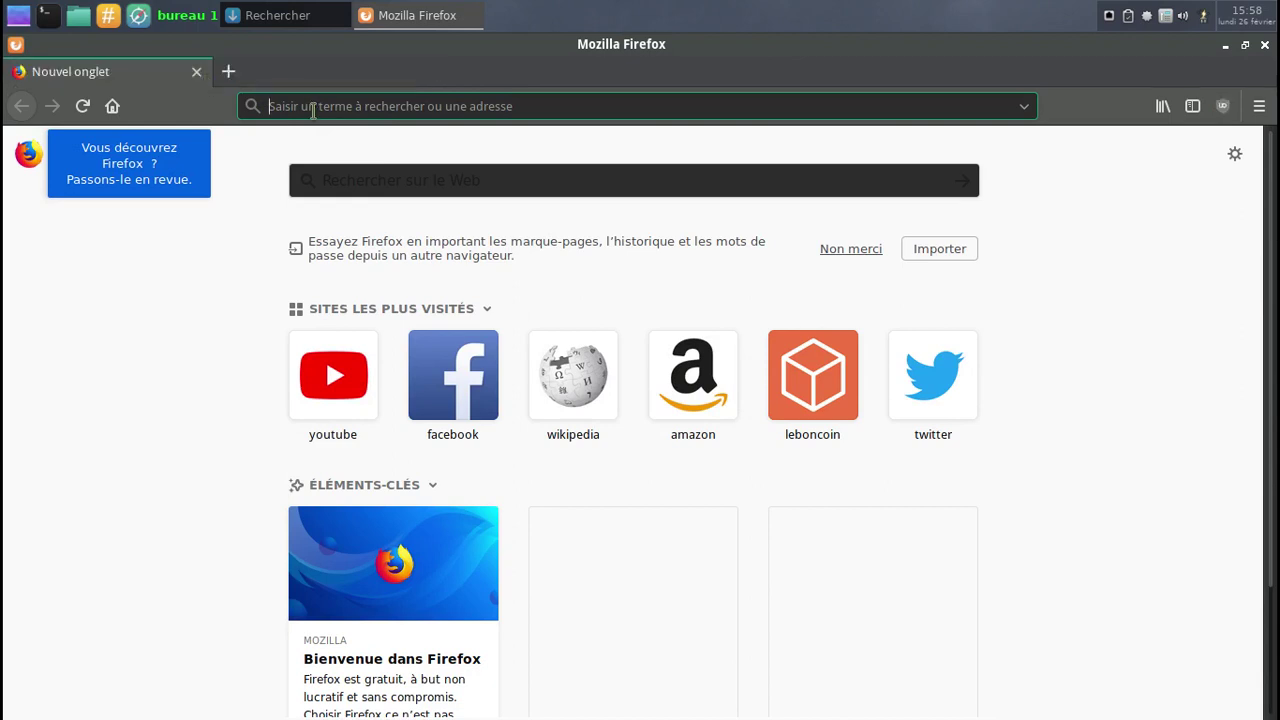
{"action": "type", "text": "tuxnvape.fr"}
{"action": "key", "text": "Return"}
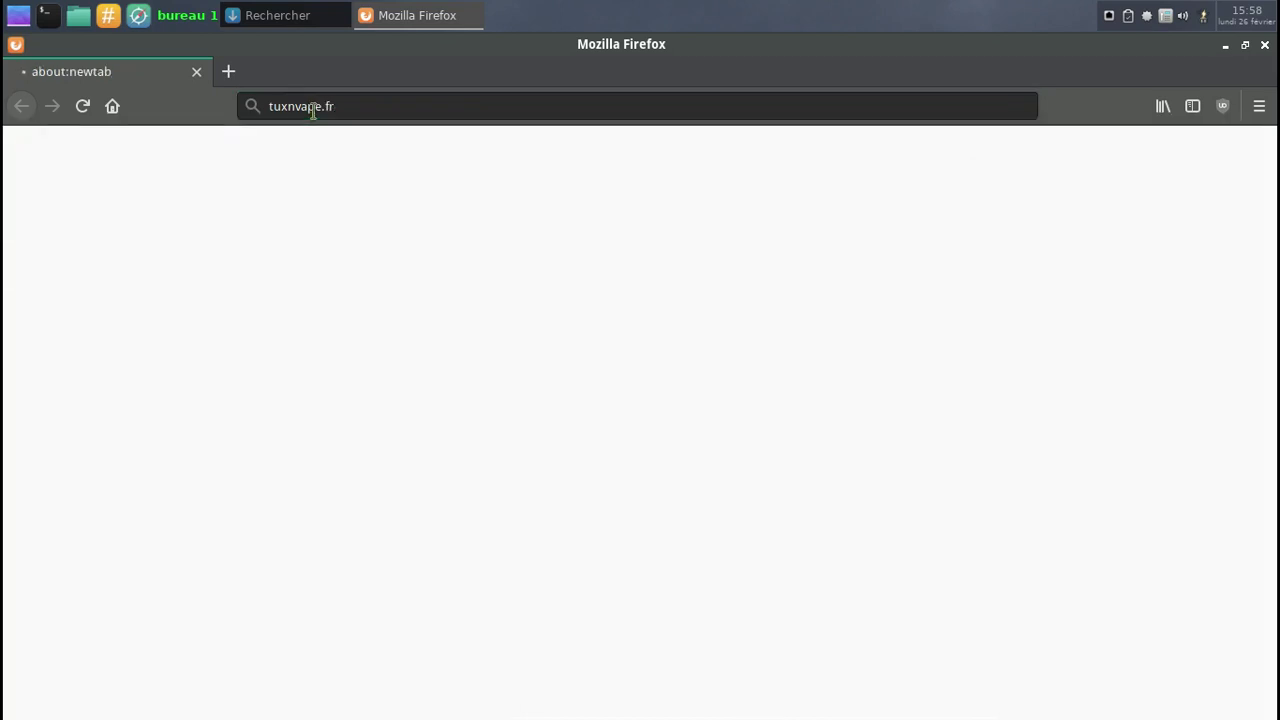
Step: Shrink the Firefox window to look through the Internet applications offered on the desktop, and close the browser
{"action": "left_click", "coordinate": [1245, 46]}
{"action": "right_click", "coordinate": [532, 40]}
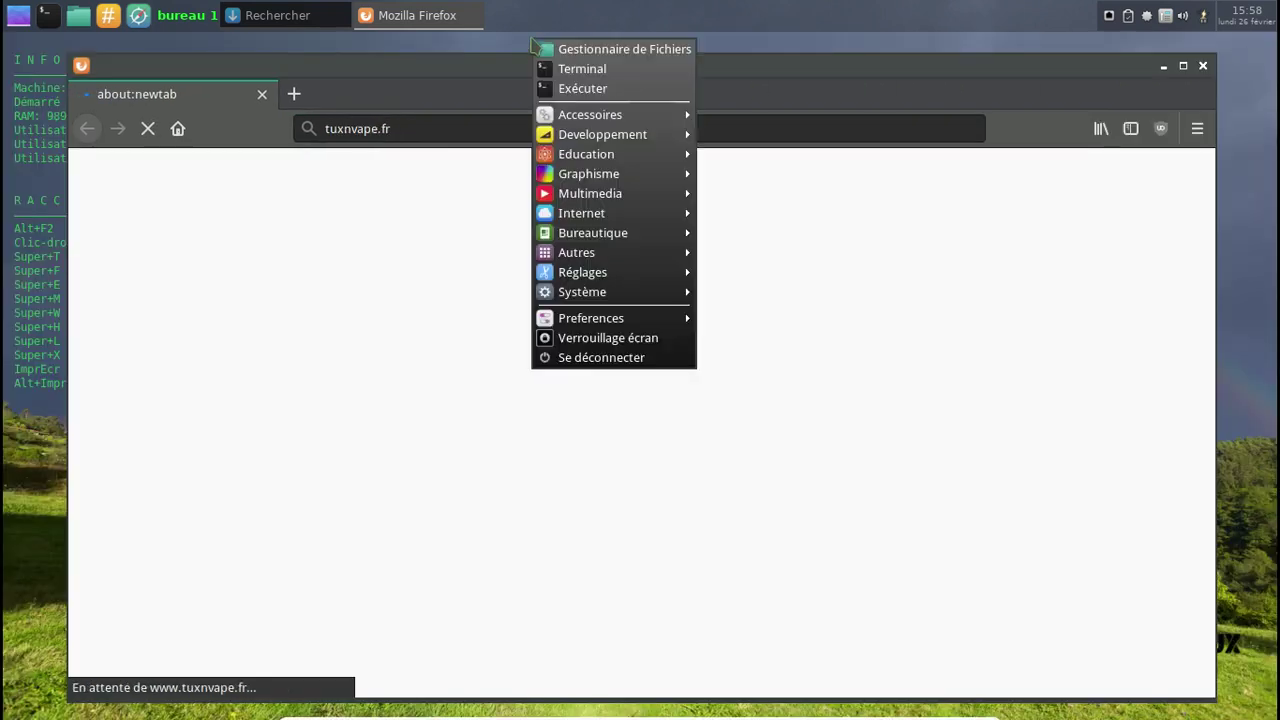
{"action": "mouse_move", "coordinate": [623, 215]}
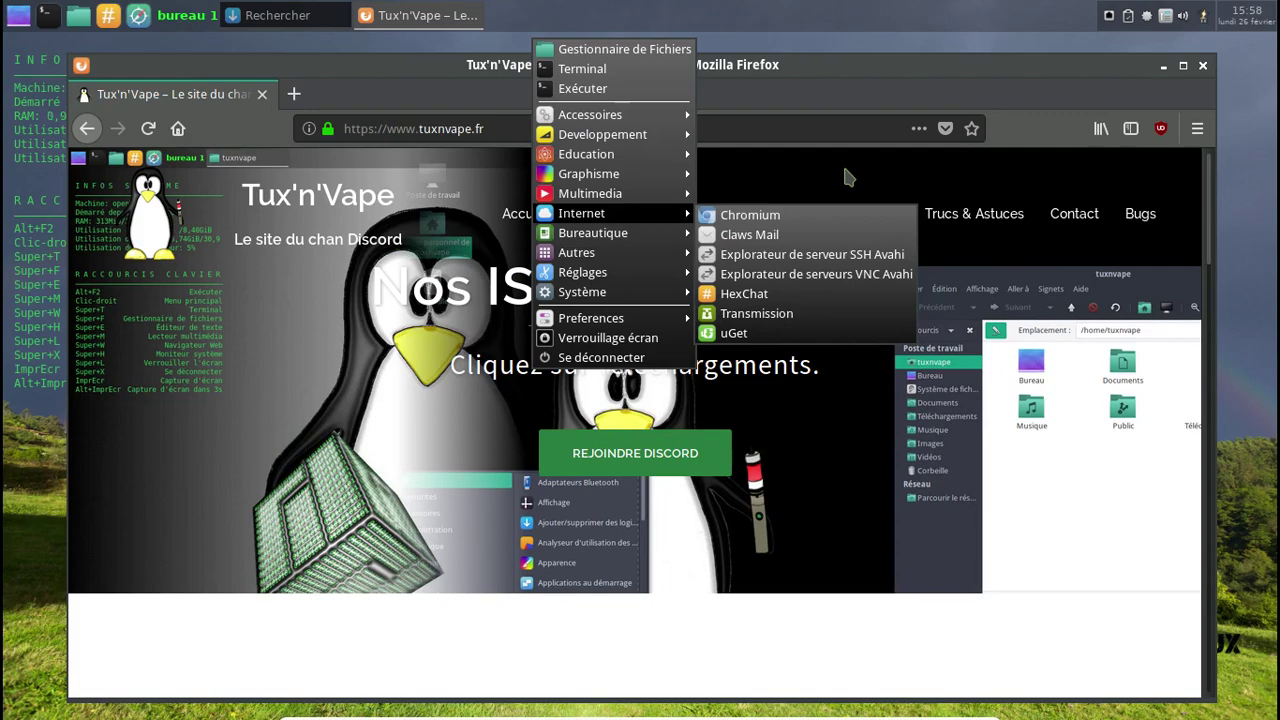
{"action": "left_click", "coordinate": [845, 177]}
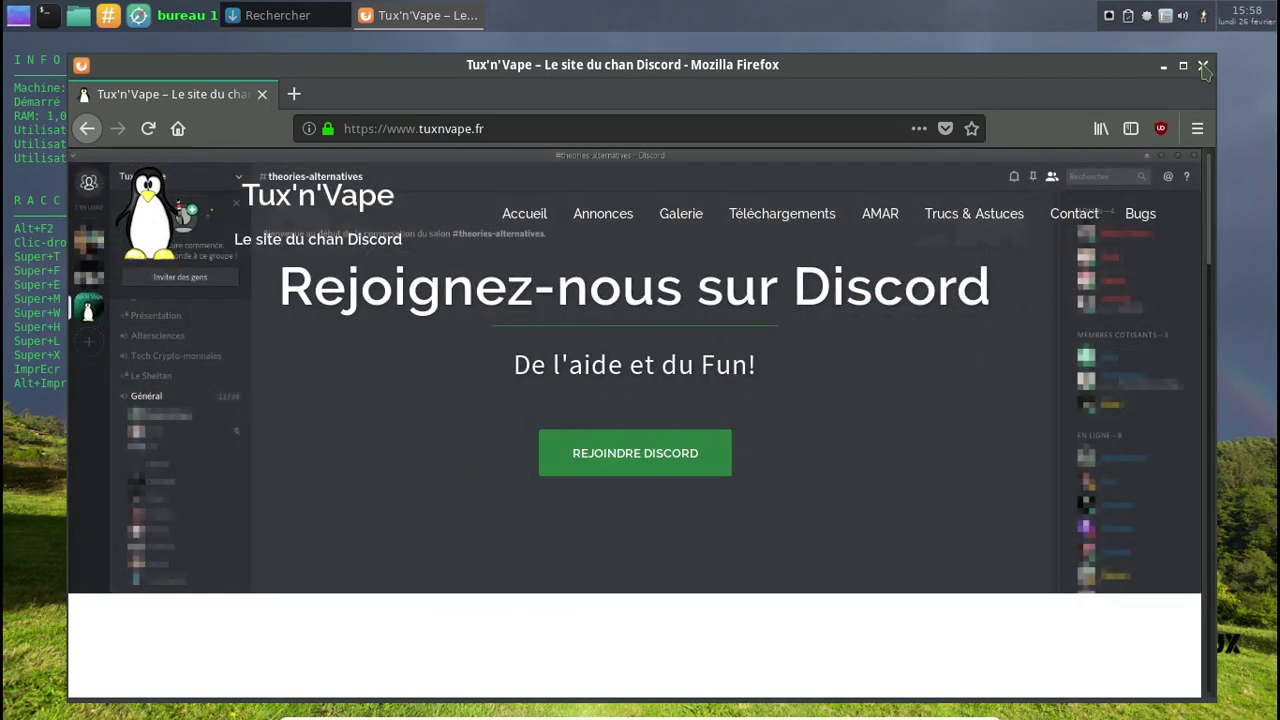
{"action": "left_click", "coordinate": [1204, 68]}
Step: Log out of the desktop session and log back in with the account password
{"action": "right_click", "coordinate": [400, 90]}
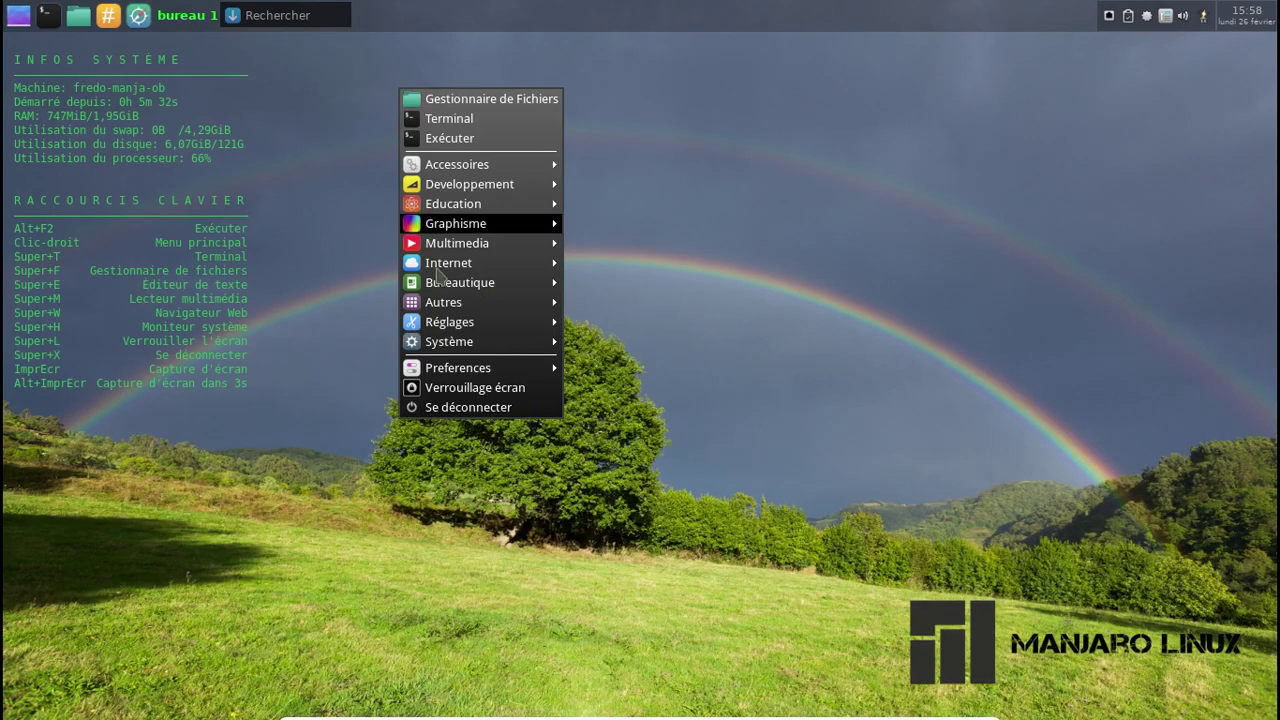
{"action": "left_click", "coordinate": [468, 407]}
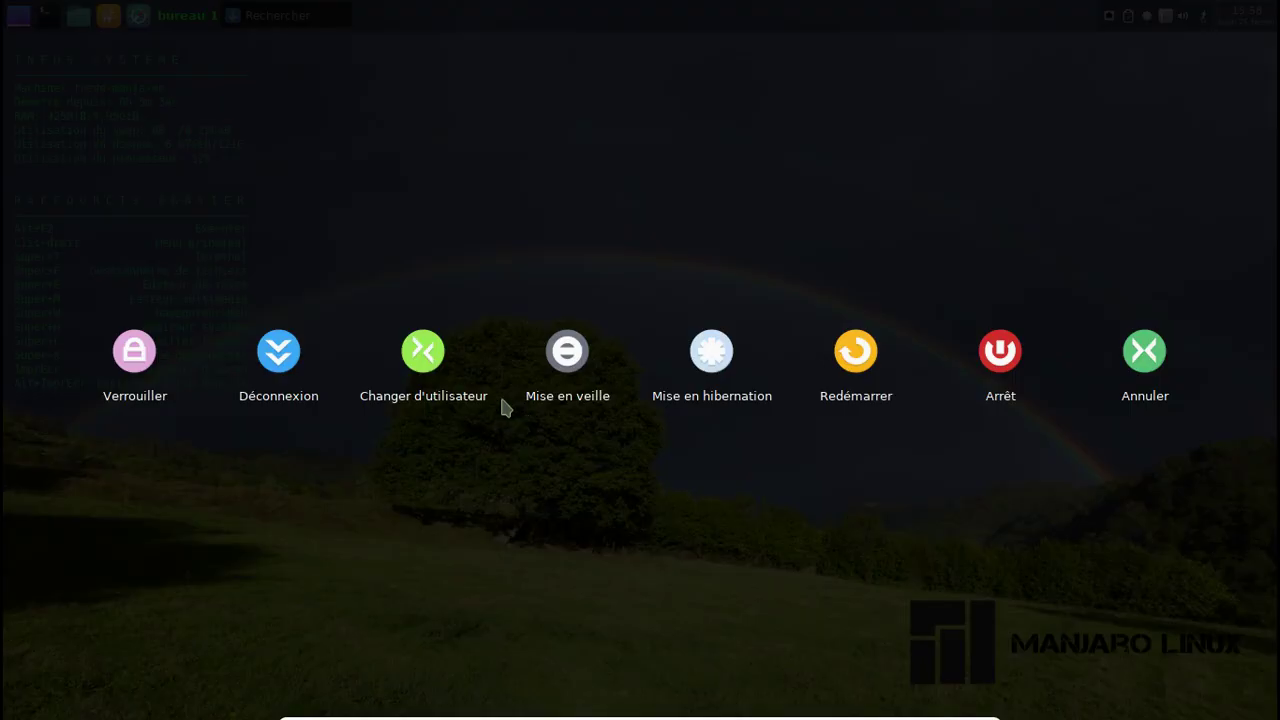
{"action": "left_click", "coordinate": [278, 370]}
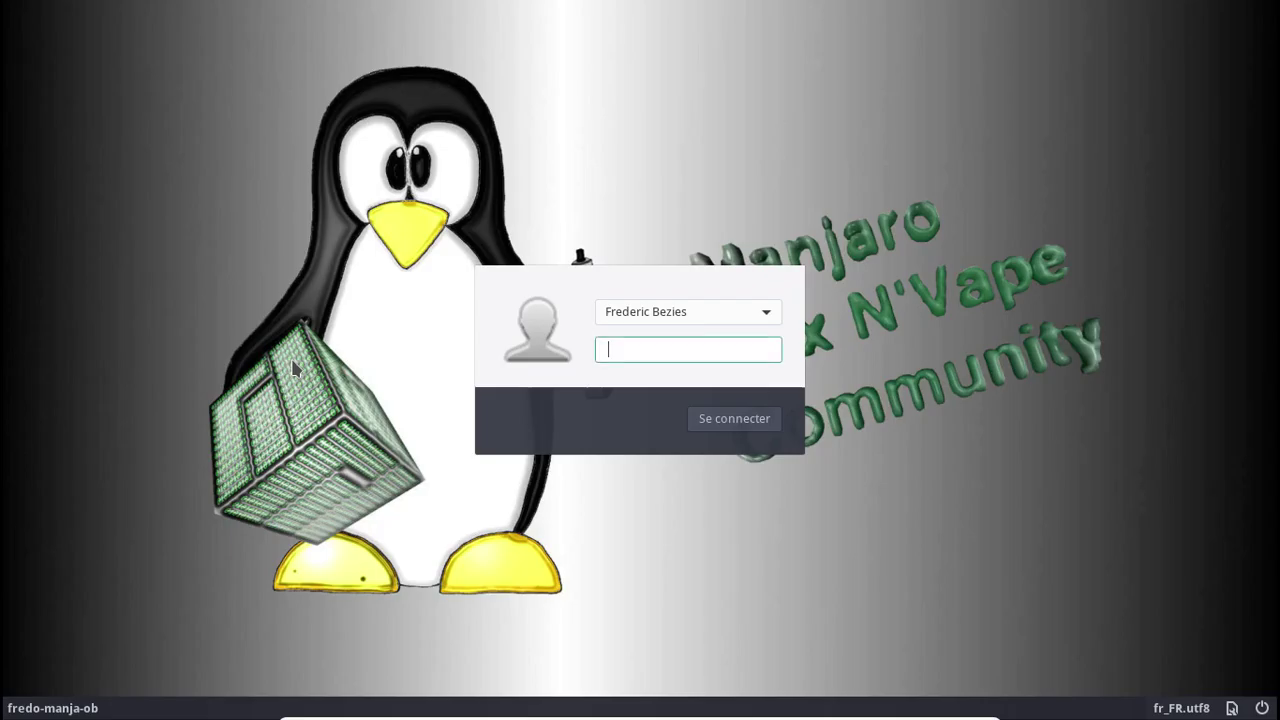
{"action": "key", "text": "Return"}
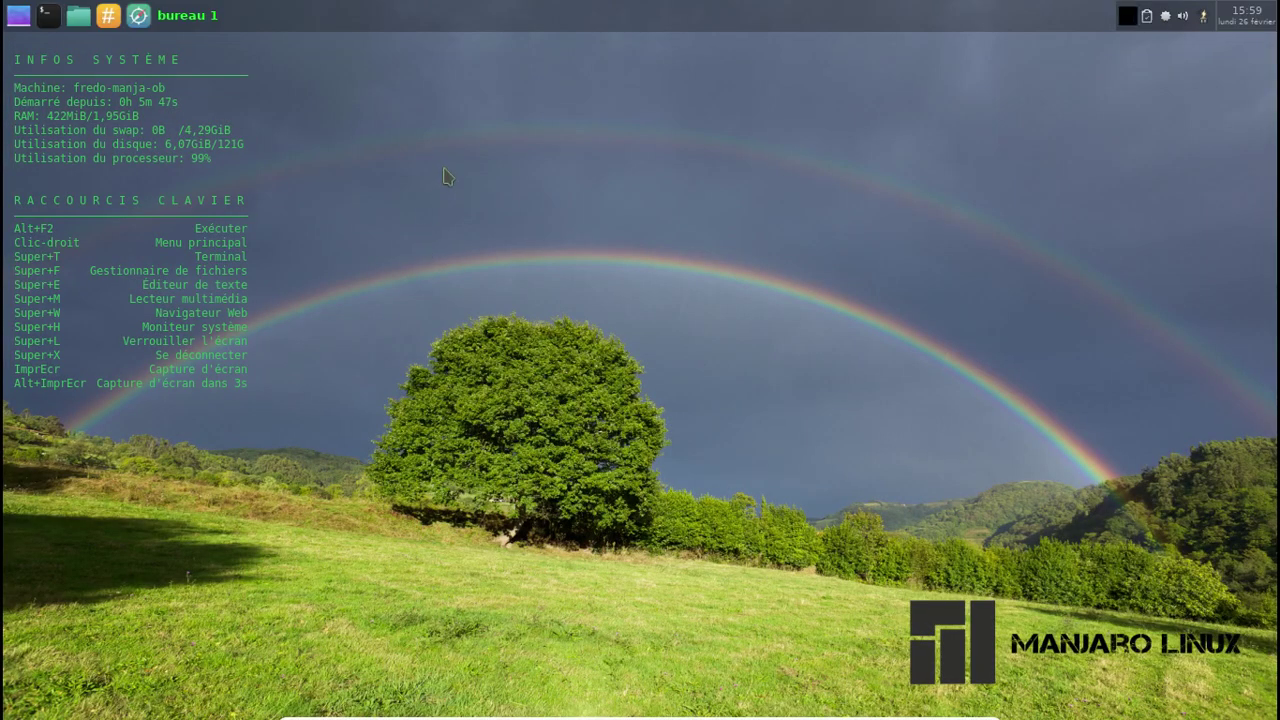
Step: Check the desktop's application list in the new session and quit Openbox
{"action": "right_click", "coordinate": [437, 101]}
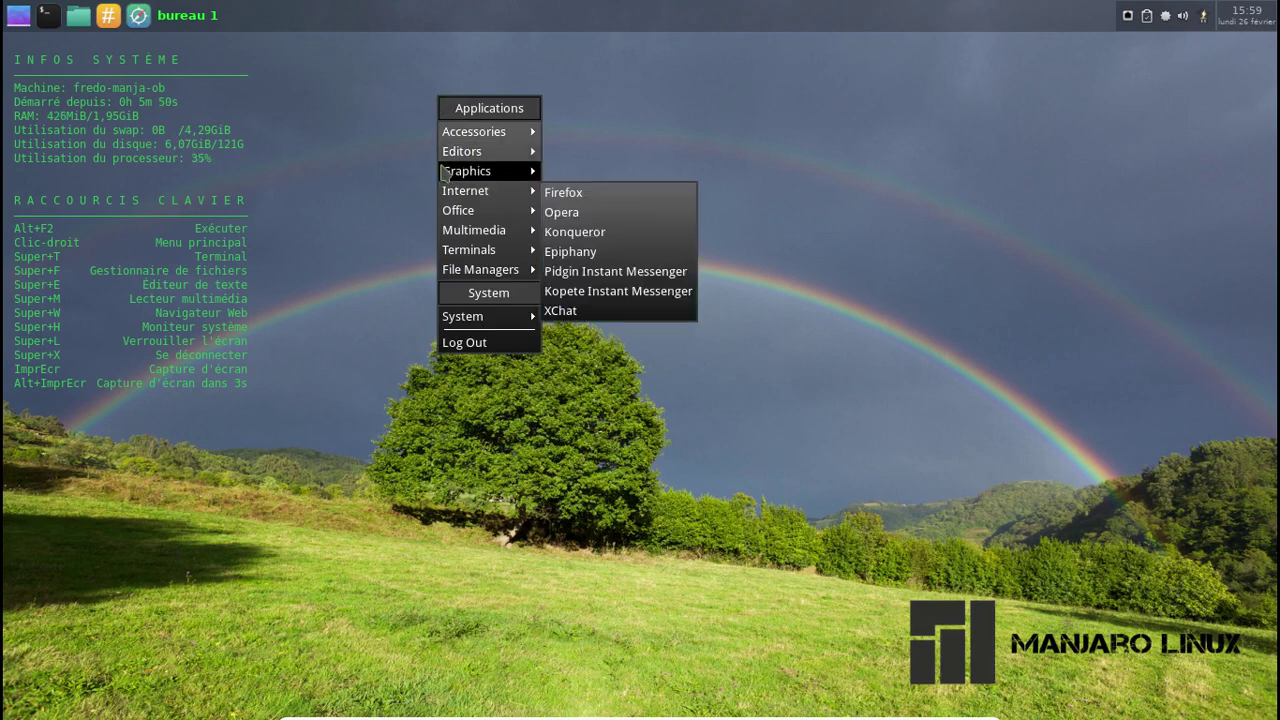
{"action": "left_click", "coordinate": [355, 88]}
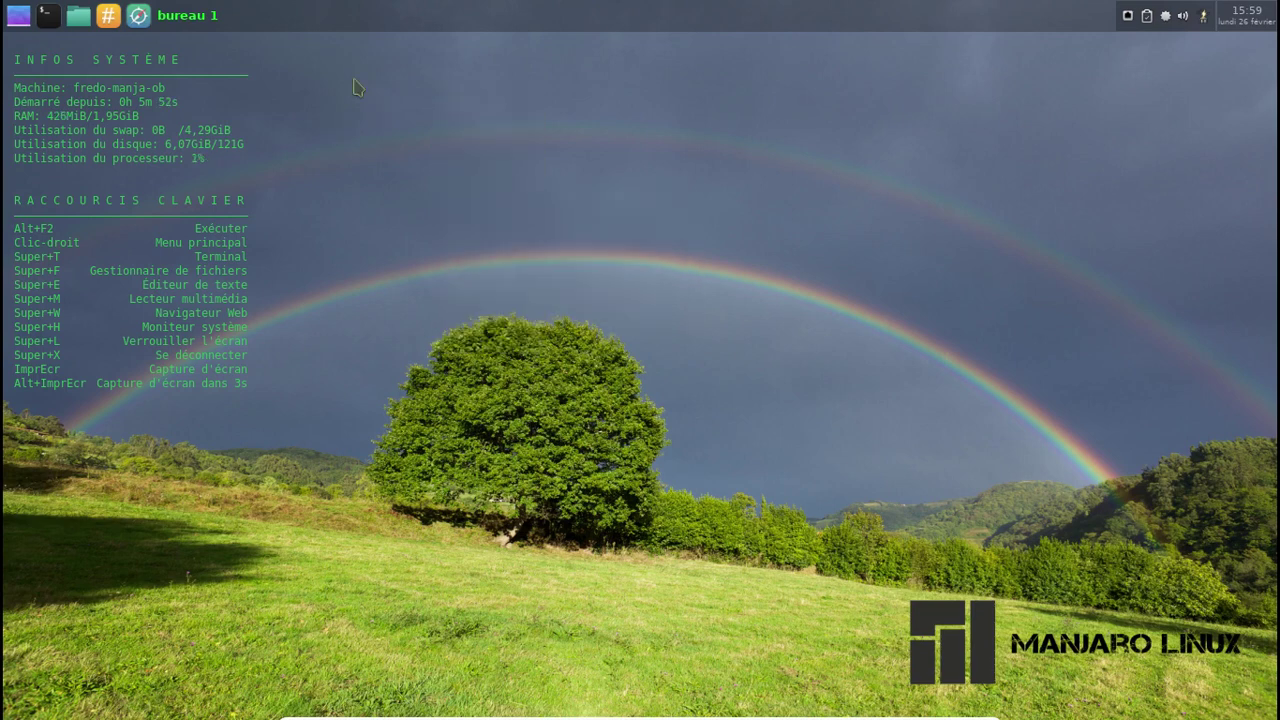
{"action": "right_click", "coordinate": [355, 88]}
{"action": "left_click", "coordinate": [302, 86]}
{"action": "right_click", "coordinate": [302, 88]}
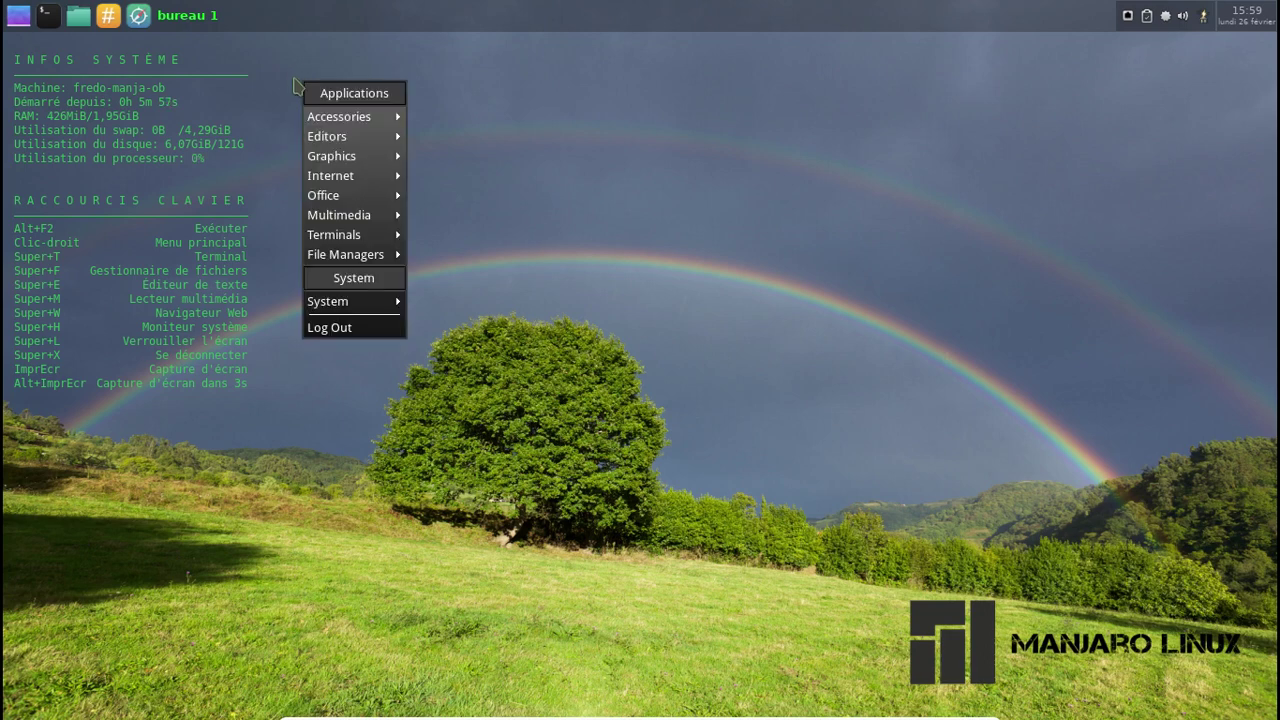
{"action": "left_click", "coordinate": [362, 328]}
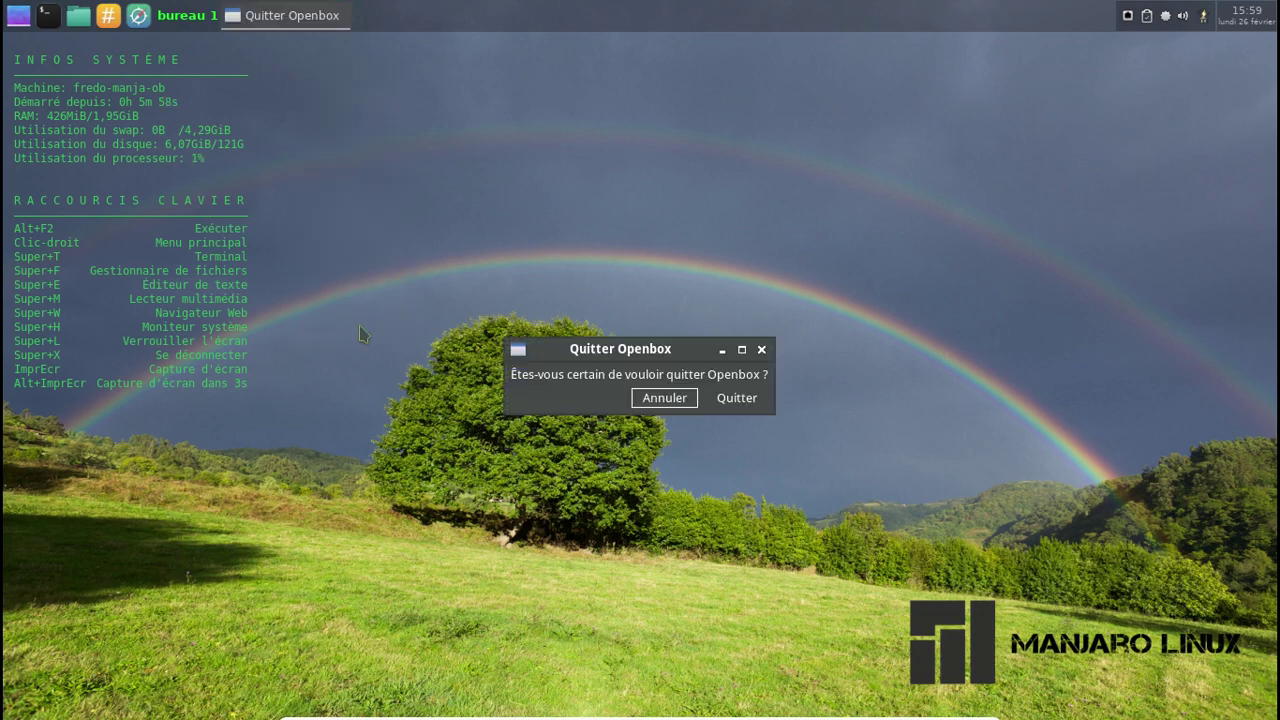
{"action": "left_click", "coordinate": [740, 401]}
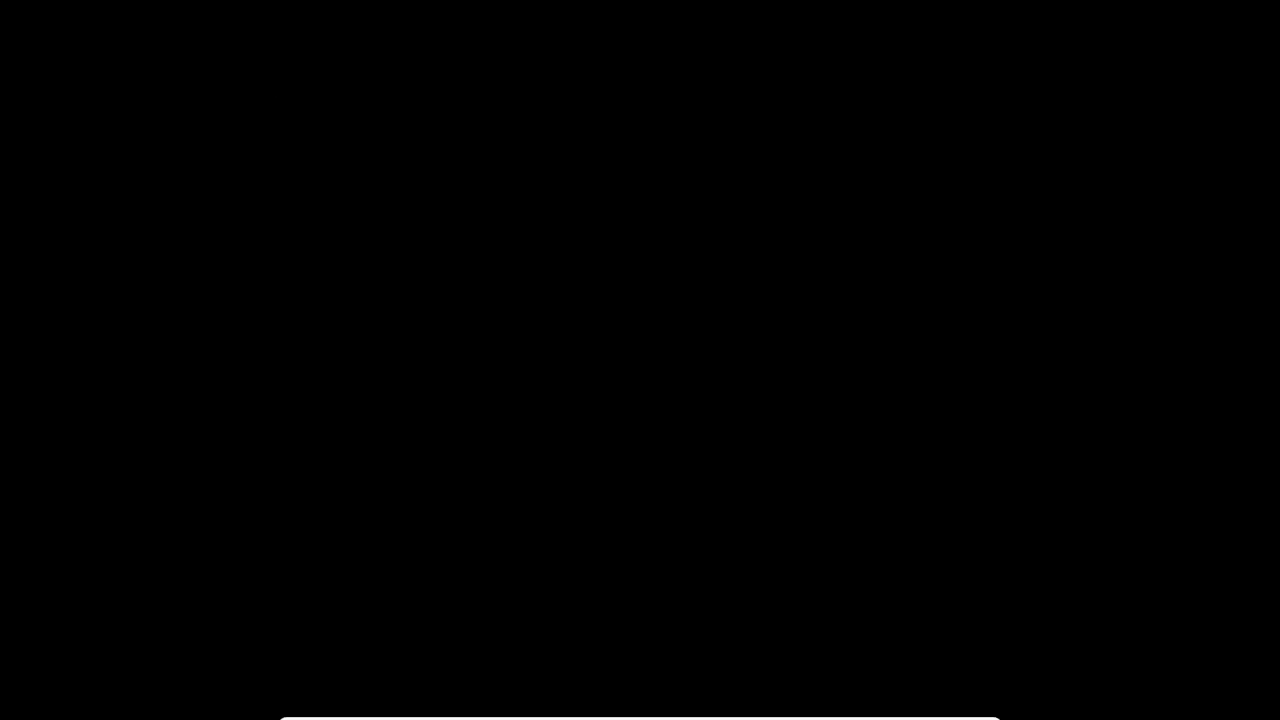
Step: Enter the account password at the login screen and start the session again
{"action": "type", "text": "***"}
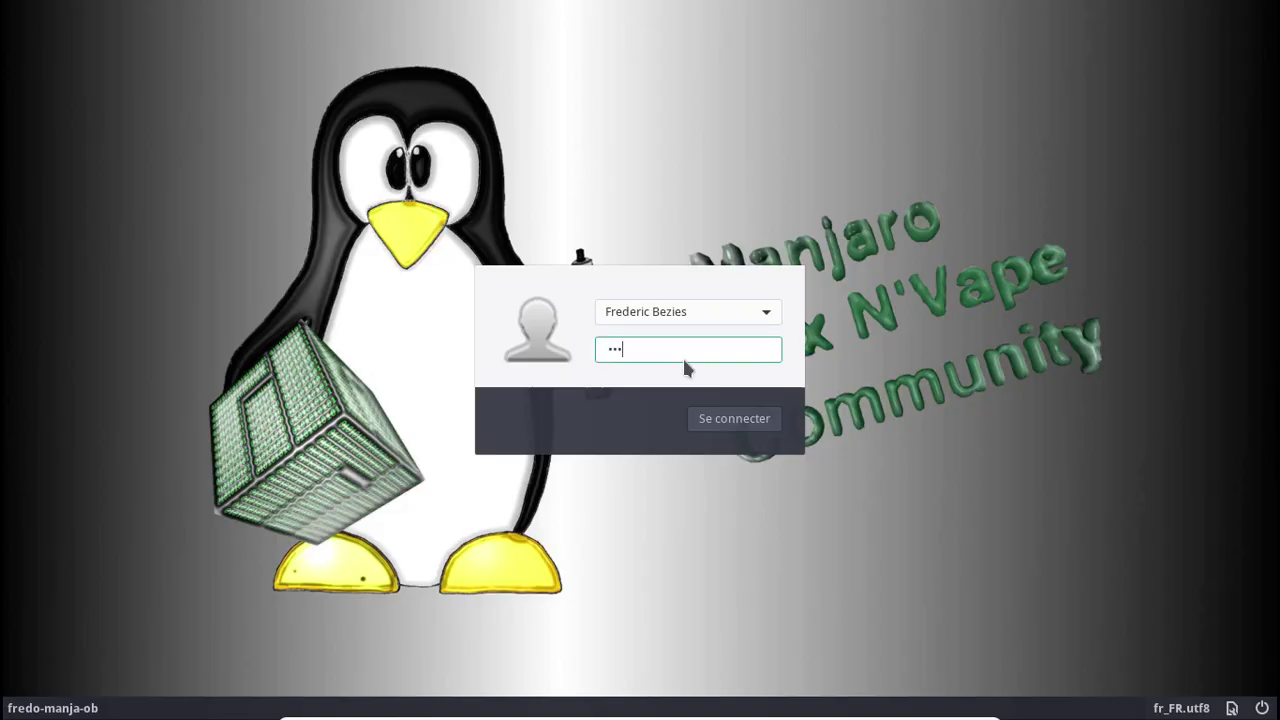
{"action": "type", "text": "*****"}
{"action": "key", "text": "Return"}
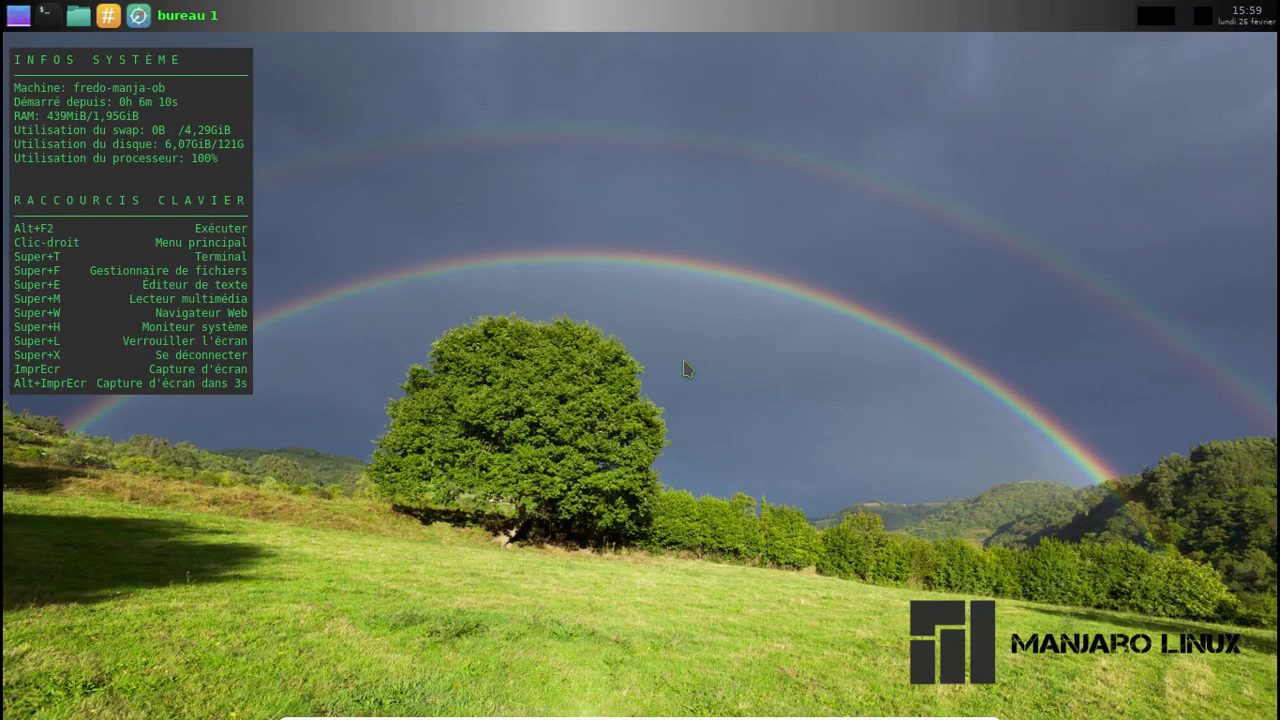
Step: Check the Internet applications category on the desktop for the Firefox entry
{"action": "right_click", "coordinate": [524, 104]}
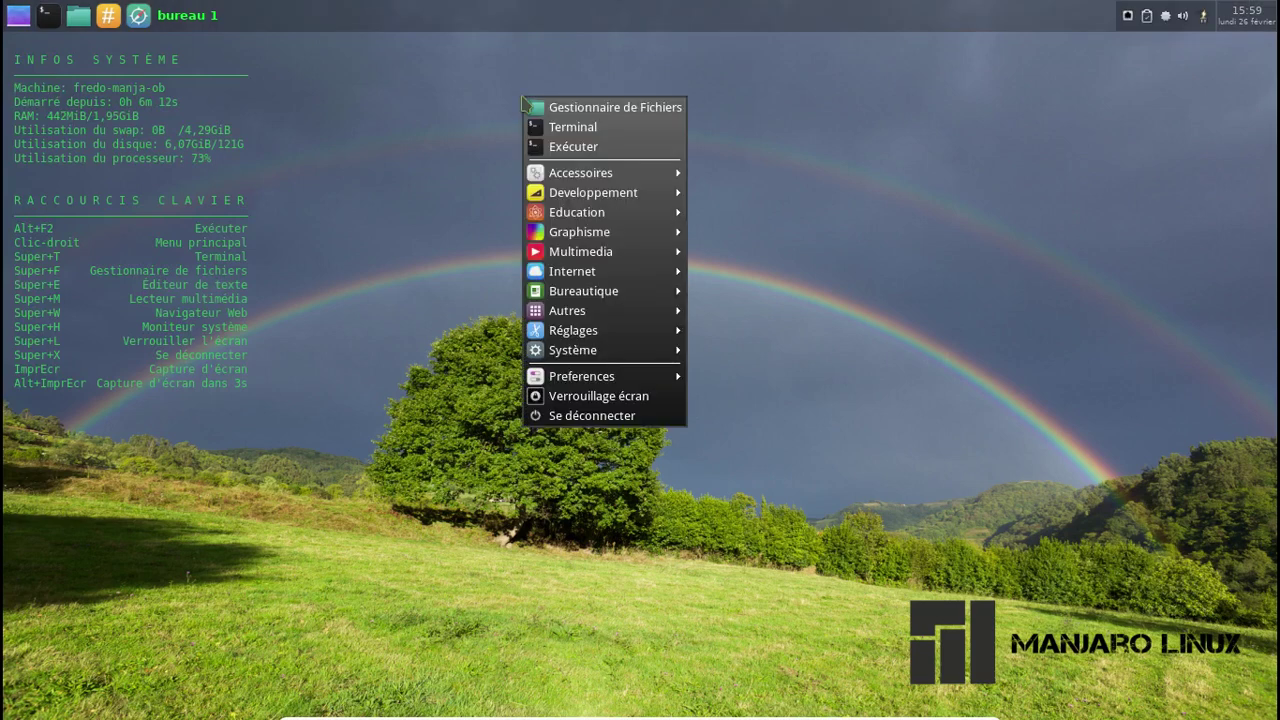
{"action": "mouse_move", "coordinate": [632, 272]}
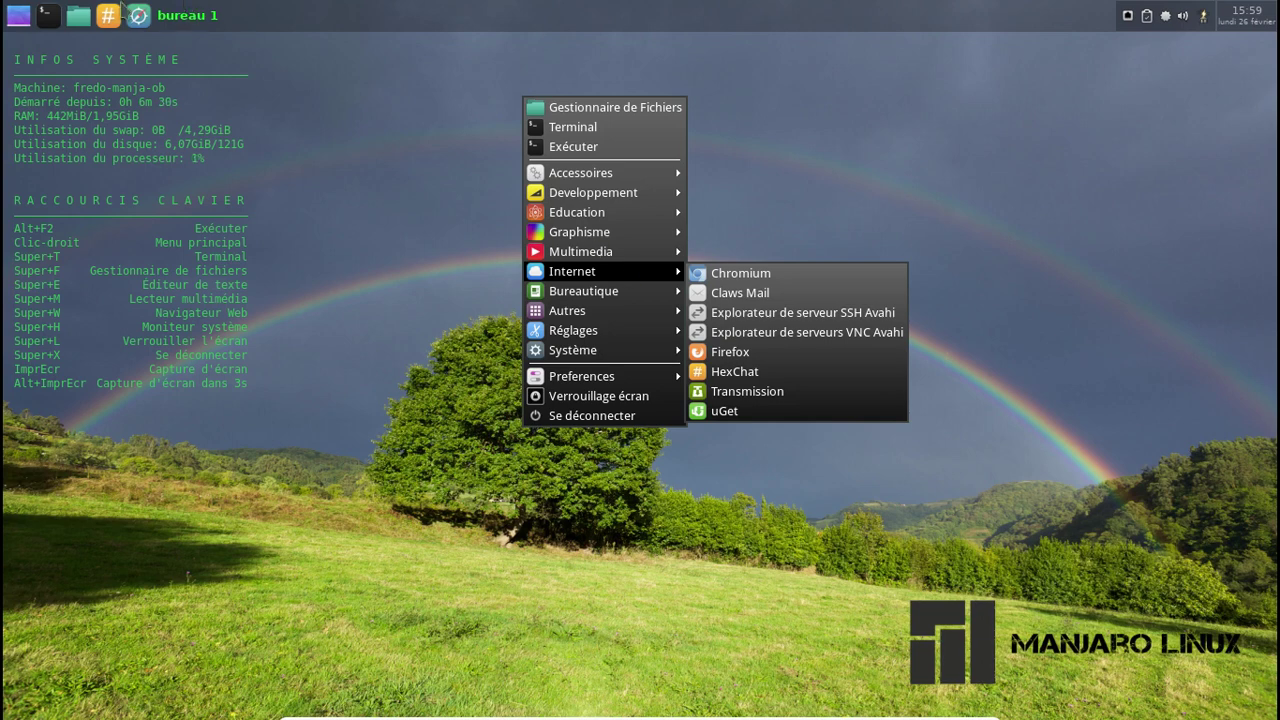
{"action": "left_click", "coordinate": [403, 97]}
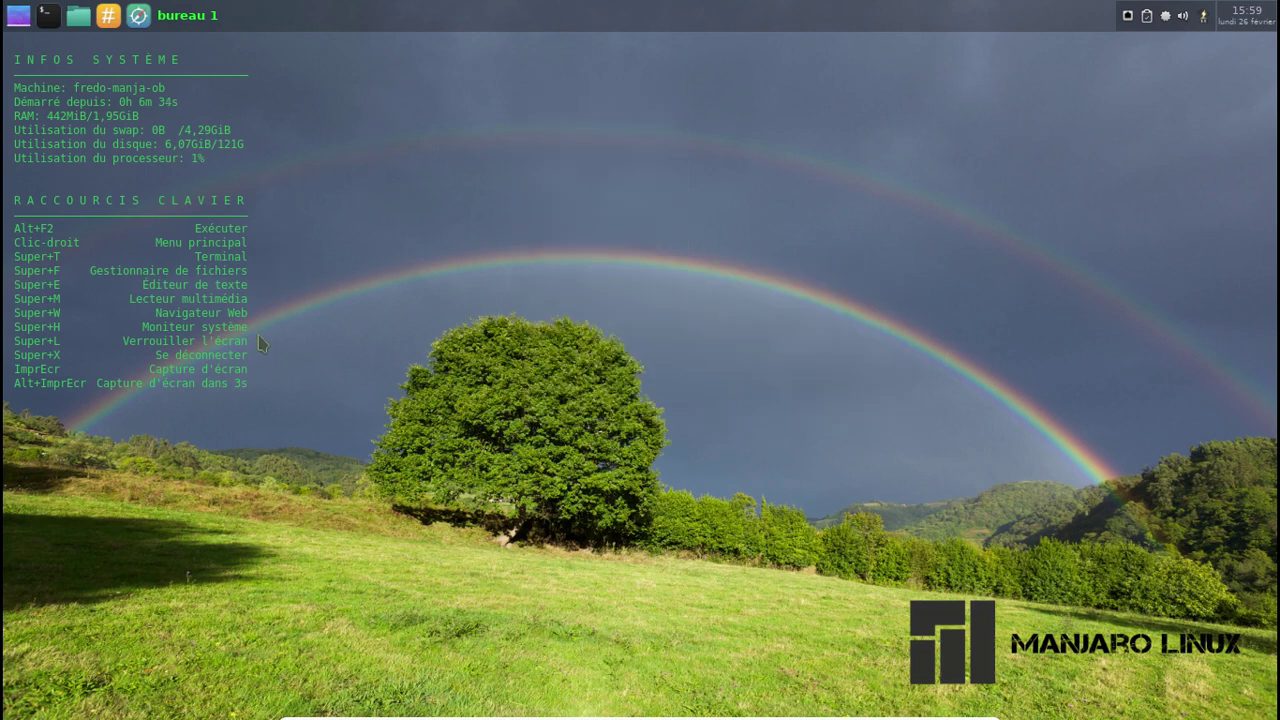
Step: Look through the Accessories and Preferences entries and open the Ajouter/supprimer des logiciels package manager
{"action": "right_click", "coordinate": [370, 128]}
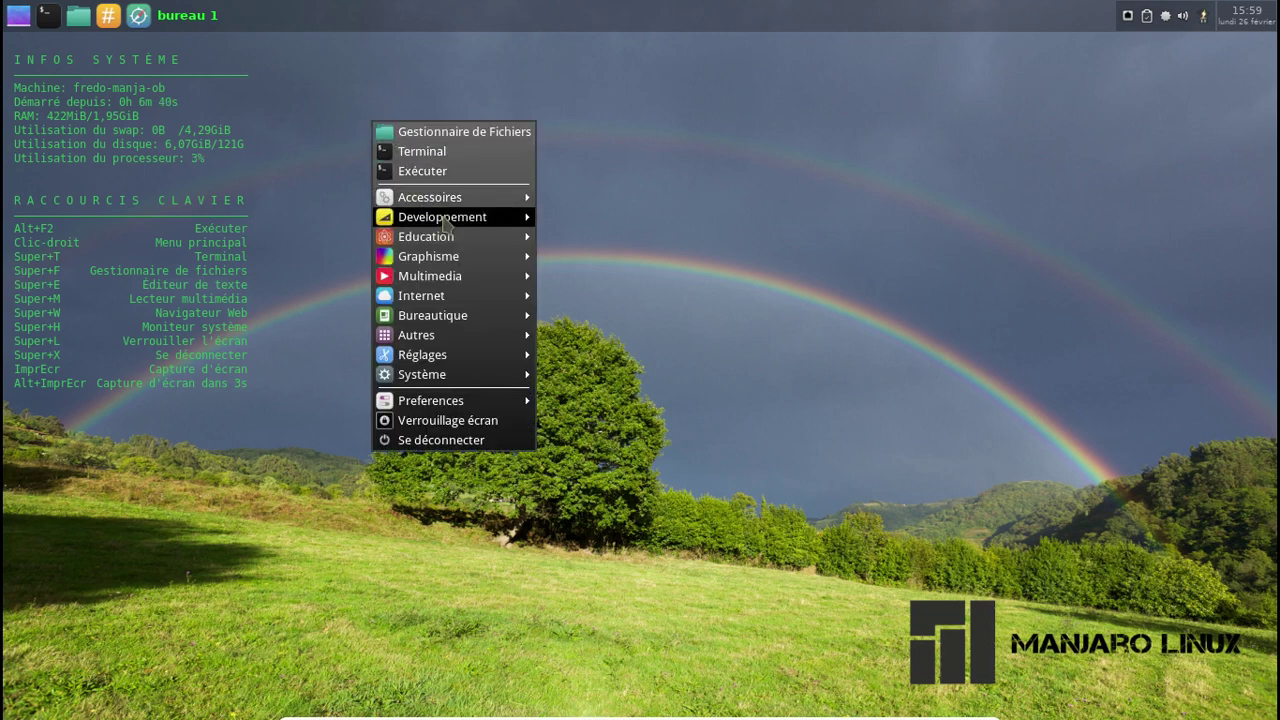
{"action": "mouse_move", "coordinate": [449, 213]}
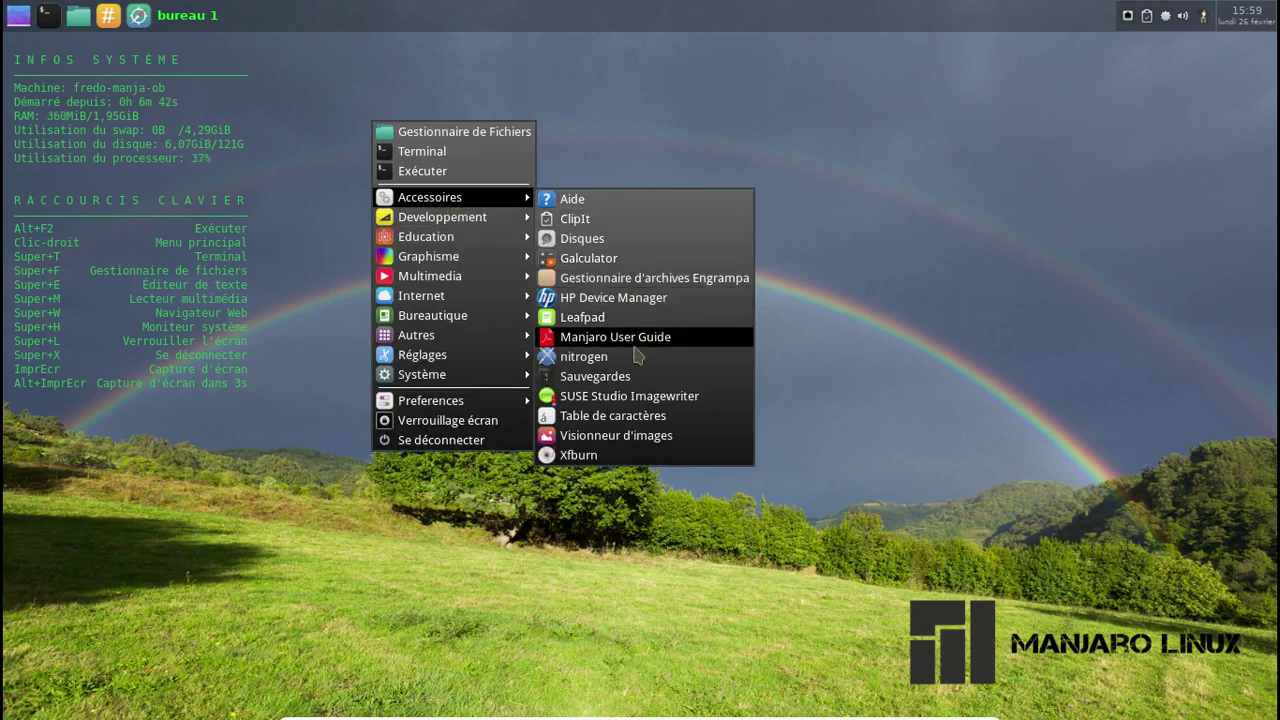
{"action": "mouse_move", "coordinate": [495, 404]}
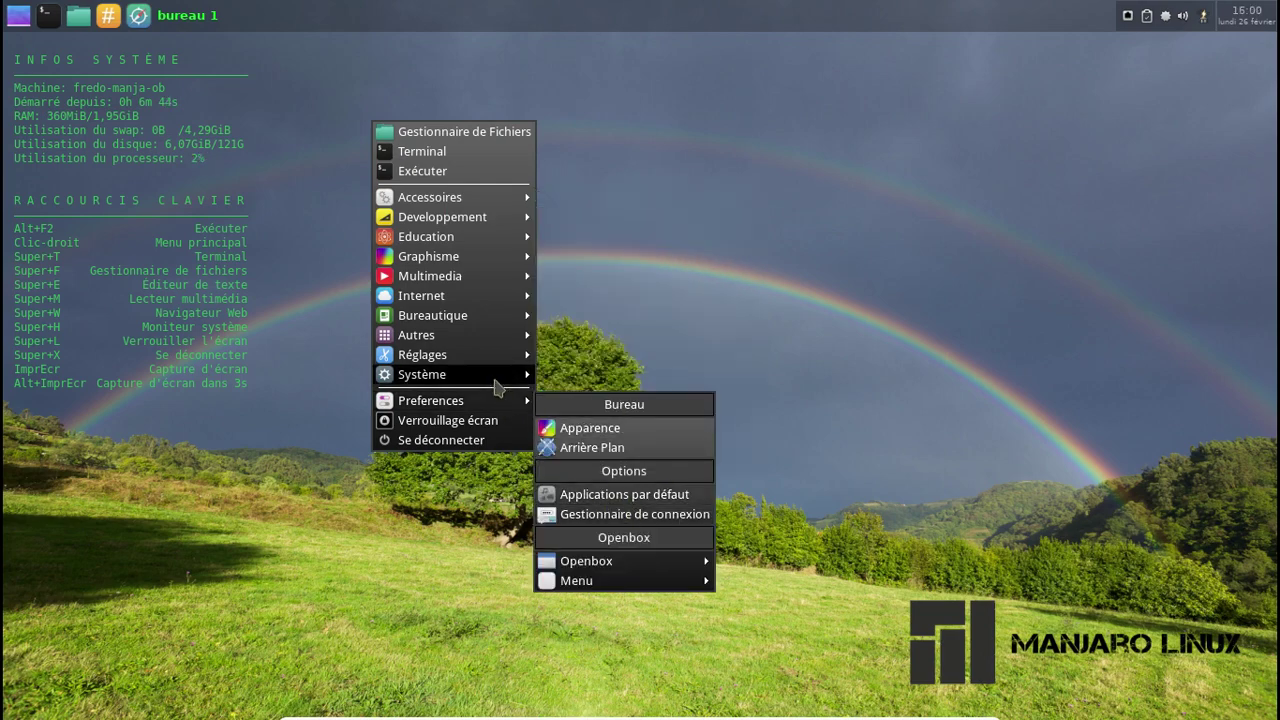
{"action": "mouse_move", "coordinate": [500, 378]}
{"action": "left_click", "coordinate": [648, 380]}
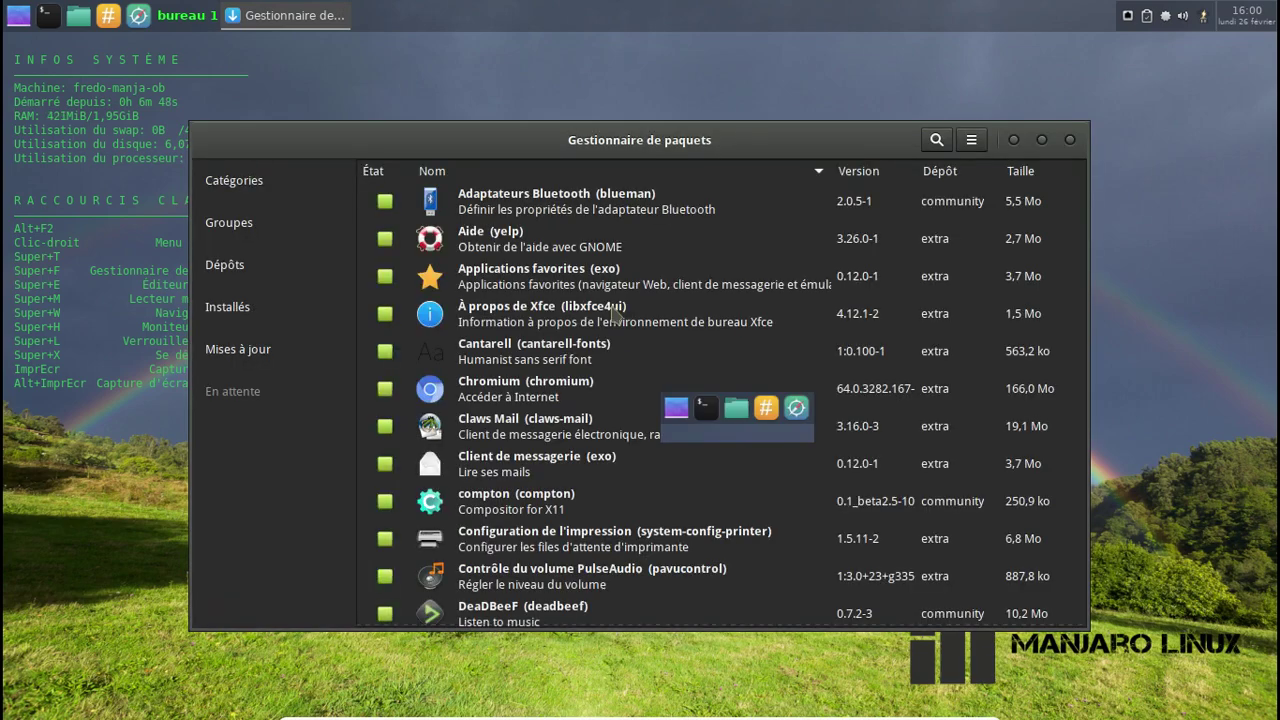
Step: Search the packages for "chromium" and uninstall Chromium together with snappy, re2 and minizip
{"action": "left_click", "coordinate": [937, 141]}
{"action": "type", "text": "chromium"}
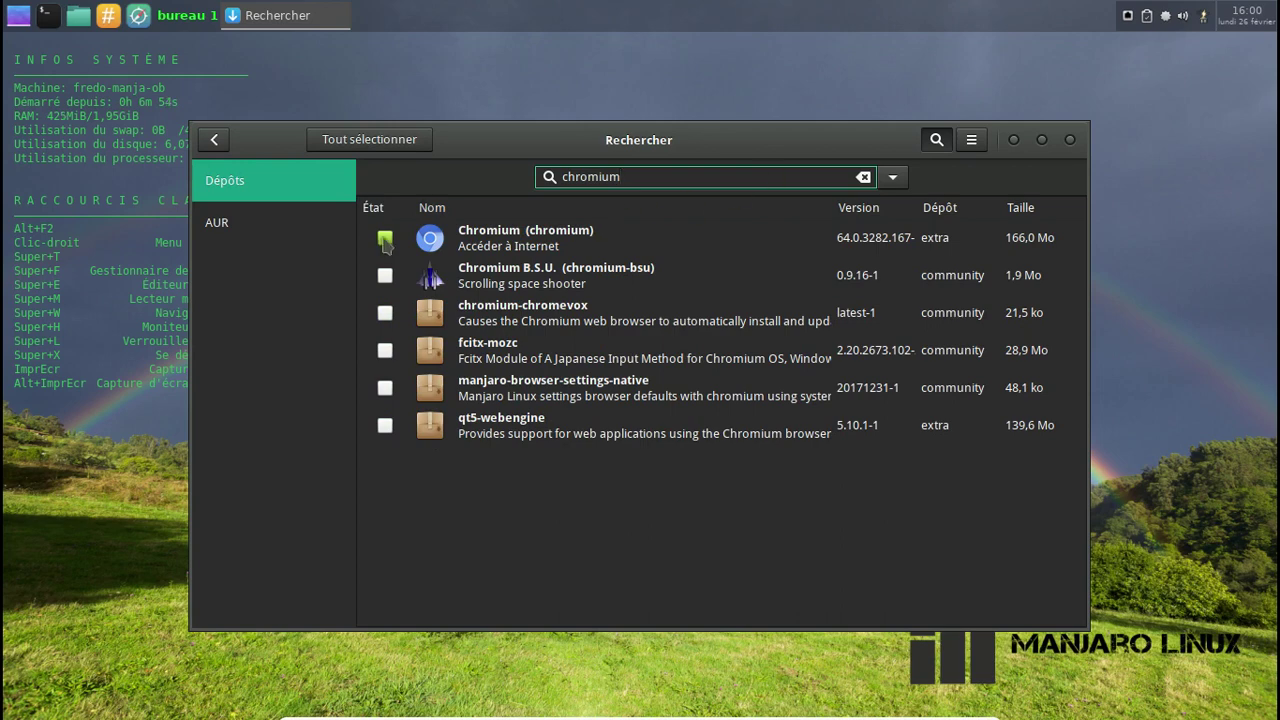
{"action": "left_click", "coordinate": [385, 241]}
{"action": "left_click", "coordinate": [920, 608]}
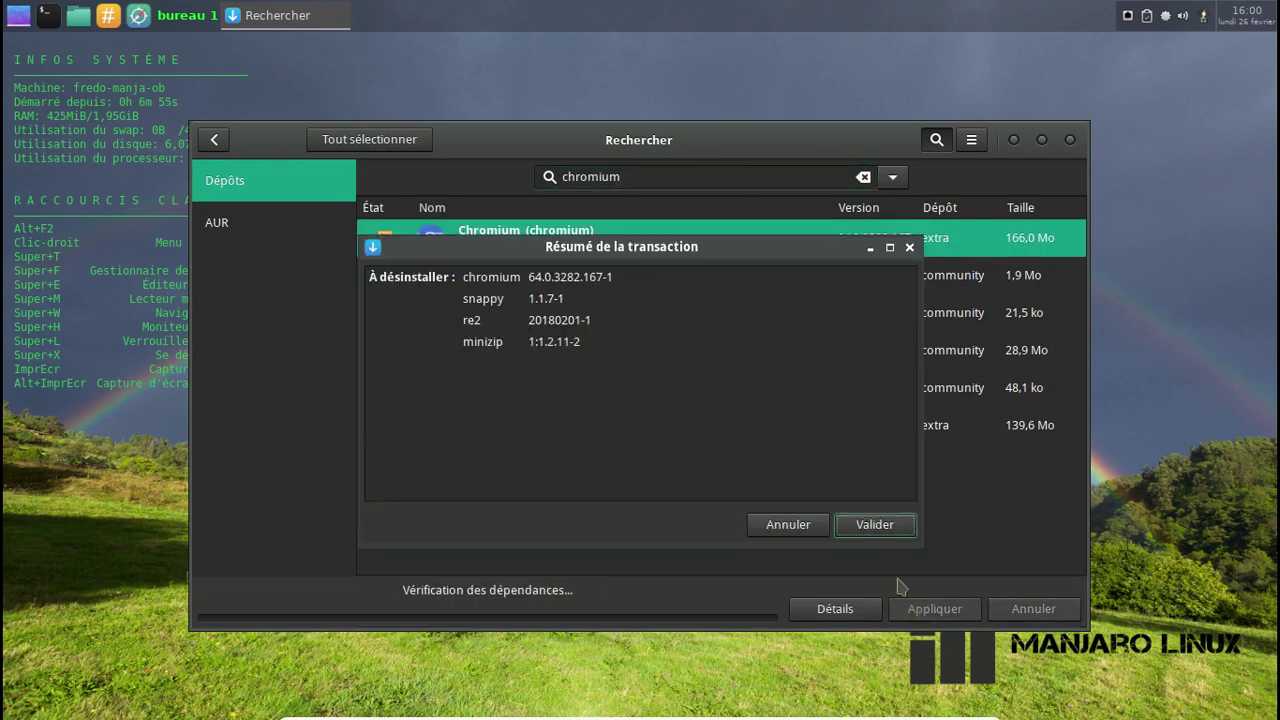
{"action": "left_click", "coordinate": [876, 525]}
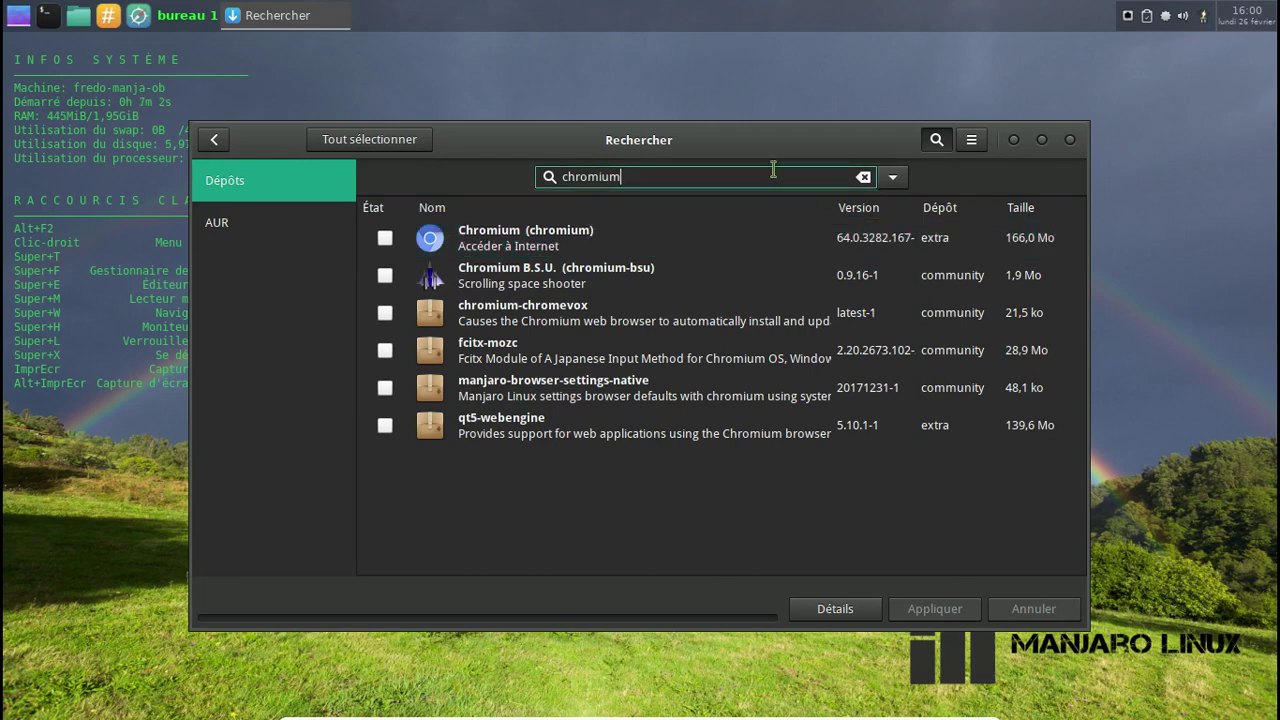
Step: Search the packages for "quodlibet" and install the quodlibet package containing Ex Falso and Quod Libet
{"action": "key", "text": "ctrl+a"}
{"action": "key", "text": "BackSpace"}
{"action": "type", "text": "quodlibet"}
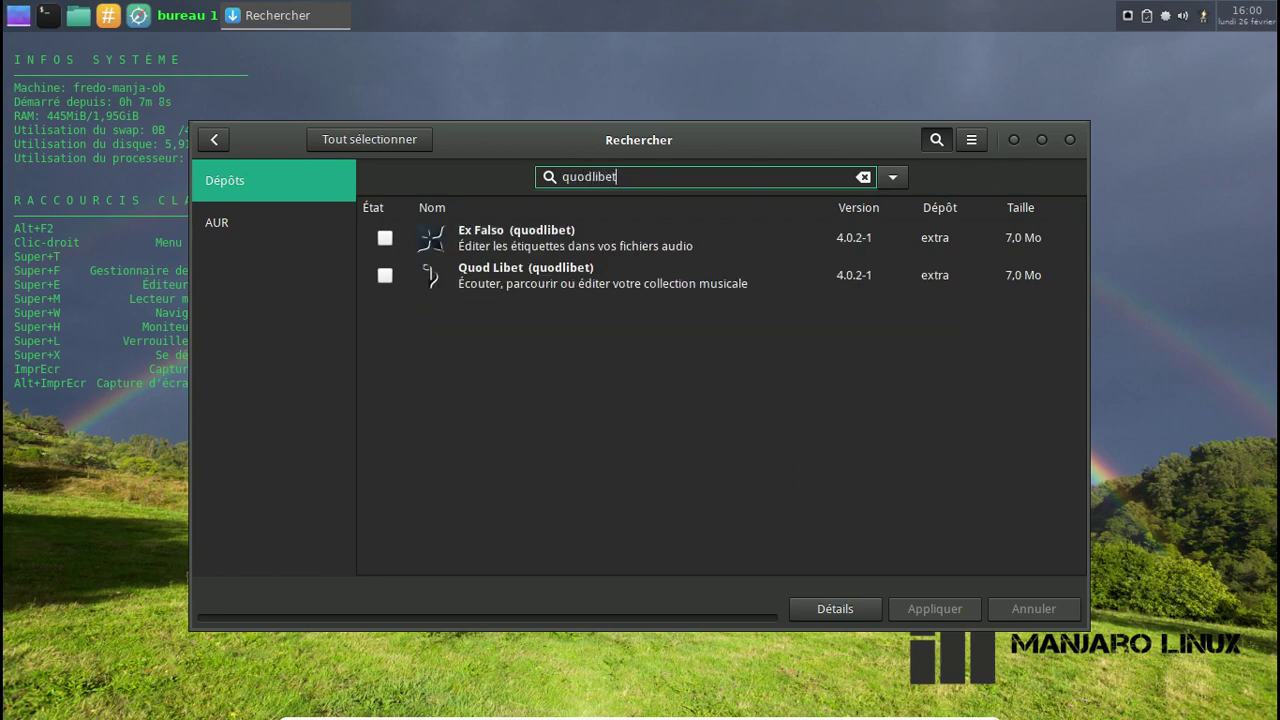
{"action": "left_click", "coordinate": [386, 244]}
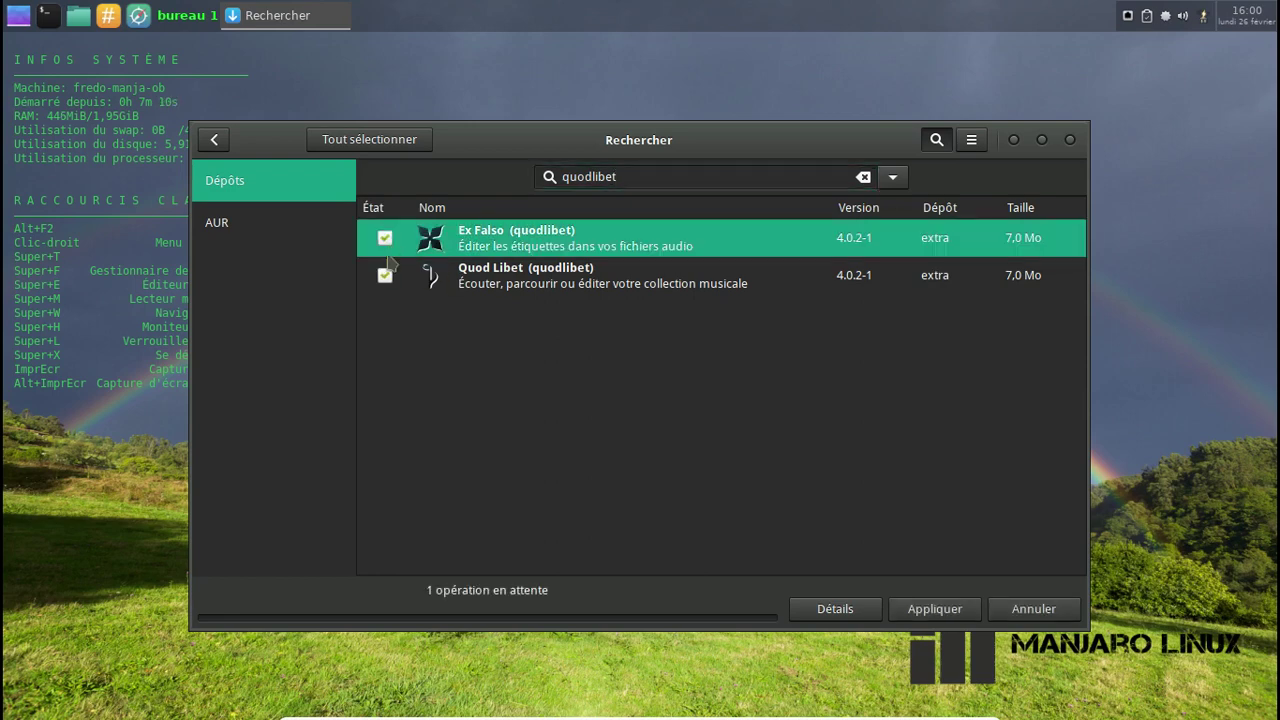
{"action": "left_click", "coordinate": [385, 275]}
{"action": "left_click", "coordinate": [385, 275]}
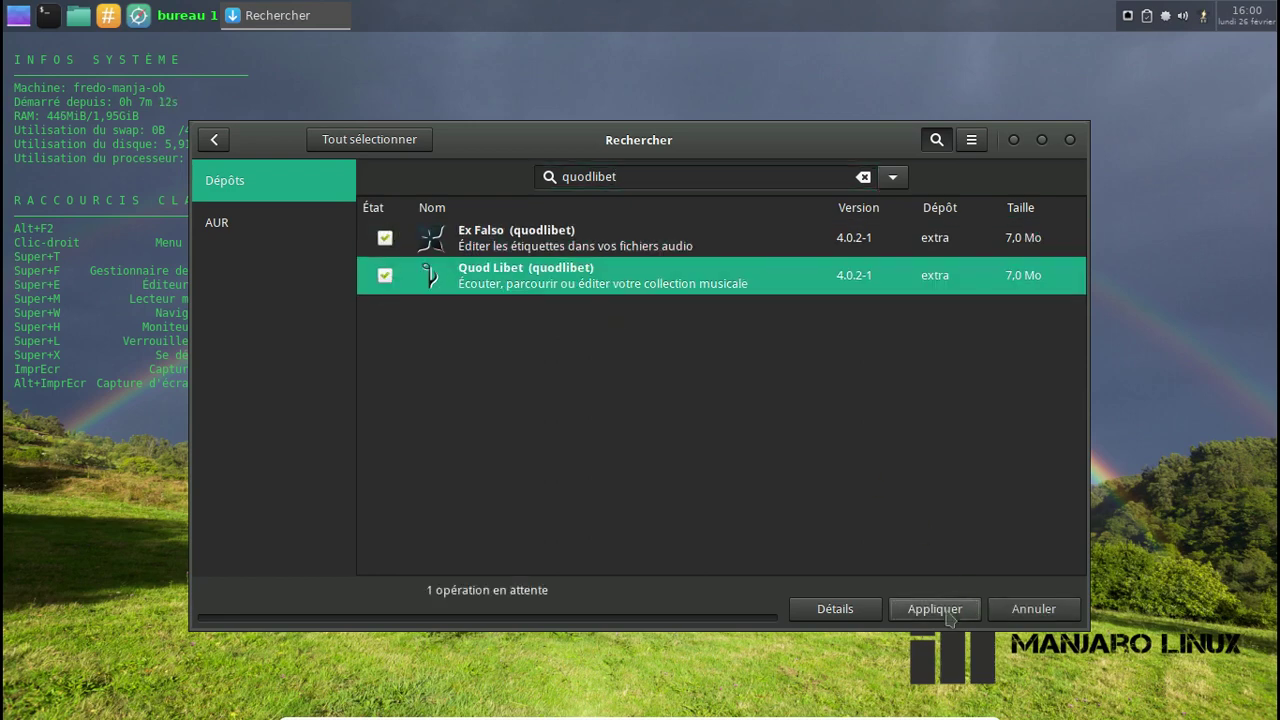
{"action": "left_click", "coordinate": [935, 609]}
{"action": "left_click", "coordinate": [873, 557]}
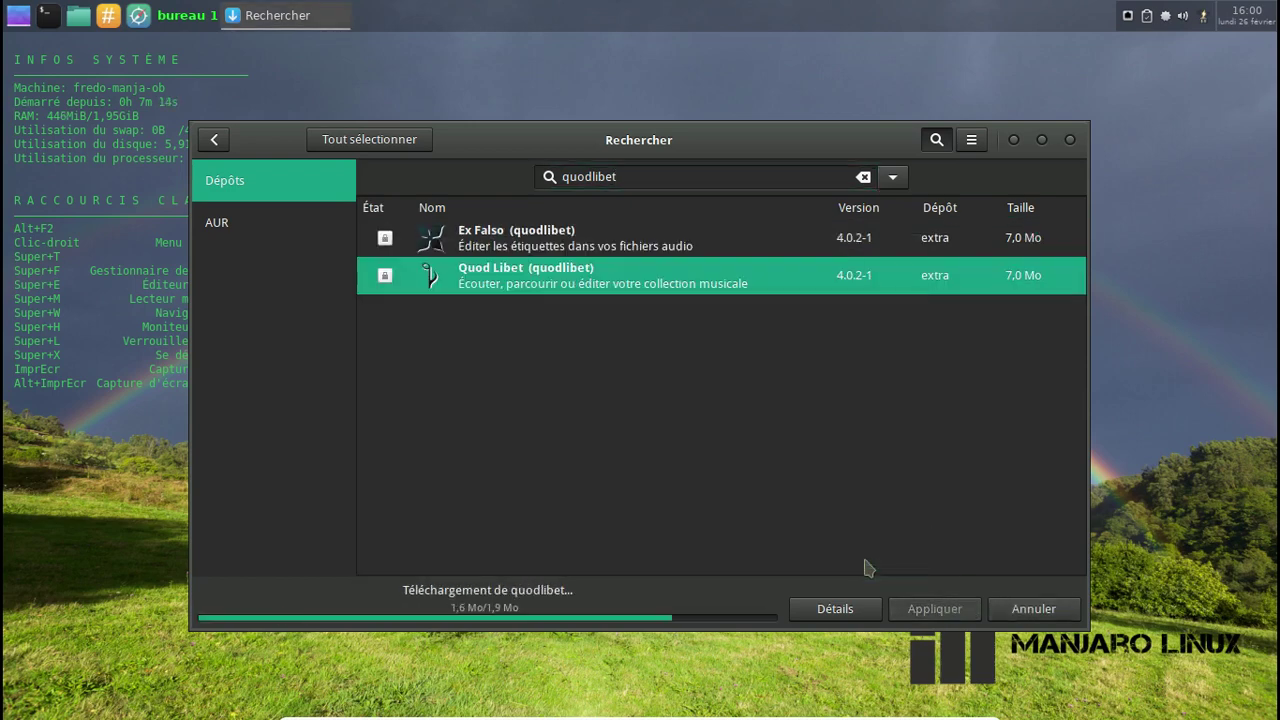
Step: Open the Configuration de l'impression tool to view the printer settings and close it
{"action": "right_click", "coordinate": [505, 80]}
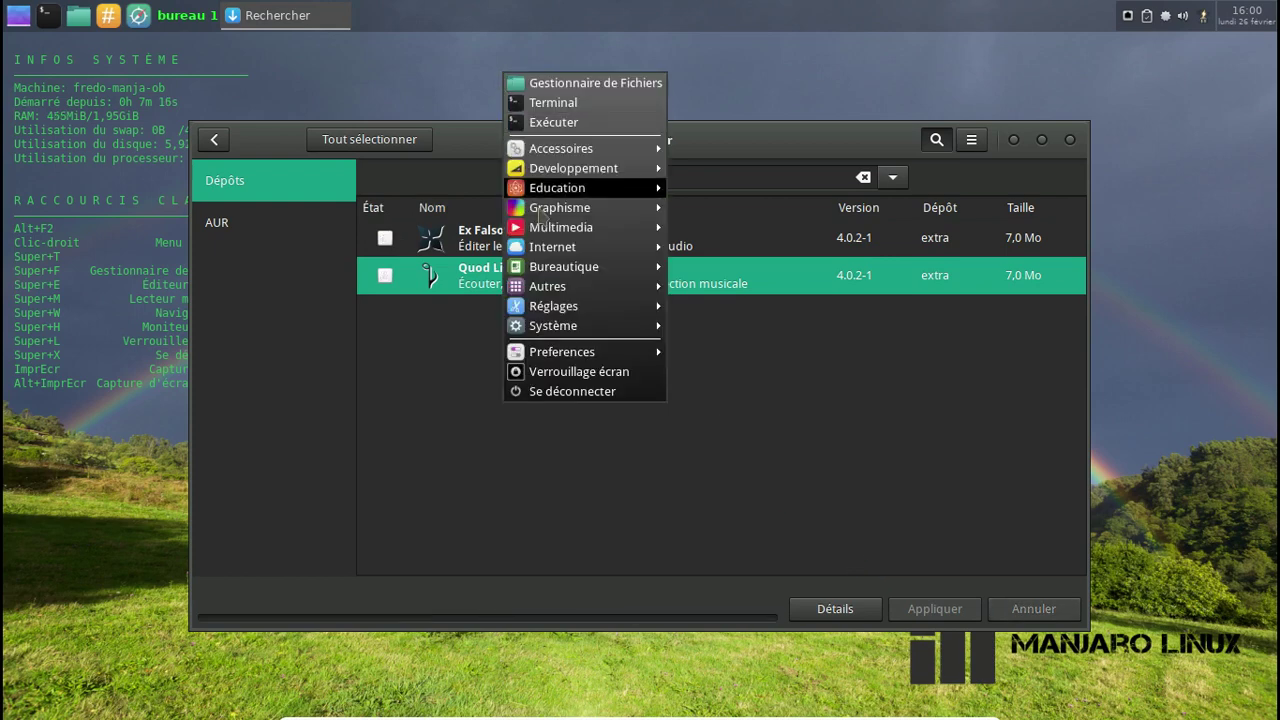
{"action": "mouse_move", "coordinate": [597, 330]}
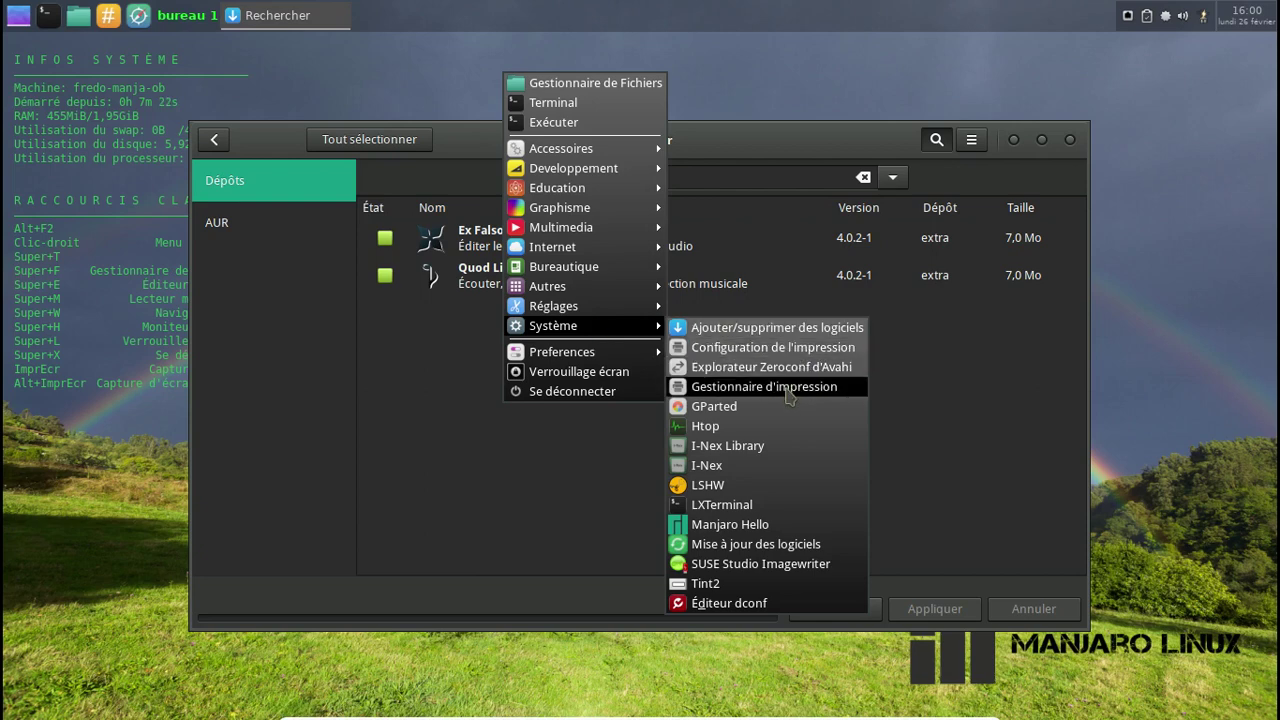
{"action": "left_click", "coordinate": [770, 328]}
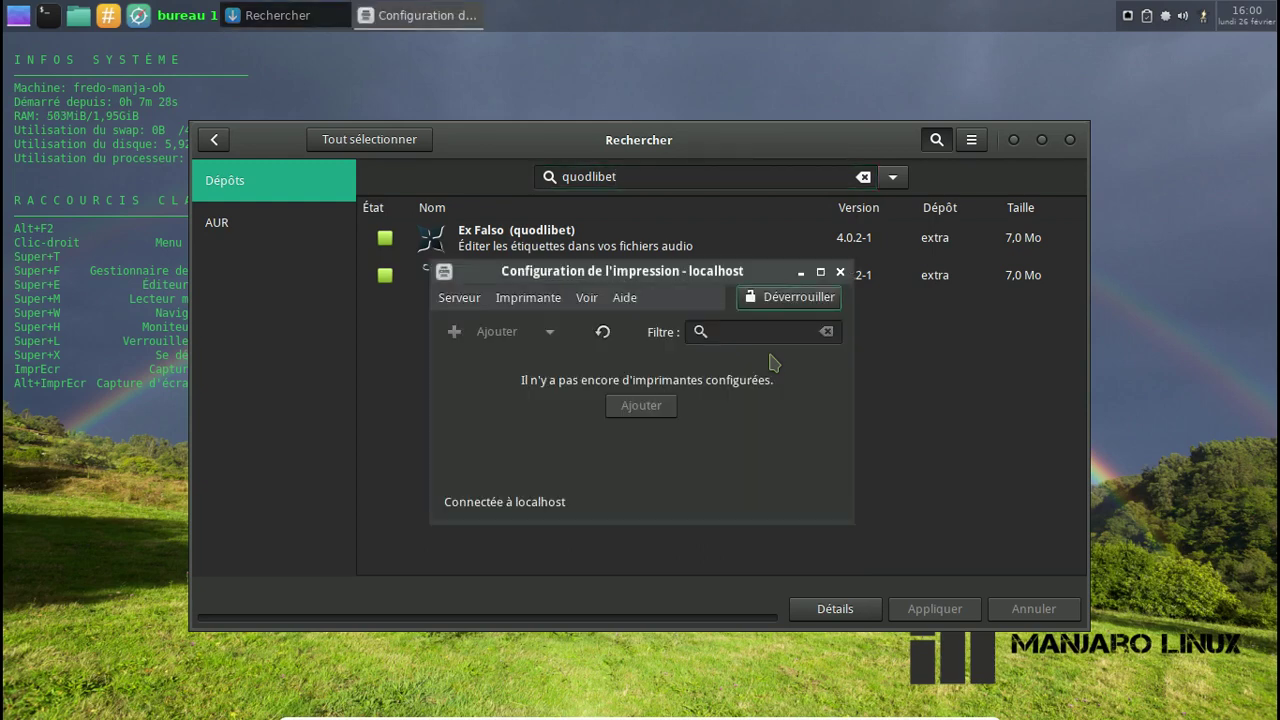
{"action": "left_click", "coordinate": [840, 272]}
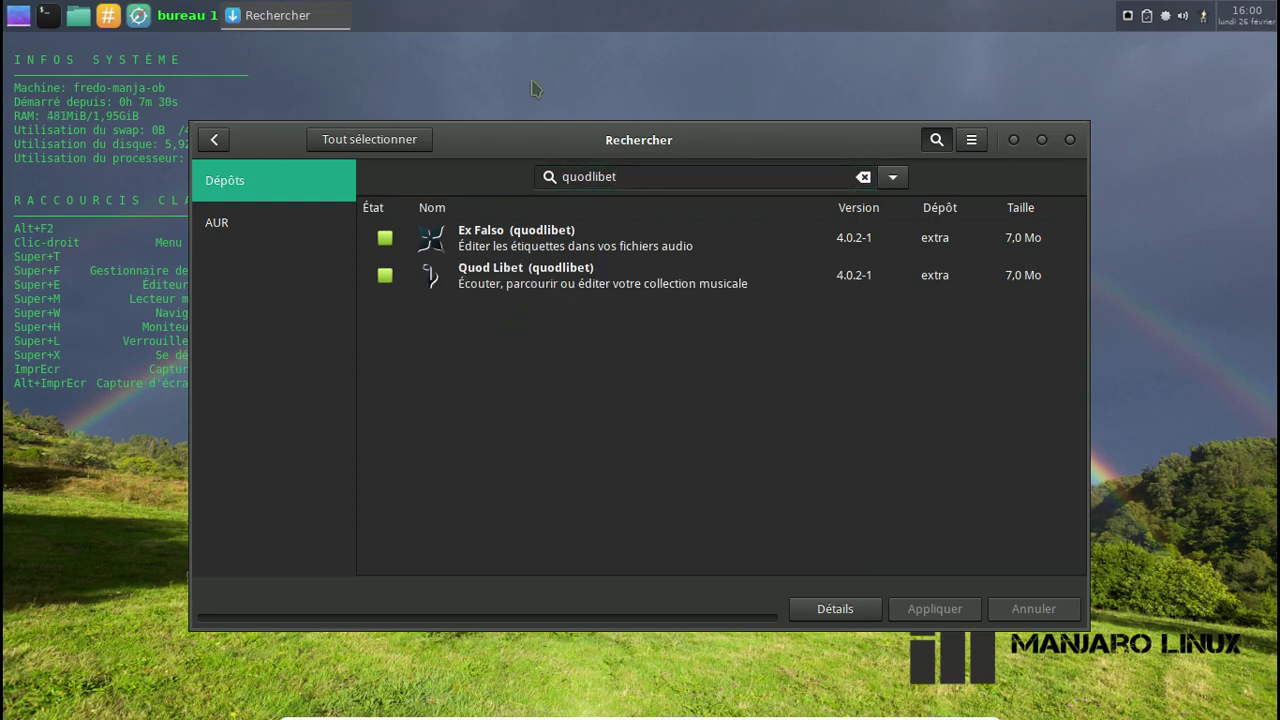
Step: Launch the Gestionnaire d'impression to bring up the CUPS home page at localhost:631 in Firefox
{"action": "right_click", "coordinate": [530, 80]}
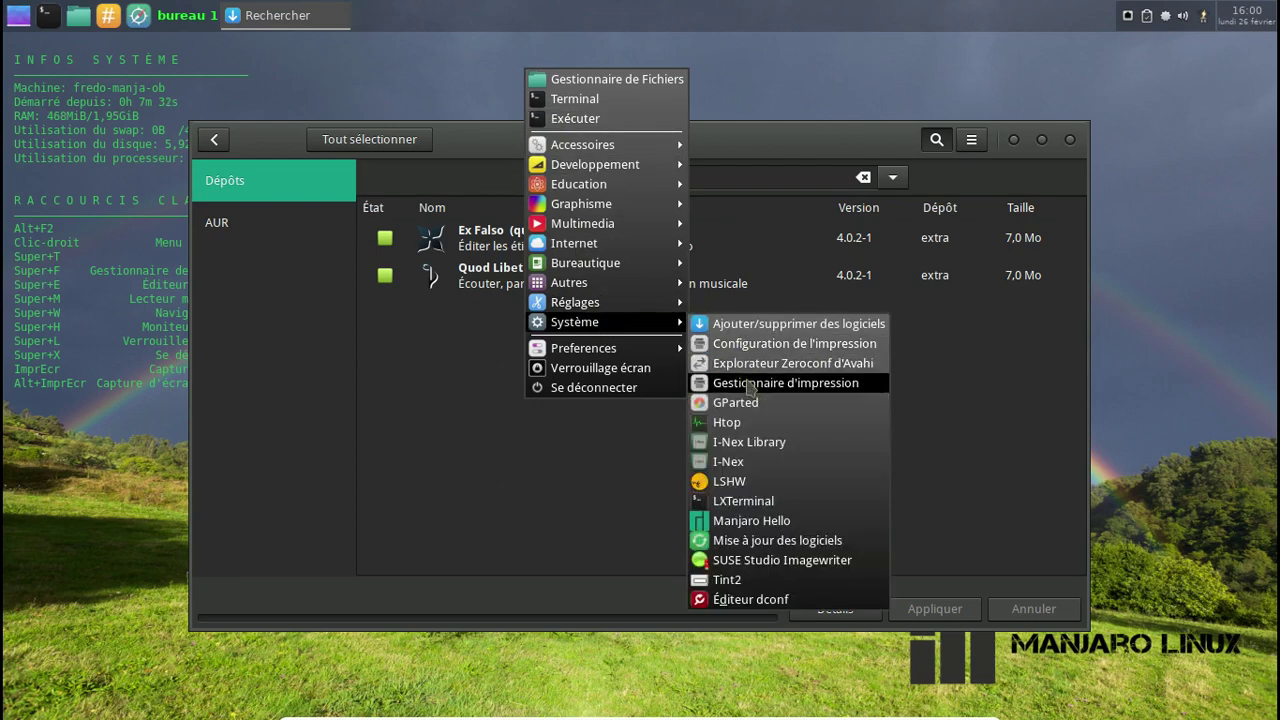
{"action": "left_click", "coordinate": [750, 383]}
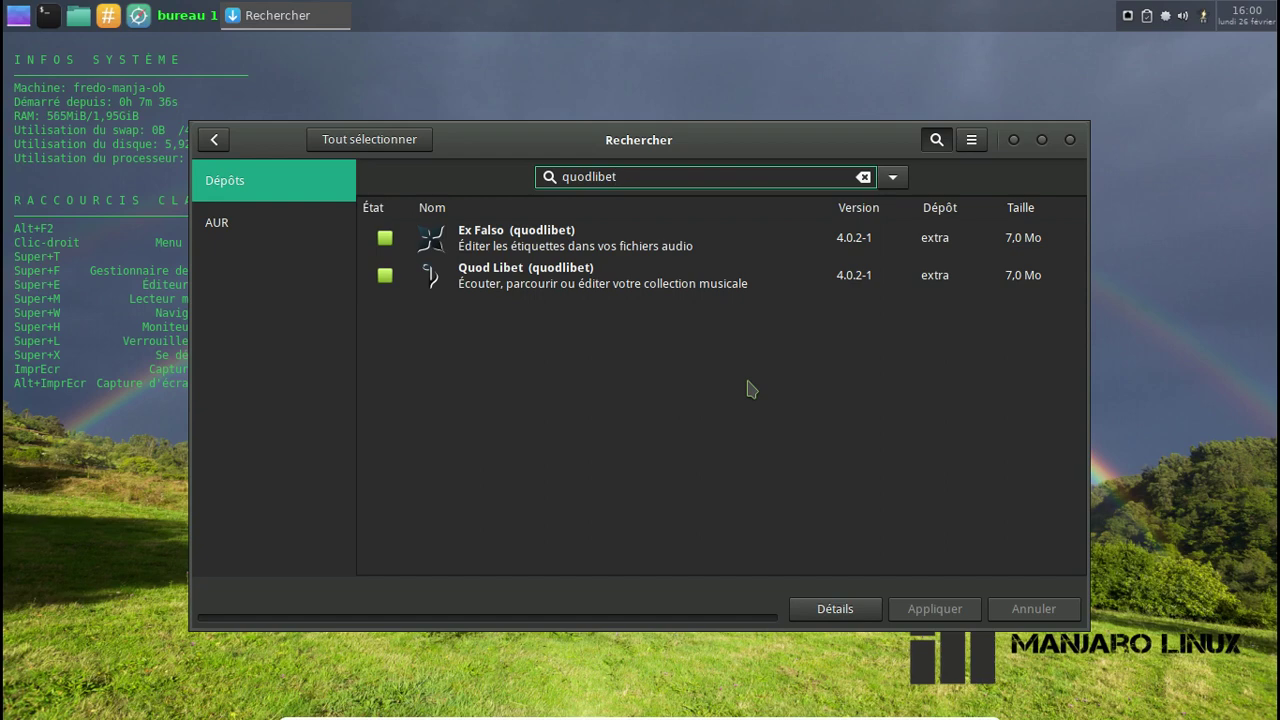
{"action": "key", "text": "super+w"}
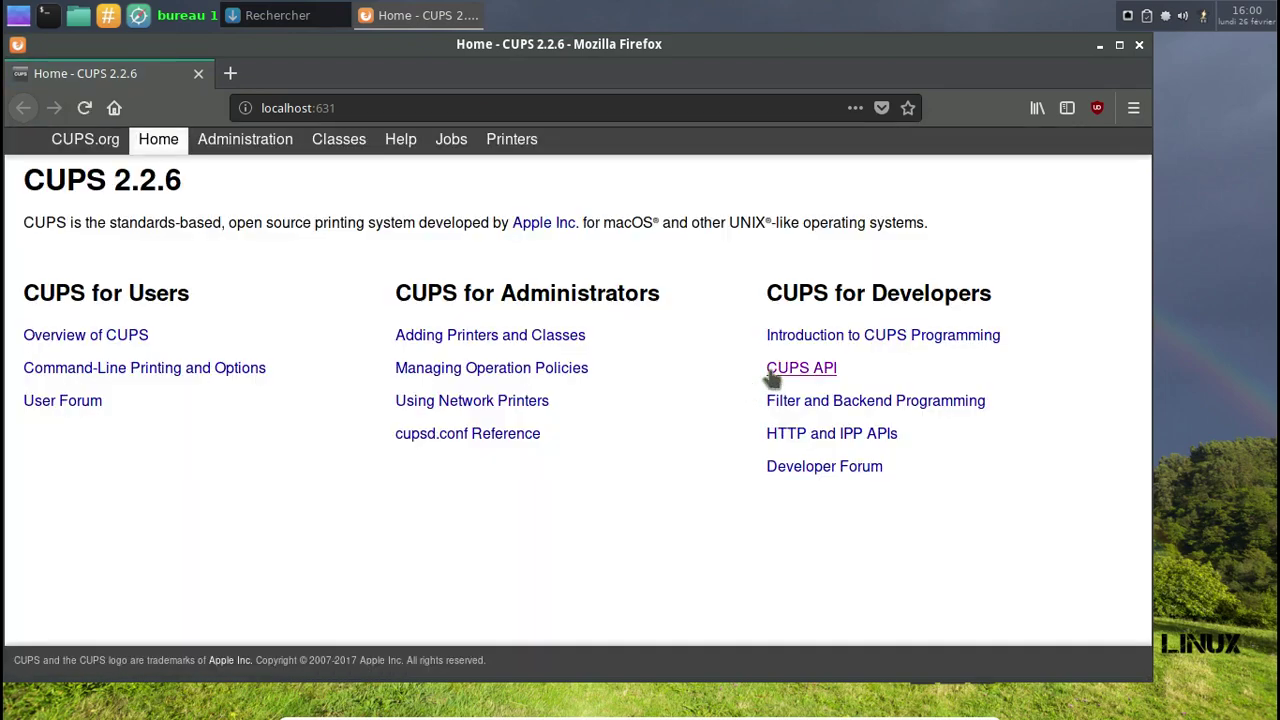
Step: Close the CUPS page and install python-pyinotify, the quodlibet package's optional dependency for the "Automatic library update" plugin
{"action": "left_click", "coordinate": [1139, 47]}
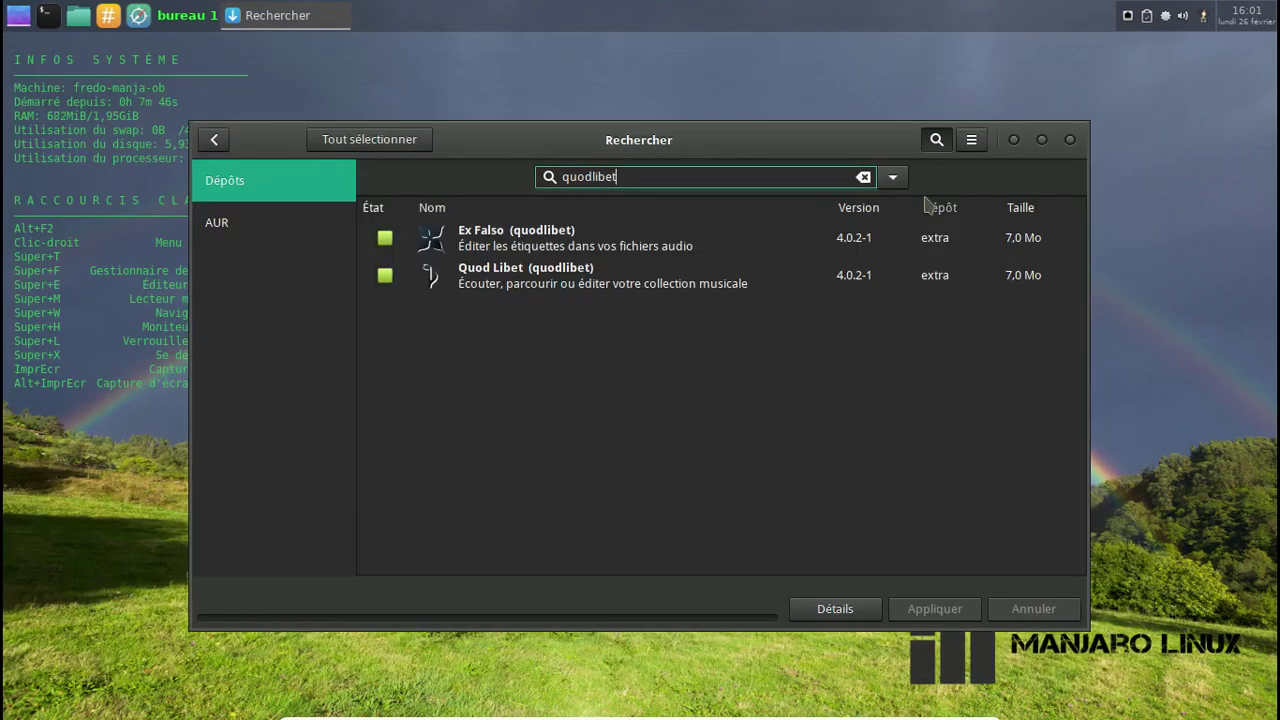
{"action": "right_click", "coordinate": [652, 286]}
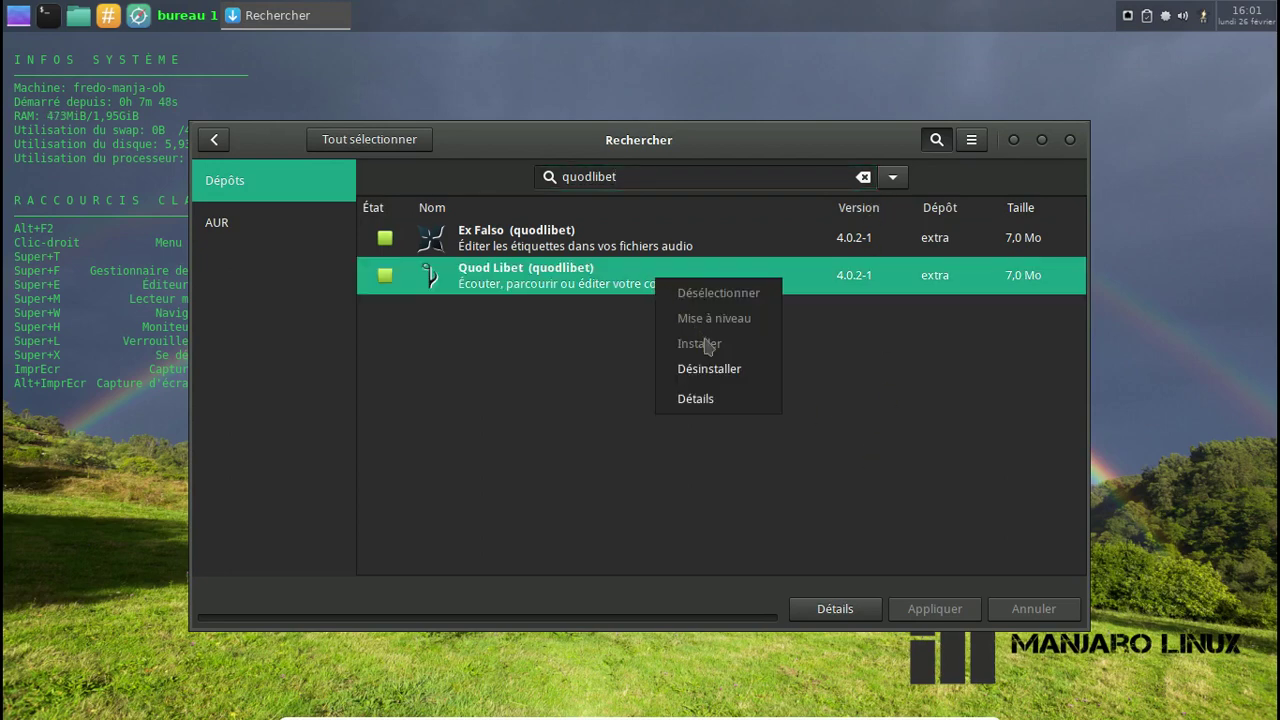
{"action": "left_click", "coordinate": [729, 400]}
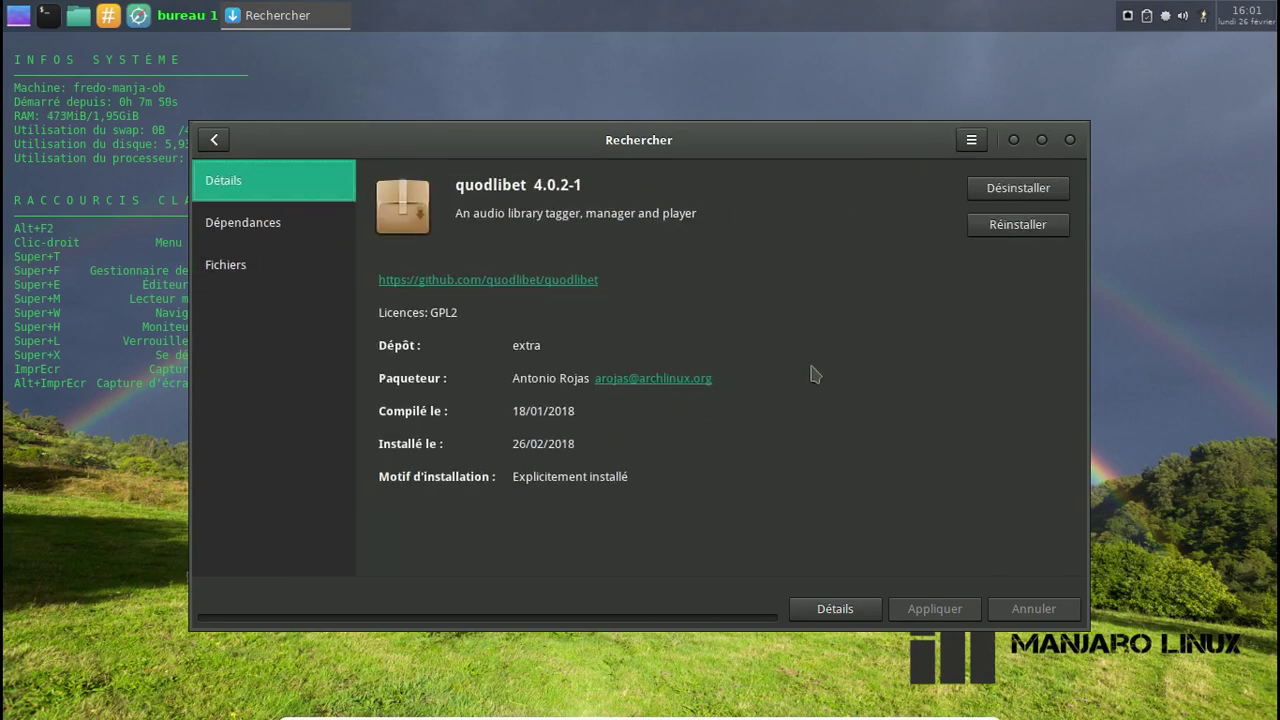
{"action": "left_click", "coordinate": [314, 236]}
{"action": "scroll", "coordinate": [903, 377], "scroll_direction": "down", "scroll_amount": 2}
{"action": "scroll", "coordinate": [903, 377], "scroll_direction": "down", "scroll_amount": 1}
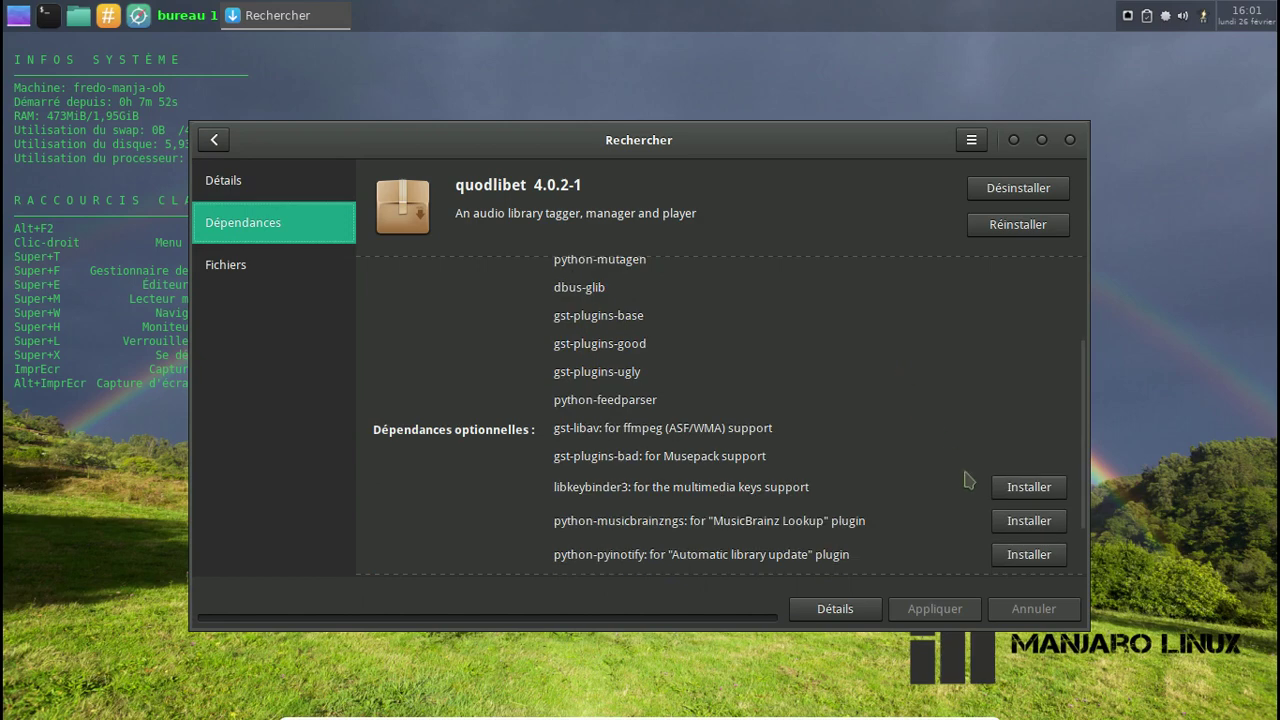
{"action": "left_click", "coordinate": [1035, 563]}
{"action": "left_click", "coordinate": [930, 612]}
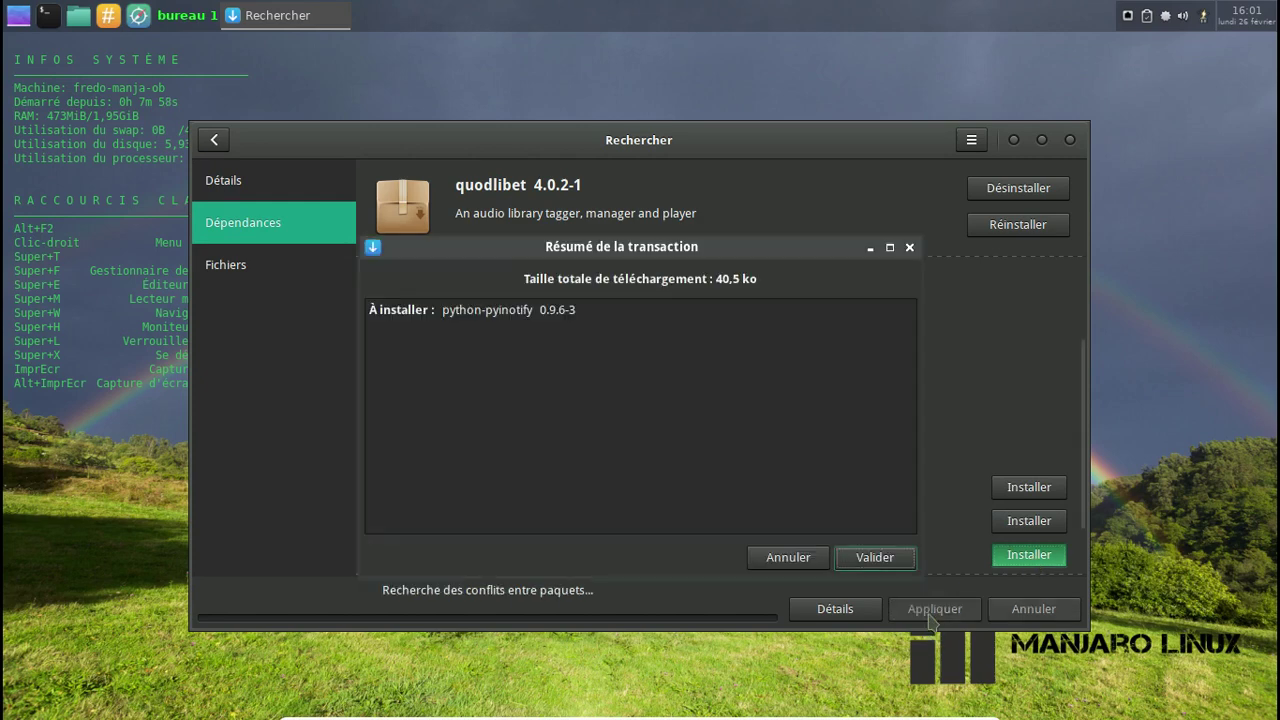
{"action": "left_click", "coordinate": [876, 556]}
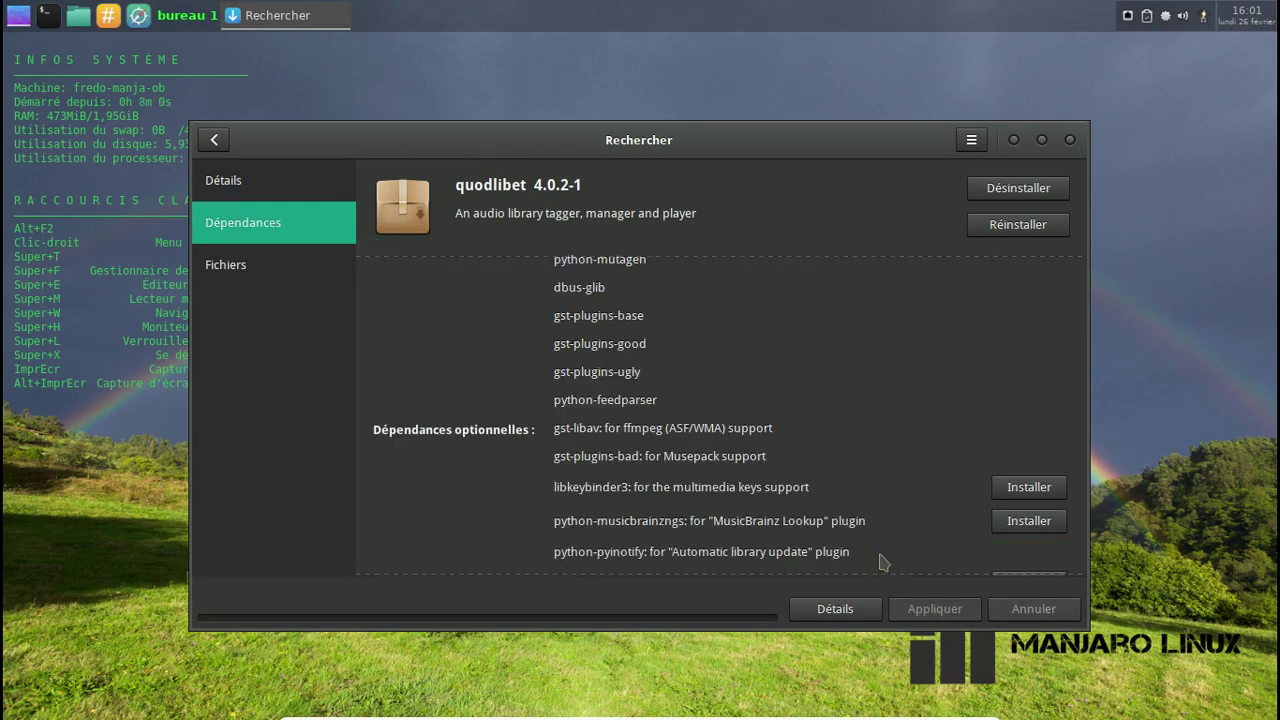
Step: Check the Multimedia applications listed in the desktop's main menu, and dismiss the menu
{"action": "right_click", "coordinate": [570, 67]}
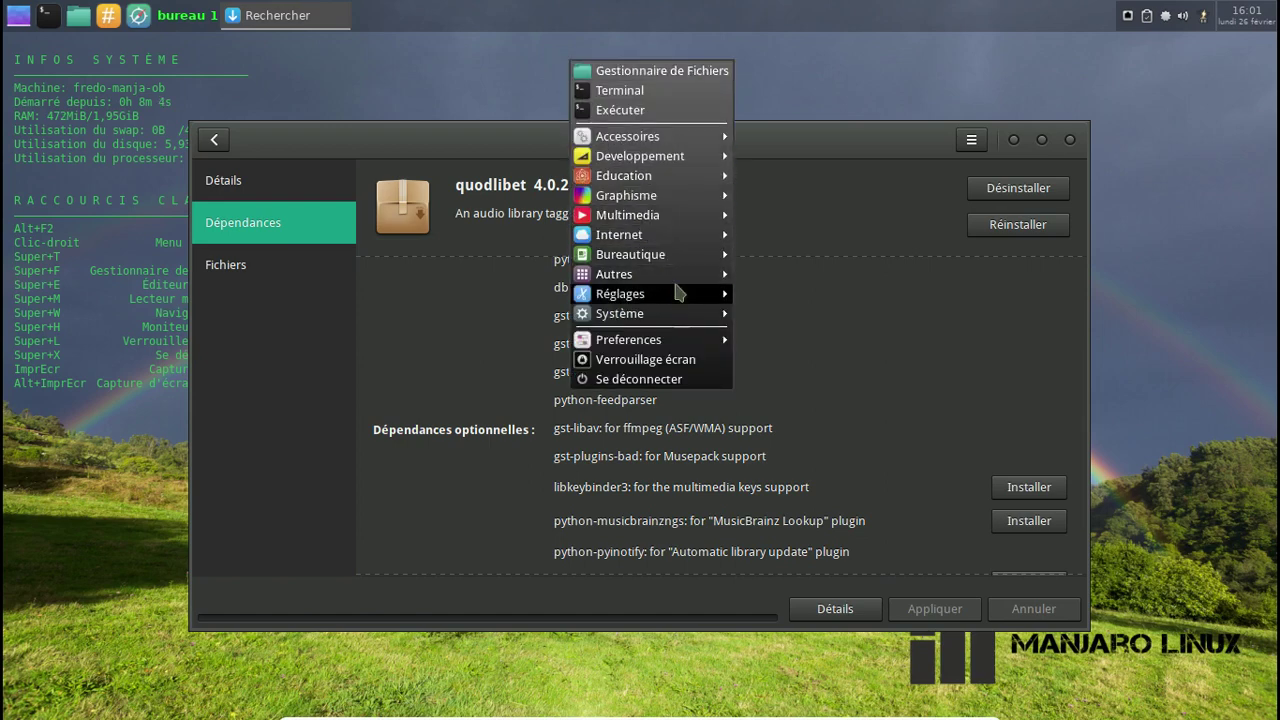
{"action": "mouse_move", "coordinate": [668, 231]}
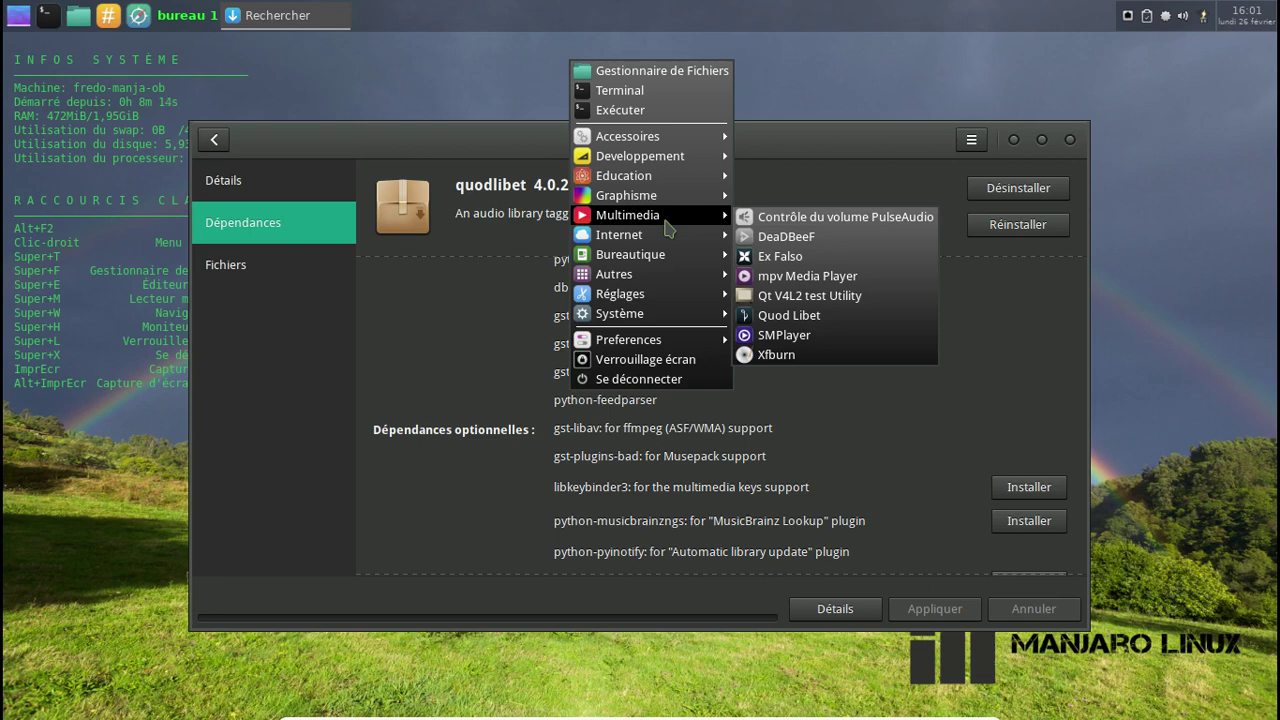
{"action": "left_click", "coordinate": [843, 134]}
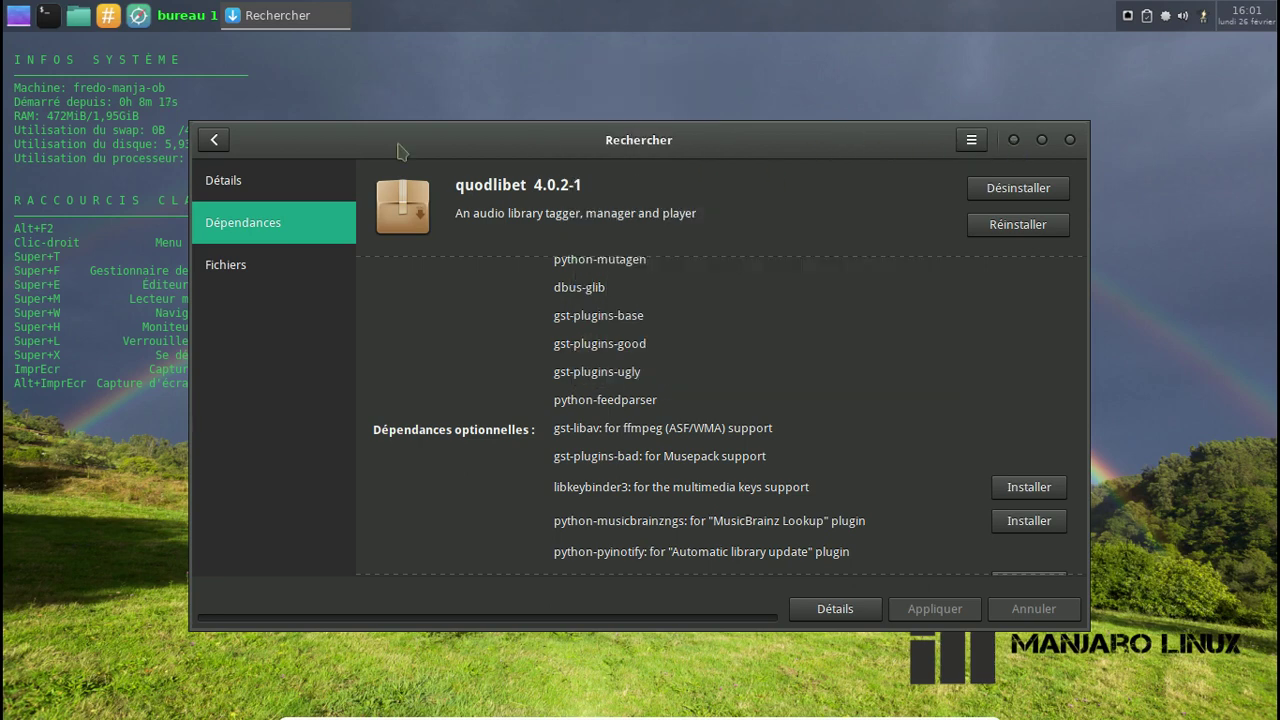
Step: Search the AUR for "gnome-mpv" and install the gnome-mpv package
{"action": "left_click", "coordinate": [215, 140]}
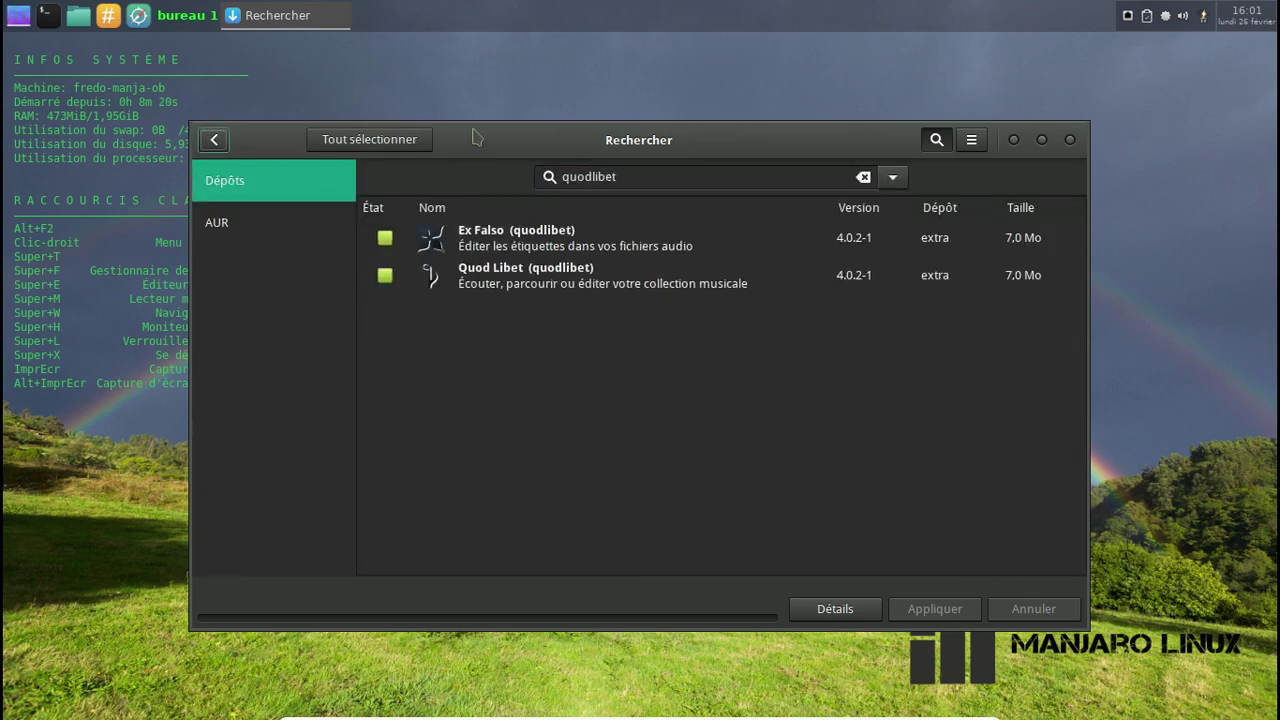
{"action": "left_click", "coordinate": [280, 219]}
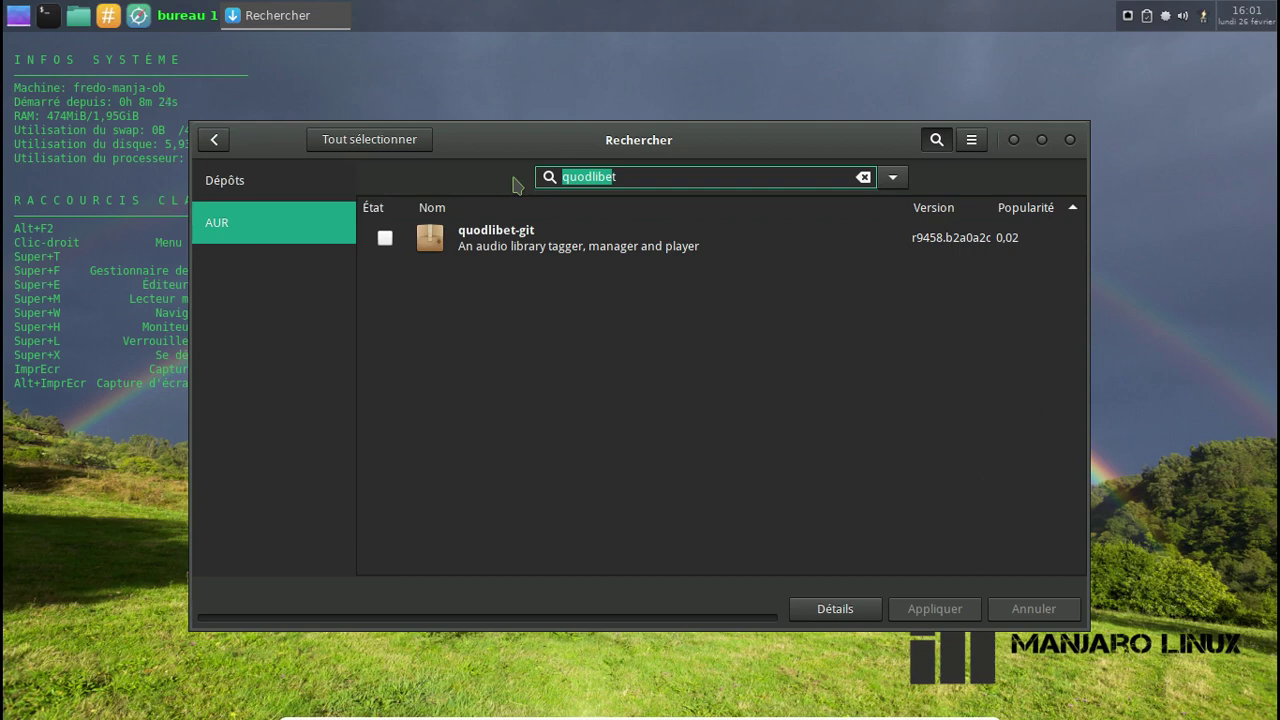
{"action": "key", "text": "BackSpace"}
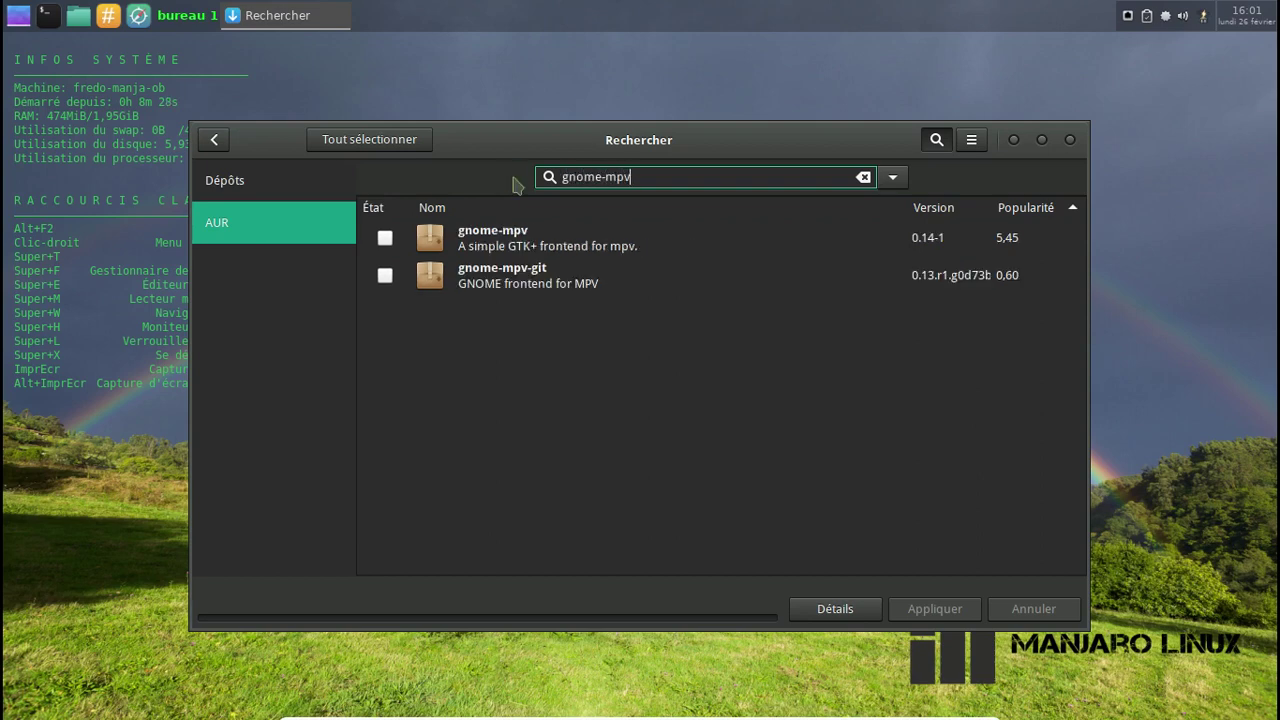
{"action": "left_click", "coordinate": [386, 238]}
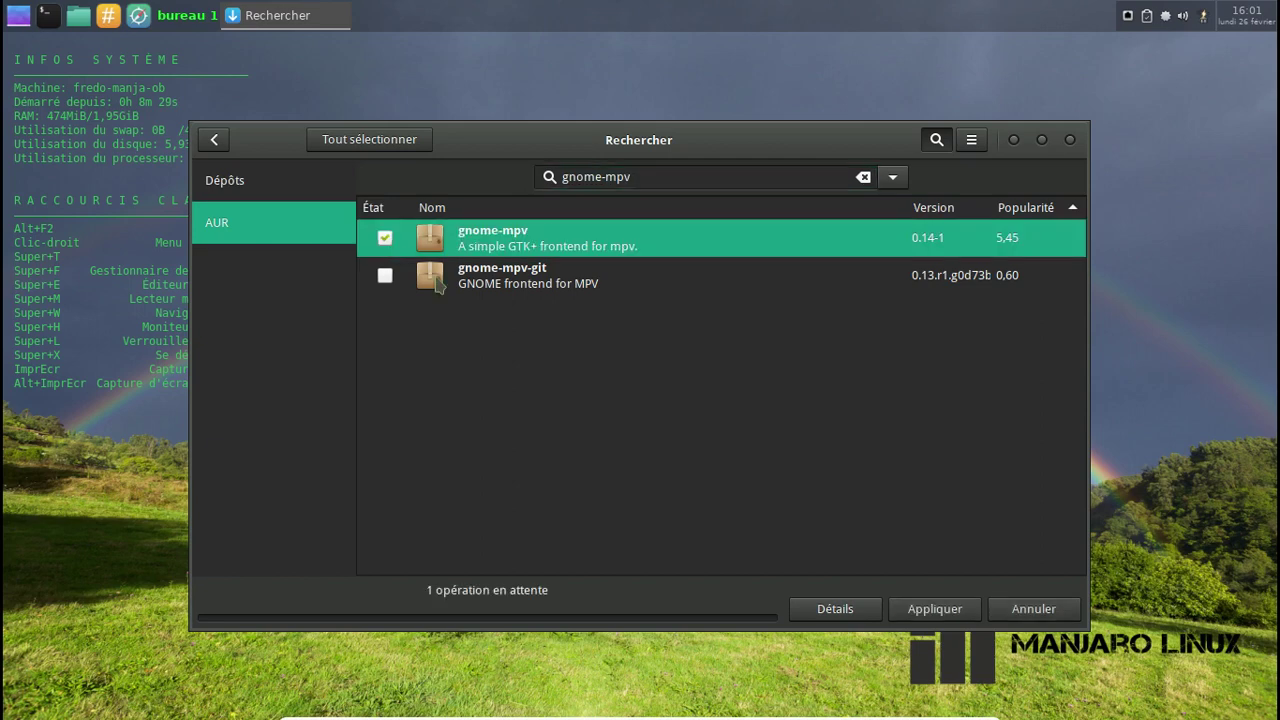
{"action": "left_click", "coordinate": [938, 618]}
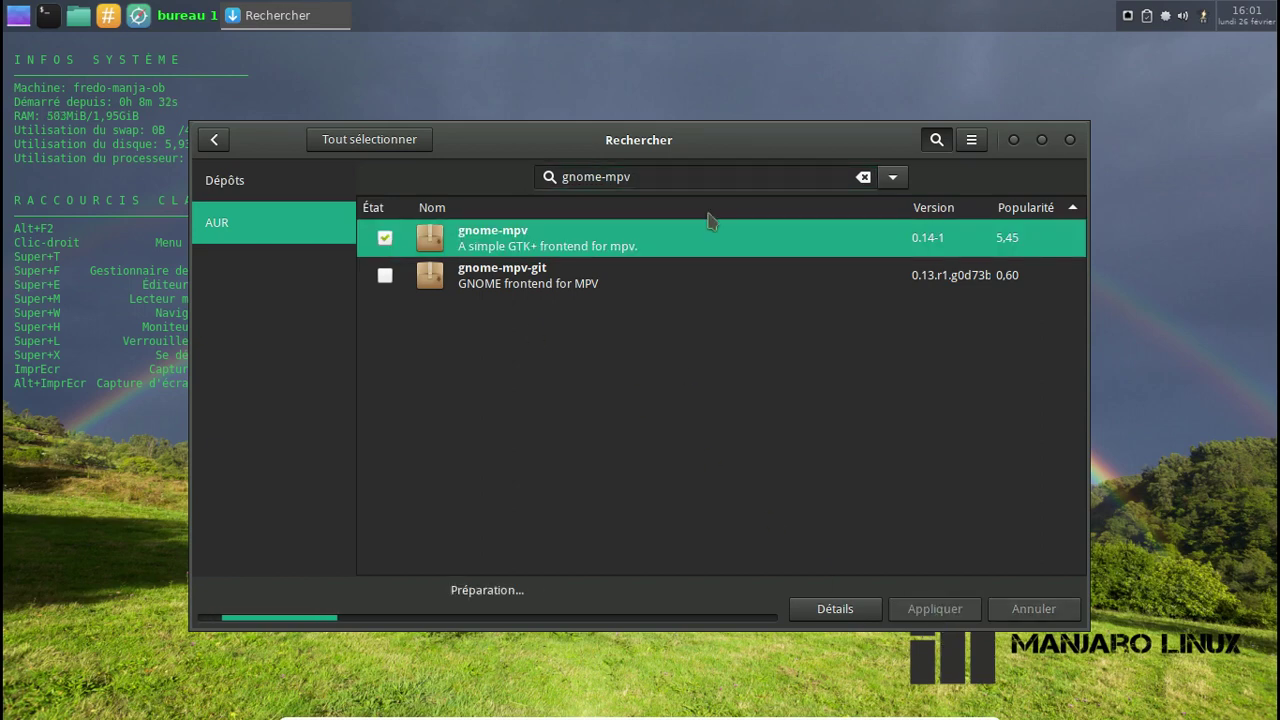
{"action": "left_click", "coordinate": [875, 557]}
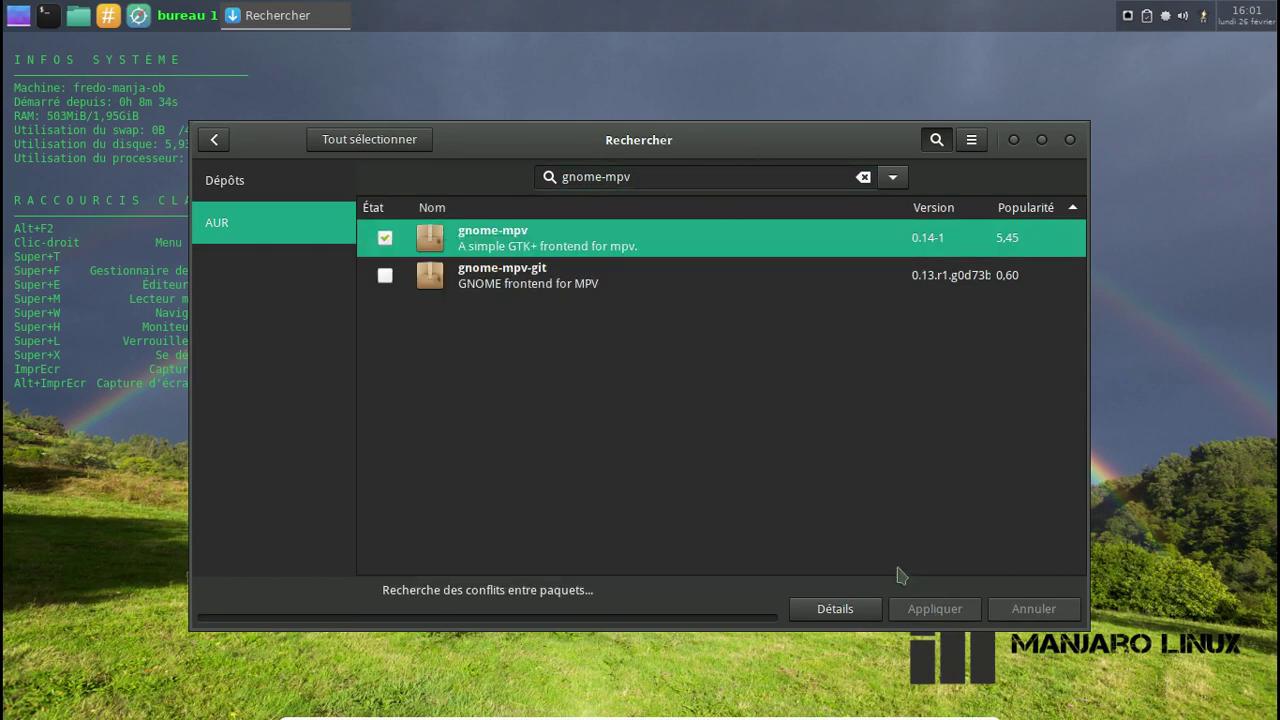
Step: Move the package manager away from the desktop shortcut list, test the Lecteur multimédia shortcut, and close SMPlayer
{"action": "left_click_drag", "start_coordinate": [685, 135], "coordinate": [815, 127]}
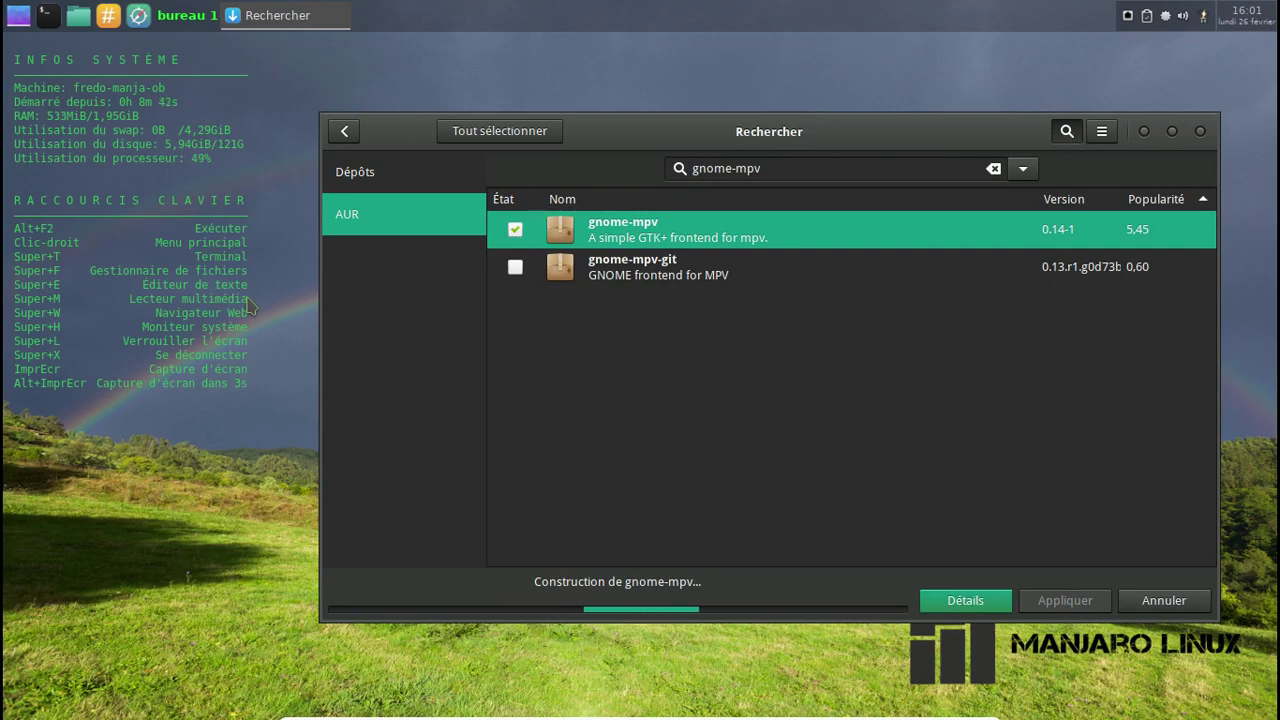
{"action": "key", "text": "super+m"}
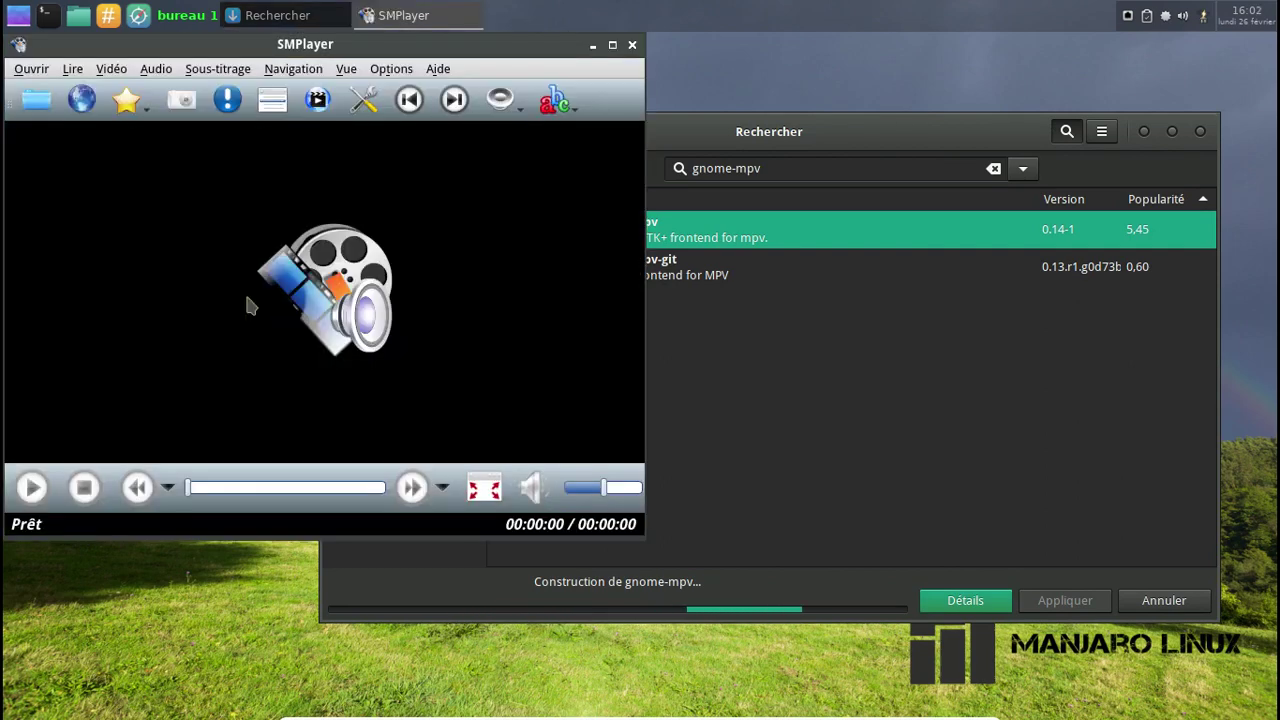
{"action": "left_click", "coordinate": [632, 45]}
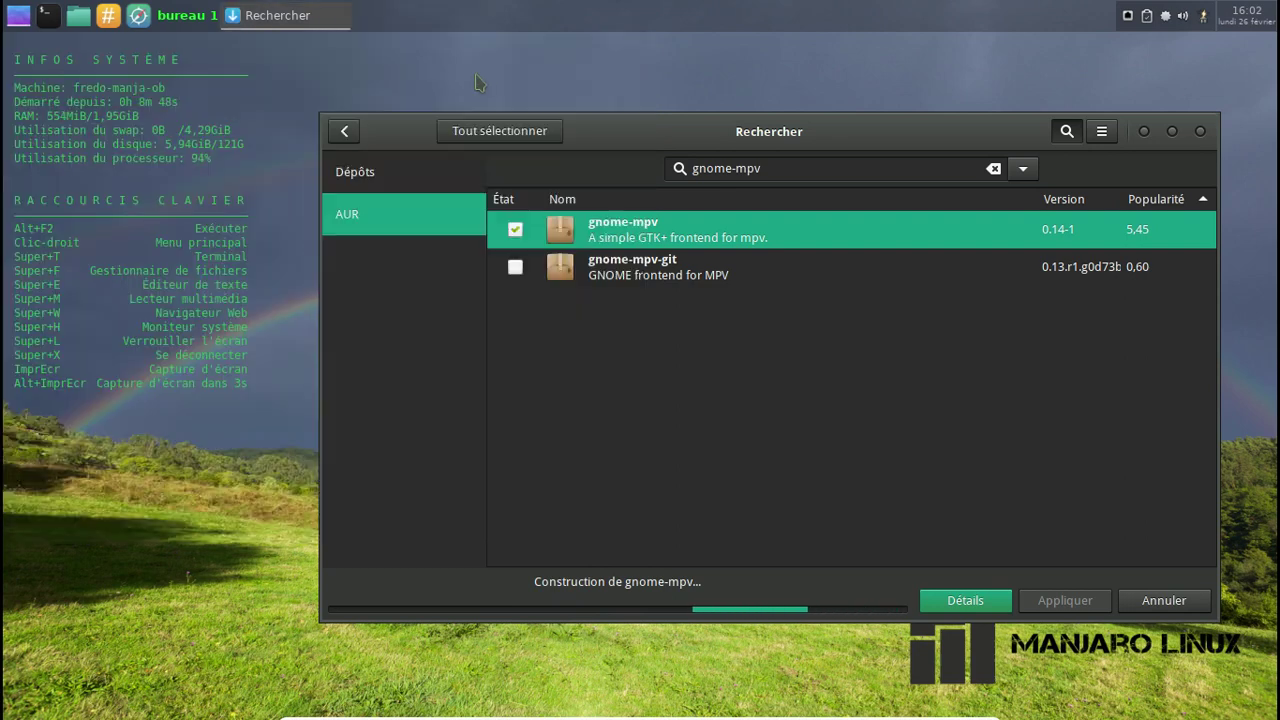
Step: Look through the Internet and Bureautique application categories and launch LibreOffice Writer
{"action": "right_click", "coordinate": [470, 80]}
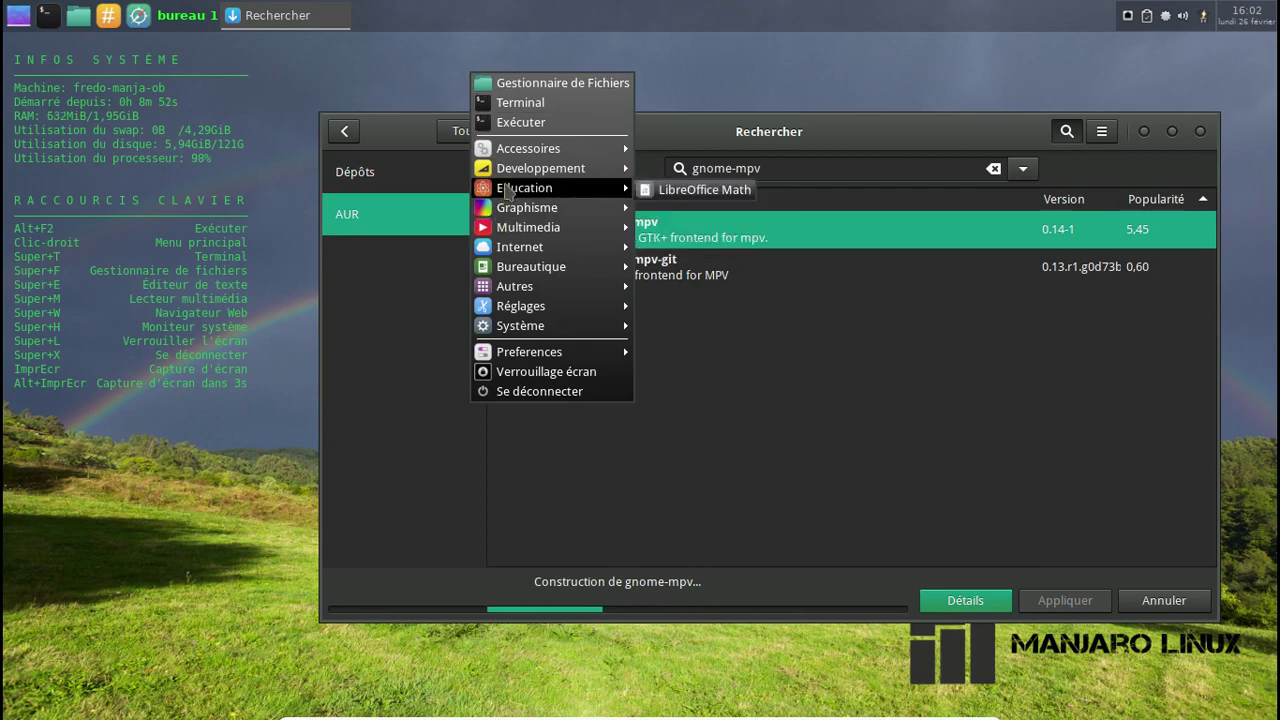
{"action": "mouse_move", "coordinate": [526, 247]}
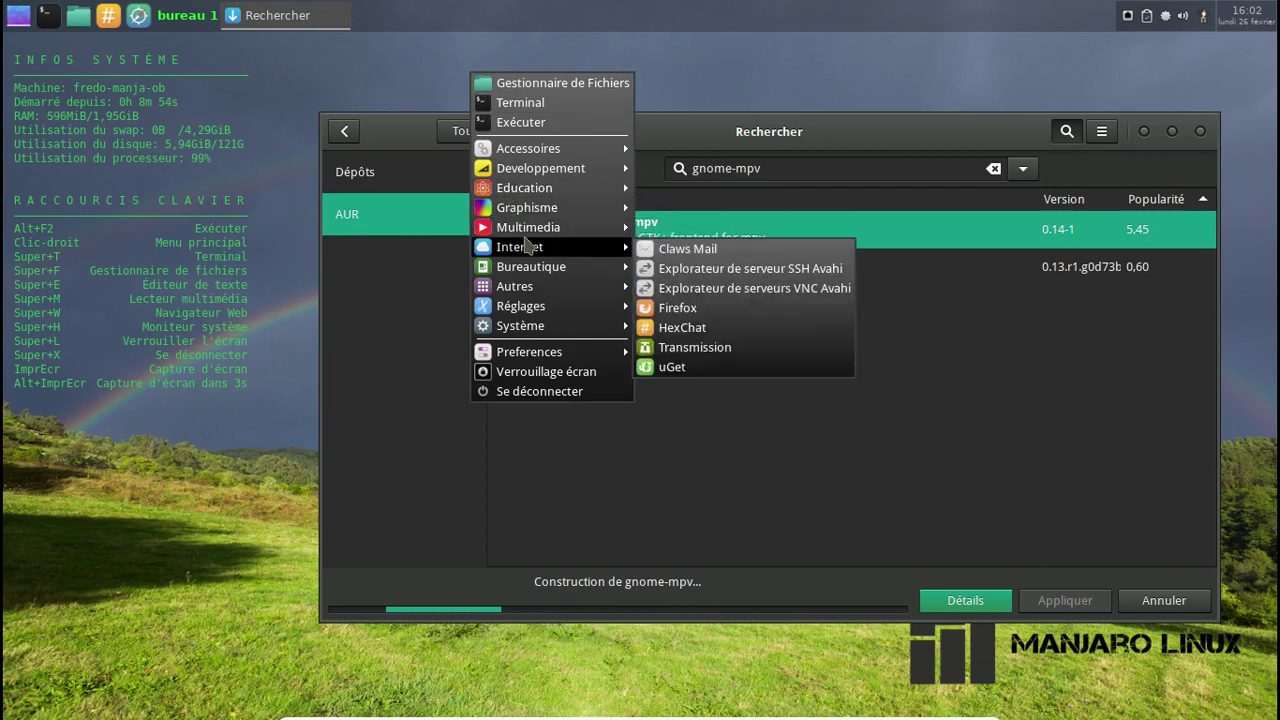
{"action": "mouse_move", "coordinate": [533, 270]}
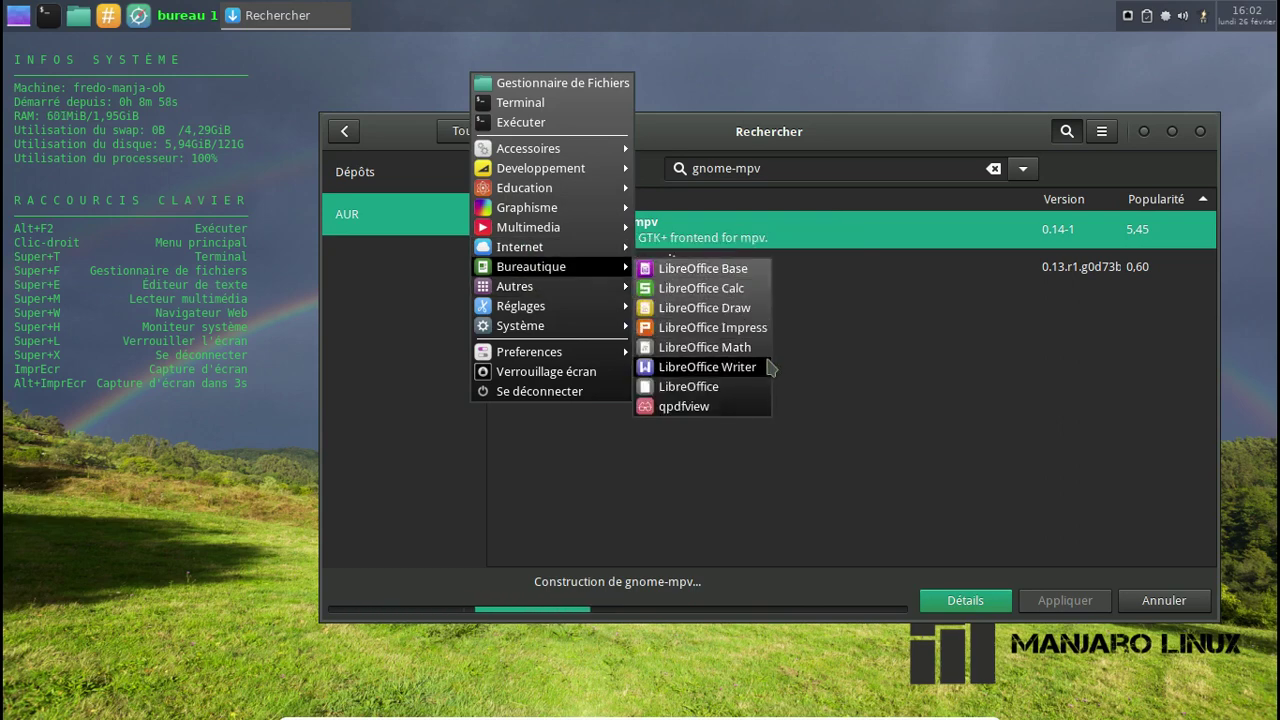
{"action": "left_click", "coordinate": [766, 367]}
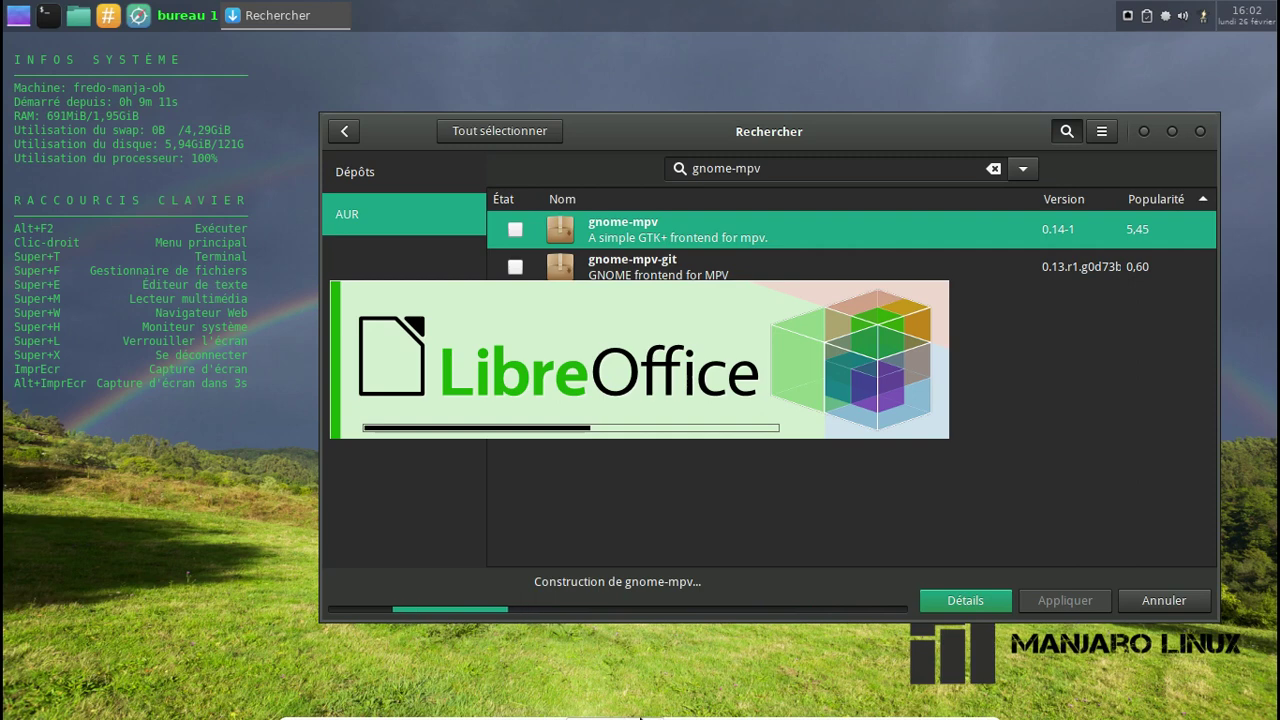
Step: Attach USB DISK 2.0 [0100] to the virtual machine, and minimize the package manager after showing the gnome-mpv build details
{"action": "left_click", "coordinate": [614, 709]}
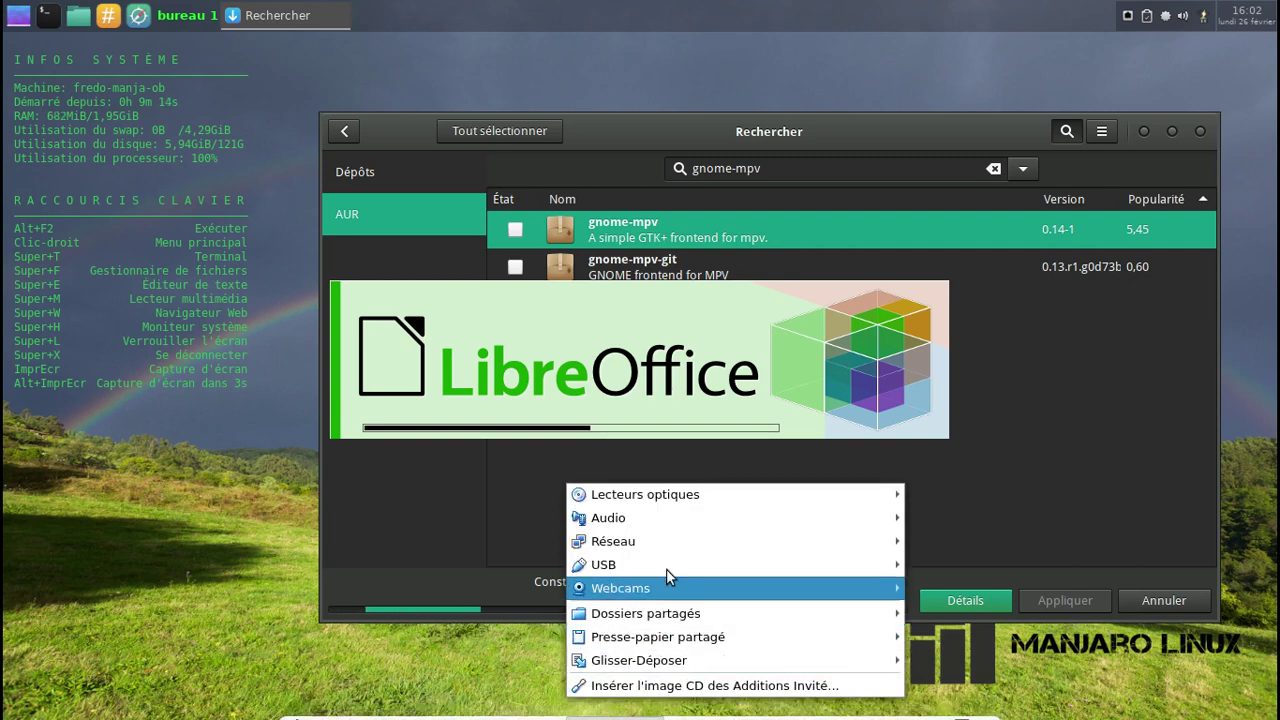
{"action": "mouse_move", "coordinate": [664, 564]}
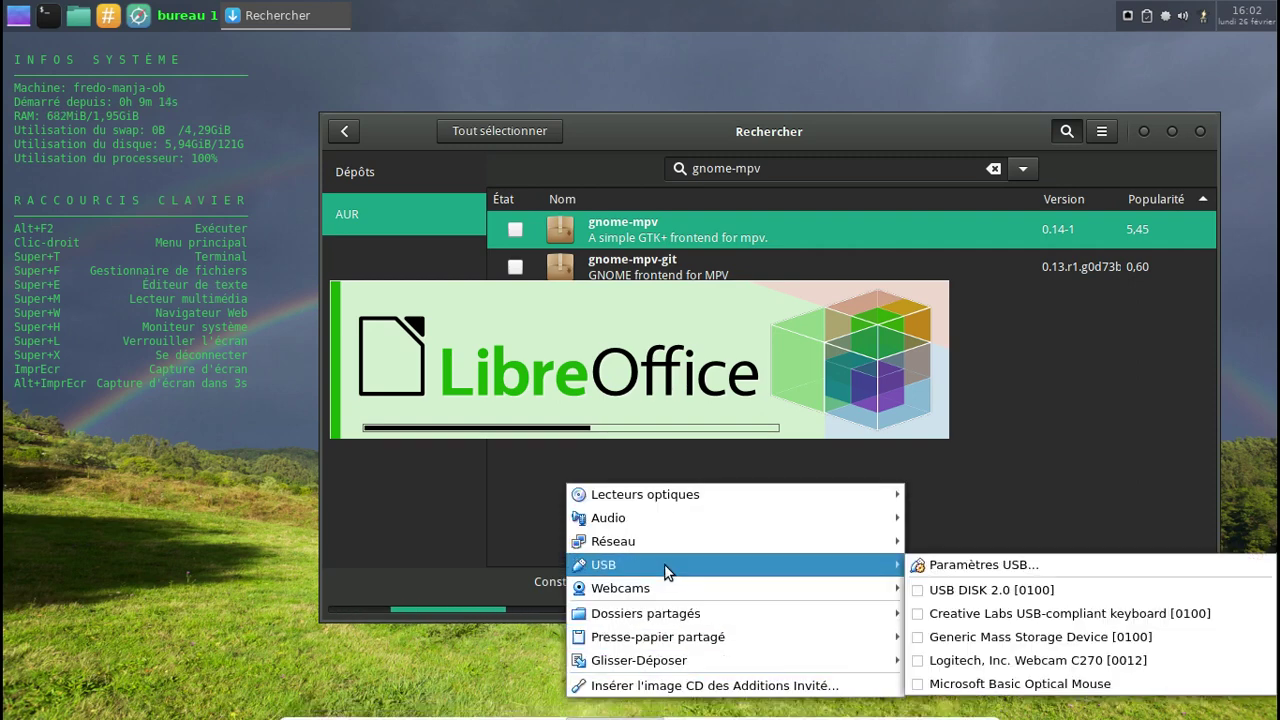
{"action": "left_click", "coordinate": [975, 593]}
{"action": "left_click", "coordinate": [975, 600]}
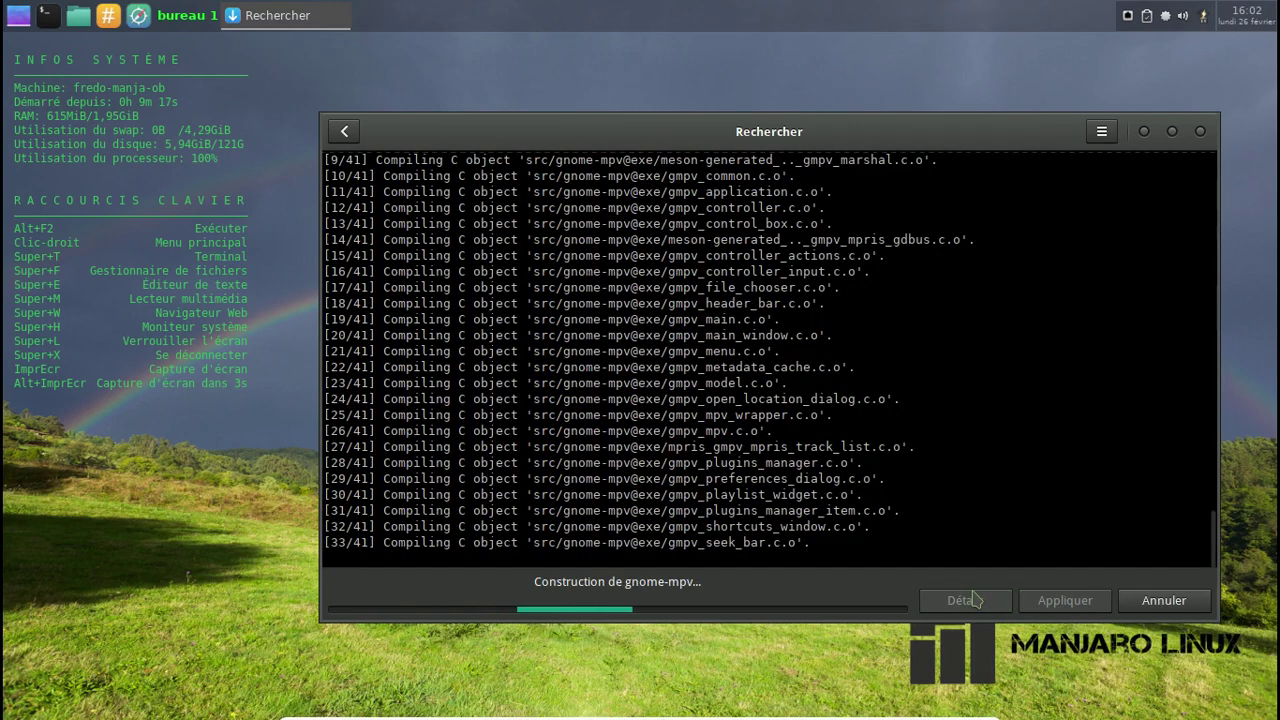
{"action": "left_click", "coordinate": [1146, 132]}
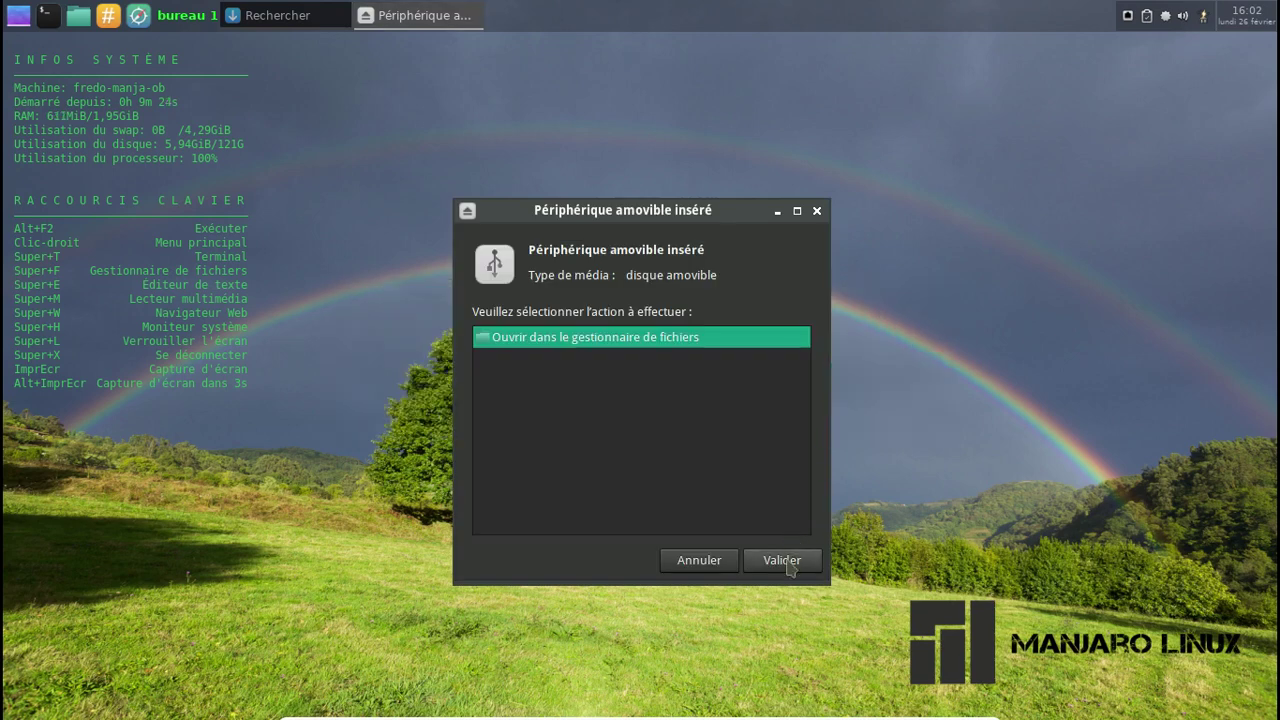
Step: Open the inserted removable disk in the file manager, and un-maximize and reposition its window on the desktop
{"action": "left_click", "coordinate": [786, 566]}
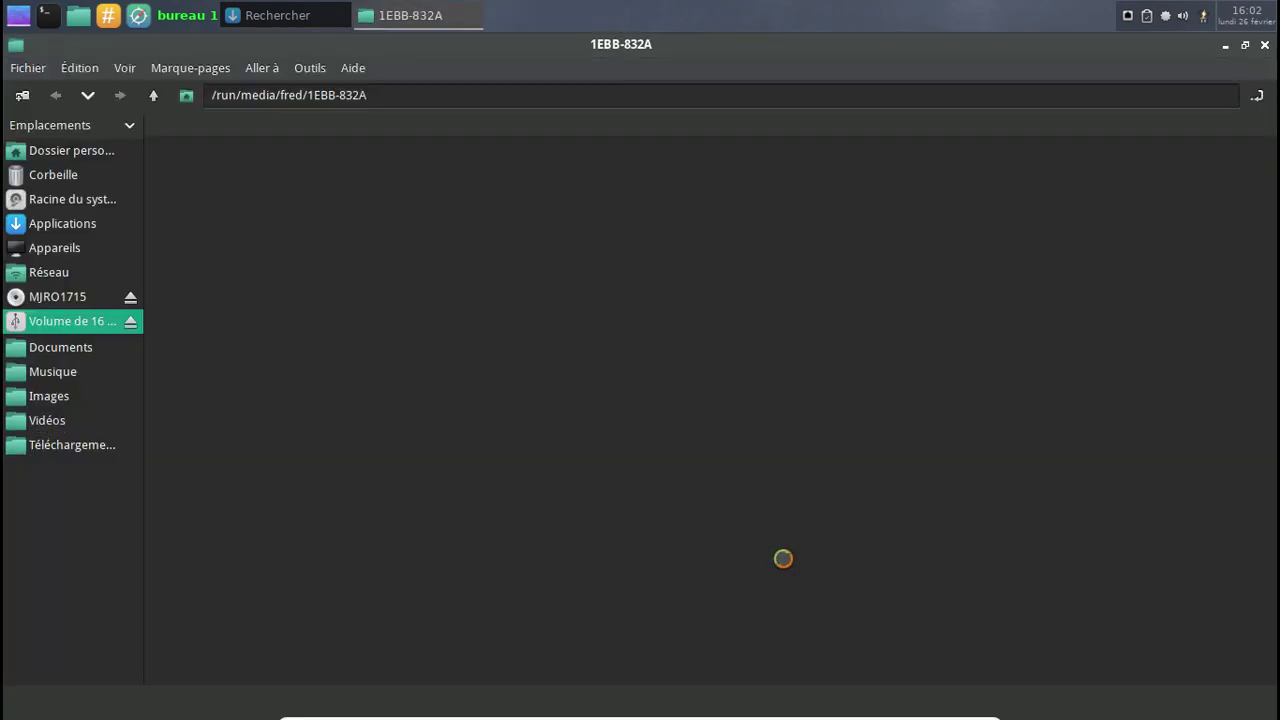
{"action": "left_click", "coordinate": [1245, 46]}
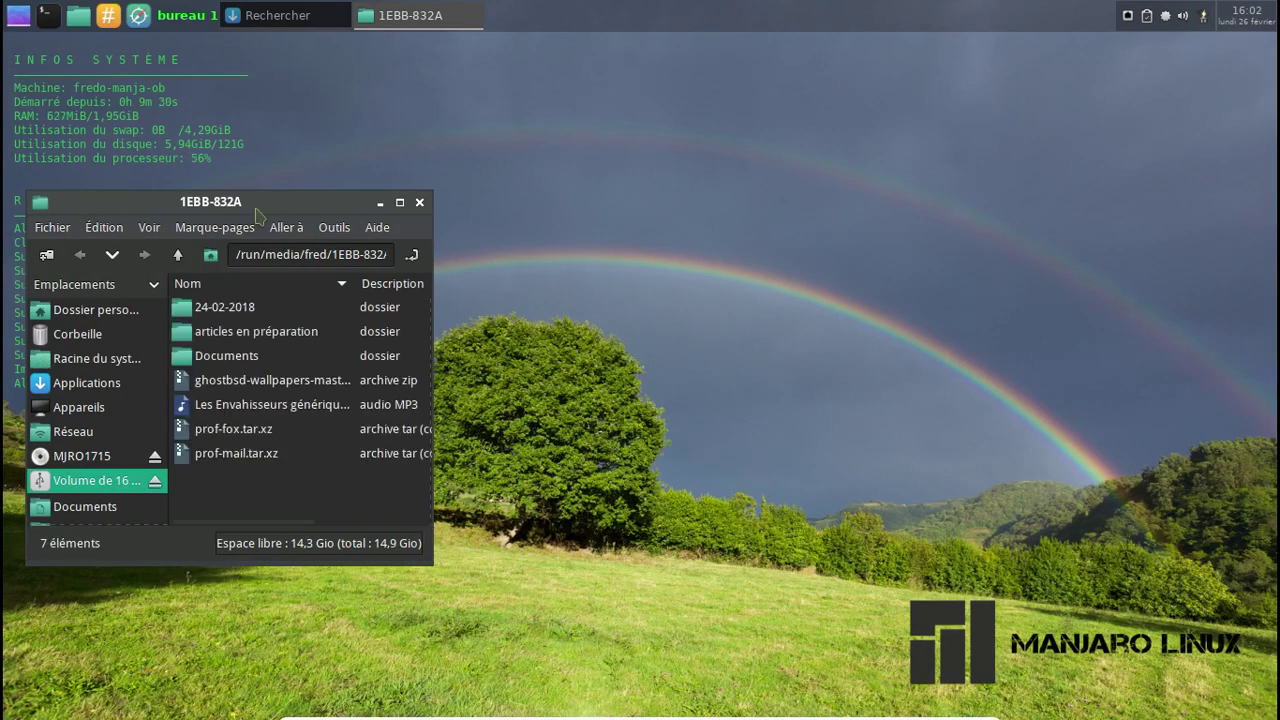
{"action": "left_click_drag", "start_coordinate": [259, 210], "coordinate": [526, 63]}
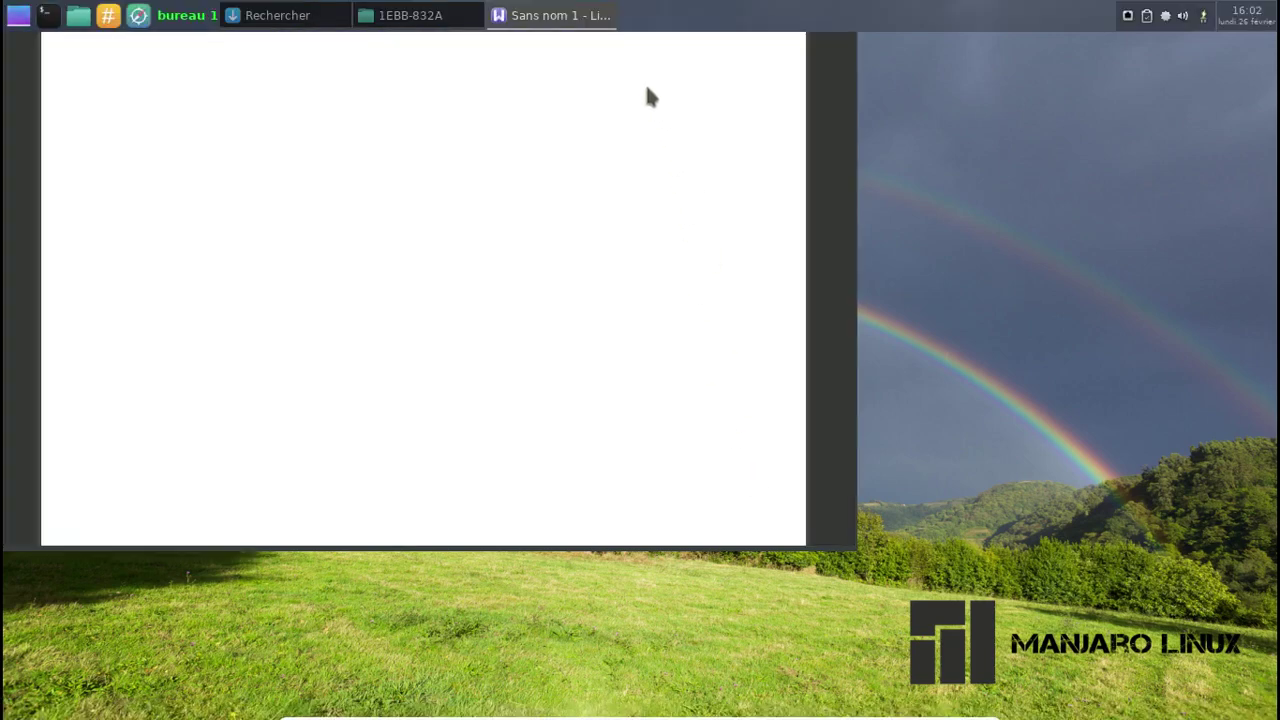
Step: Bring up the blank Writer document, view the À propos de LibreOffice information, and close Writer
{"action": "left_click", "coordinate": [544, 16]}
{"action": "left_click", "coordinate": [544, 16]}
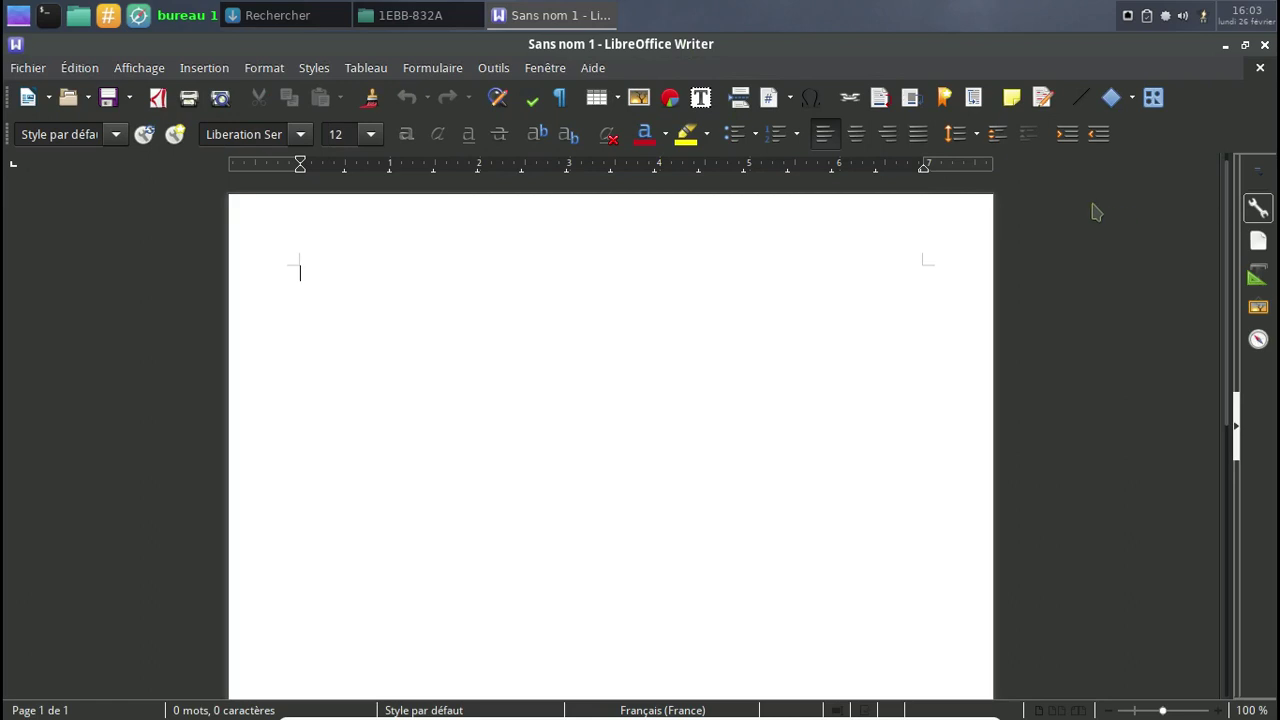
{"action": "left_click", "coordinate": [593, 68]}
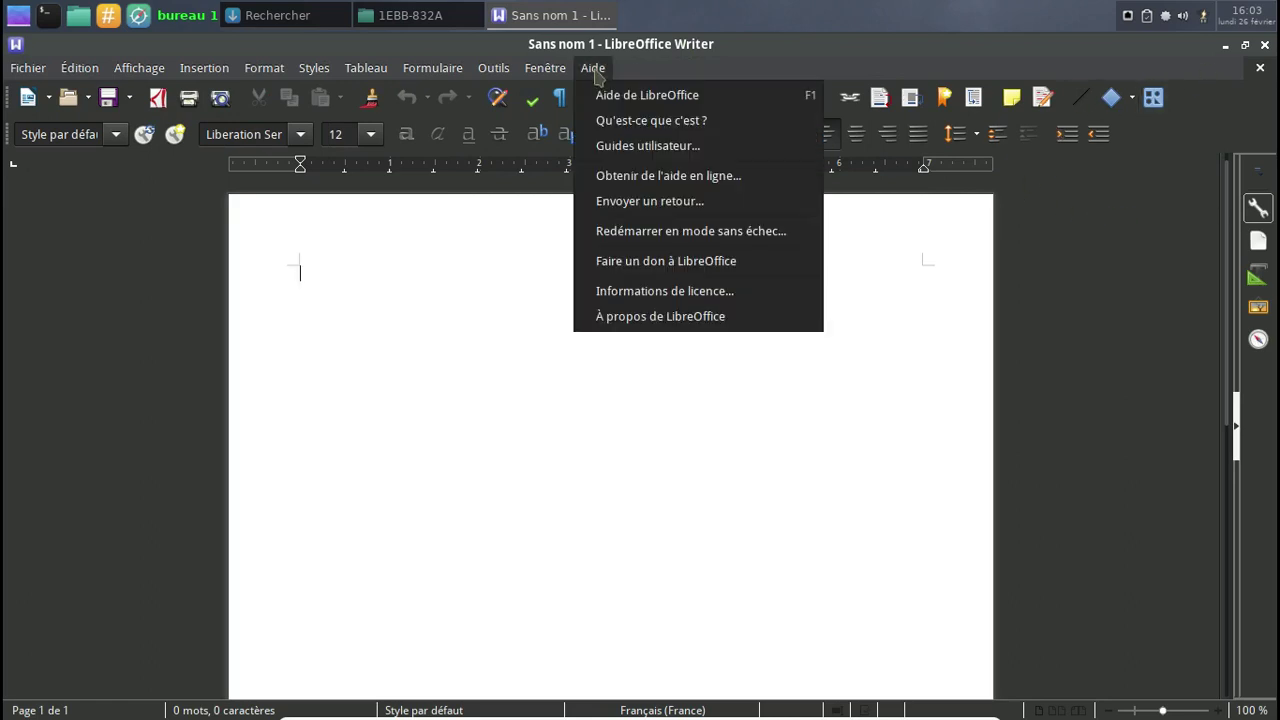
{"action": "left_click", "coordinate": [676, 317]}
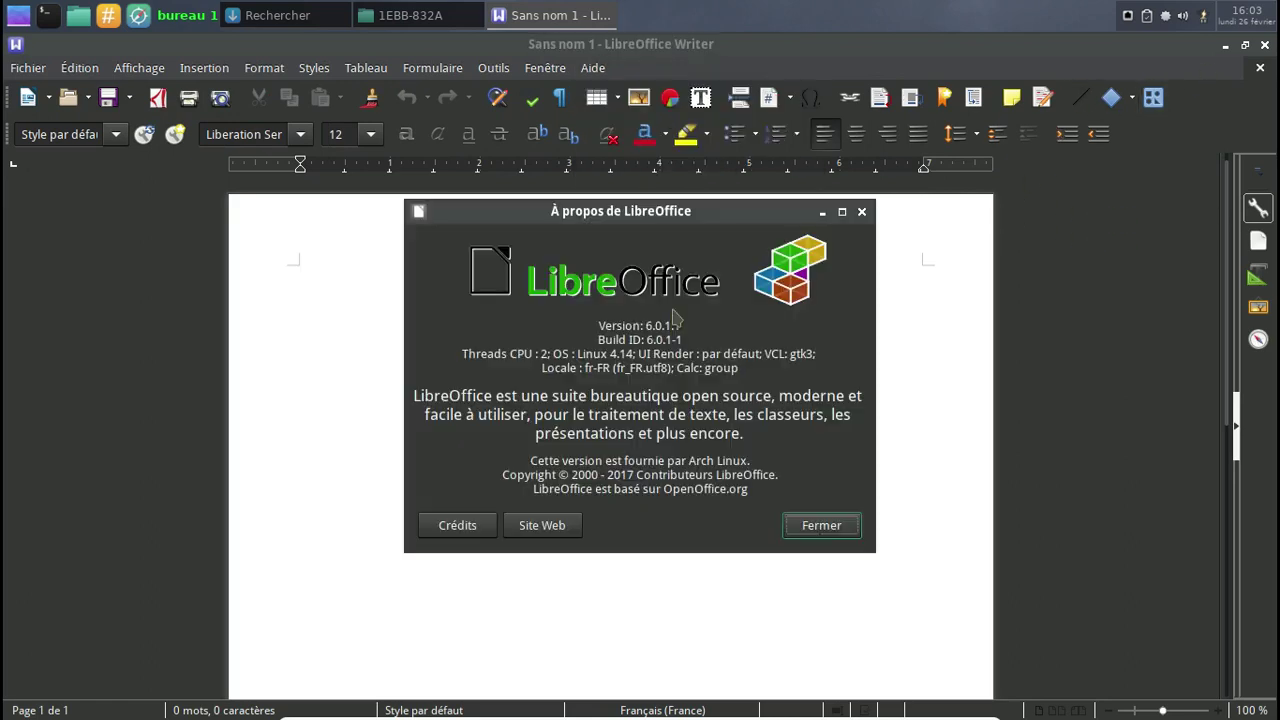
{"action": "left_click", "coordinate": [817, 524]}
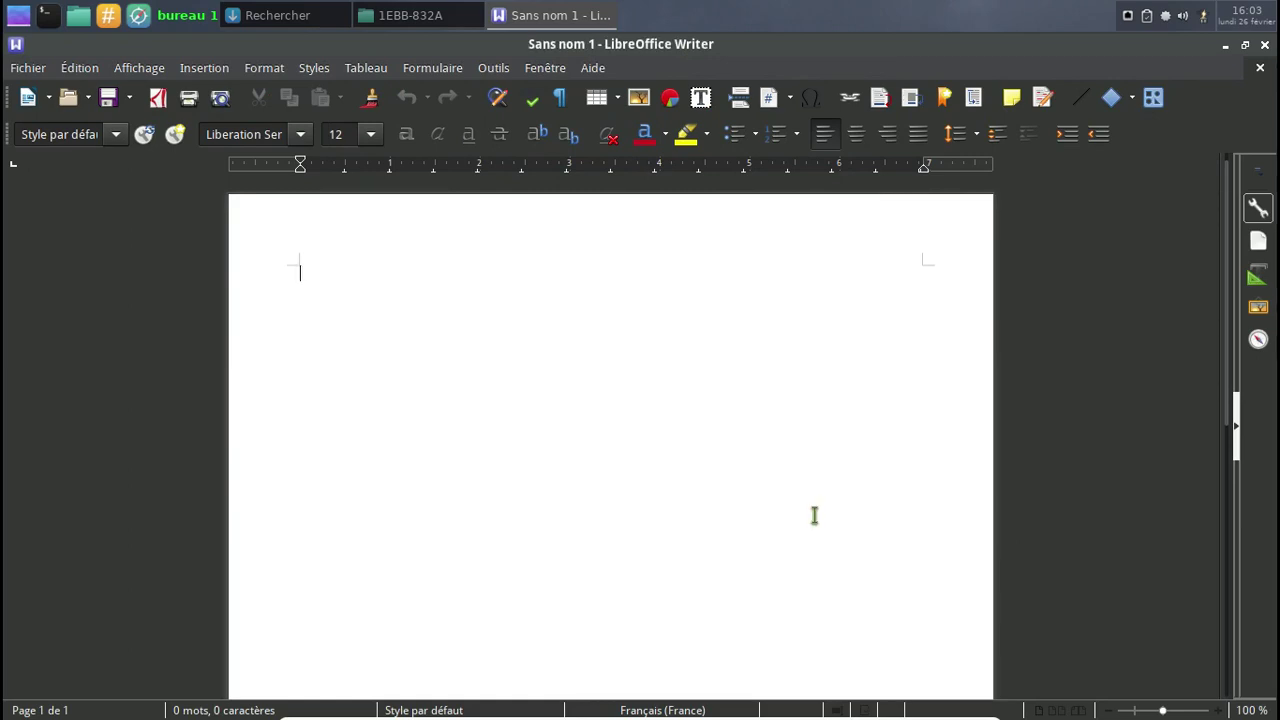
{"action": "left_click", "coordinate": [1264, 45]}
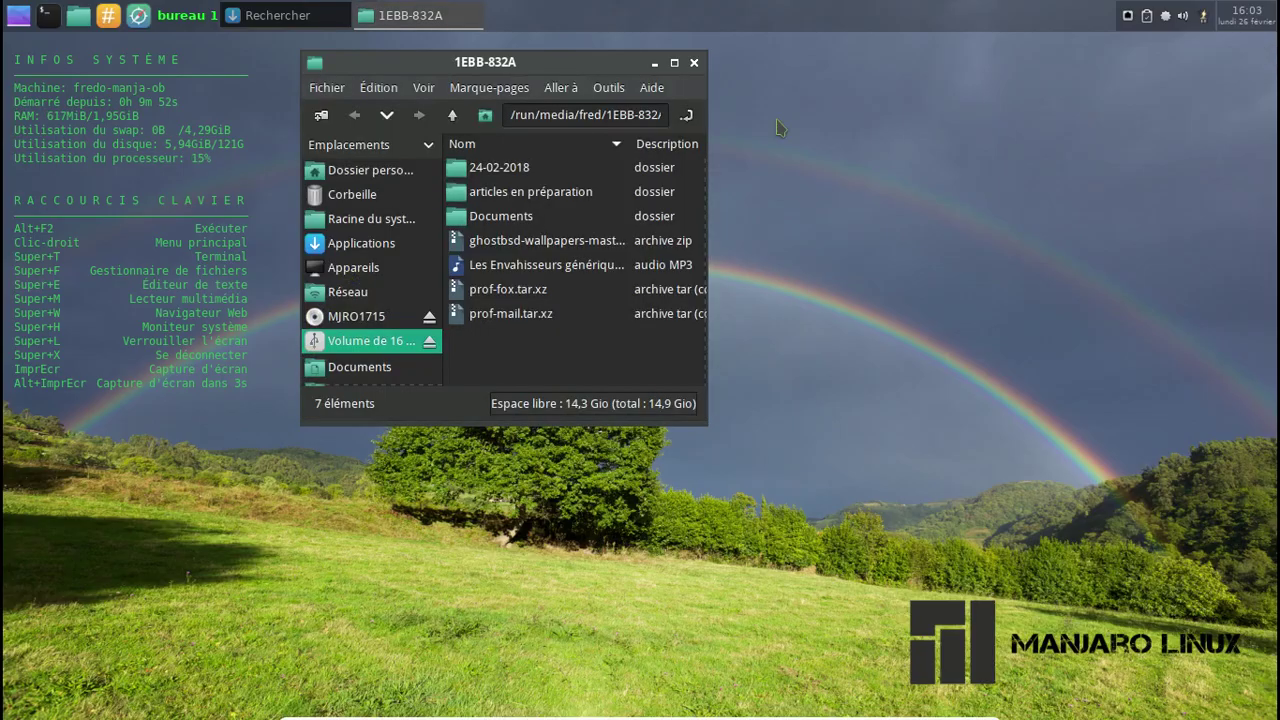
Step: Enlarge the file manager window so the USB volume's size and modification date columns fit
{"action": "left_click_drag", "start_coordinate": [706, 422], "coordinate": [1256, 645]}
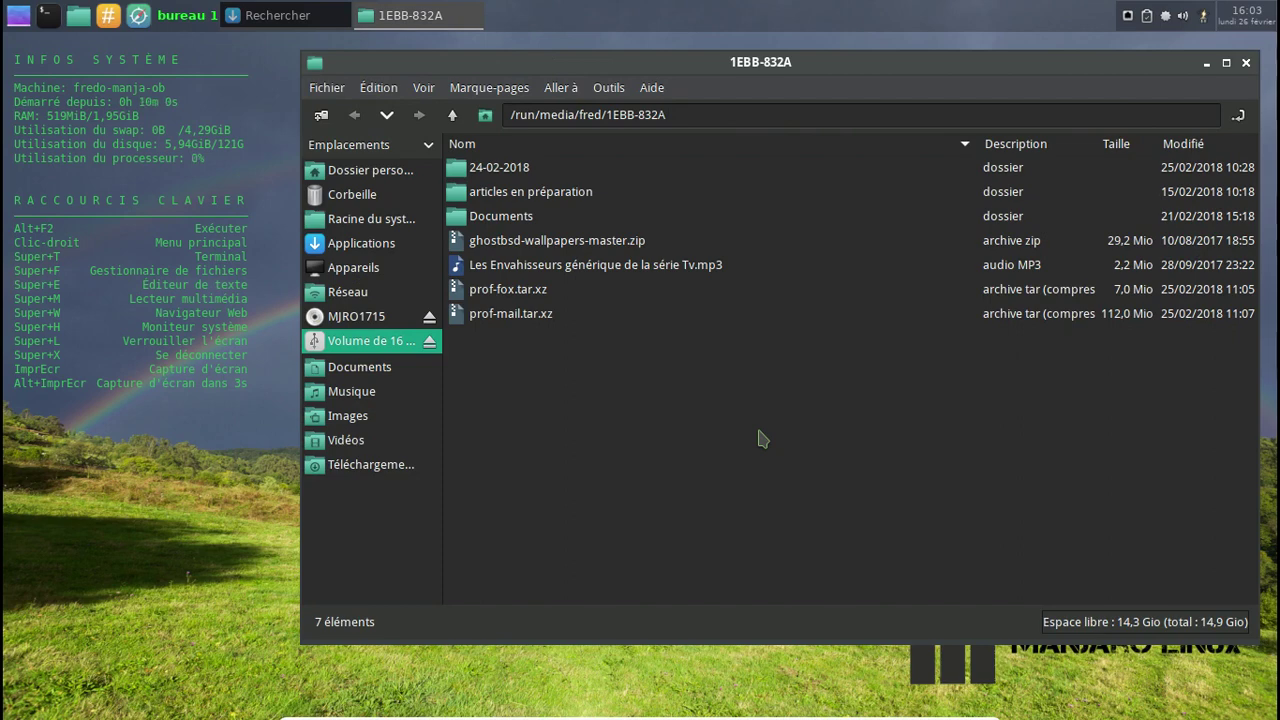
Step: Display the USB volume's files in compact and then icon view, and browse the network locations and the home folder
{"action": "key", "text": "ctrl+2"}
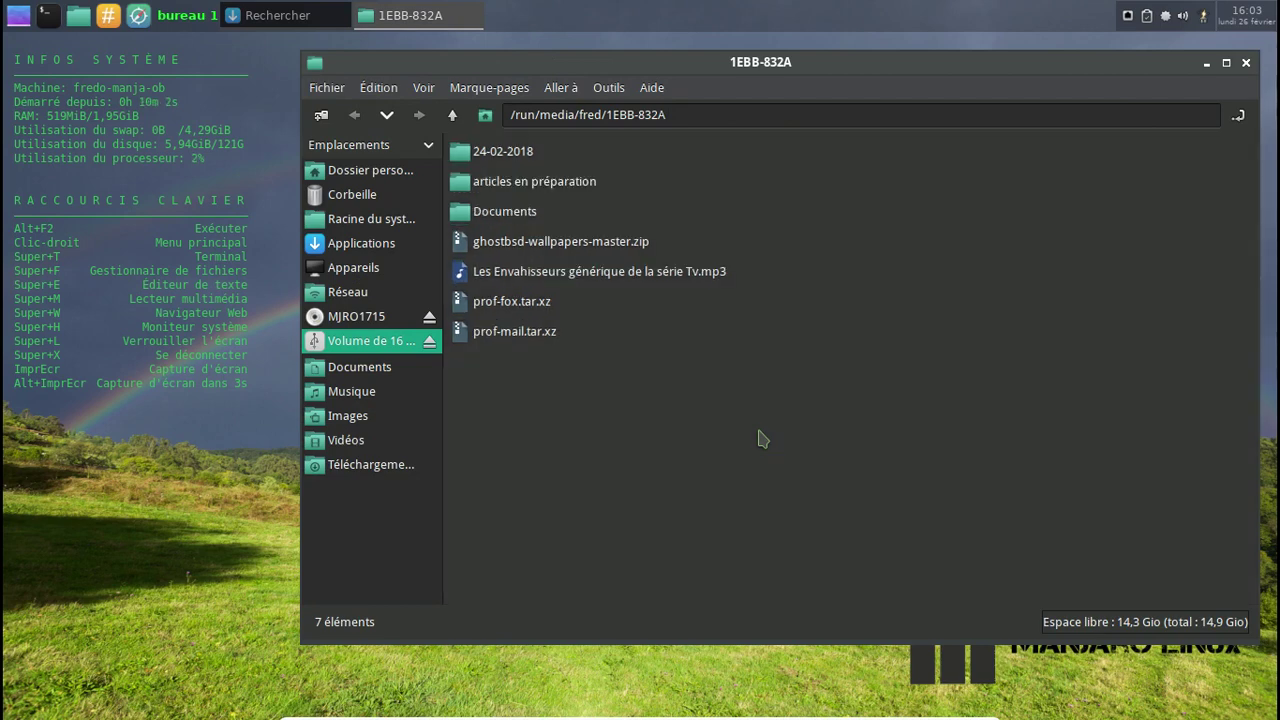
{"action": "key", "text": "ctrl+1"}
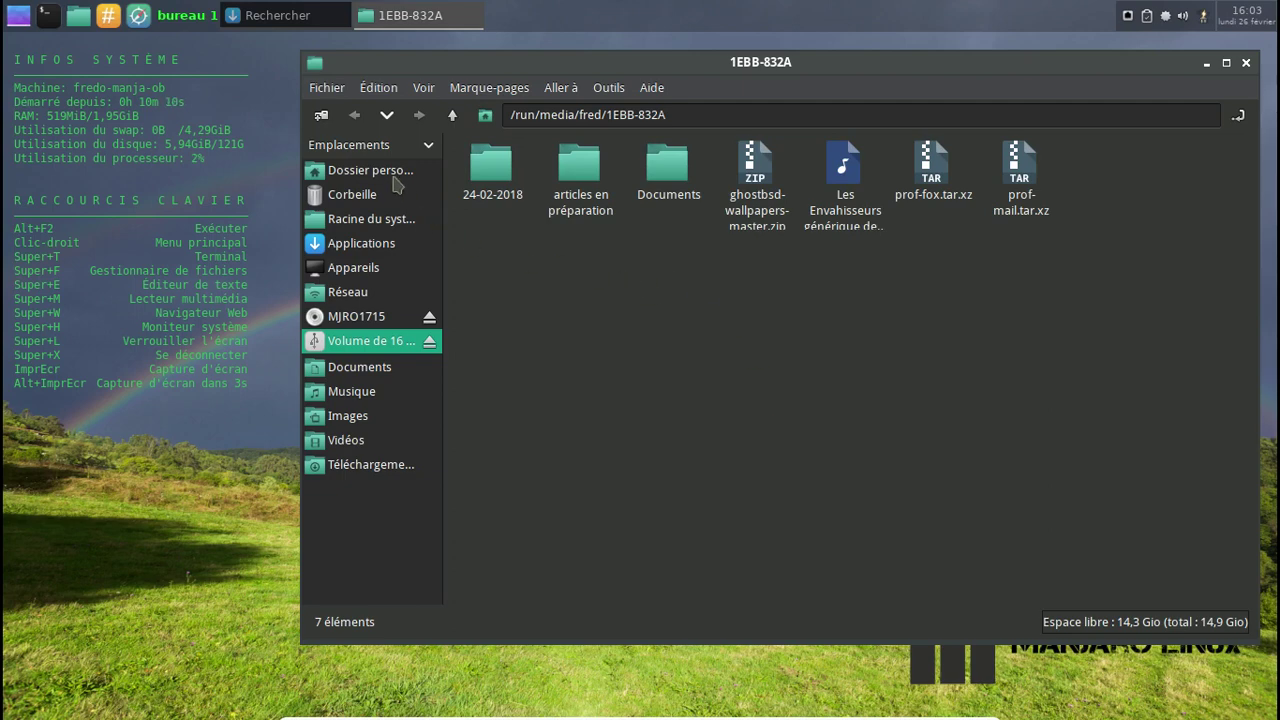
{"action": "left_click", "coordinate": [355, 293]}
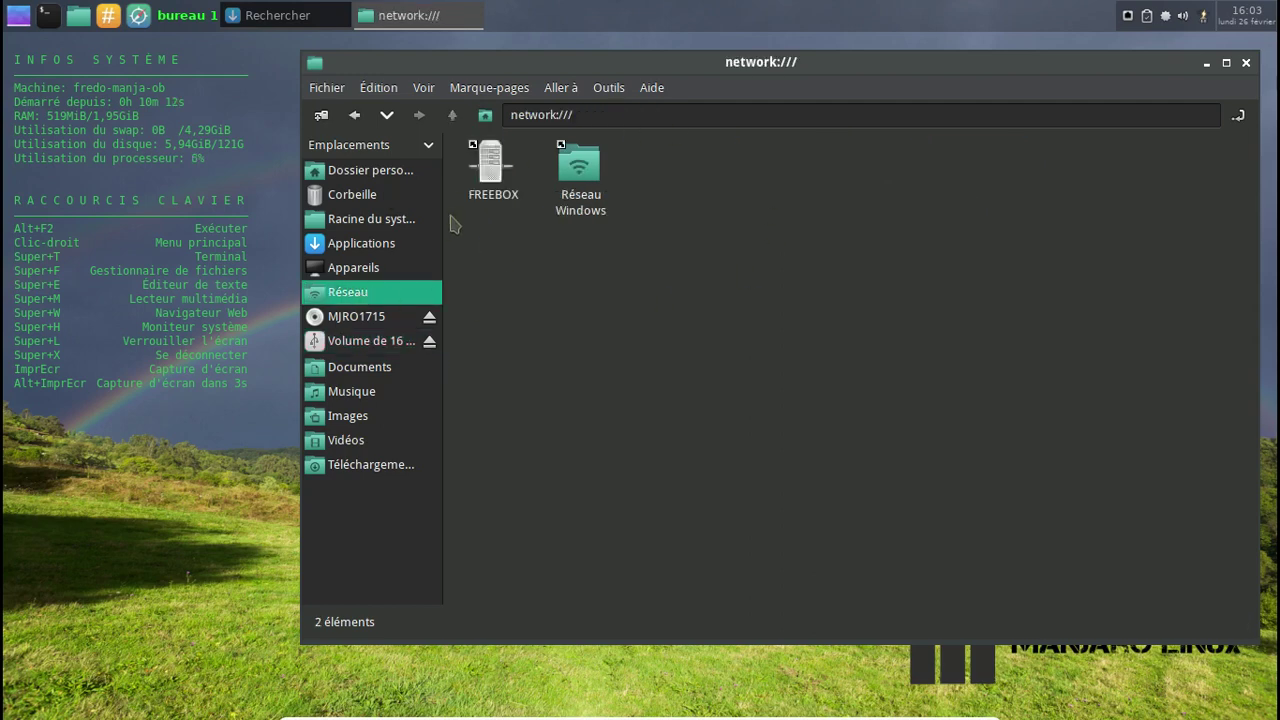
{"action": "left_click", "coordinate": [367, 174]}
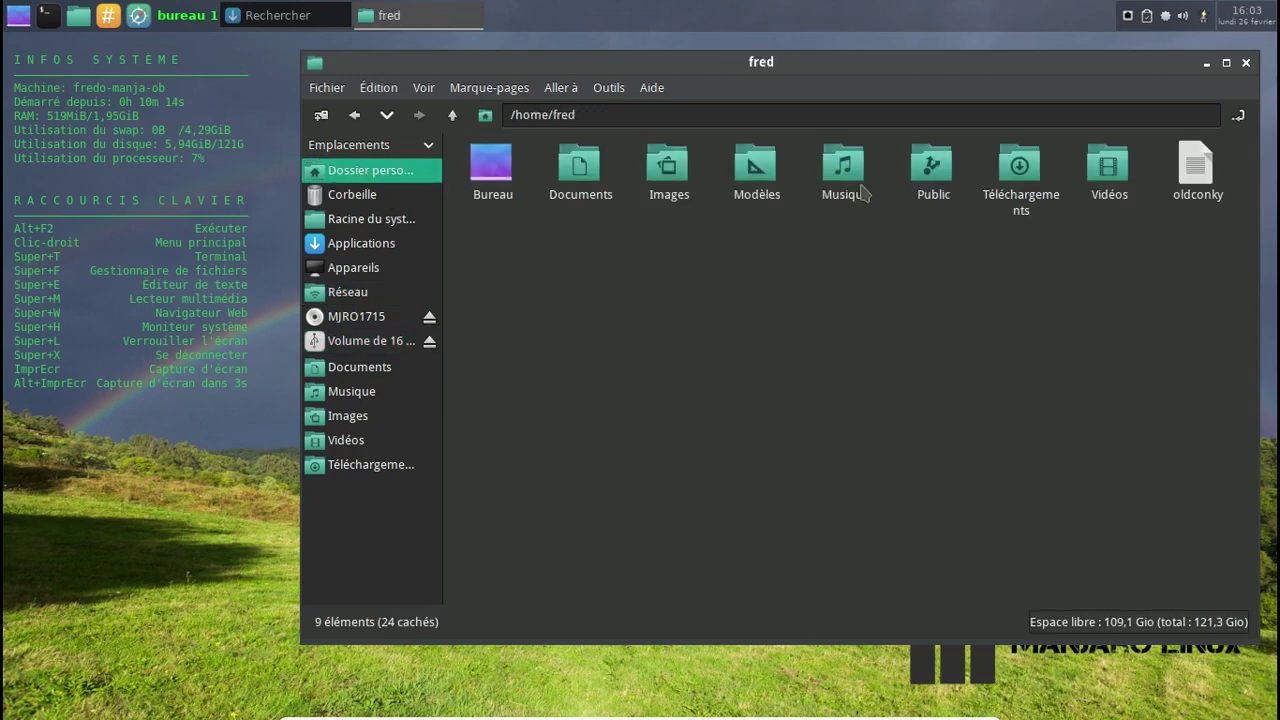
Step: View the compression options for the Téléchargements folder, dismiss them without creating an archive, and close the file manager
{"action": "right_click", "coordinate": [1022, 182]}
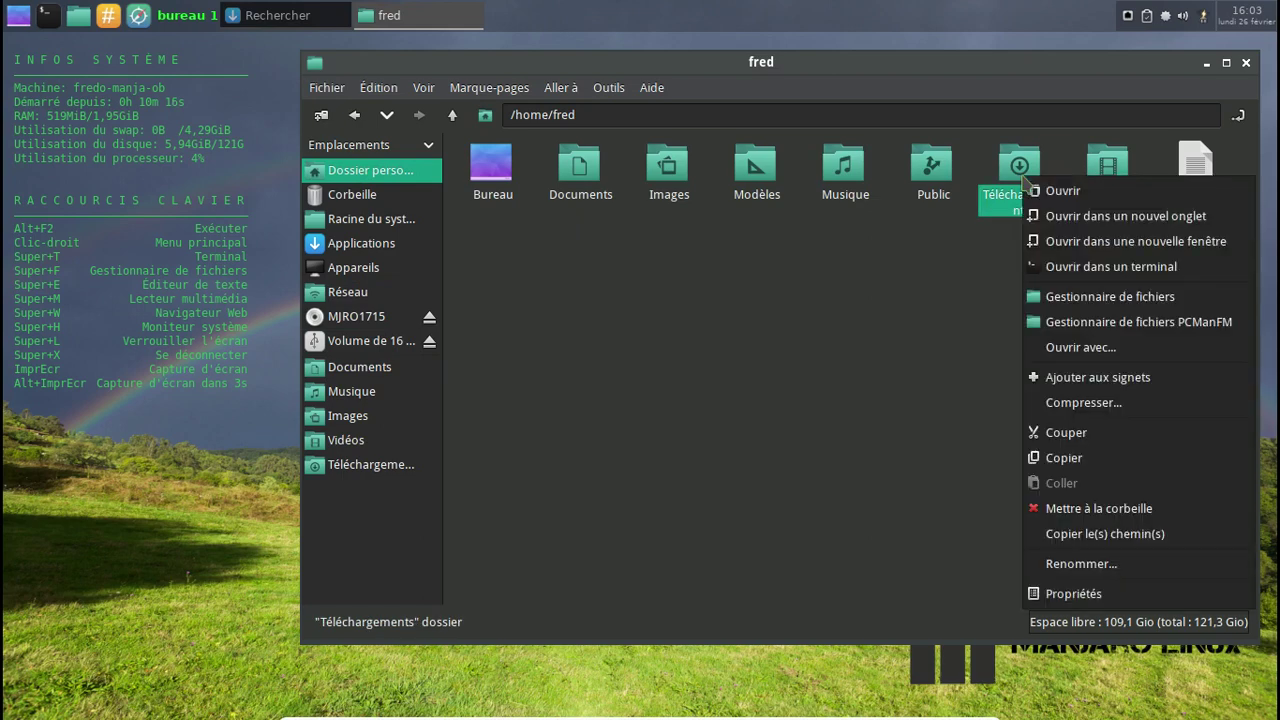
{"action": "left_click", "coordinate": [1164, 410]}
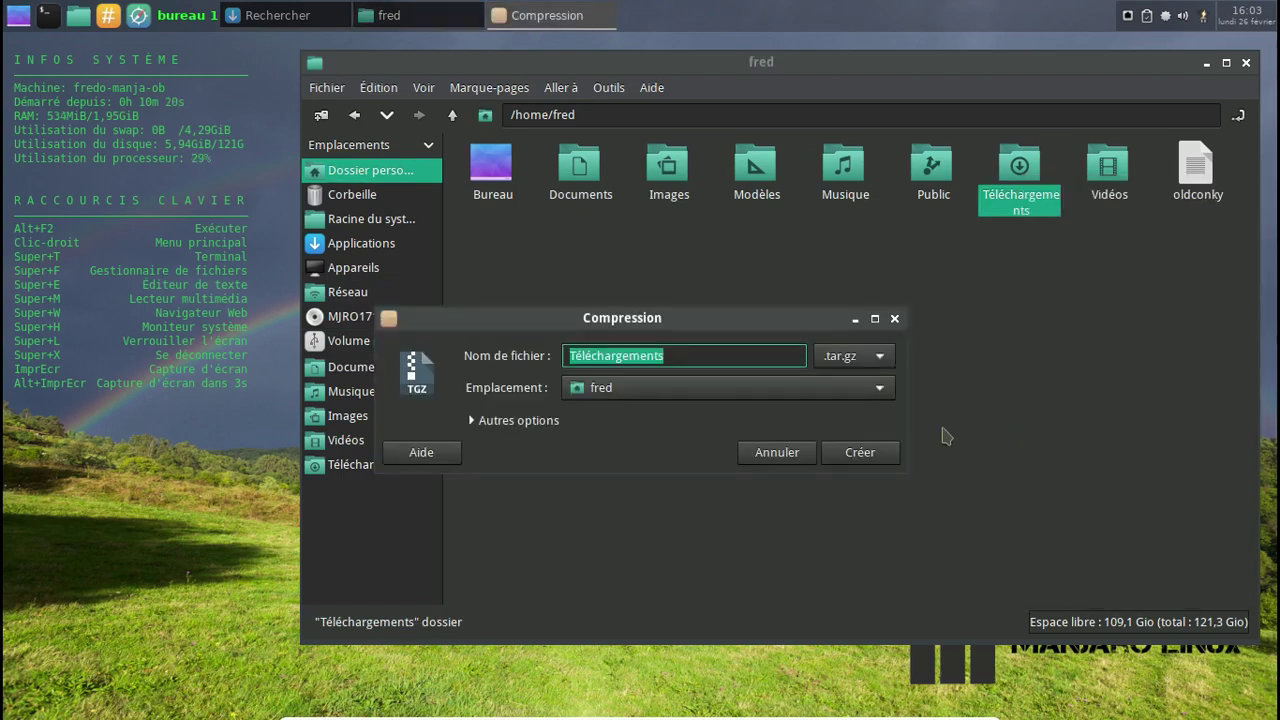
{"action": "left_click", "coordinate": [797, 452]}
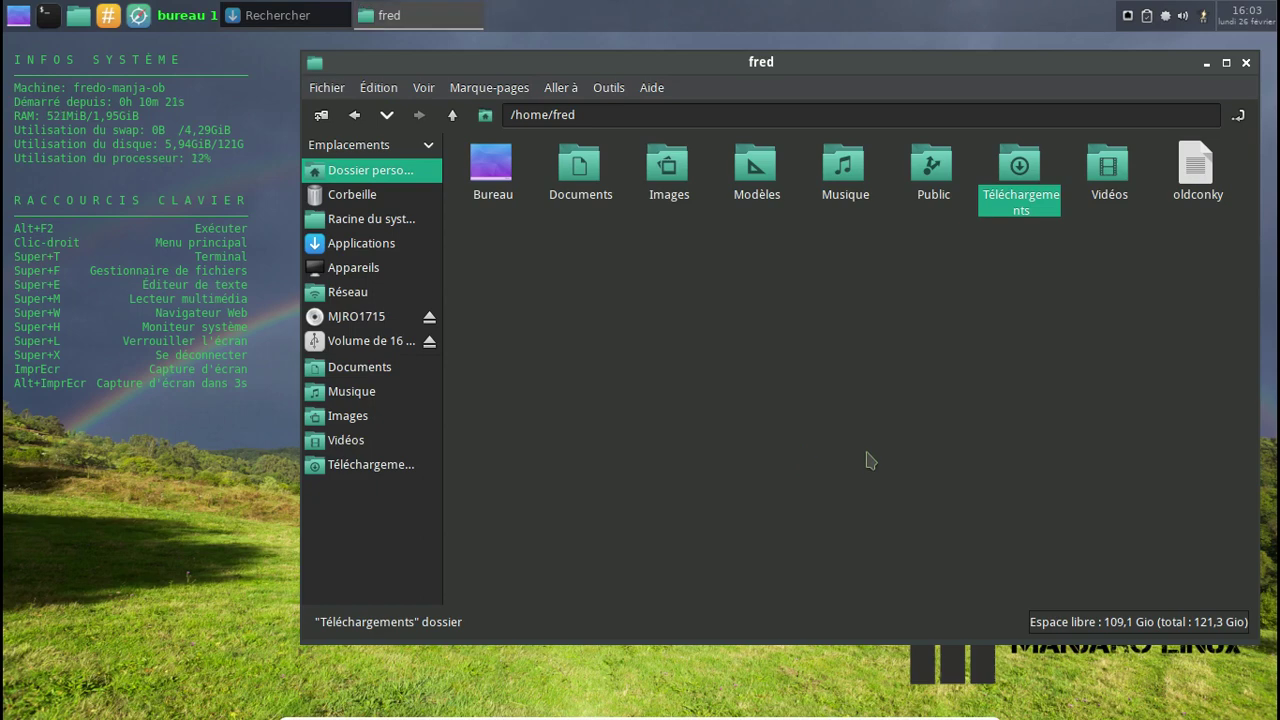
{"action": "left_click", "coordinate": [1246, 63]}
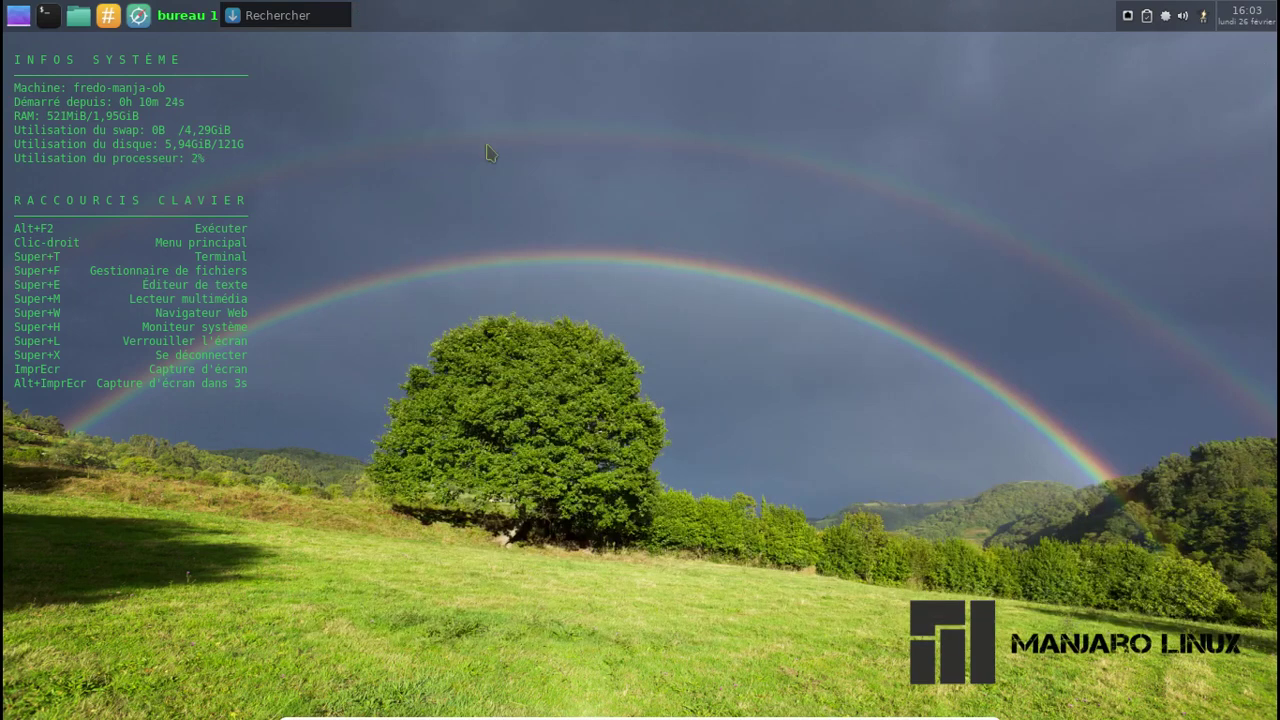
Step: Eject the removable USB volume from a new file manager window, and close the window
{"action": "left_click", "coordinate": [76, 16]}
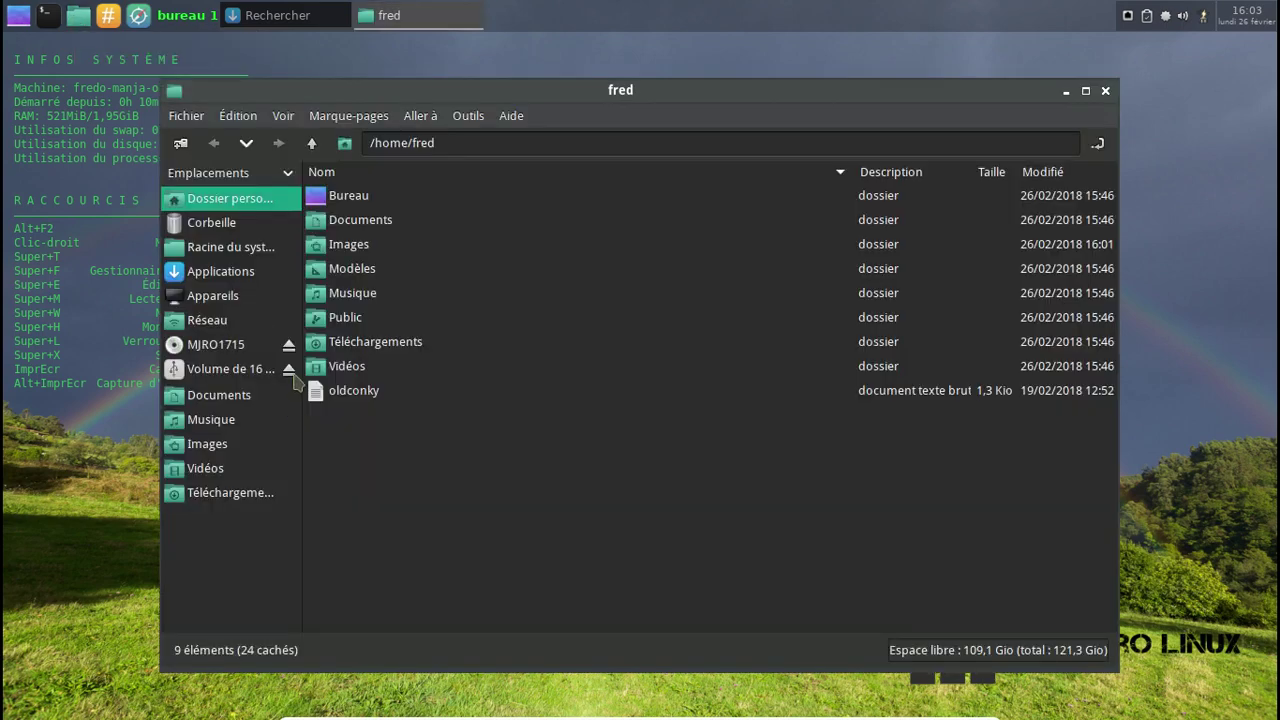
{"action": "right_click", "coordinate": [254, 370]}
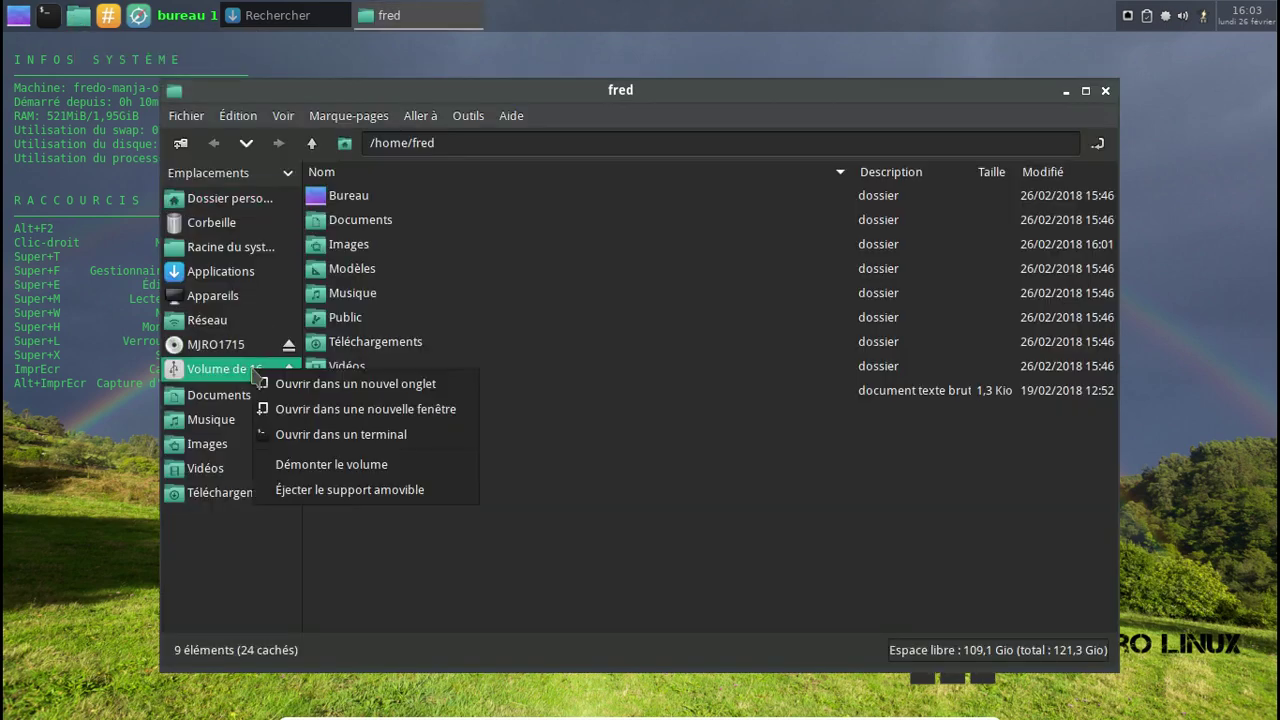
{"action": "left_click", "coordinate": [345, 489]}
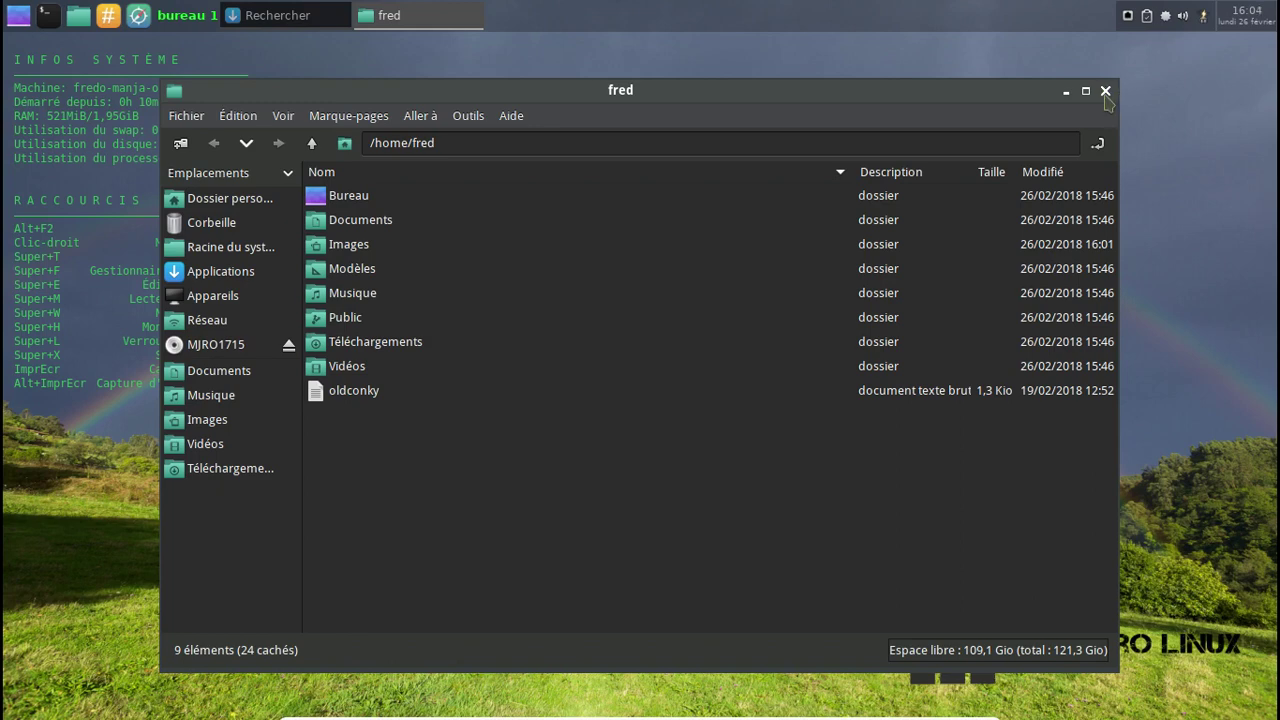
{"action": "left_click", "coordinate": [1105, 92]}
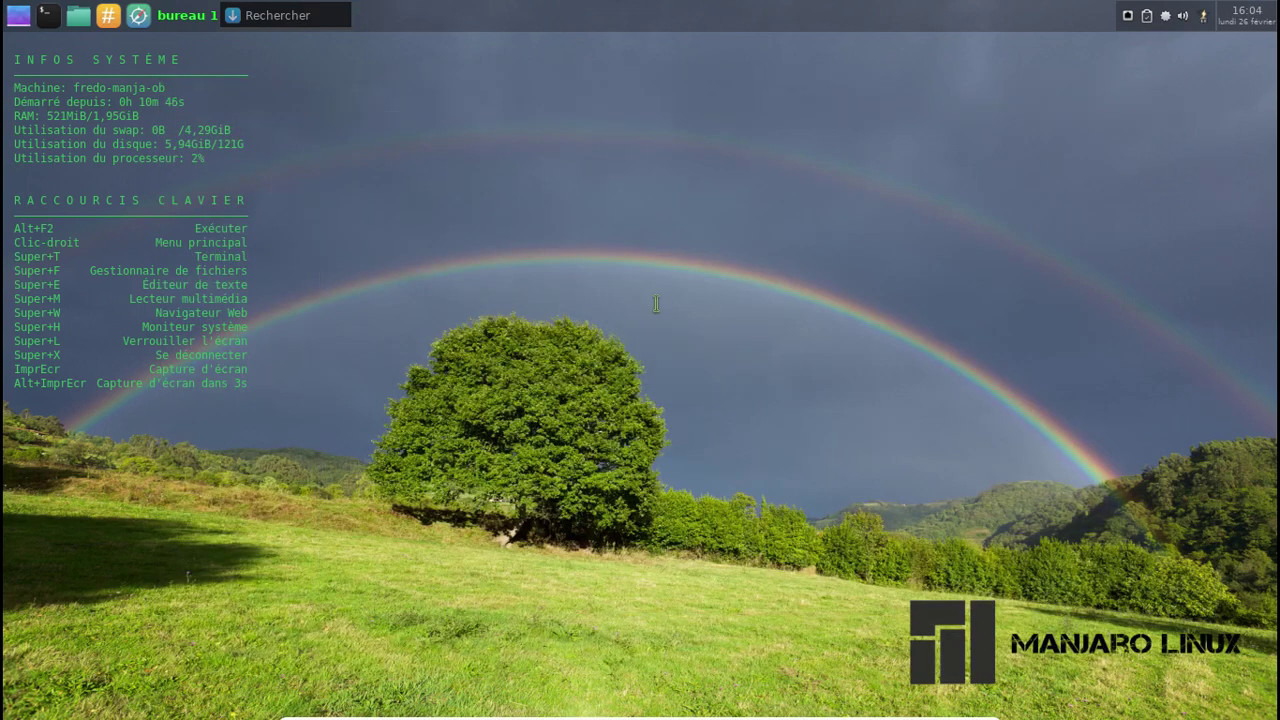
Step: Restore the package manager window and look over the installed office and multimedia applications
{"action": "key", "text": "alt+Tab"}
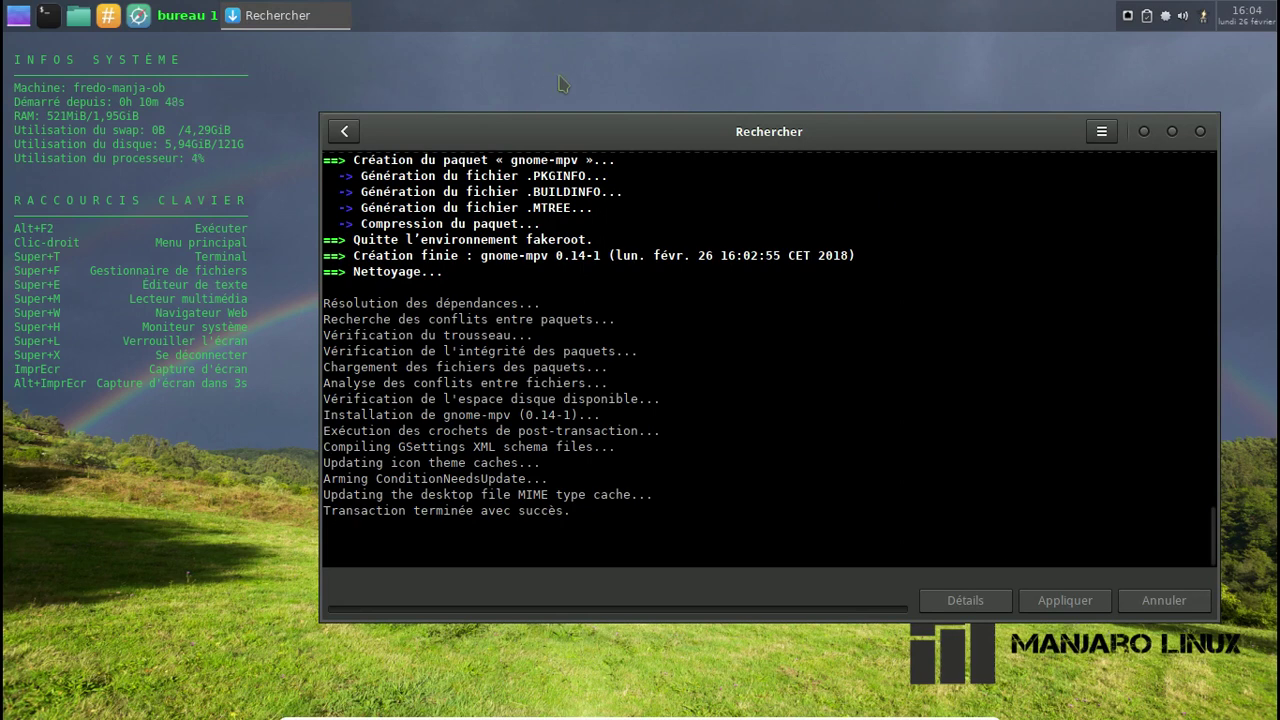
{"action": "right_click", "coordinate": [528, 72]}
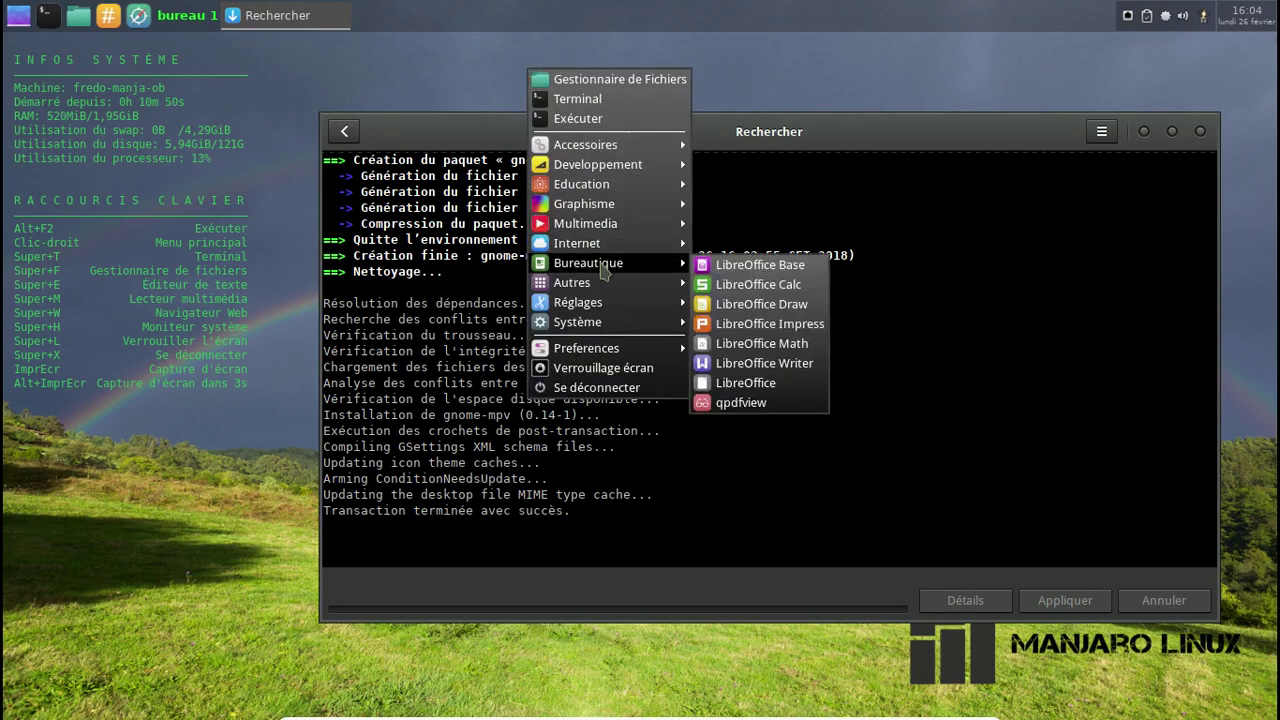
{"action": "mouse_move", "coordinate": [602, 232]}
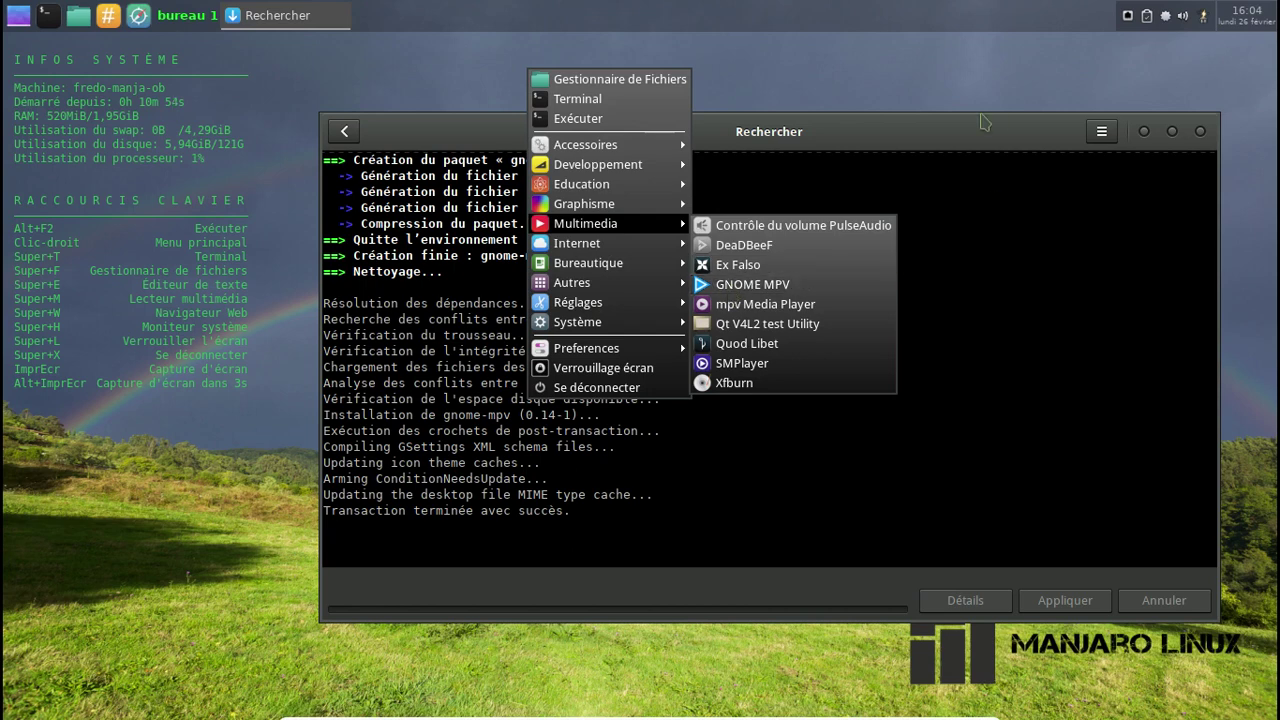
{"action": "left_click", "coordinate": [952, 98]}
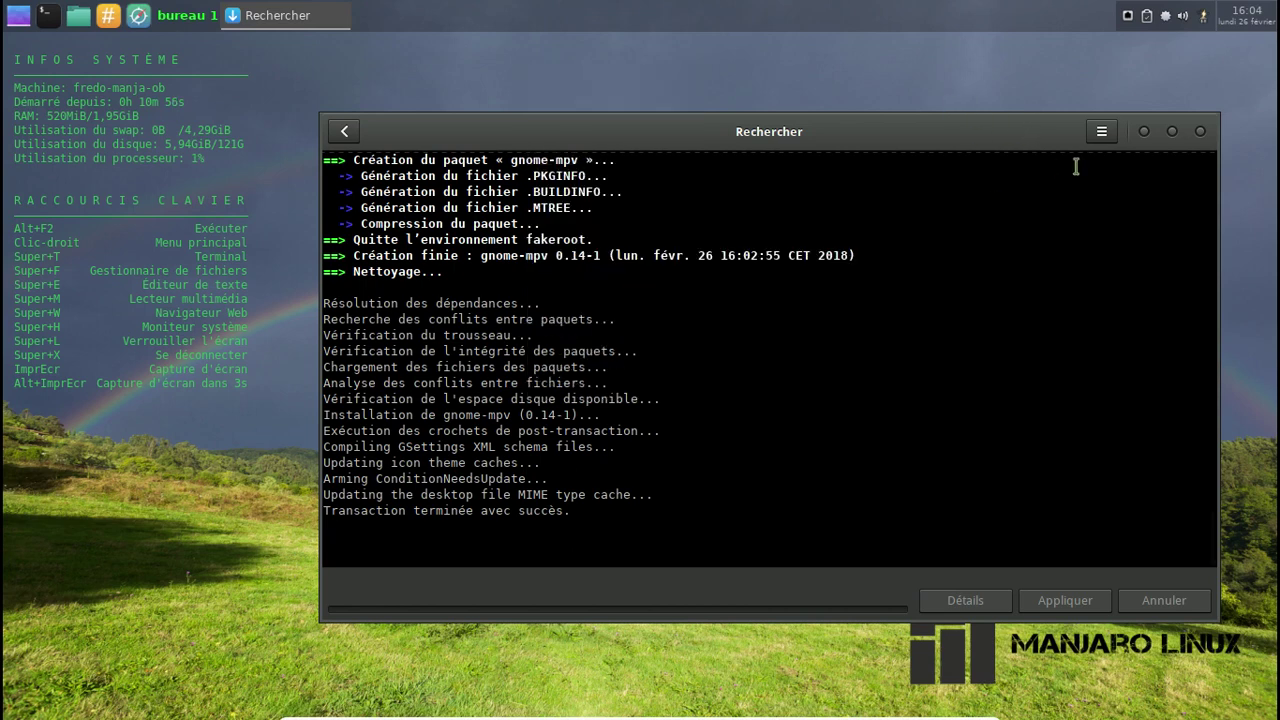
Step: Open the Openbox RC configuration file in Geany and move the editor window toward the middle of the desktop
{"action": "right_click", "coordinate": [456, 66]}
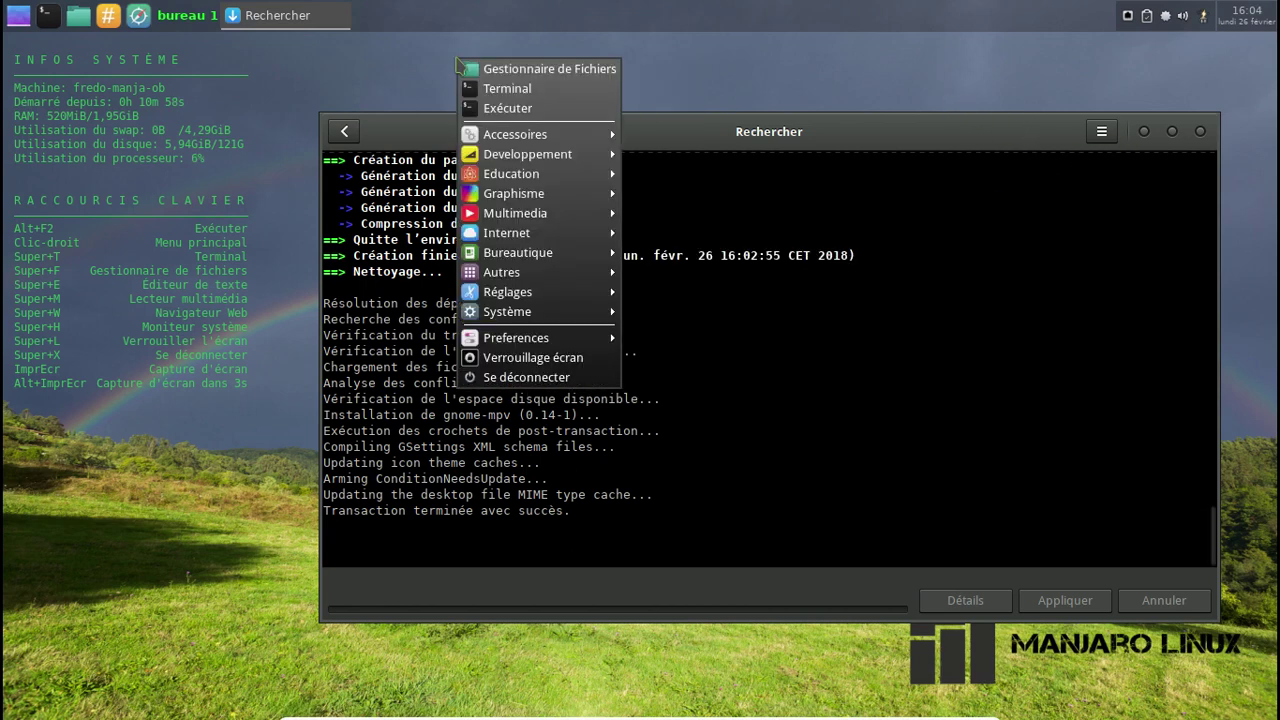
{"action": "mouse_move", "coordinate": [570, 338]}
{"action": "mouse_move", "coordinate": [744, 506]}
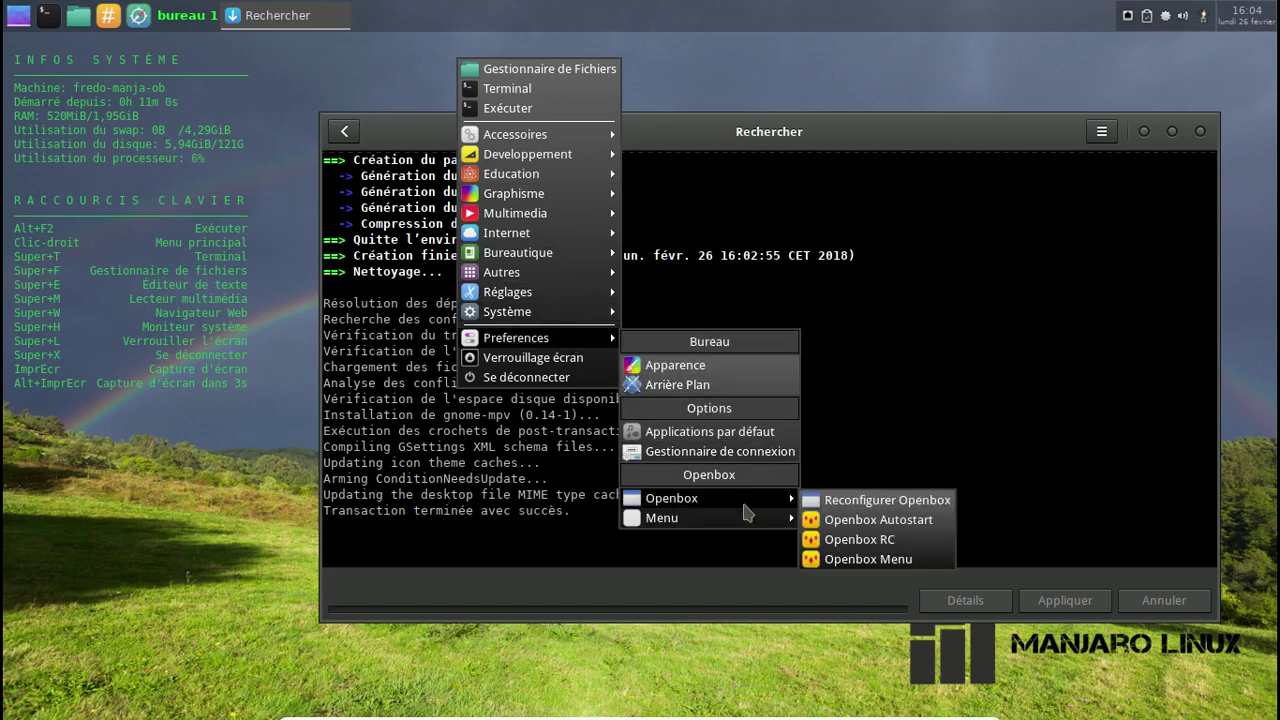
{"action": "left_click", "coordinate": [863, 546]}
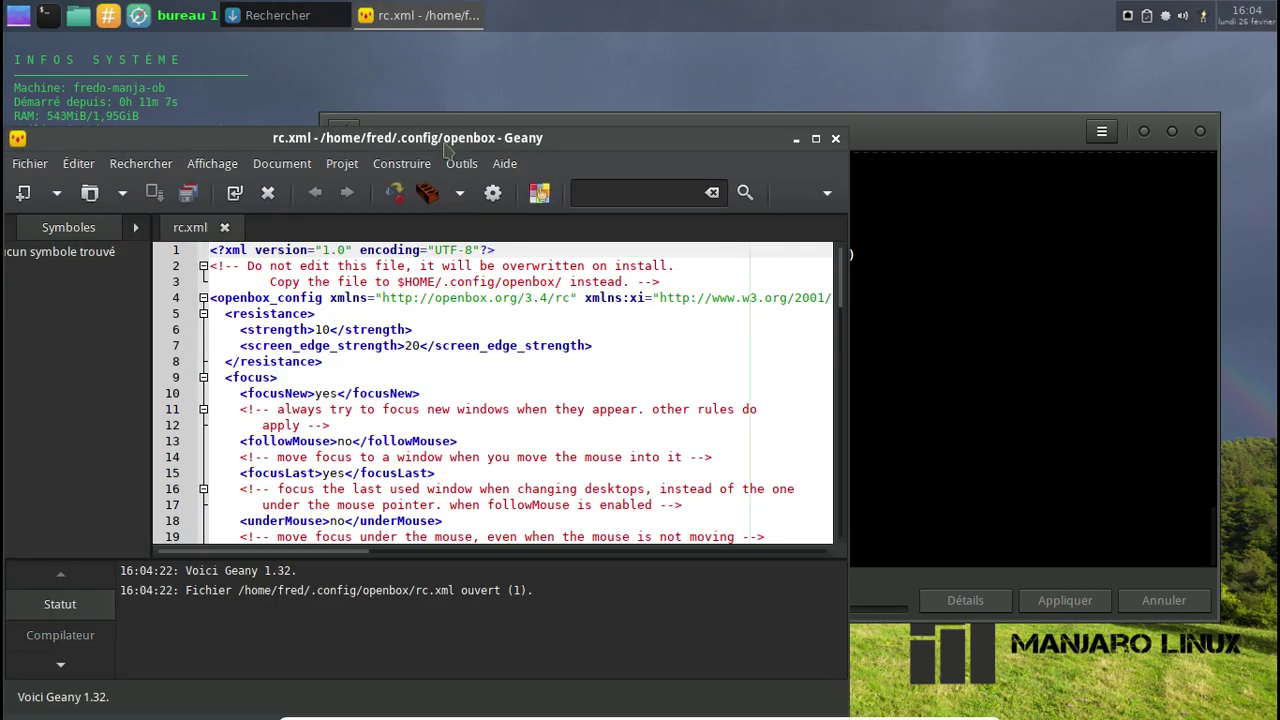
{"action": "left_click_drag", "start_coordinate": [461, 128], "coordinate": [792, 60]}
Step: Set the command of the W-m "lecteur multimedia" keybinding to gnome-mpv in rc.xml, save the file and close Geany
{"action": "scroll", "coordinate": [800, 308], "scroll_direction": "down", "scroll_amount": 20}
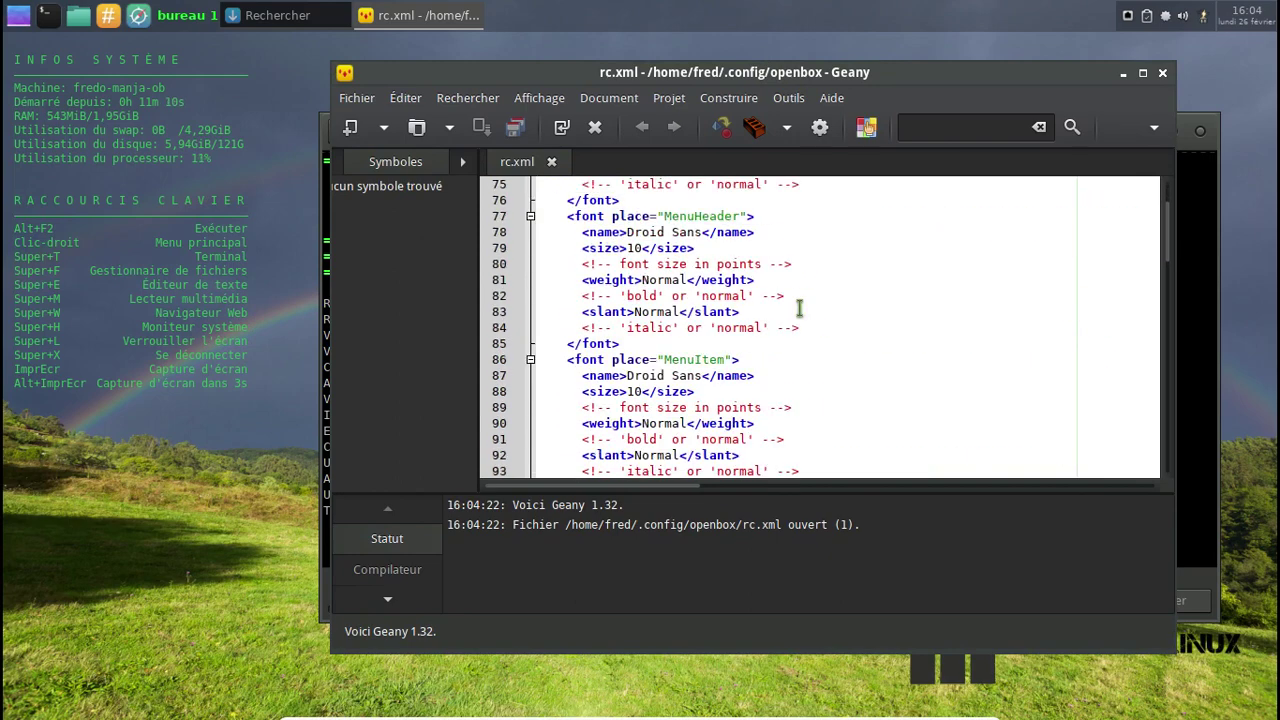
{"action": "scroll", "coordinate": [800, 308], "scroll_direction": "down", "scroll_amount": 20}
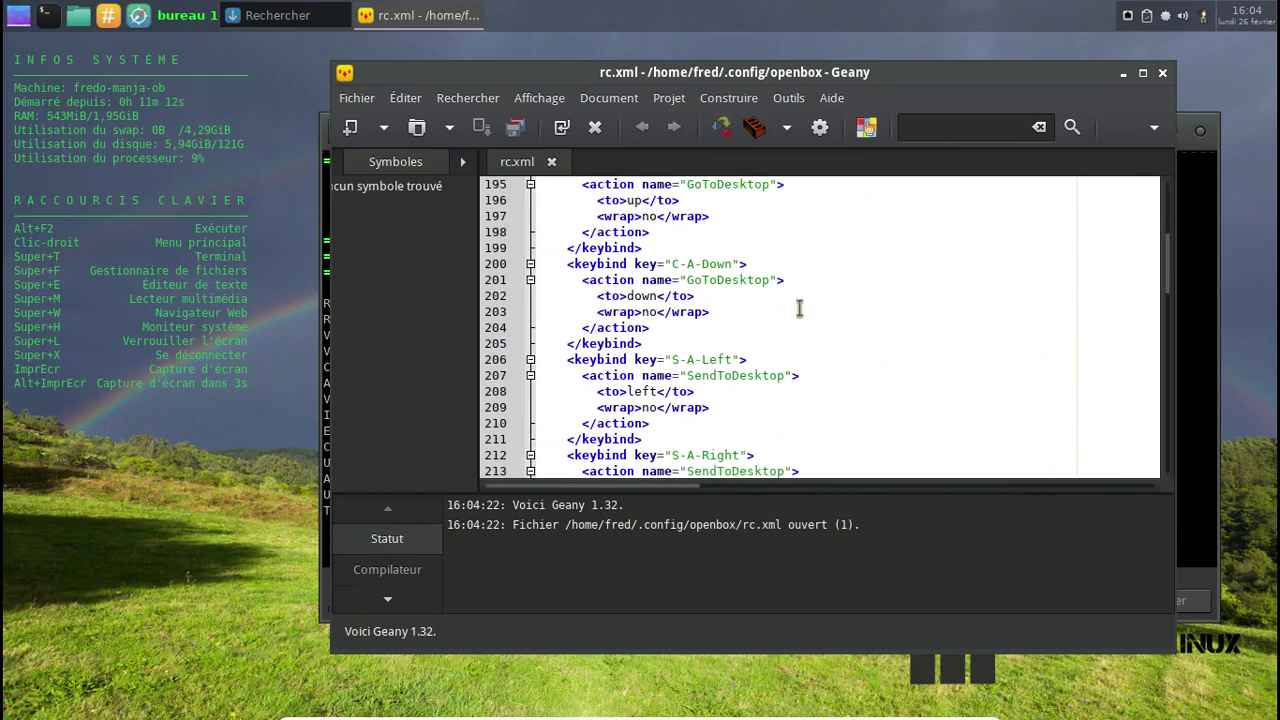
{"action": "scroll", "coordinate": [800, 308], "scroll_direction": "down", "scroll_amount": 15}
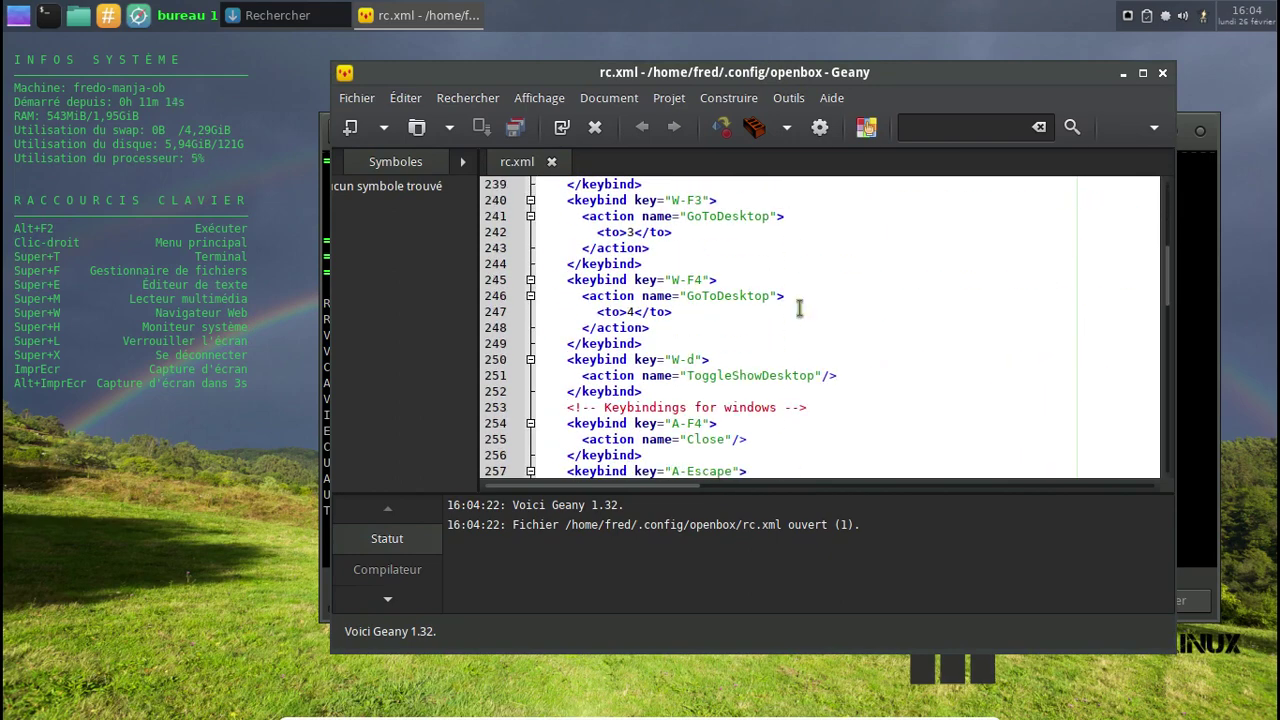
{"action": "scroll", "coordinate": [800, 308], "scroll_direction": "down", "scroll_amount": 7}
{"action": "scroll", "coordinate": [800, 308], "scroll_direction": "down", "scroll_amount": 7}
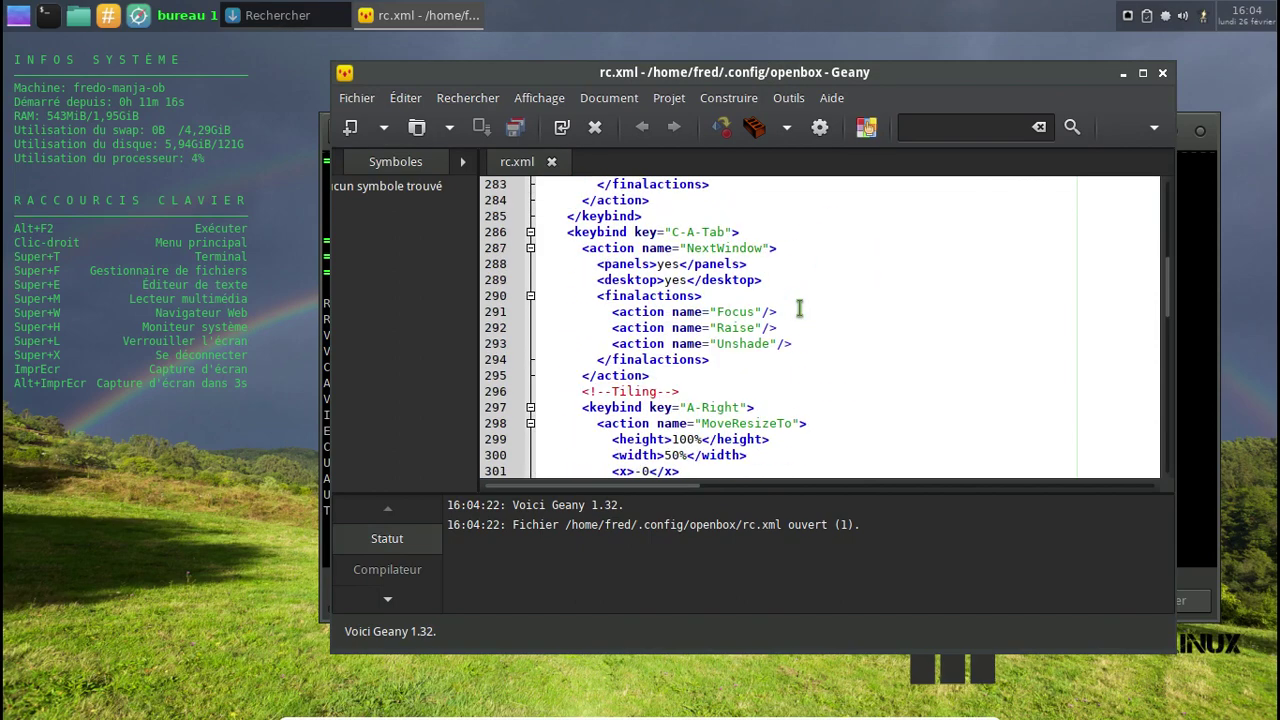
{"action": "scroll", "coordinate": [800, 308], "scroll_direction": "up", "scroll_amount": 15}
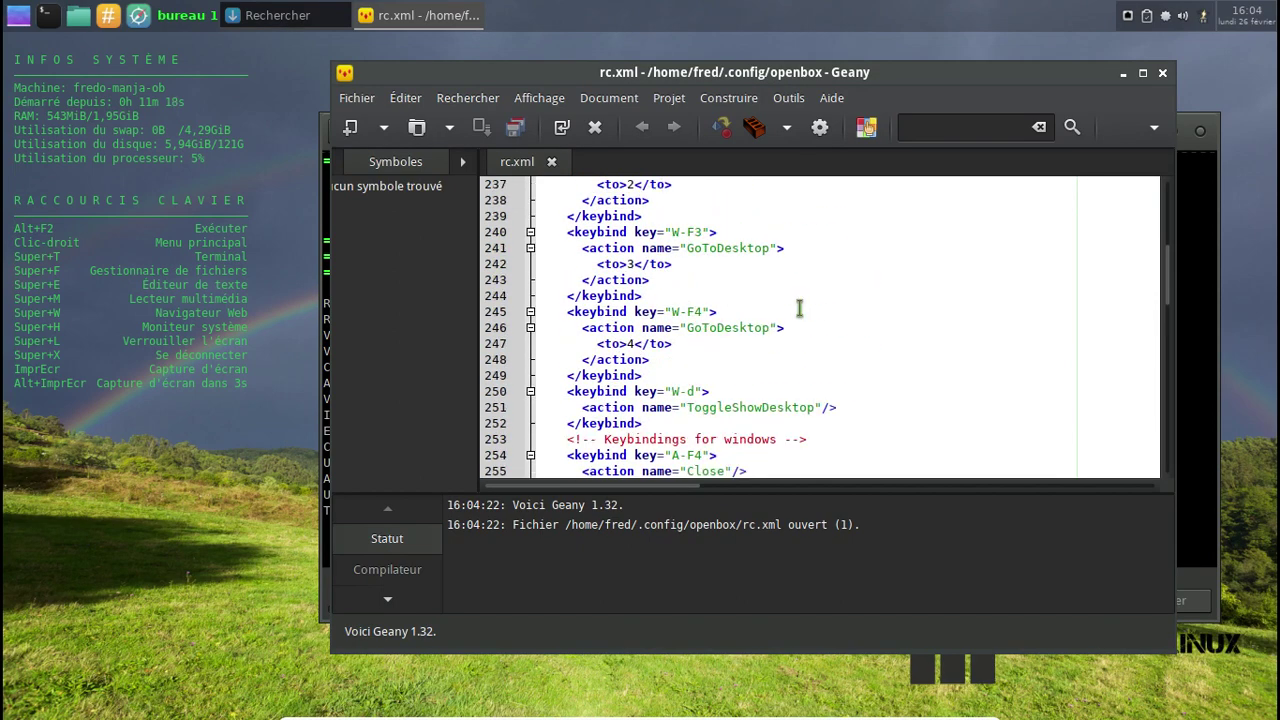
{"action": "scroll", "coordinate": [800, 308], "scroll_direction": "up", "scroll_amount": 12}
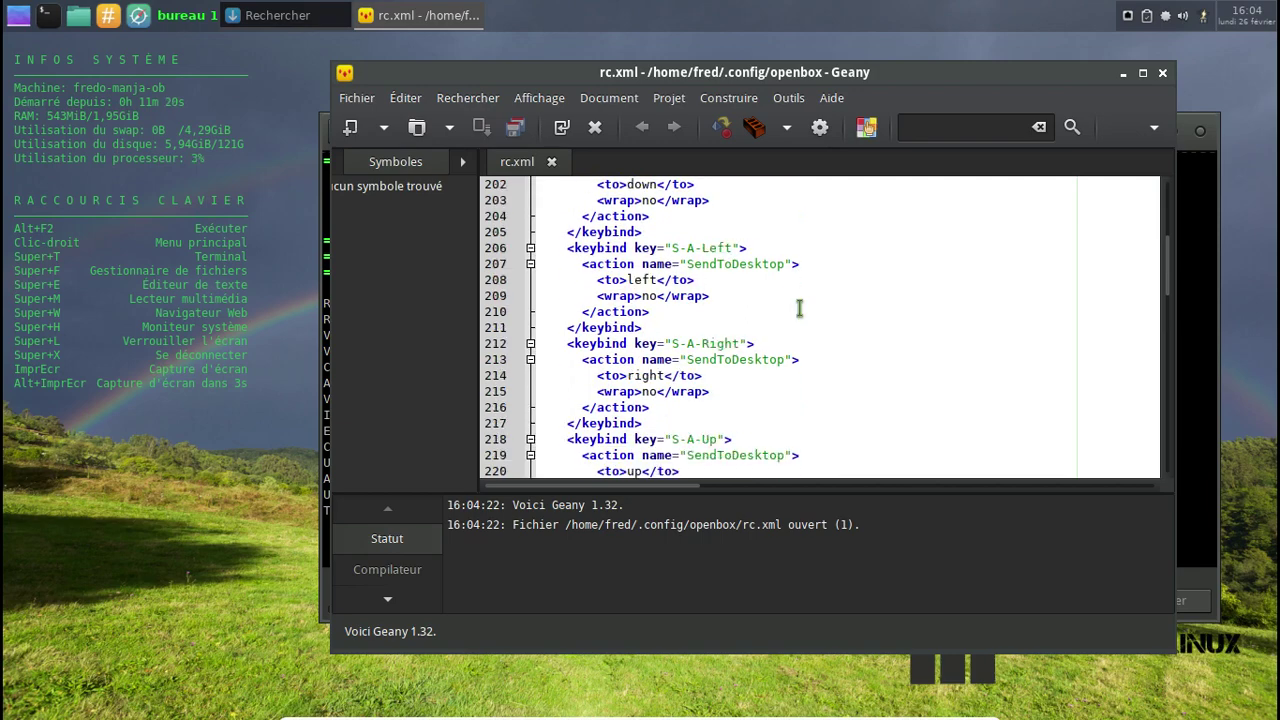
{"action": "scroll", "coordinate": [800, 308], "scroll_direction": "up", "scroll_amount": 10}
{"action": "scroll", "coordinate": [800, 308], "scroll_direction": "down", "scroll_amount": 10}
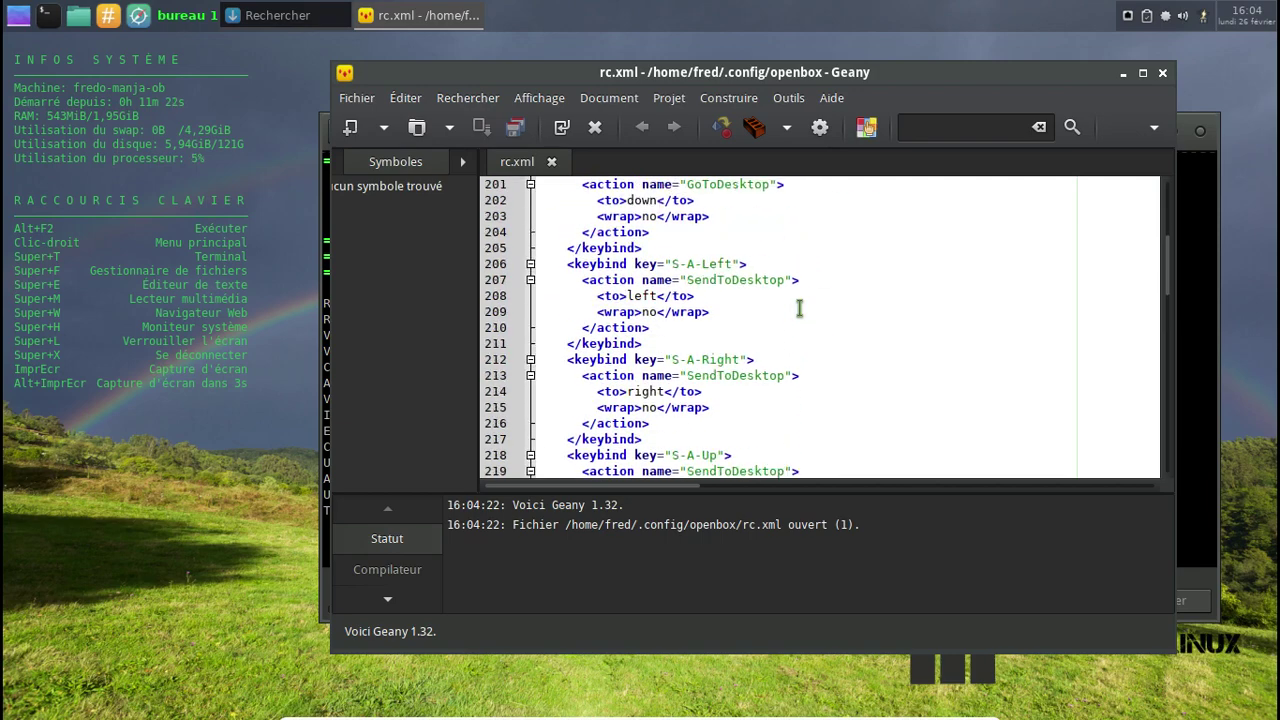
{"action": "scroll", "coordinate": [800, 308], "scroll_direction": "down", "scroll_amount": 20}
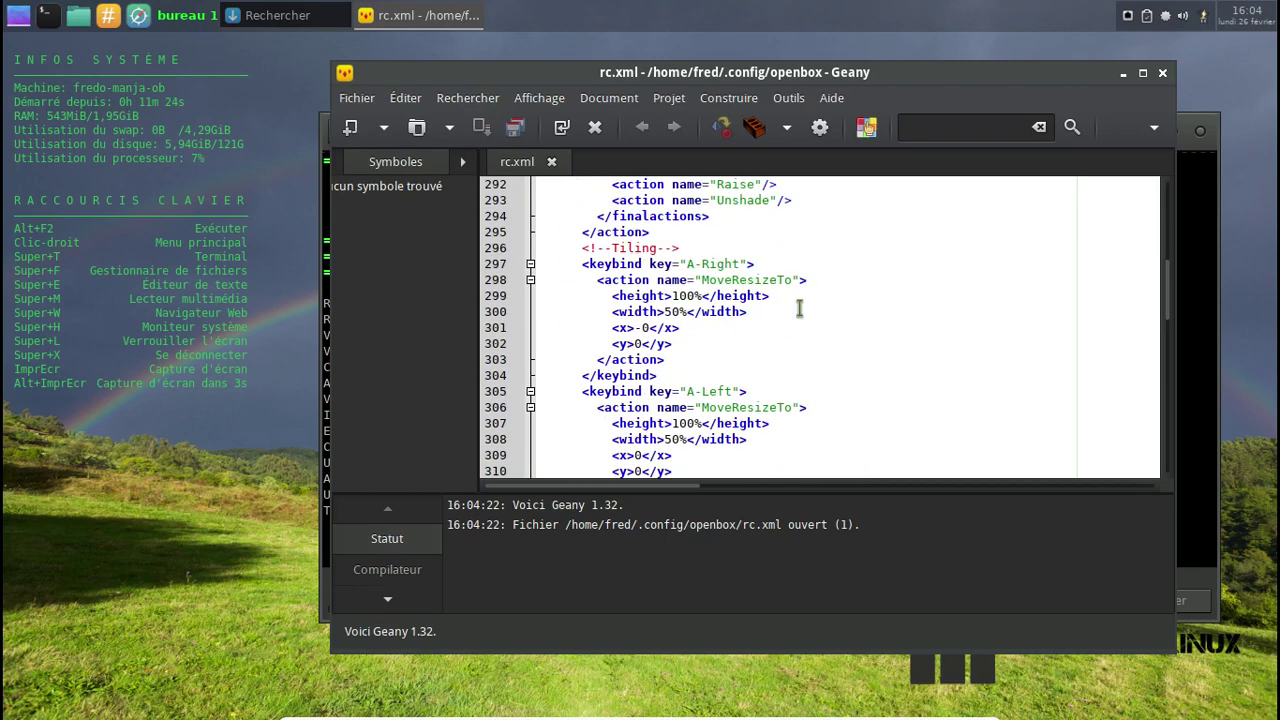
{"action": "scroll", "coordinate": [800, 308], "scroll_direction": "down", "scroll_amount": 20}
{"action": "scroll", "coordinate": [800, 308], "scroll_direction": "down", "scroll_amount": 9}
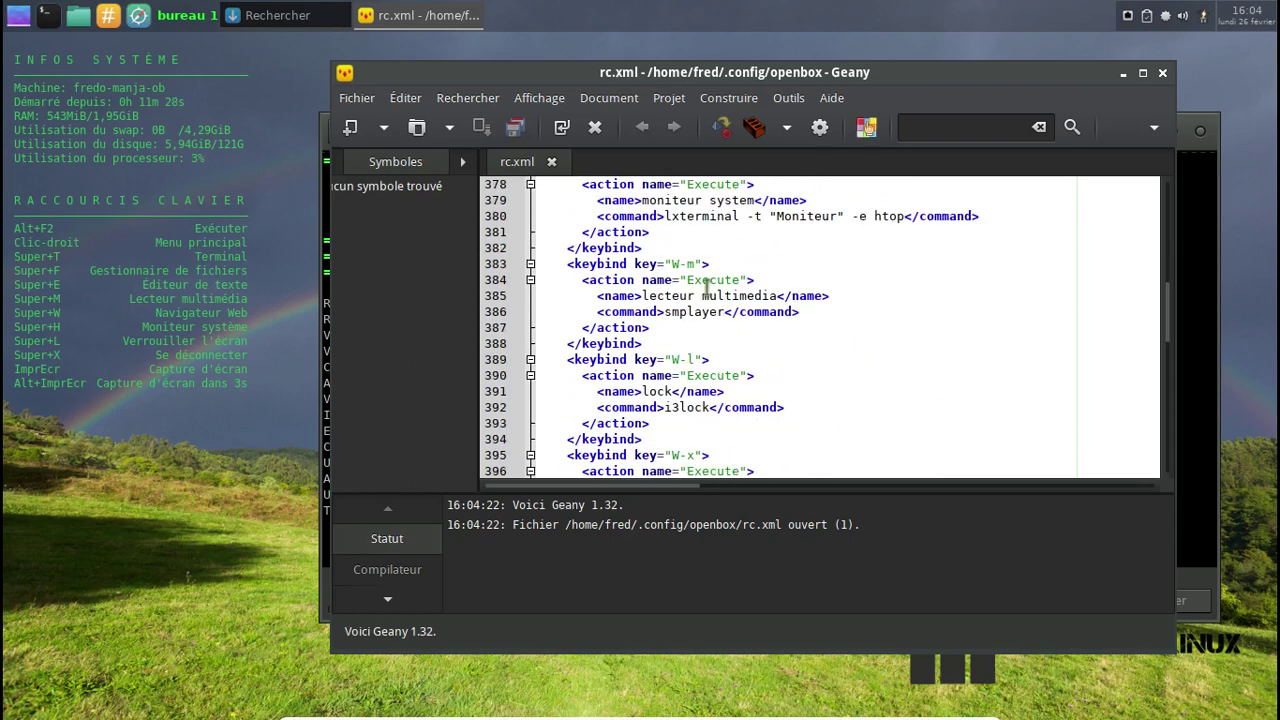
{"action": "double_click", "coordinate": [694, 312]}
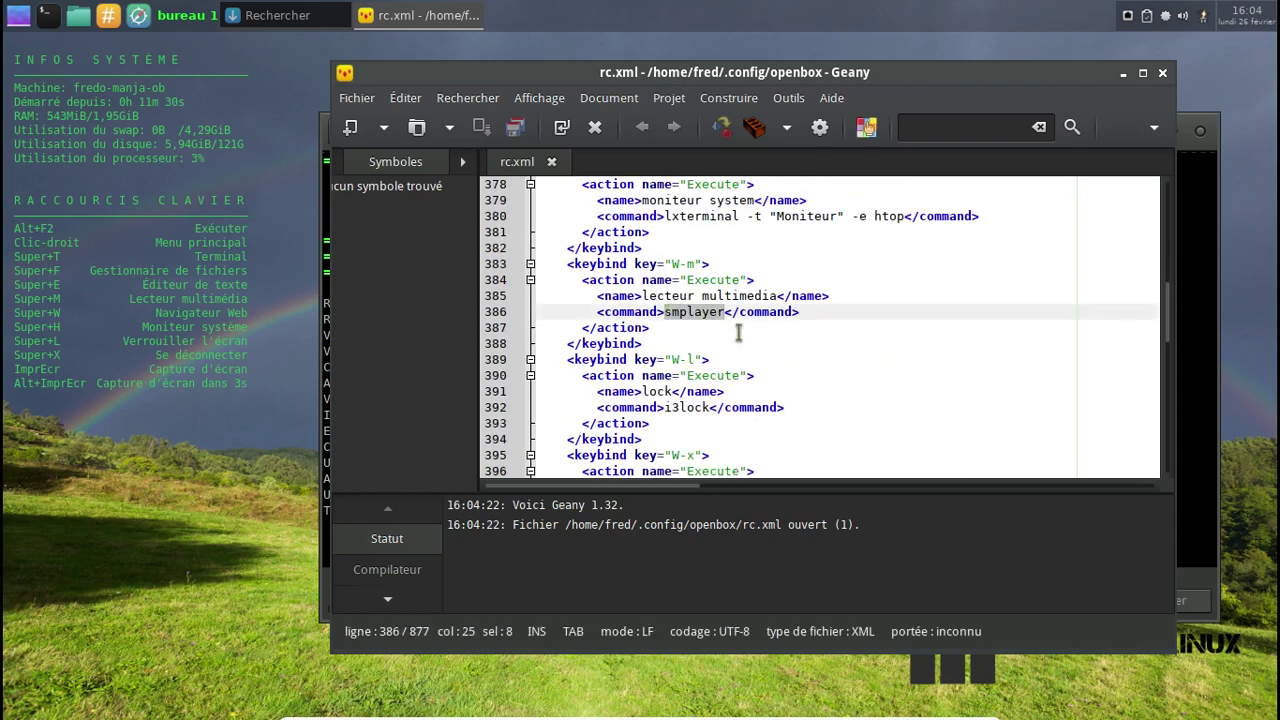
{"action": "type", "text": "gnome-"}
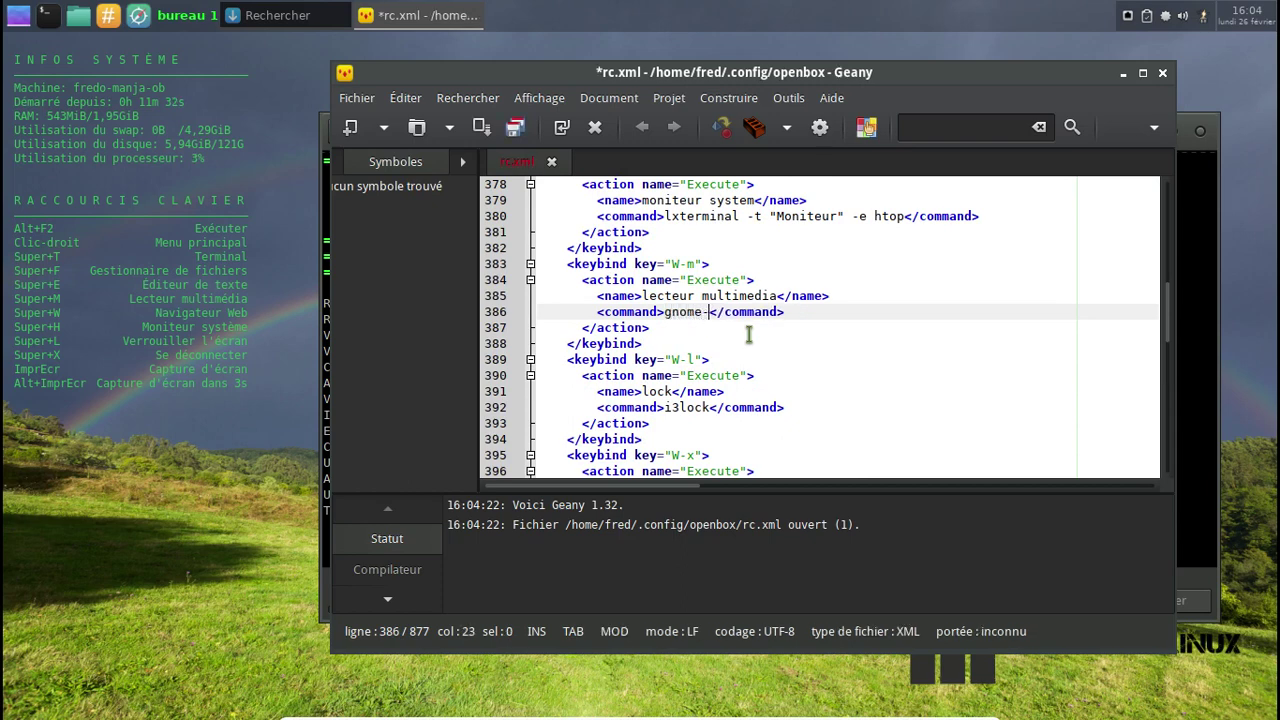
{"action": "type", "text": "mpv"}
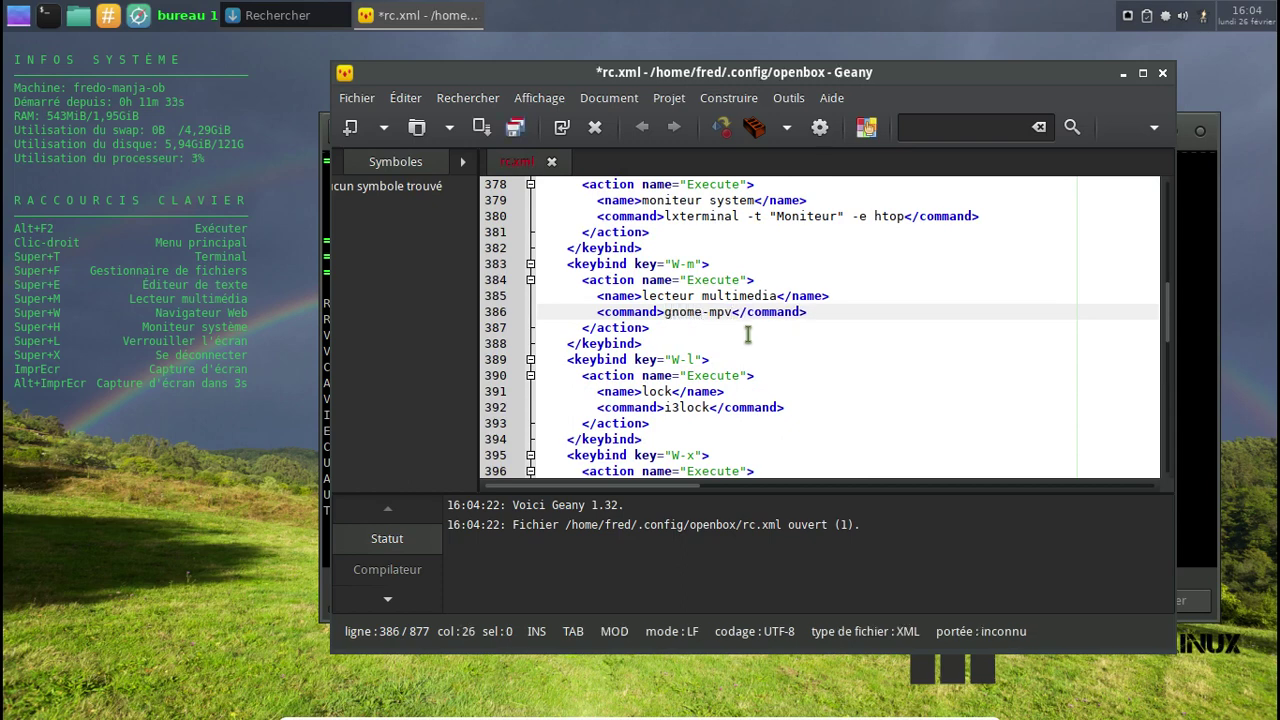
{"action": "left_click", "coordinate": [515, 127]}
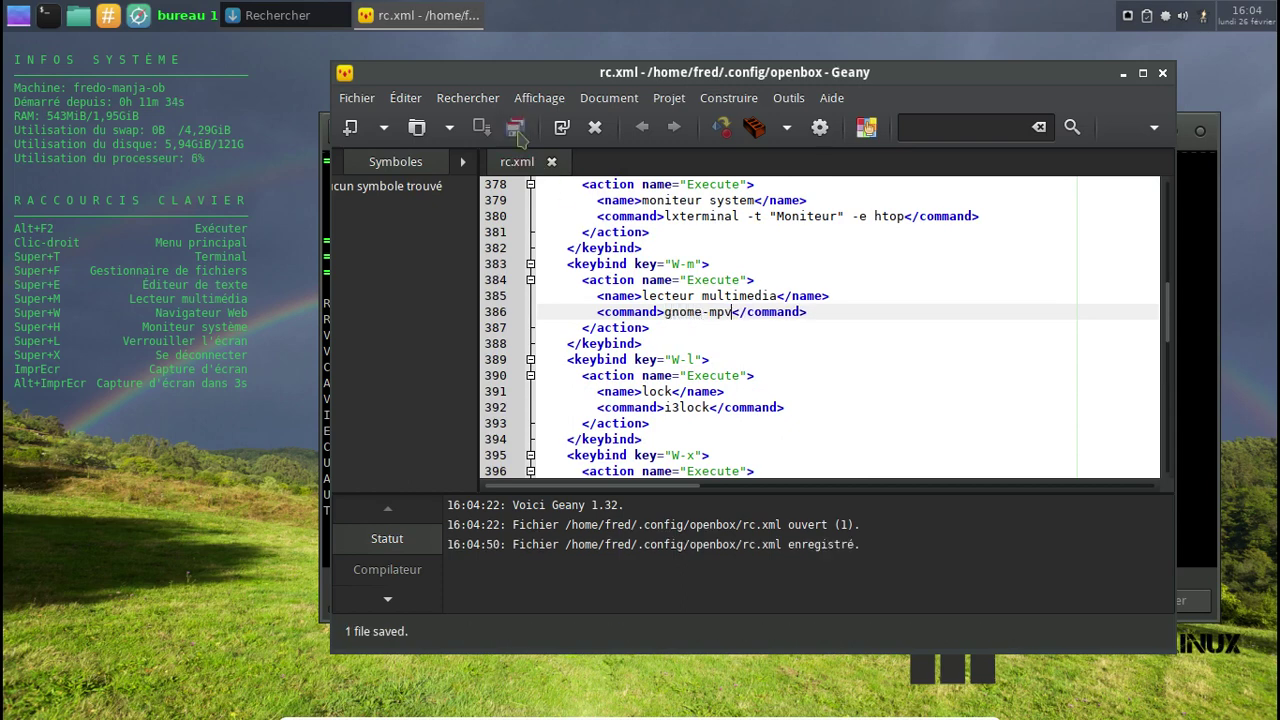
{"action": "left_click", "coordinate": [1164, 74]}
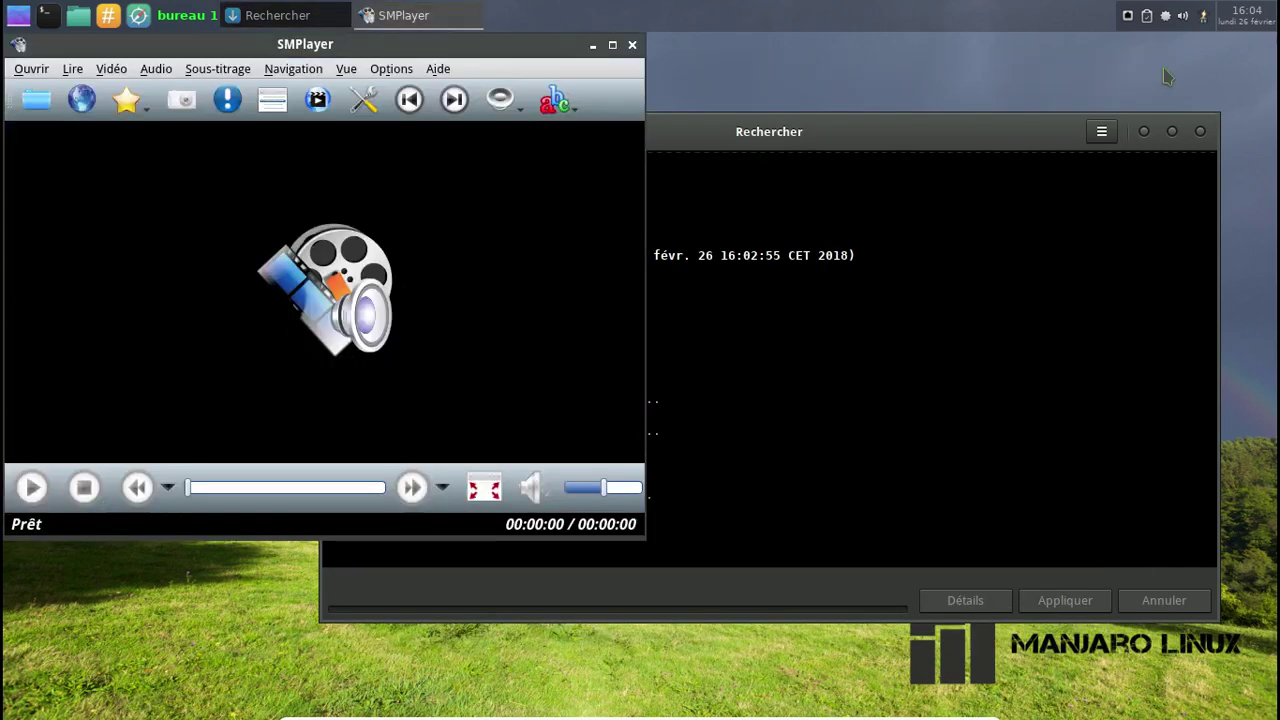
Step: Close SMPlayer and the package manager, log out of the session, and log back in with the account password
{"action": "left_click", "coordinate": [632, 44]}
{"action": "left_click", "coordinate": [1200, 131]}
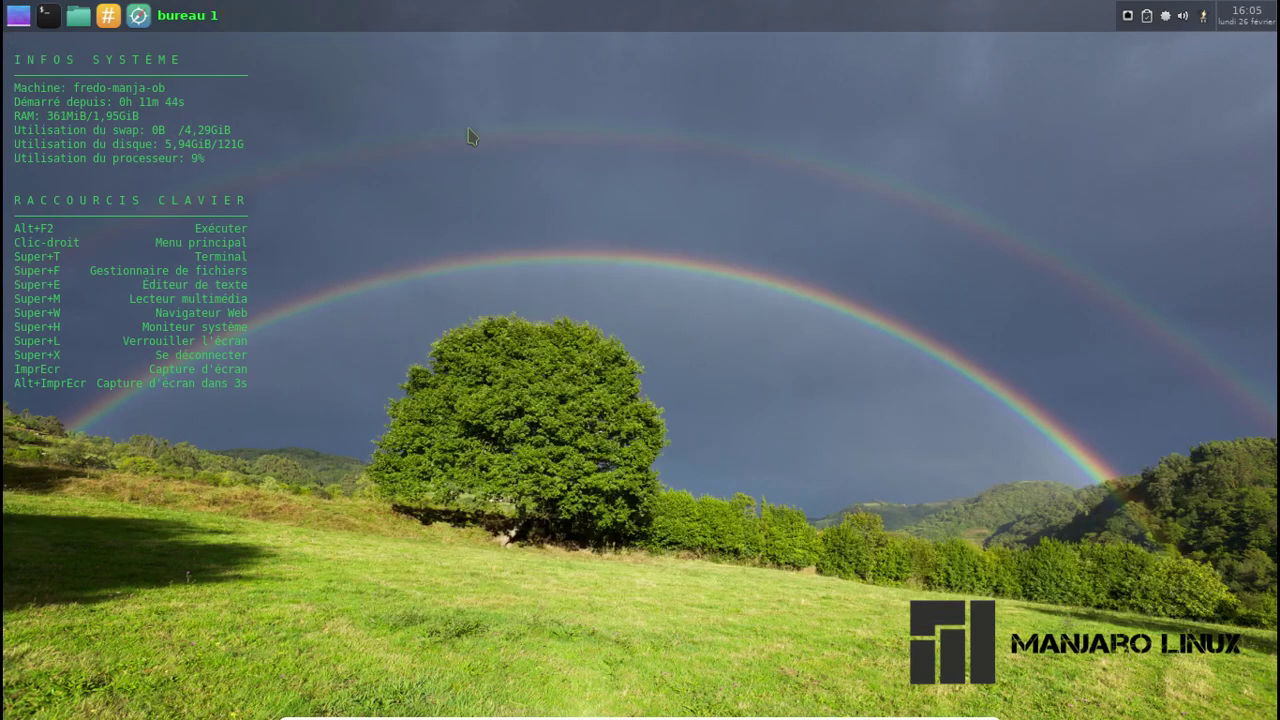
{"action": "right_click", "coordinate": [448, 124]}
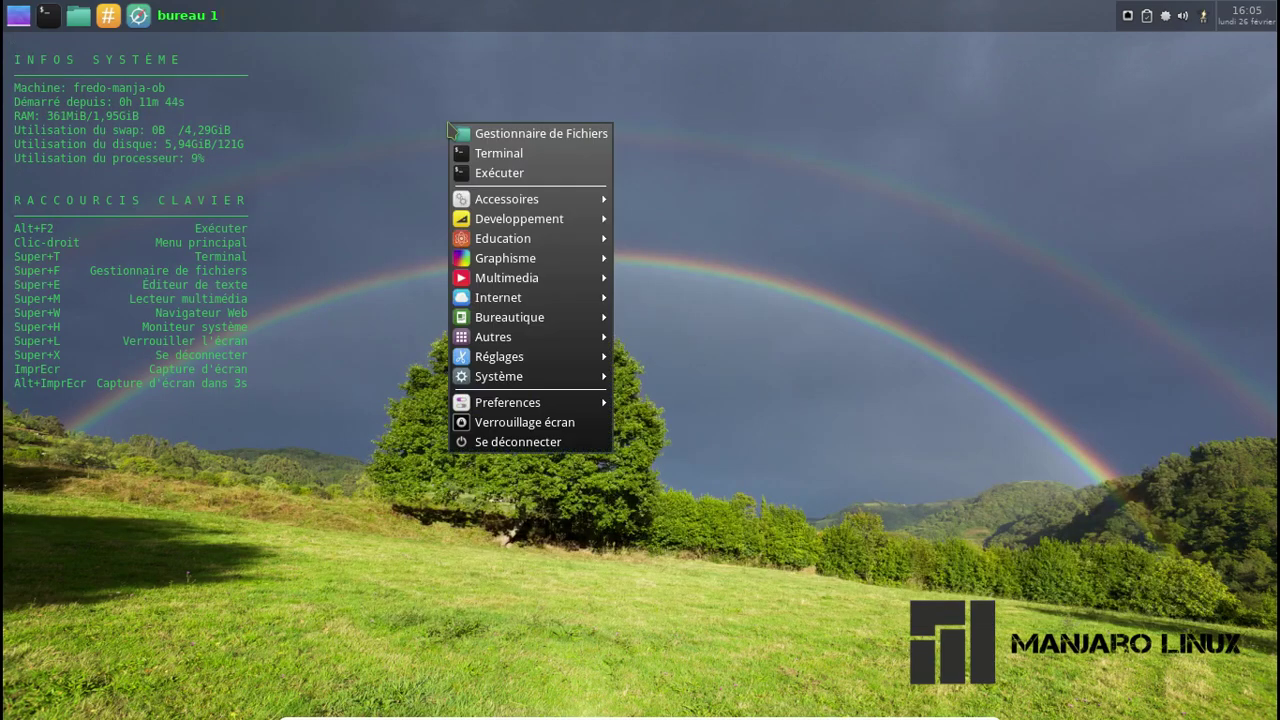
{"action": "left_click", "coordinate": [547, 453]}
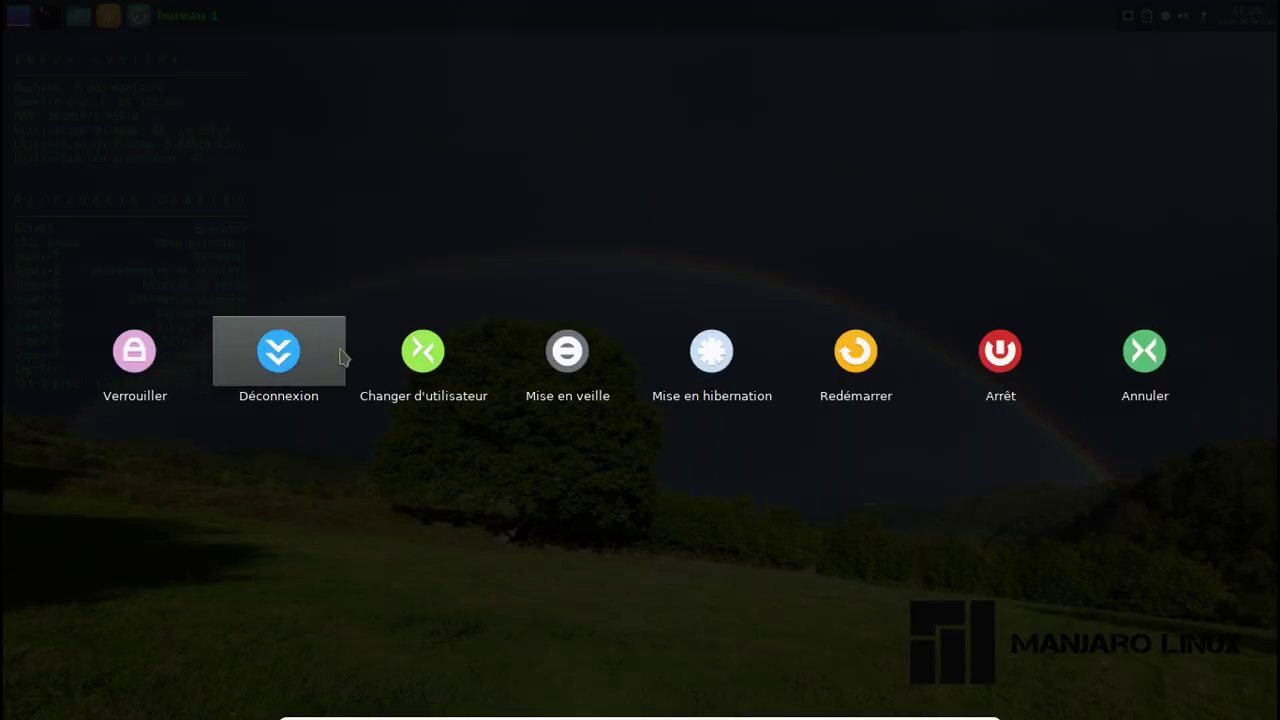
{"action": "left_click", "coordinate": [305, 353]}
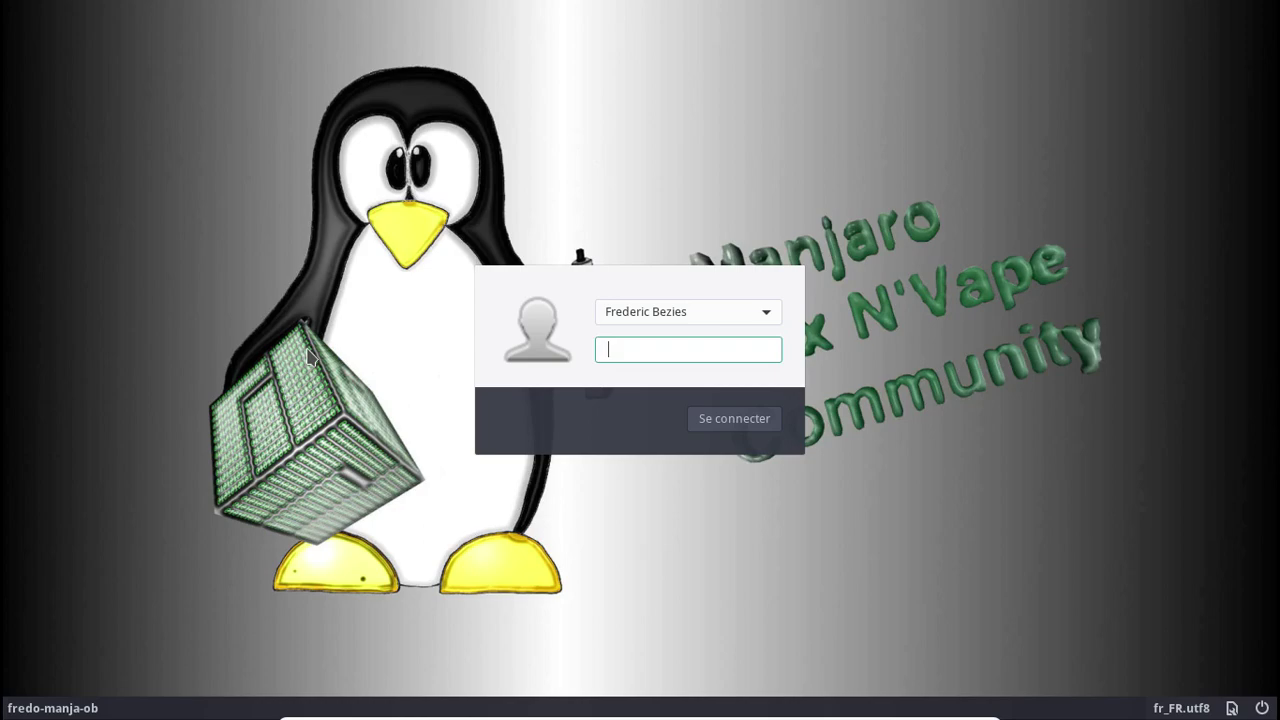
{"action": "key", "text": "Return"}
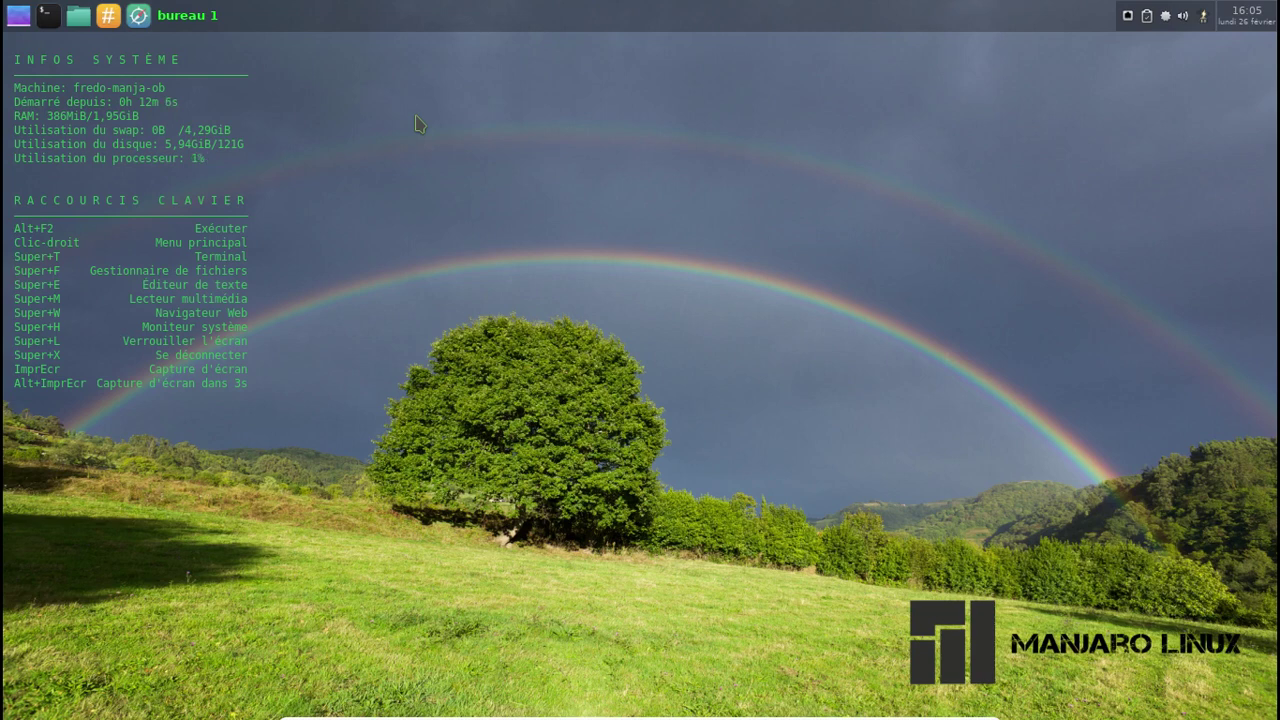
Step: Test the multimedia player keybinding, view the About information of GNOME MPV, and close the player
{"action": "right_click", "coordinate": [381, 92]}
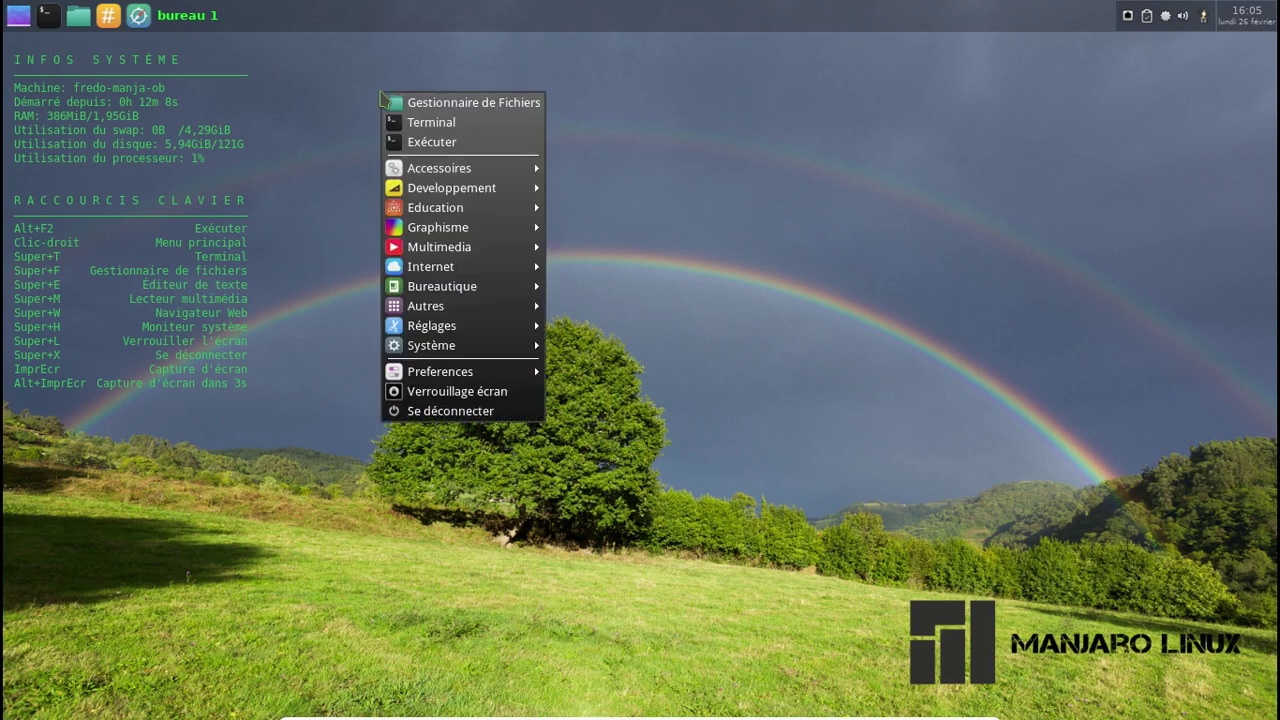
{"action": "left_click", "coordinate": [314, 304]}
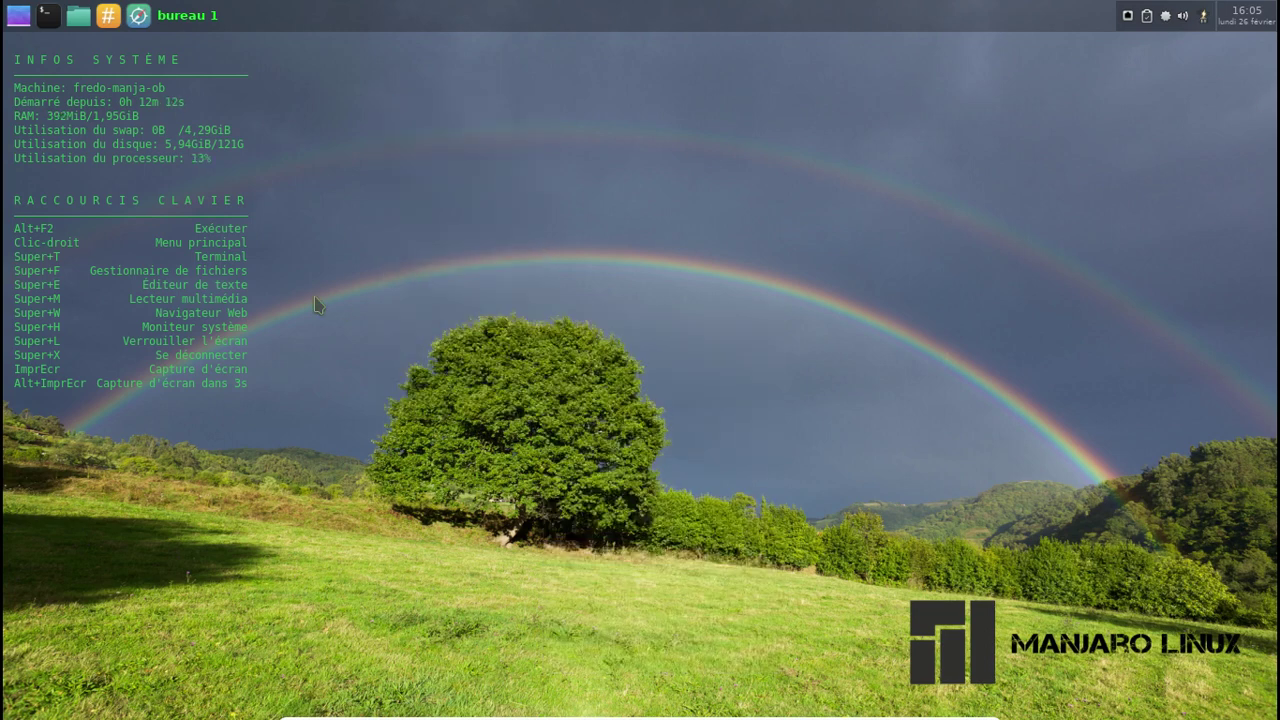
{"action": "key", "text": "super+m"}
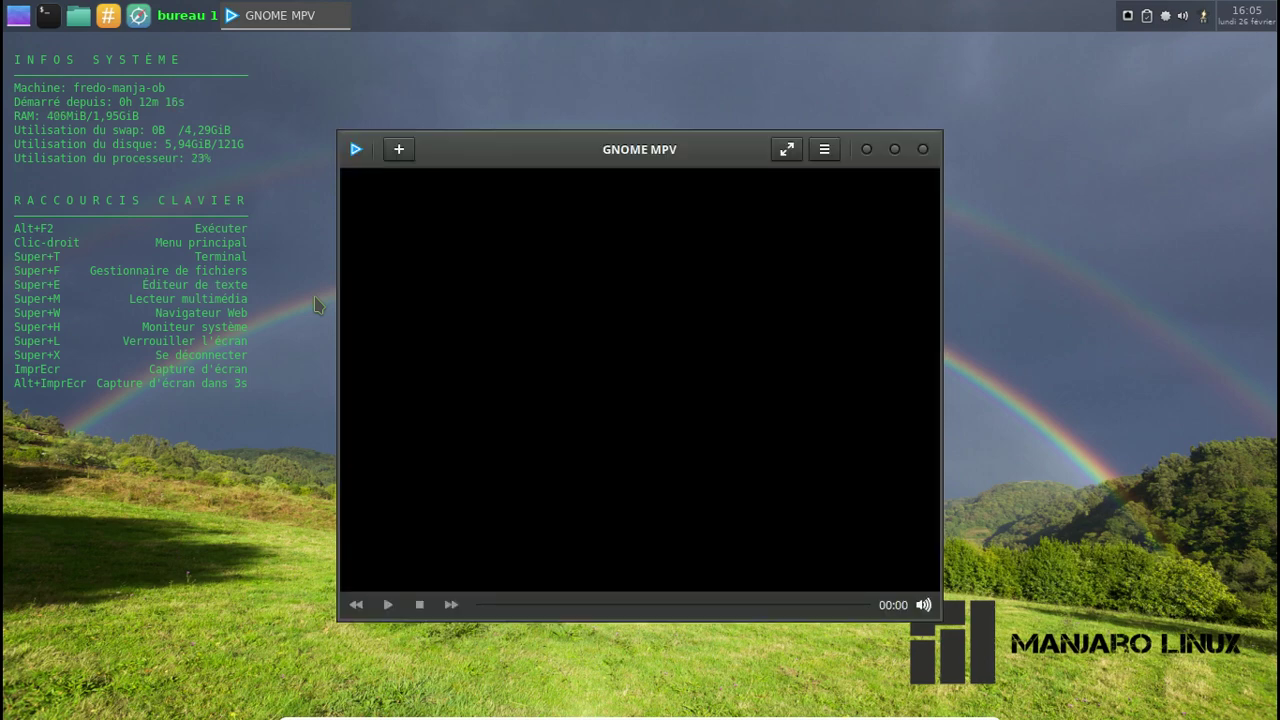
{"action": "left_click", "coordinate": [355, 149]}
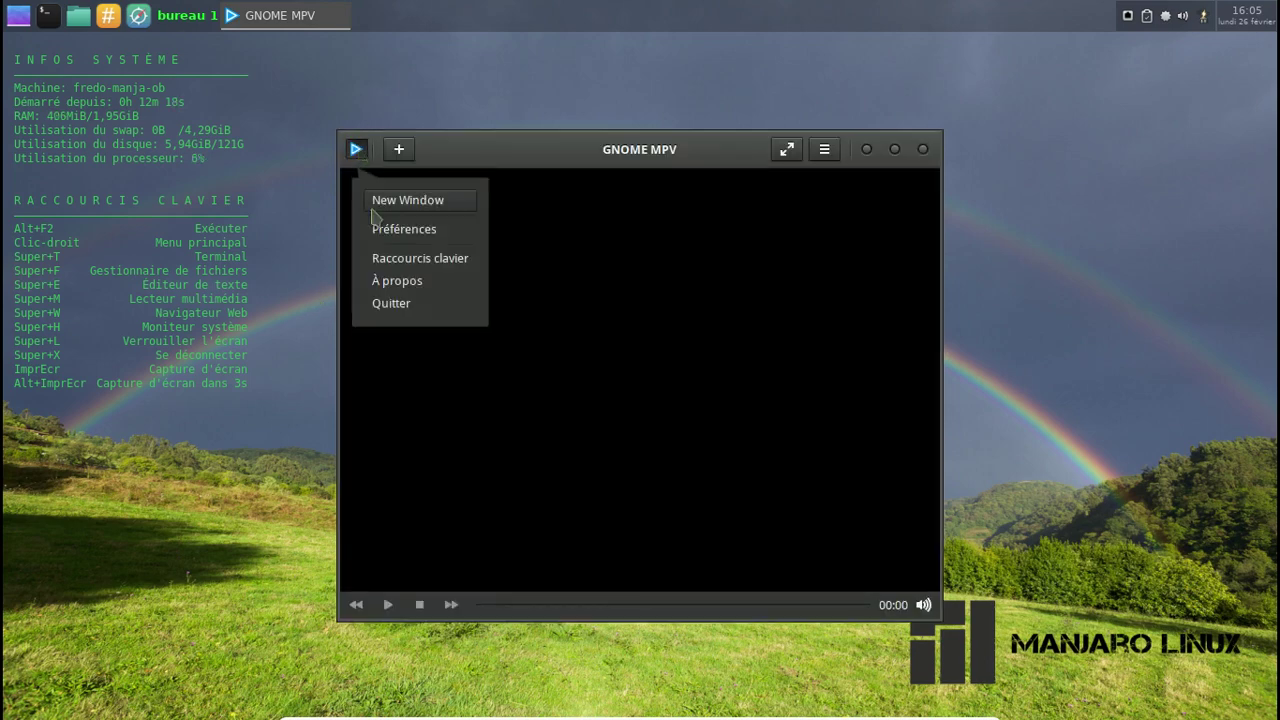
{"action": "left_click", "coordinate": [404, 291]}
{"action": "left_click", "coordinate": [822, 542]}
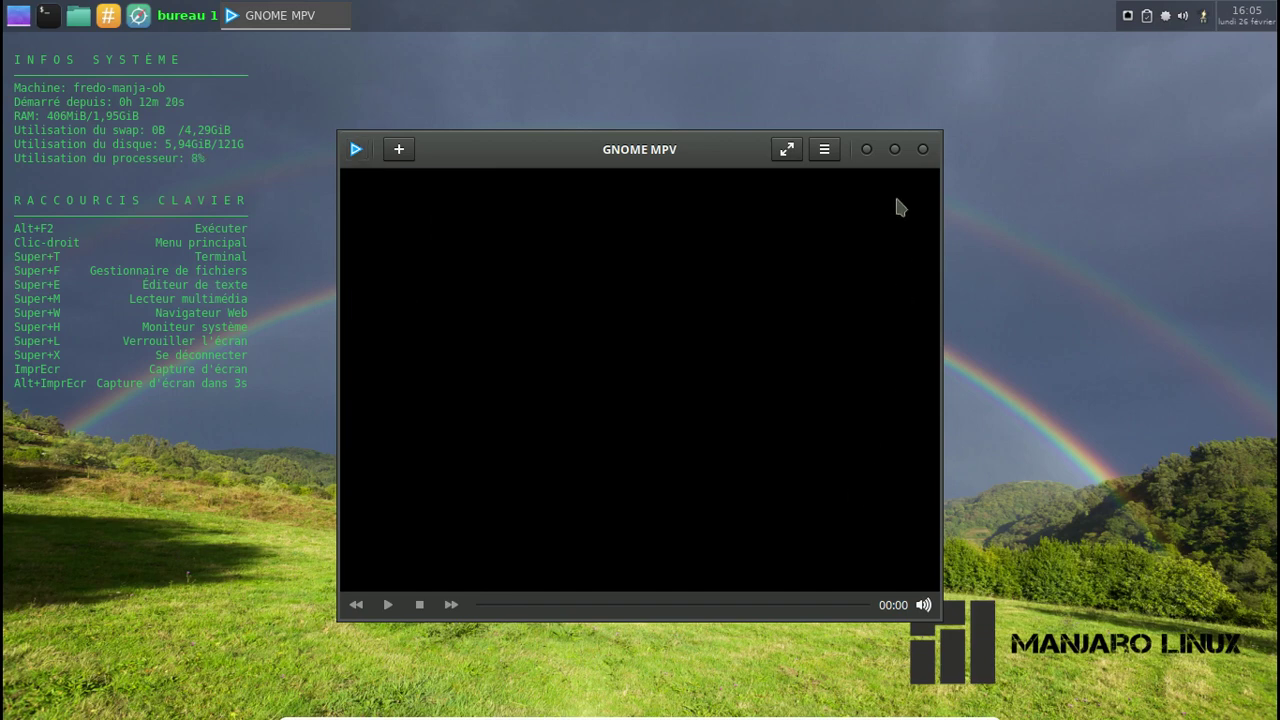
{"action": "left_click", "coordinate": [922, 149]}
Step: Open the software add/remove application and search the packages for smplayer
{"action": "right_click", "coordinate": [352, 82]}
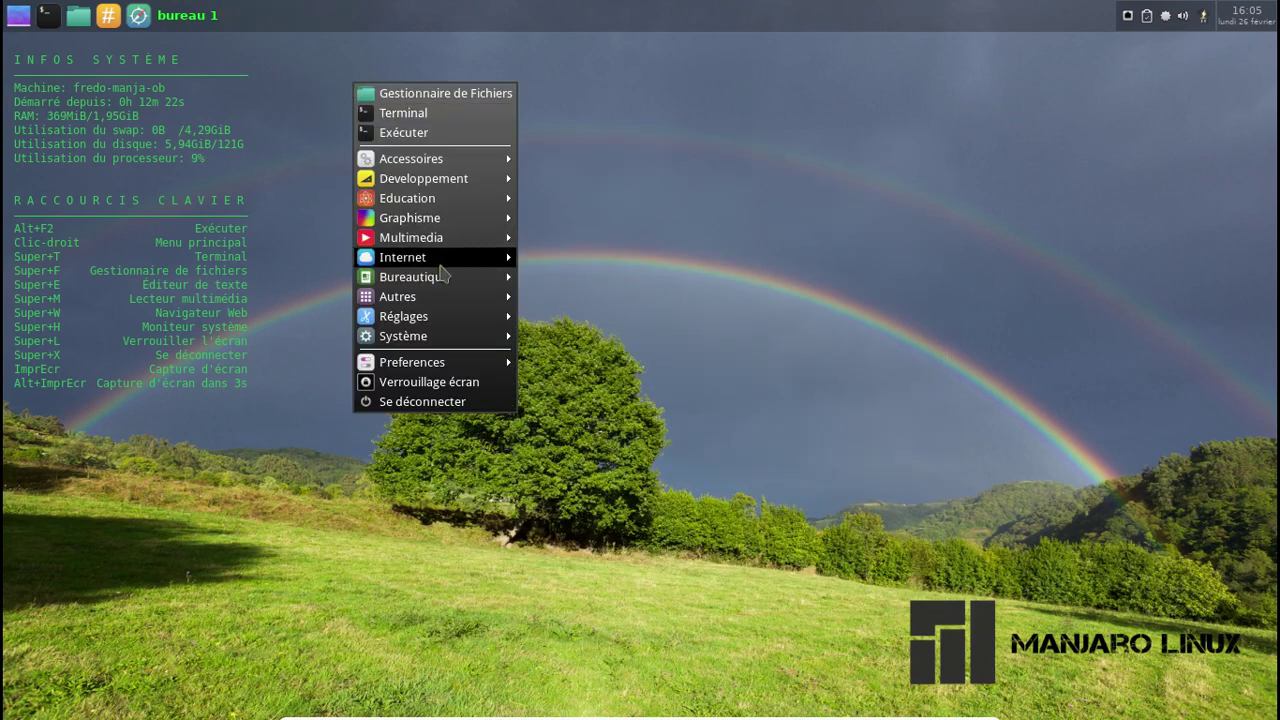
{"action": "mouse_move", "coordinate": [443, 275]}
{"action": "mouse_move", "coordinate": [446, 340]}
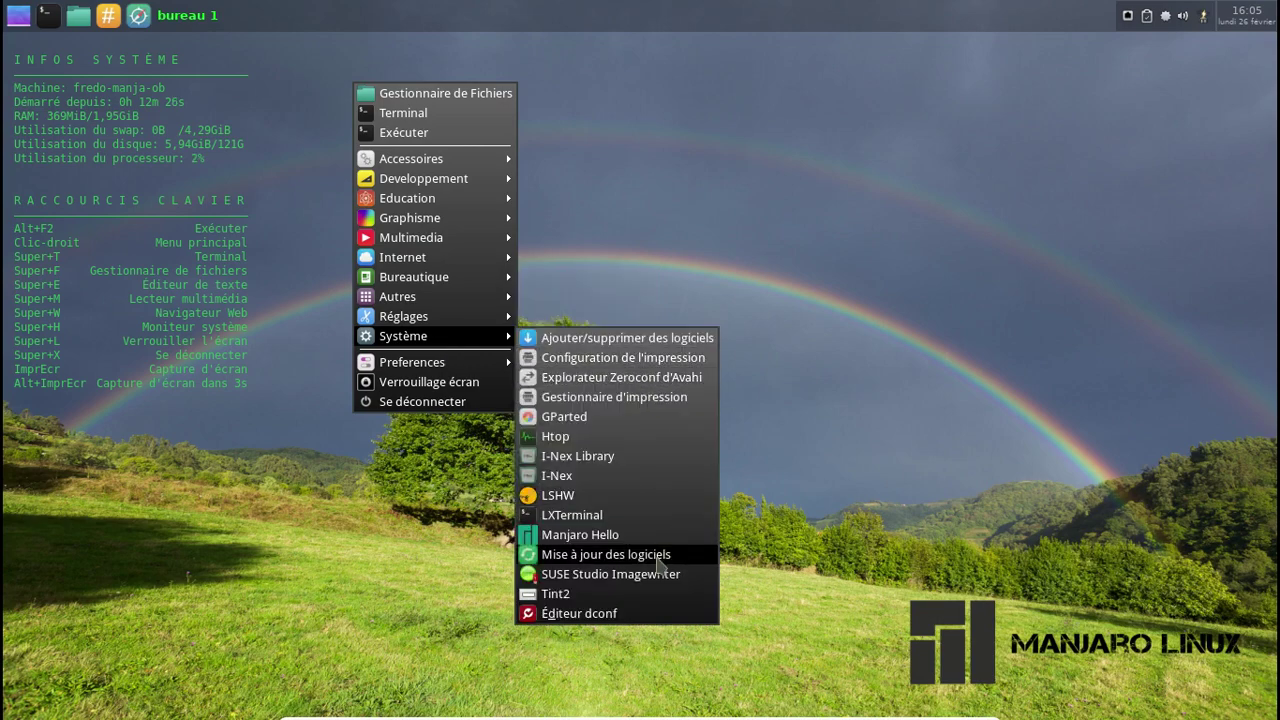
{"action": "left_click", "coordinate": [604, 340]}
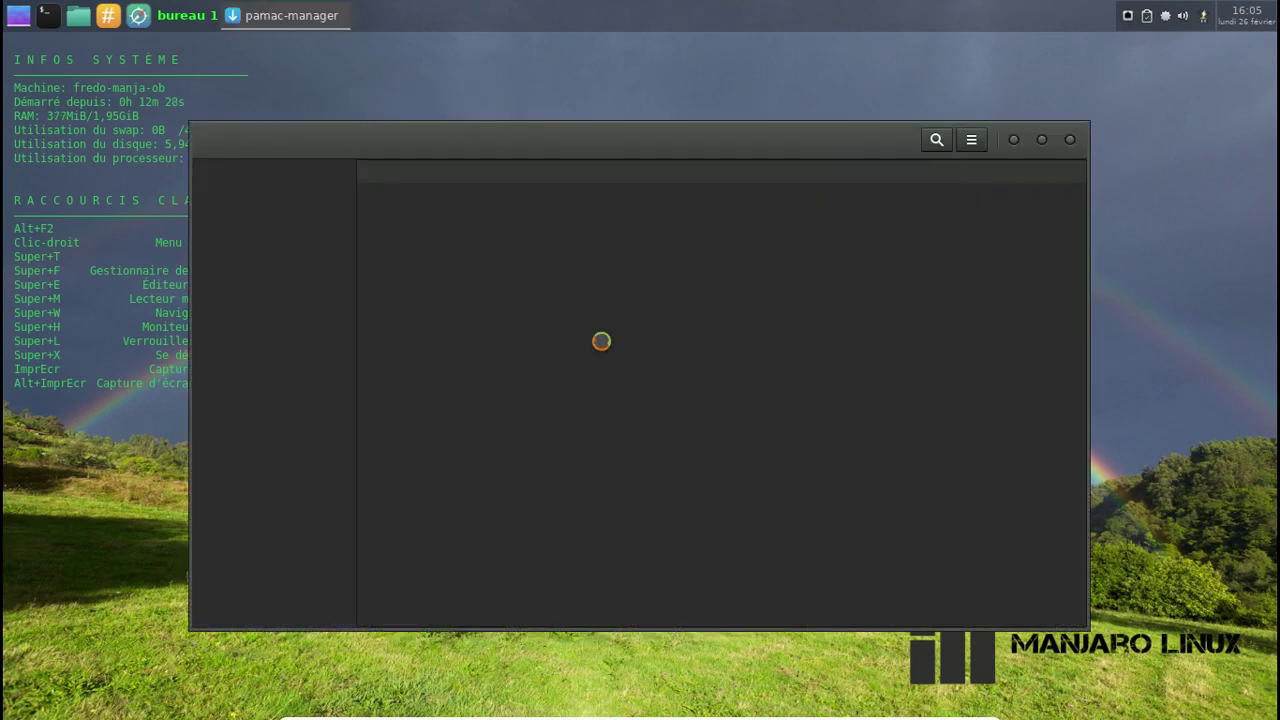
{"action": "left_click", "coordinate": [936, 141]}
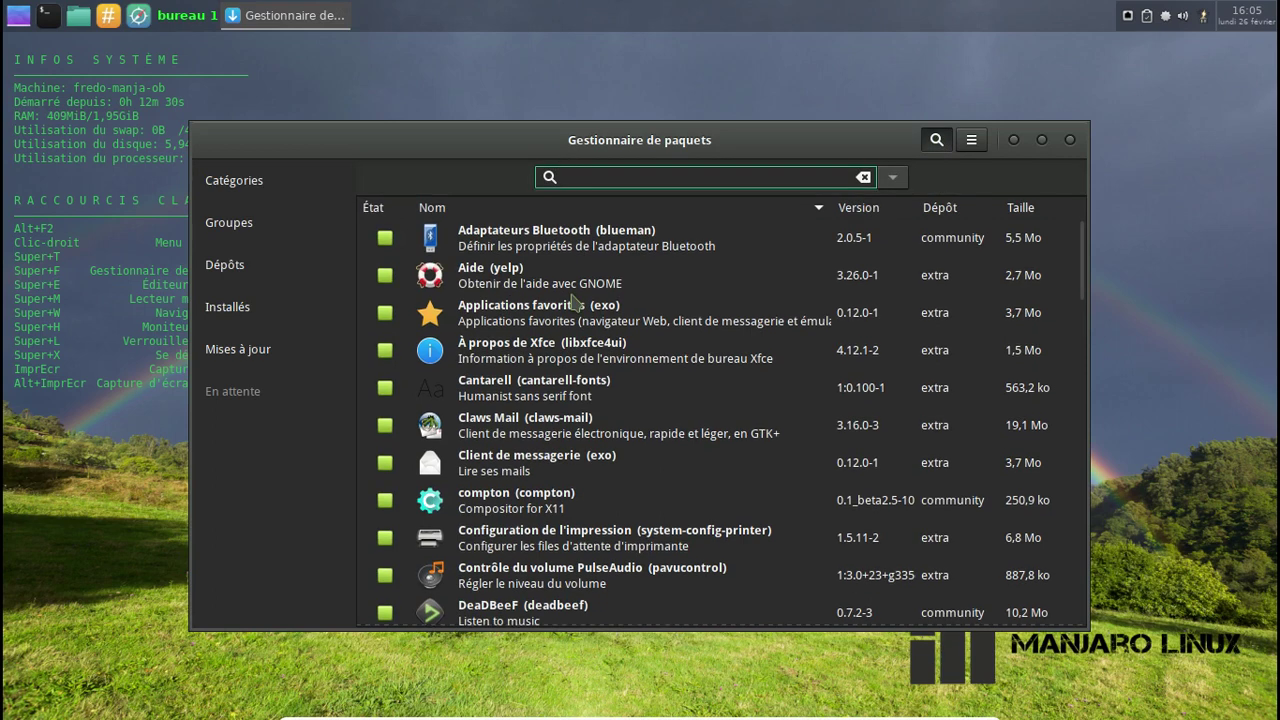
{"action": "type", "text": "smplayter"}
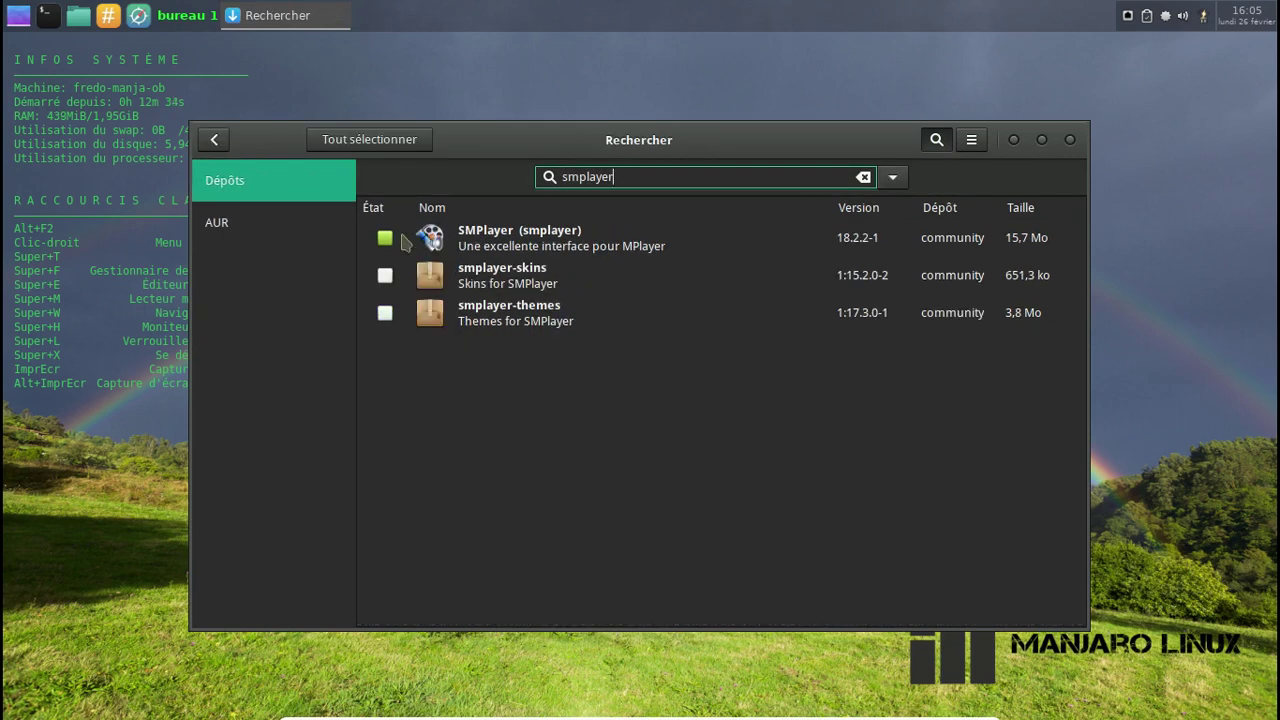
Step: Mark the installed SMPlayer package for removal, apply the change, and authenticate with the account password
{"action": "left_click", "coordinate": [388, 244]}
{"action": "left_click", "coordinate": [921, 608]}
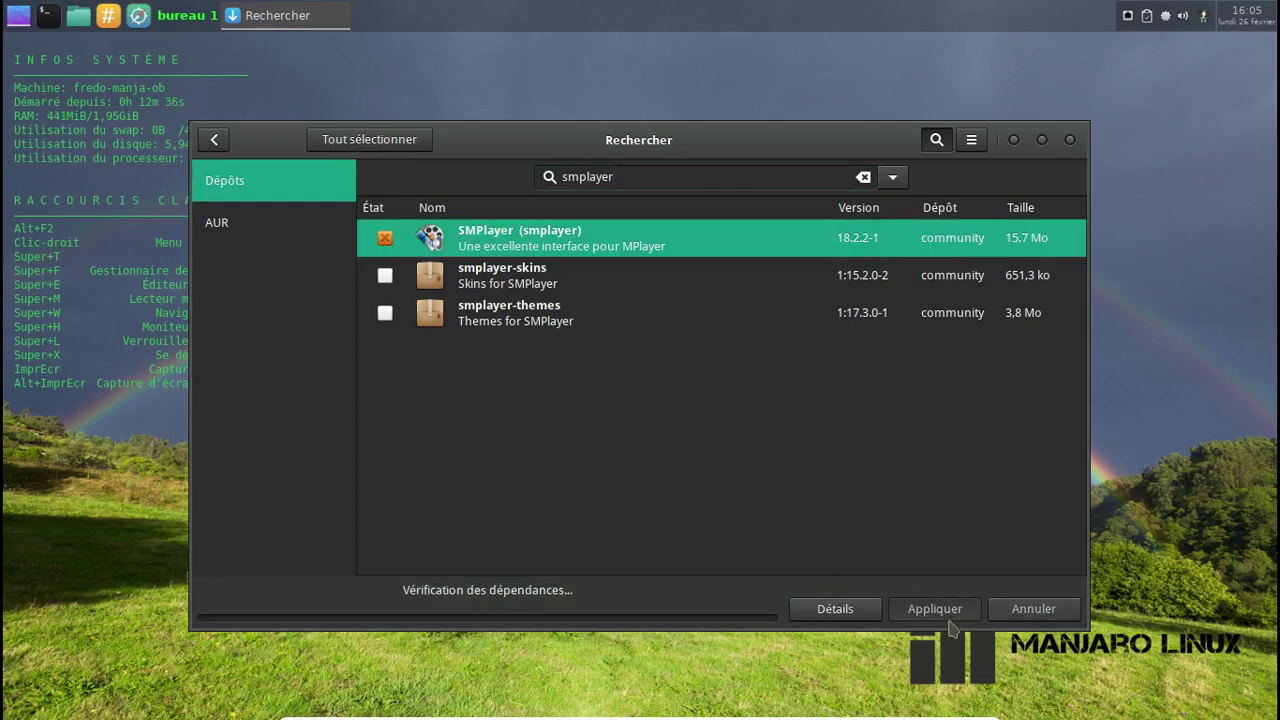
{"action": "left_click", "coordinate": [899, 527]}
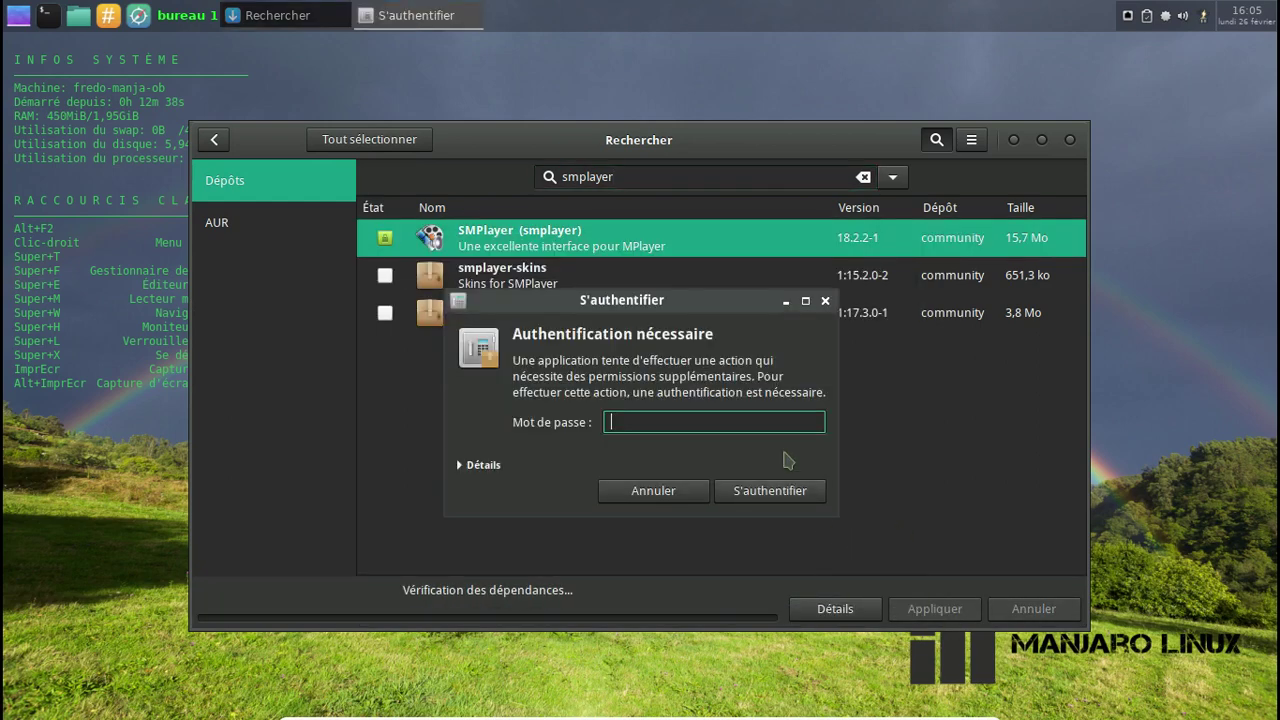
{"action": "key", "text": "Return"}
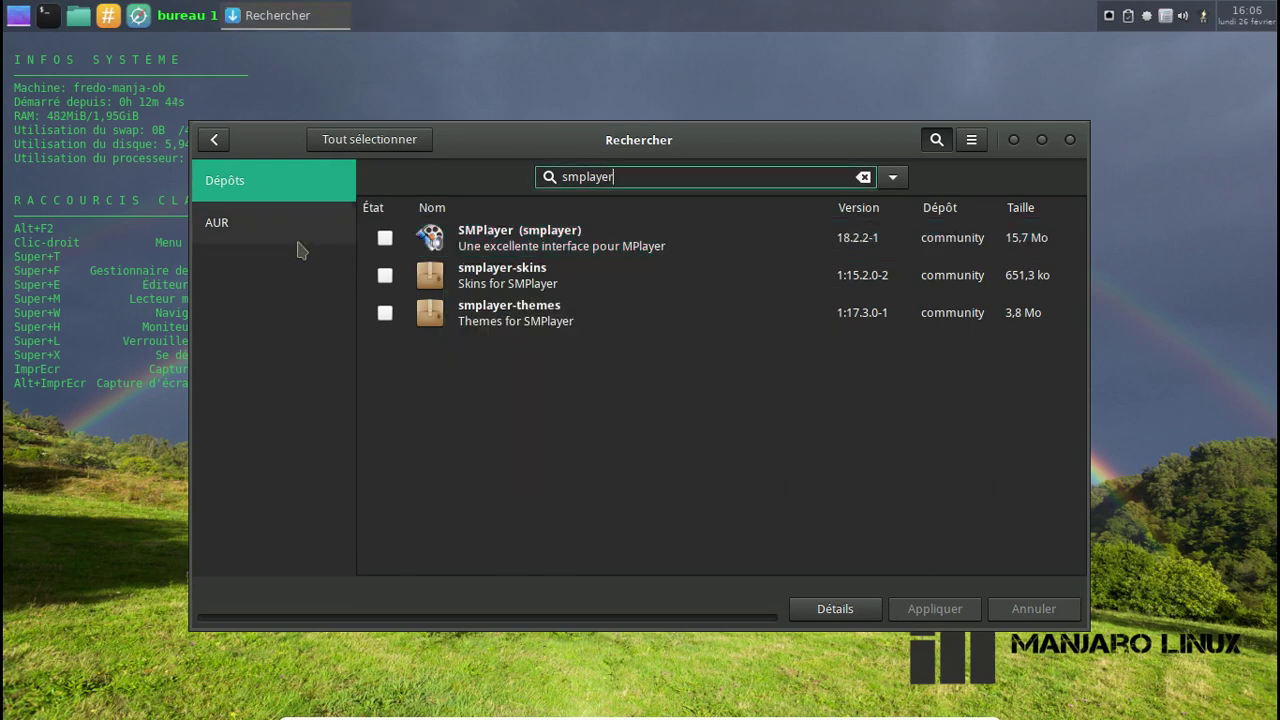
Step: Return to the main package list, search for thunderbird, and mark the Thunderbird package for installation
{"action": "left_click", "coordinate": [214, 139]}
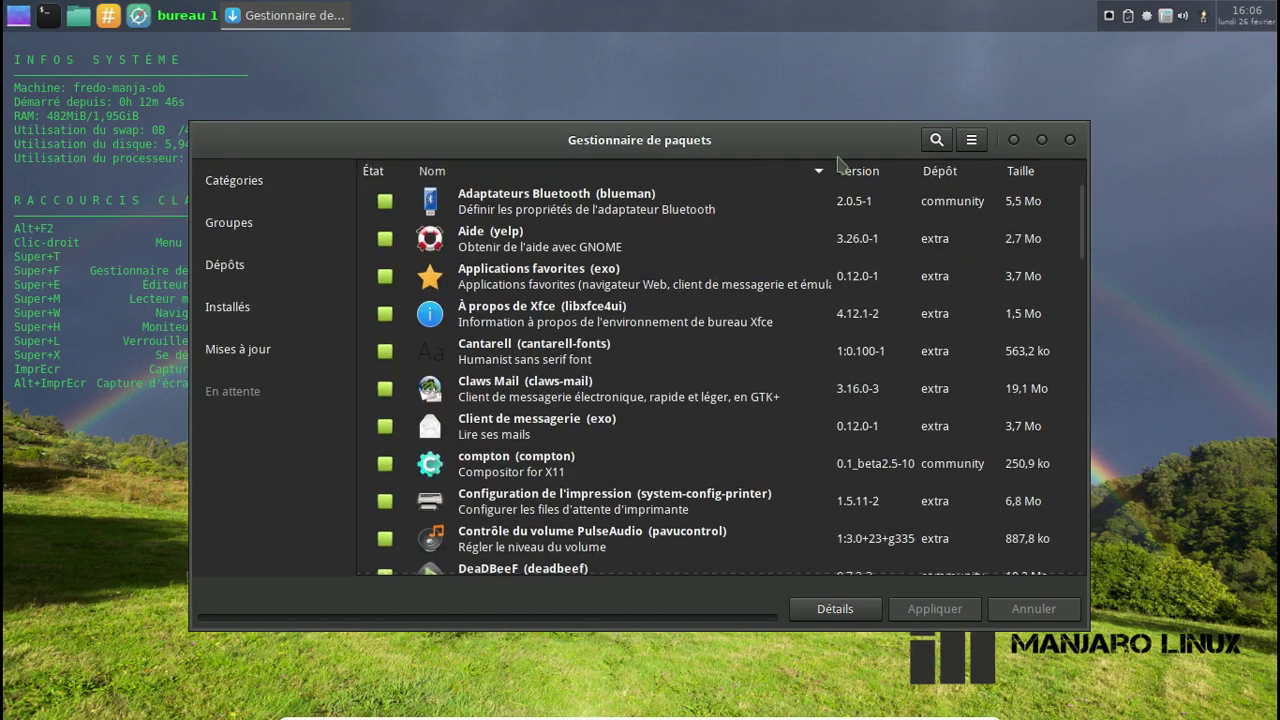
{"action": "left_click", "coordinate": [937, 139]}
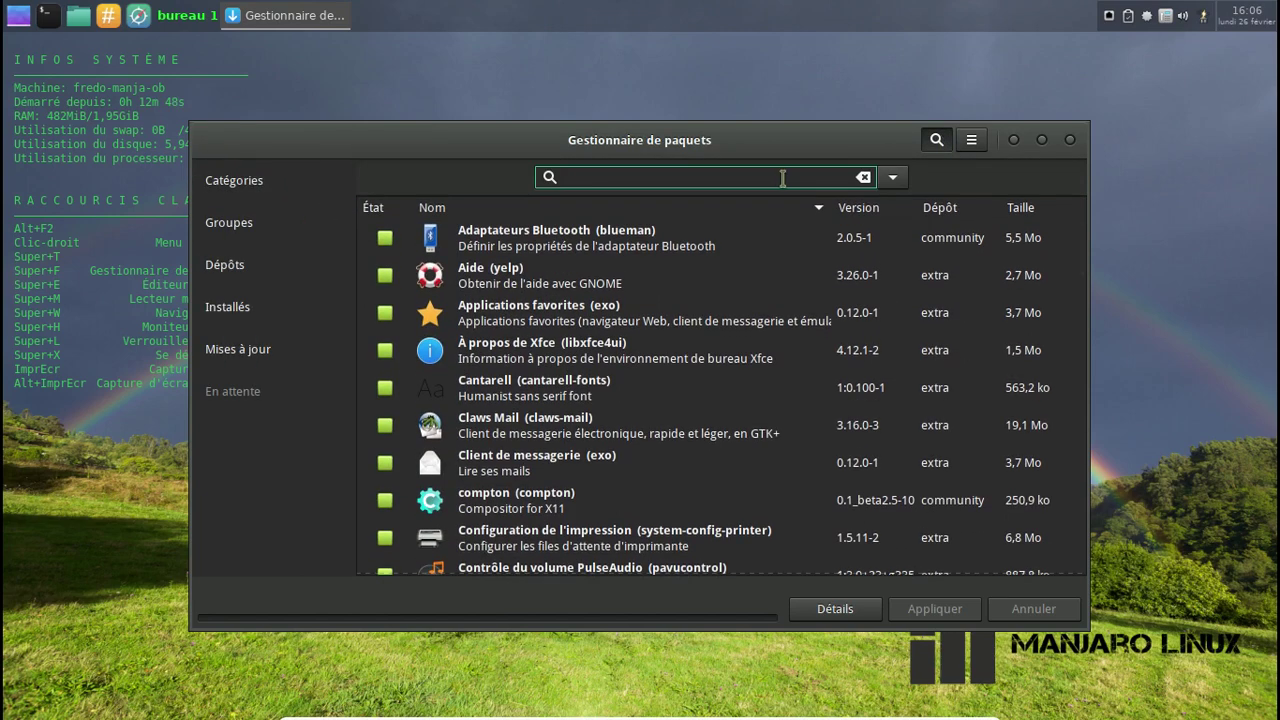
{"action": "type", "text": "thunderbird"}
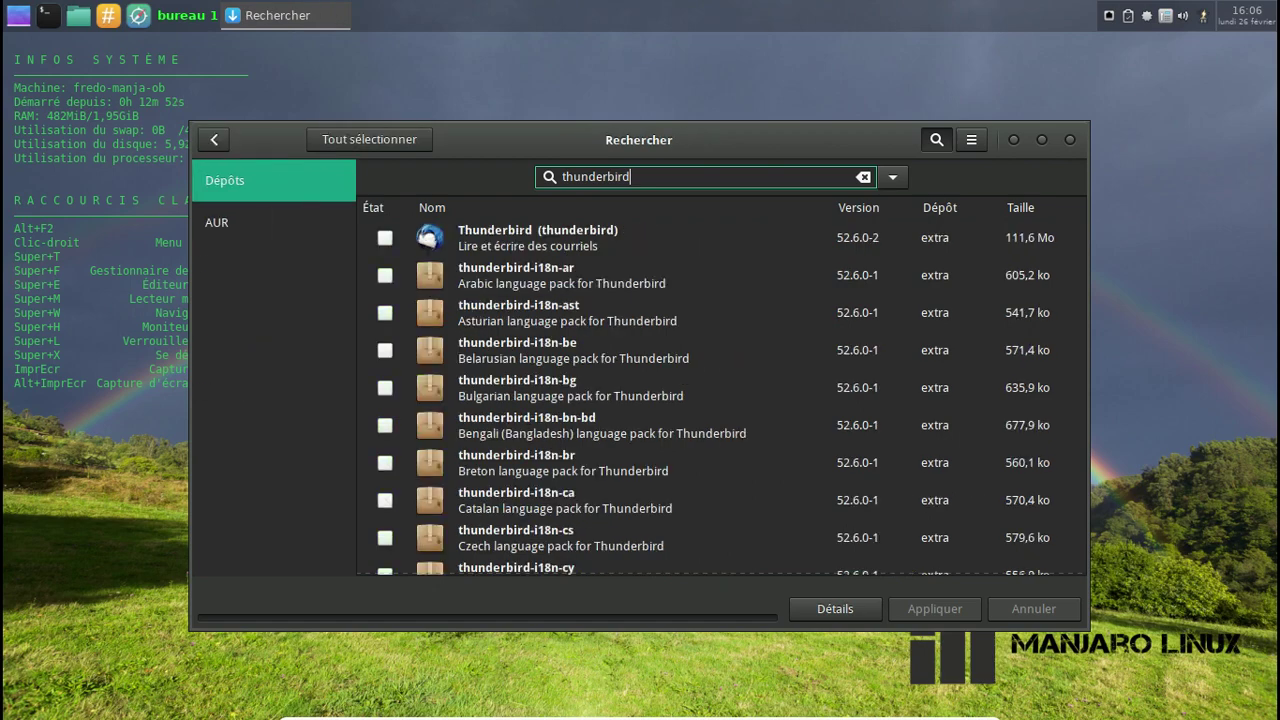
{"action": "left_click", "coordinate": [386, 238]}
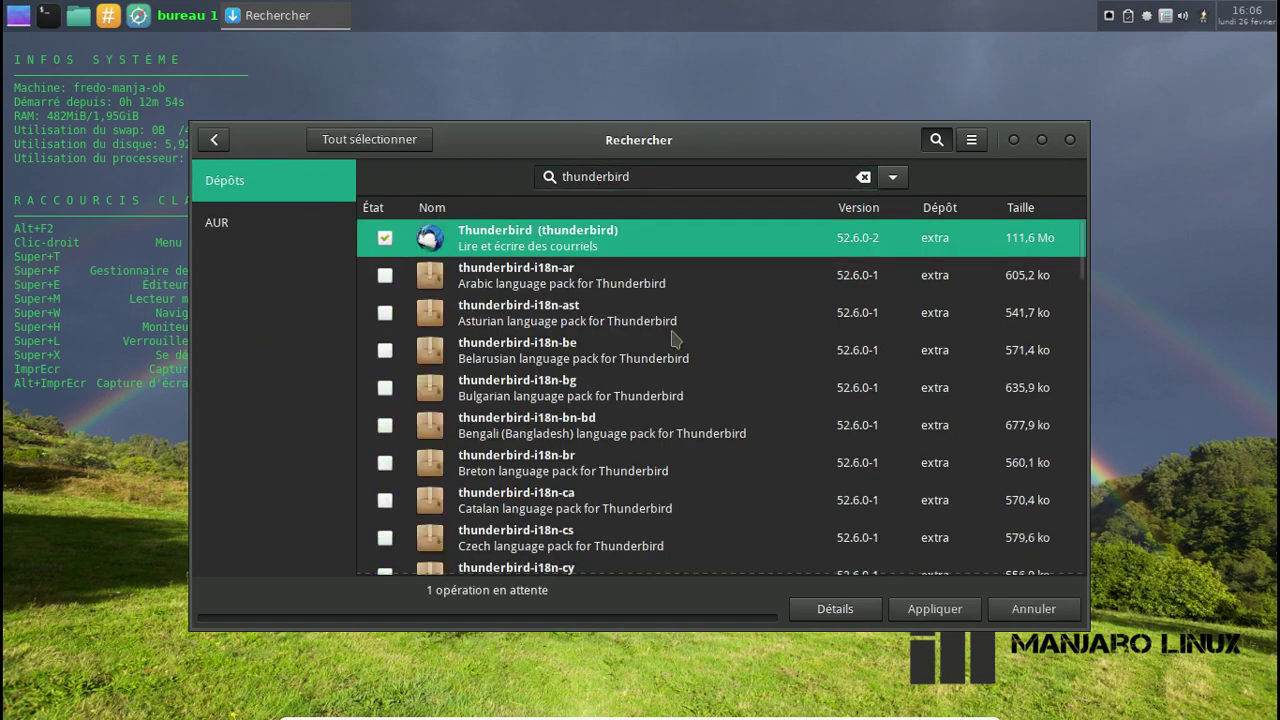
Step: Mark the thunderbird-i18n-en-us and thunderbird-i18n-fr language packs, and apply and confirm the pending installations
{"action": "scroll", "coordinate": [676, 340], "scroll_direction": "down", "scroll_amount": 5}
{"action": "scroll", "coordinate": [676, 340], "scroll_direction": "down", "scroll_amount": 2}
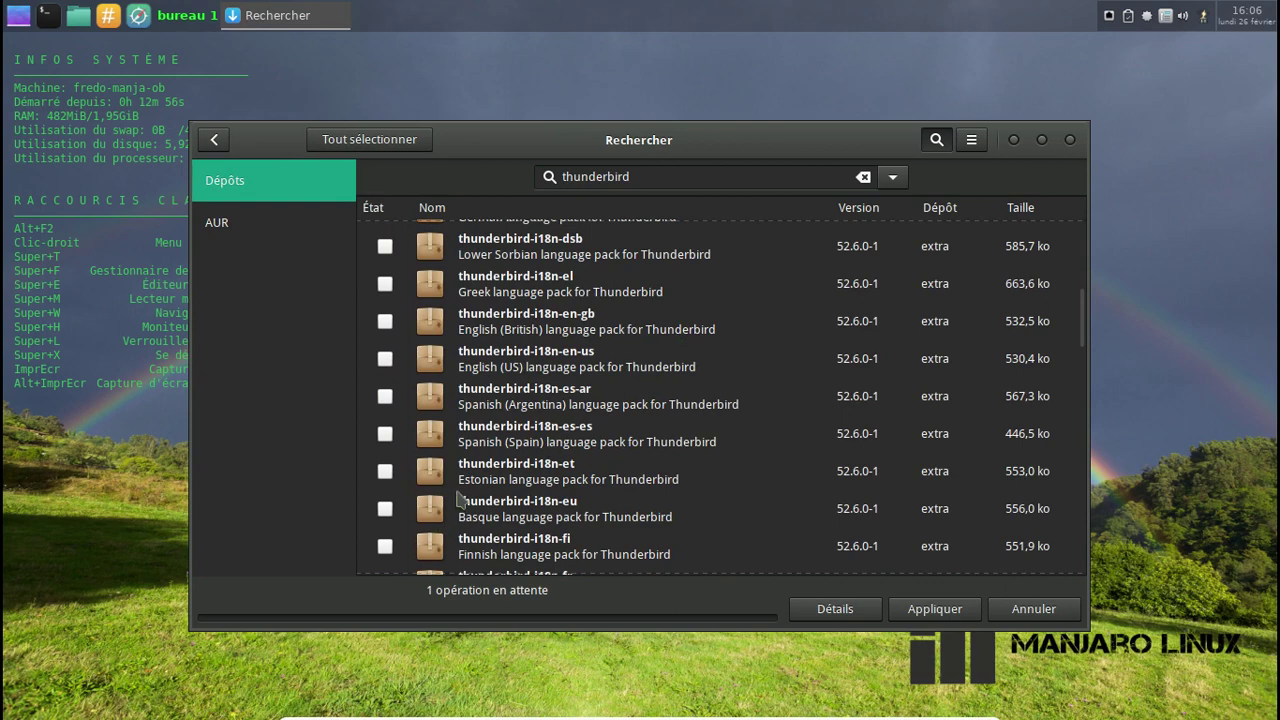
{"action": "scroll", "coordinate": [456, 490], "scroll_direction": "down", "scroll_amount": 2}
{"action": "left_click", "coordinate": [385, 260]}
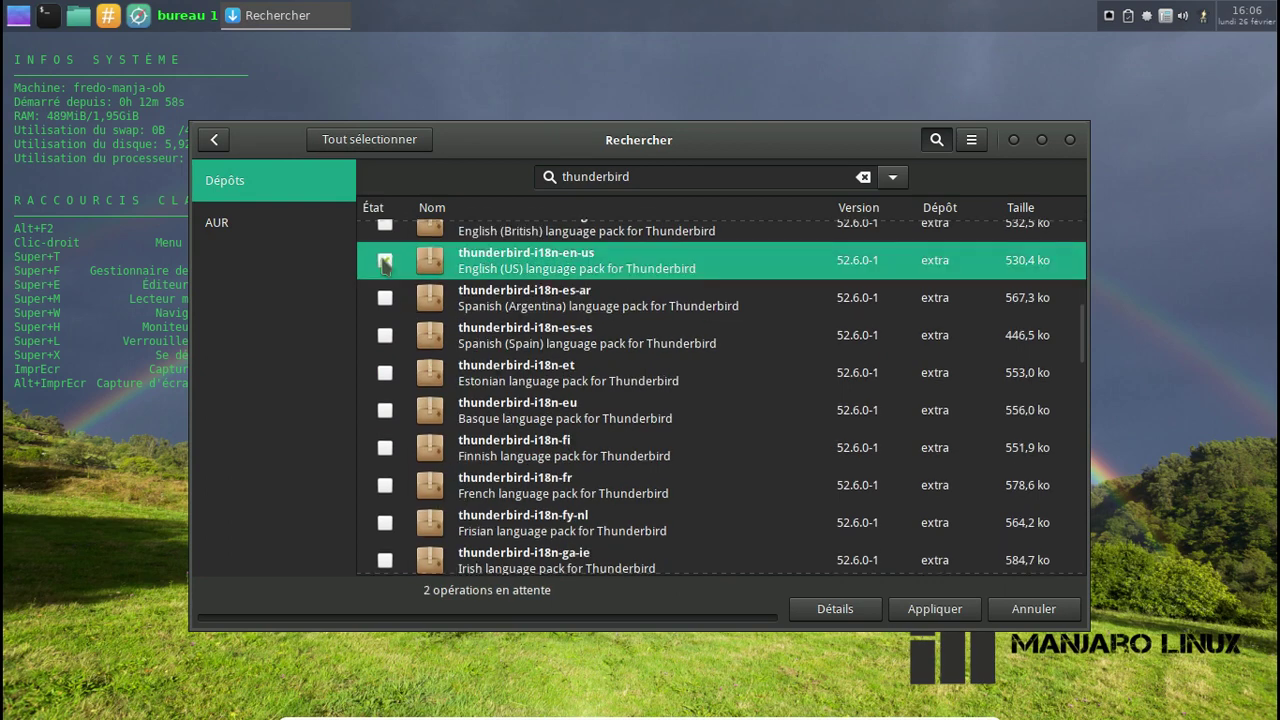
{"action": "left_click", "coordinate": [385, 486]}
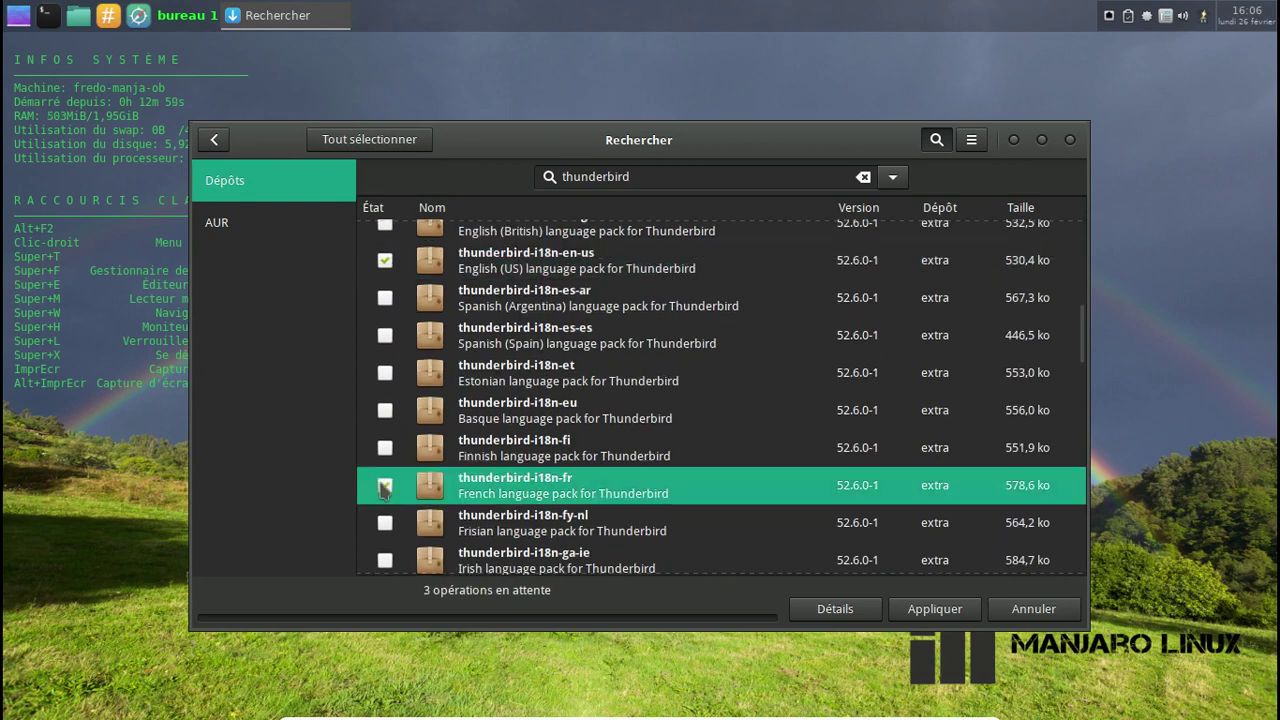
{"action": "left_click", "coordinate": [935, 609]}
{"action": "left_click", "coordinate": [862, 565]}
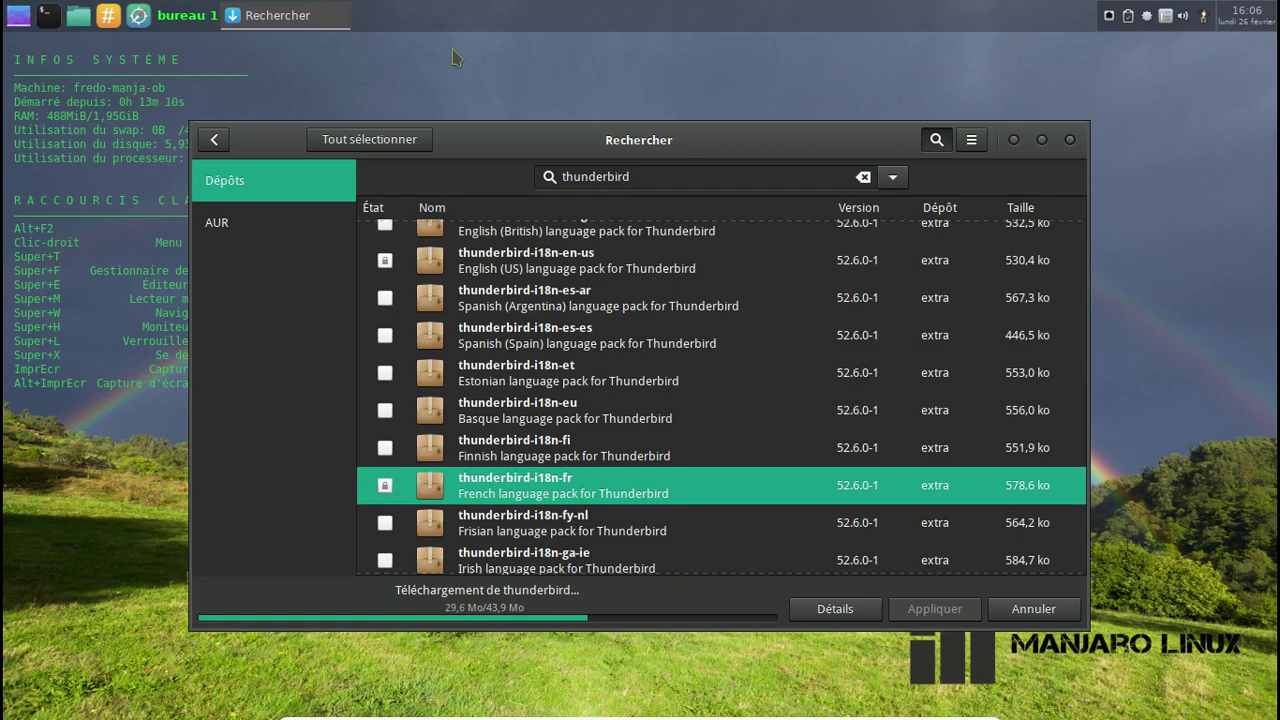
Step: Move the package manager window off the desktop system information, leave the search results, and close the window
{"action": "left_click_drag", "start_coordinate": [581, 142], "coordinate": [697, 130]}
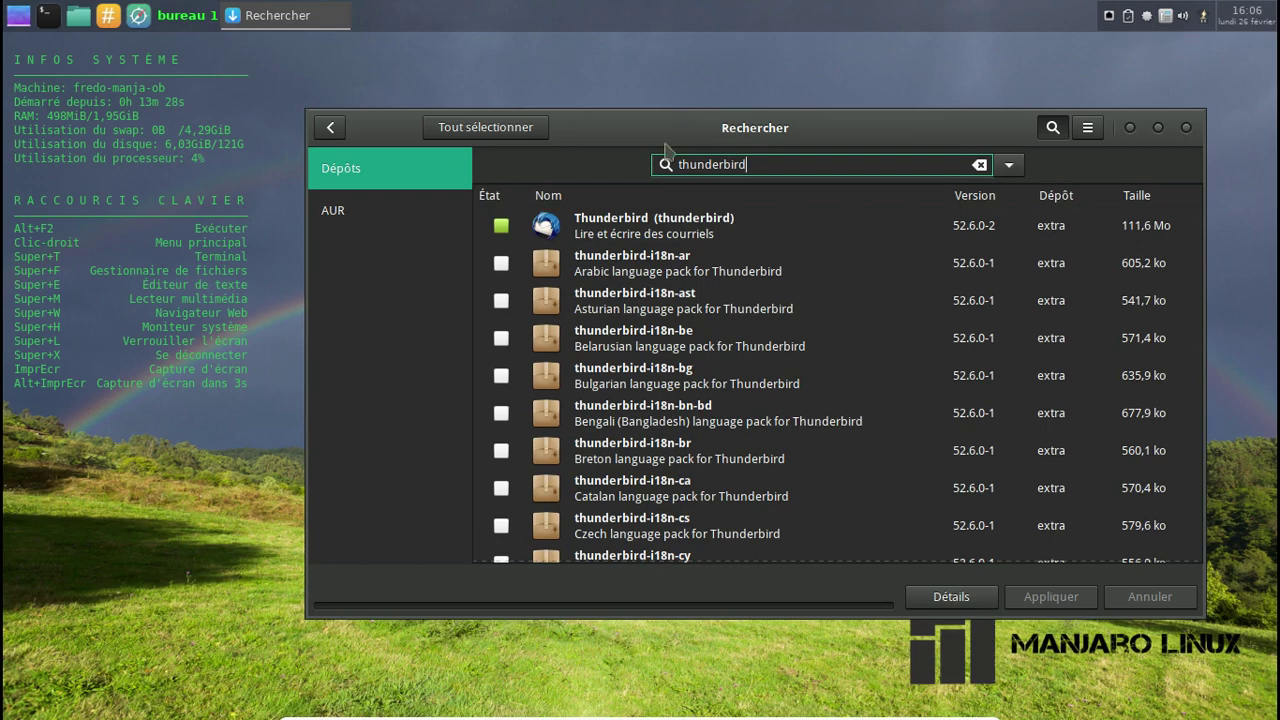
{"action": "left_click", "coordinate": [328, 128]}
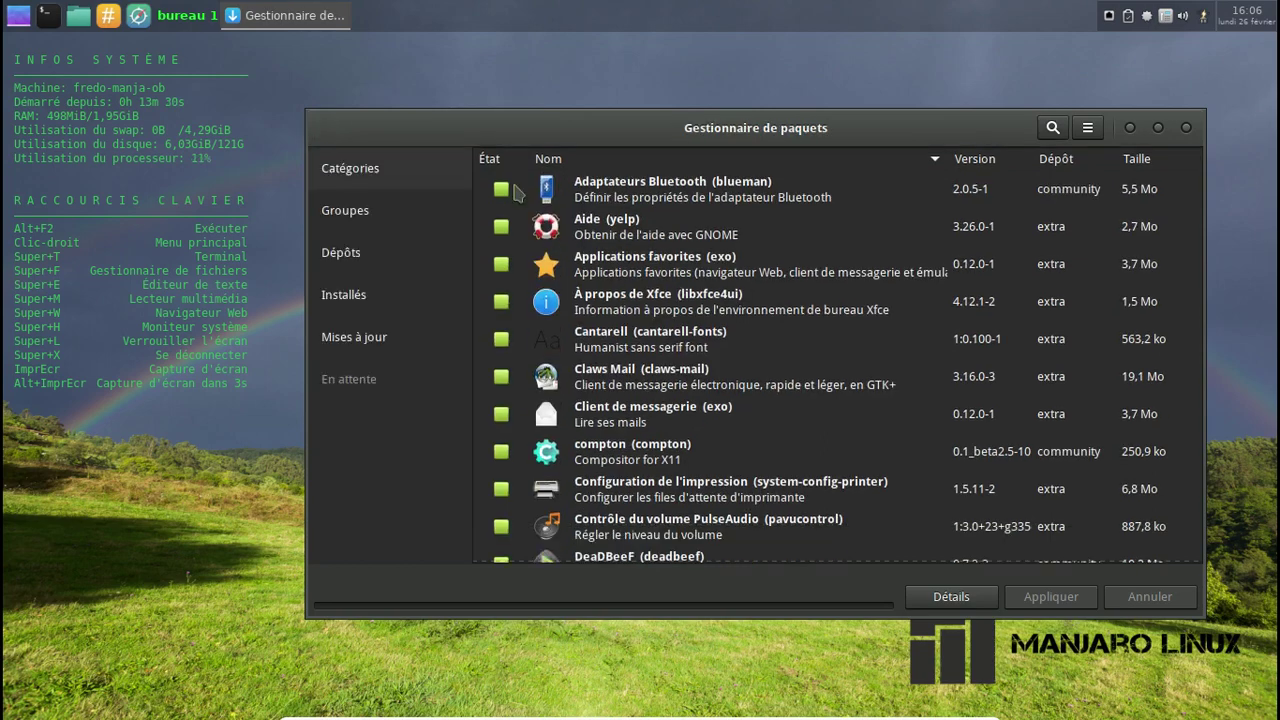
{"action": "left_click", "coordinate": [1186, 128]}
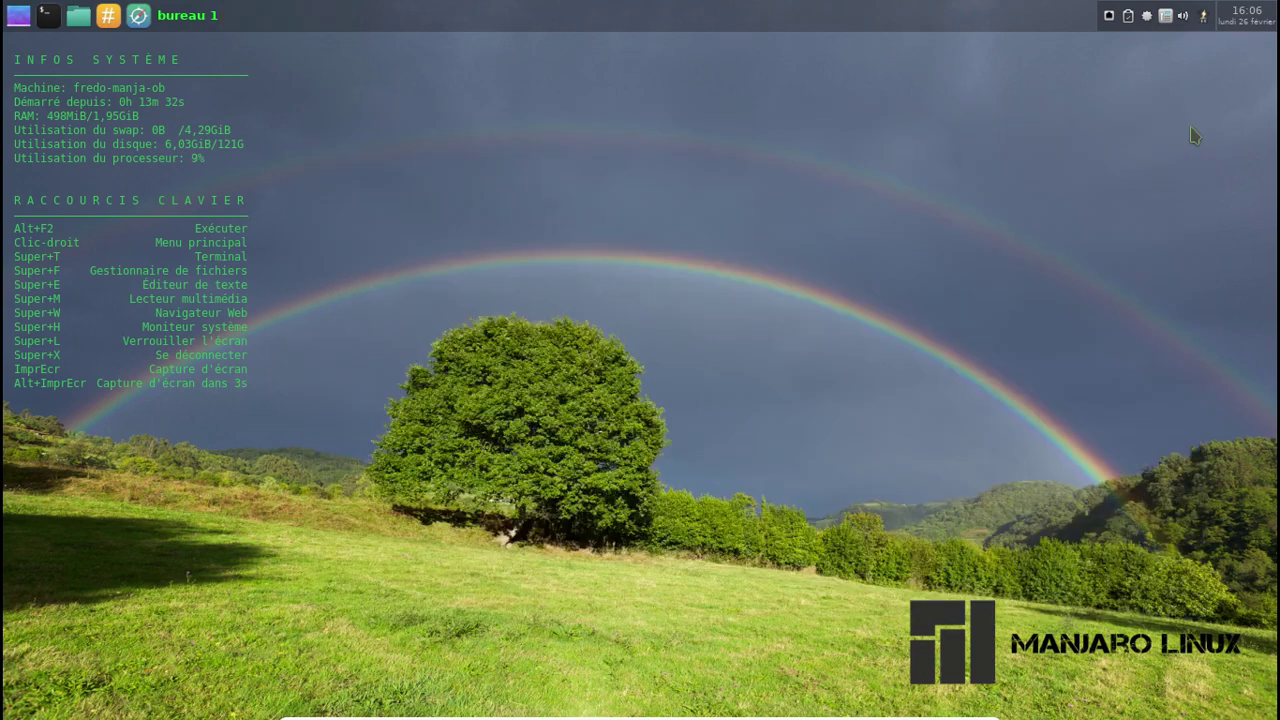
Step: Regenerate the Openbox desktop menu with icons and check its Internet category for the newly installed application
{"action": "right_click", "coordinate": [451, 97]}
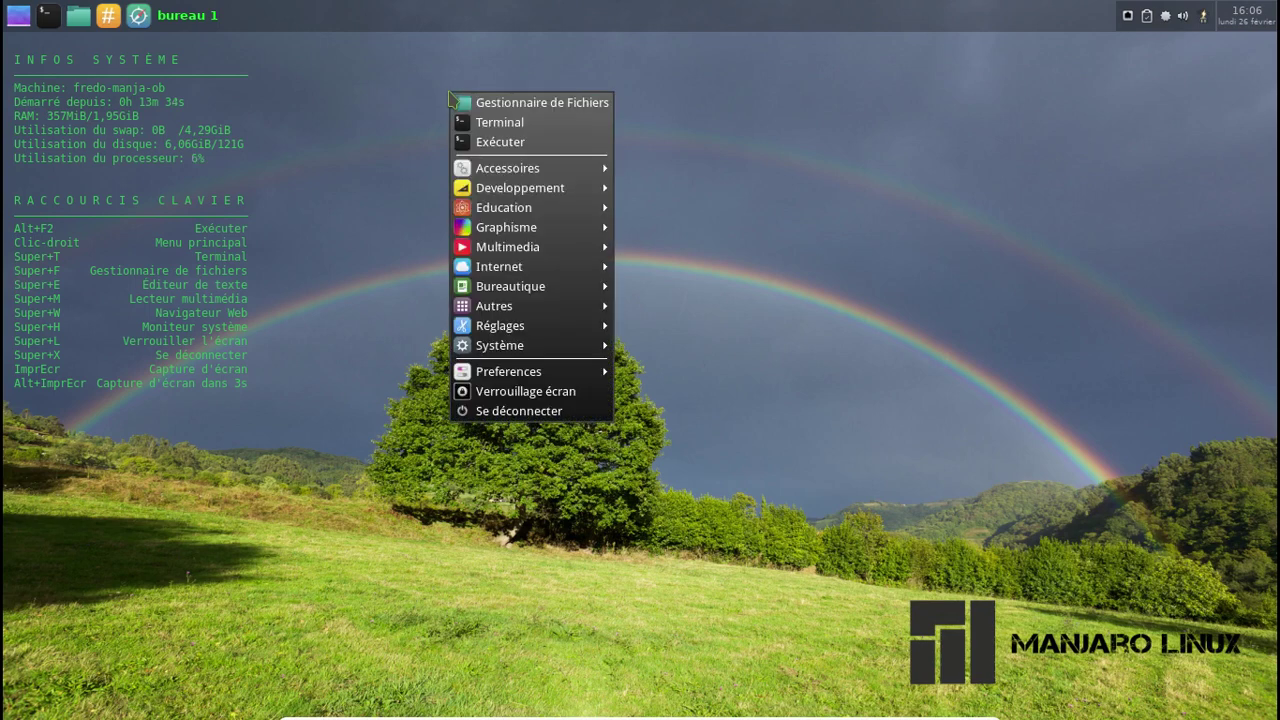
{"action": "mouse_move", "coordinate": [503, 176]}
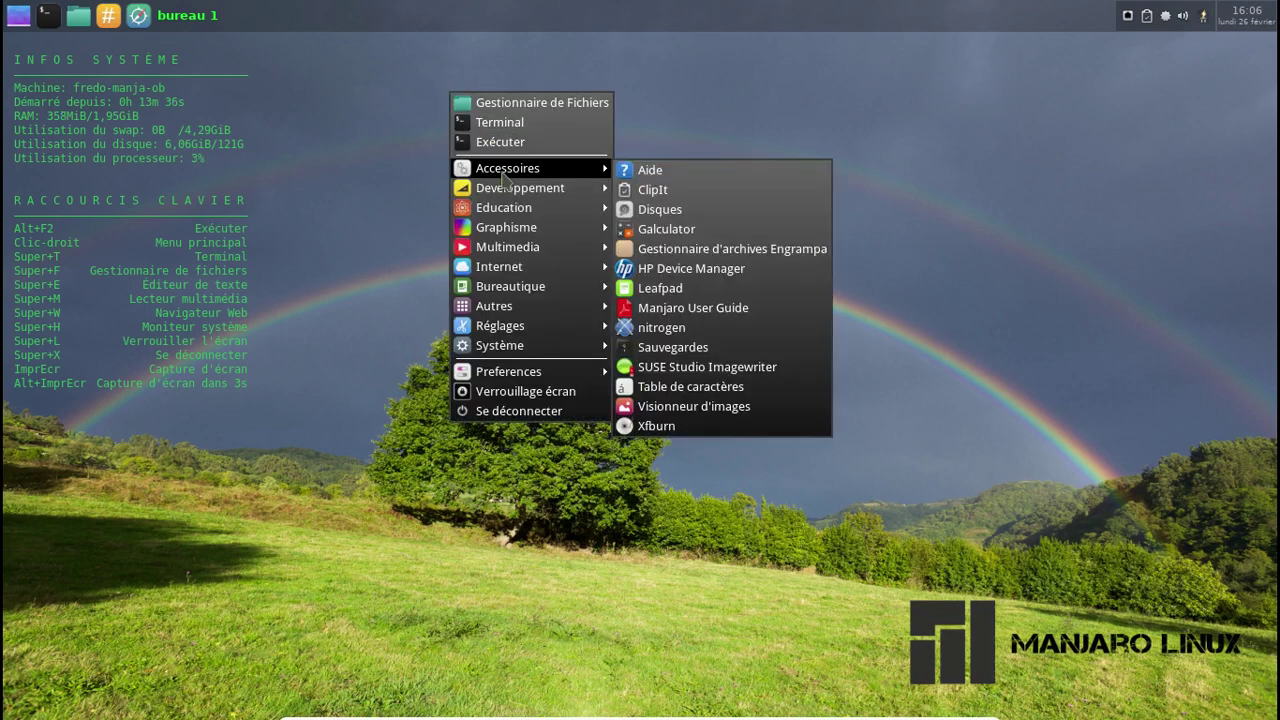
{"action": "mouse_move", "coordinate": [506, 288]}
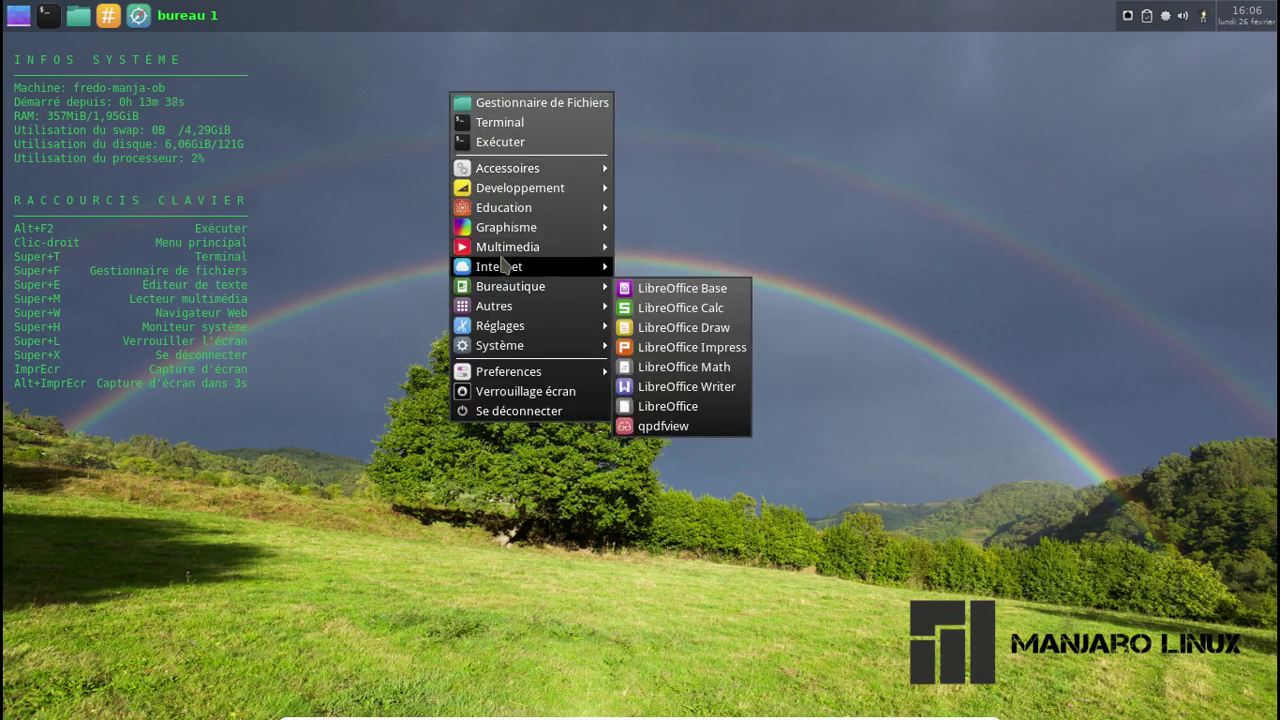
{"action": "mouse_move", "coordinate": [505, 266]}
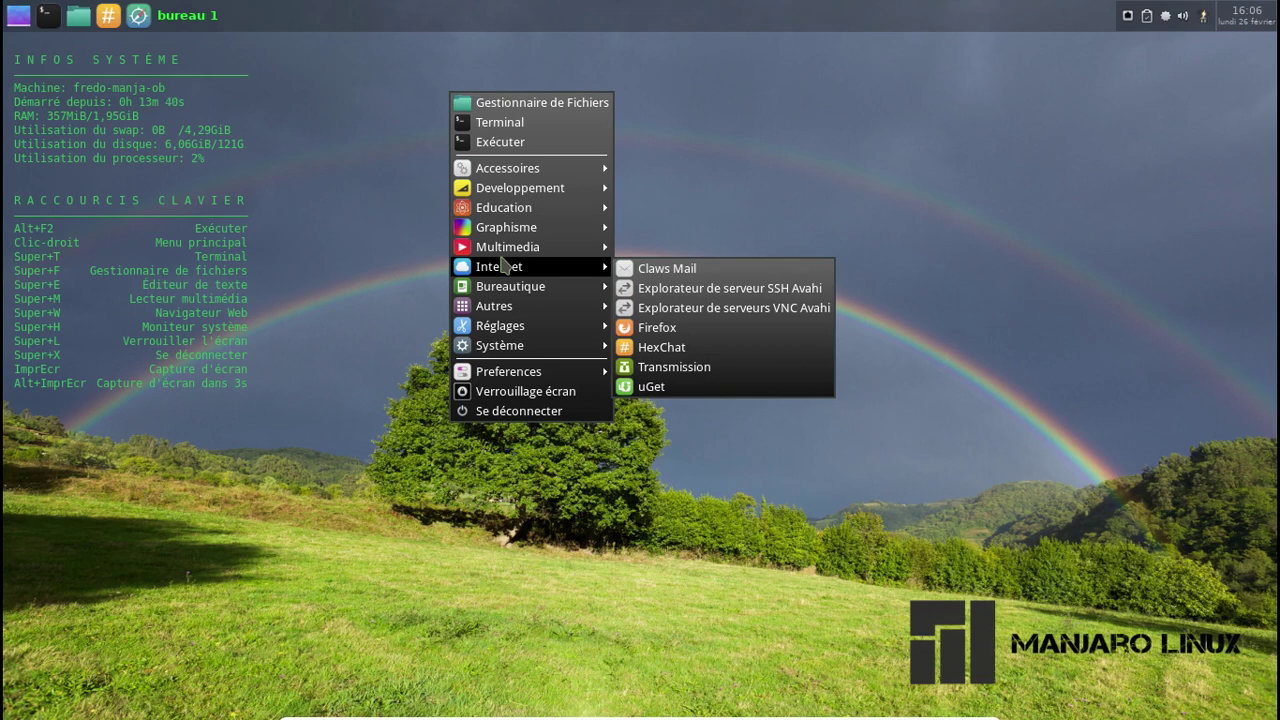
{"action": "mouse_move", "coordinate": [520, 375]}
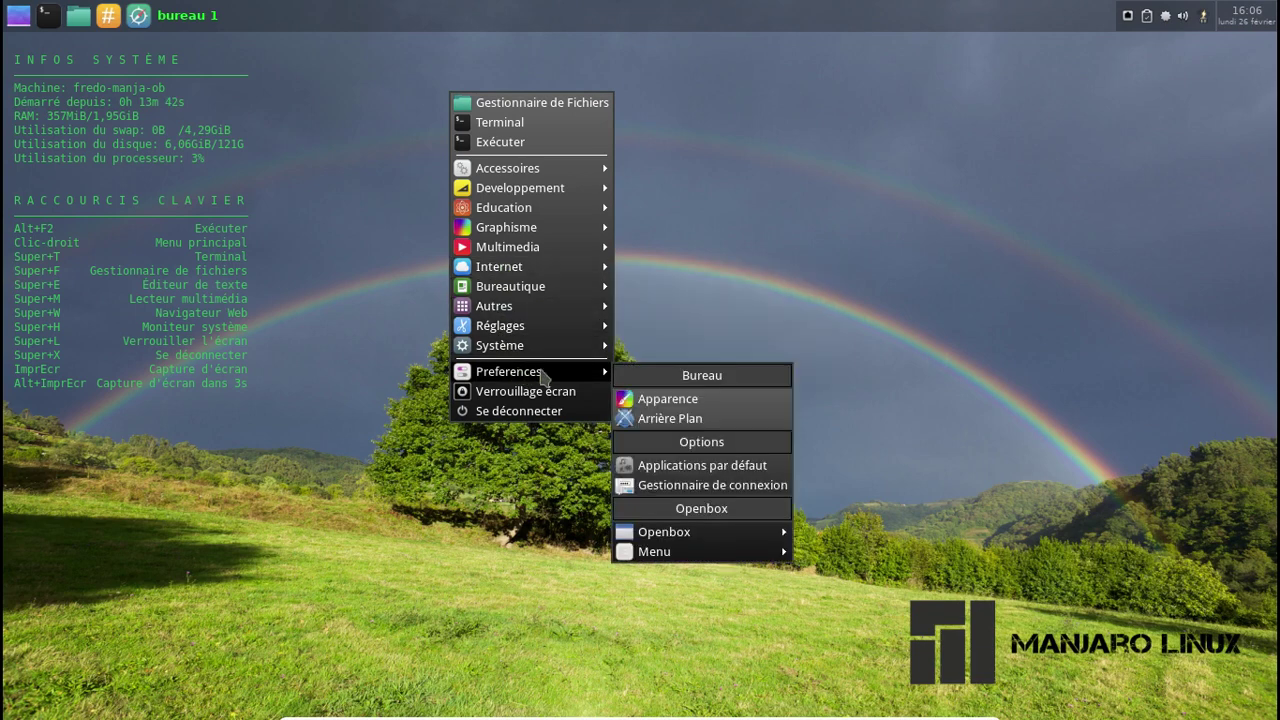
{"action": "mouse_move", "coordinate": [734, 552]}
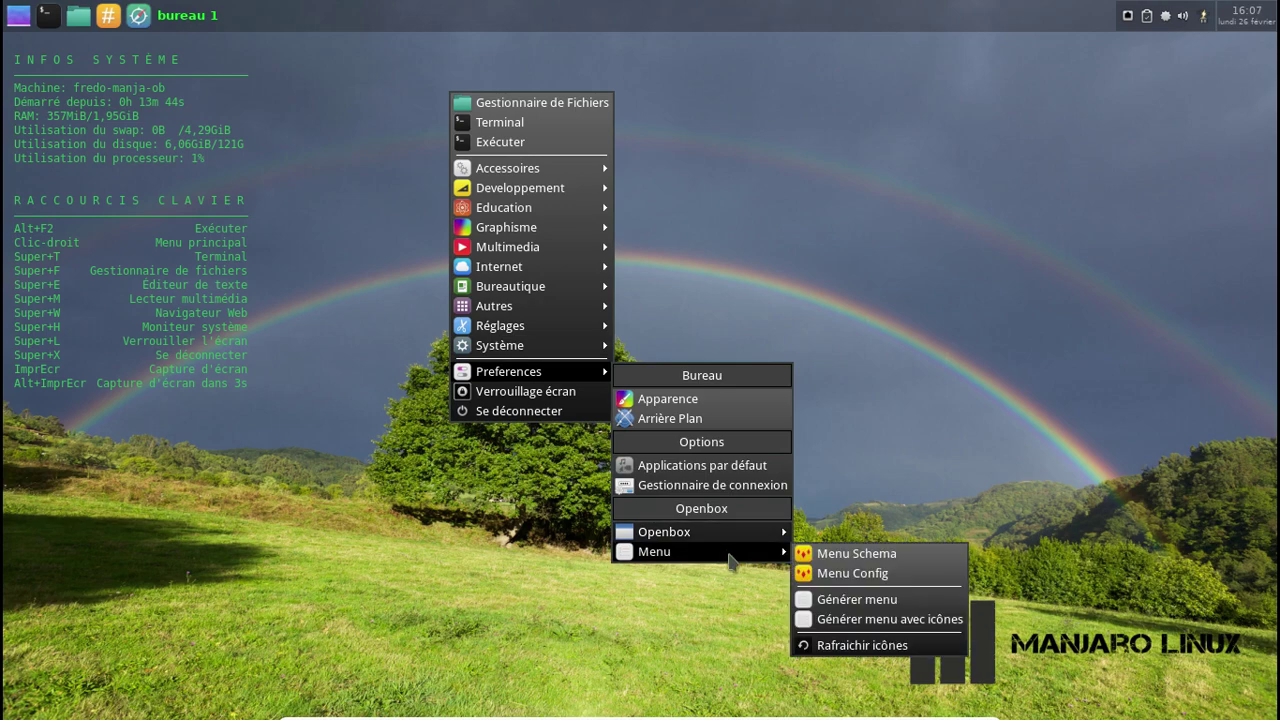
{"action": "left_click", "coordinate": [924, 599]}
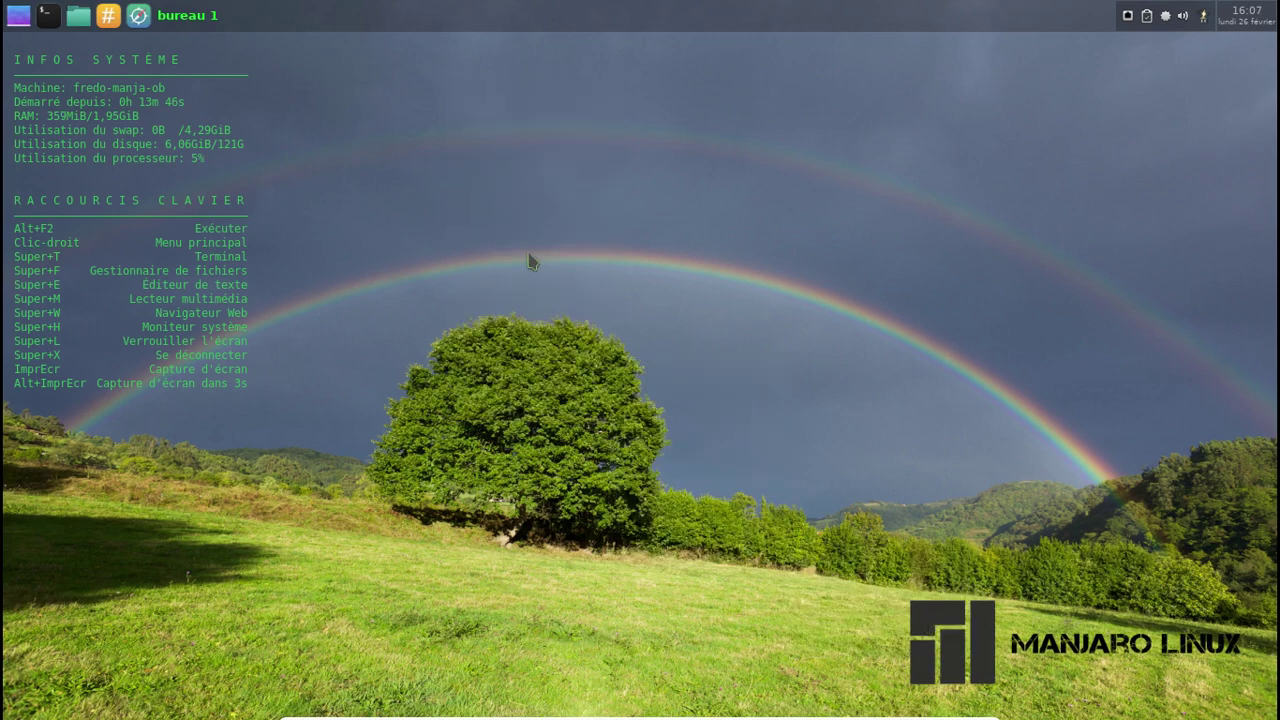
{"action": "right_click", "coordinate": [507, 170]}
{"action": "mouse_move", "coordinate": [573, 346]}
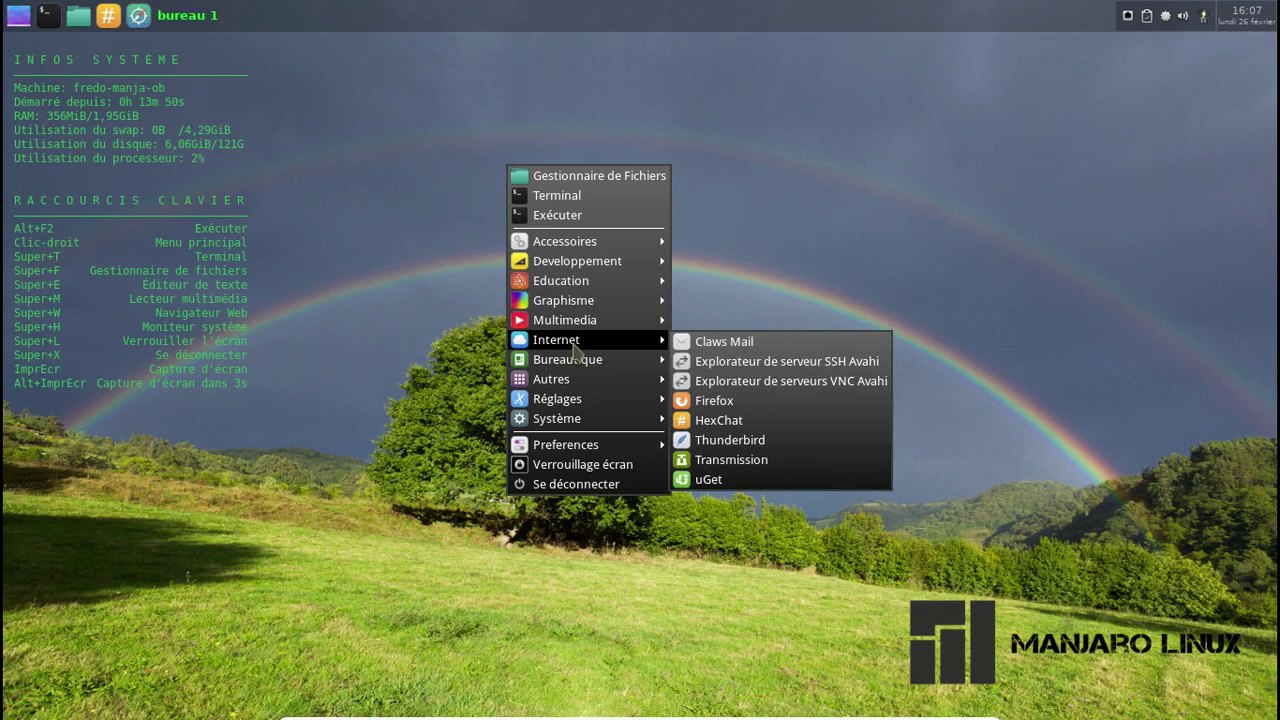
{"action": "left_click", "coordinate": [416, 304]}
Step: Set Mozilla Thunderbird as the default mail client in the default applications settings and close them
{"action": "right_click", "coordinate": [353, 90]}
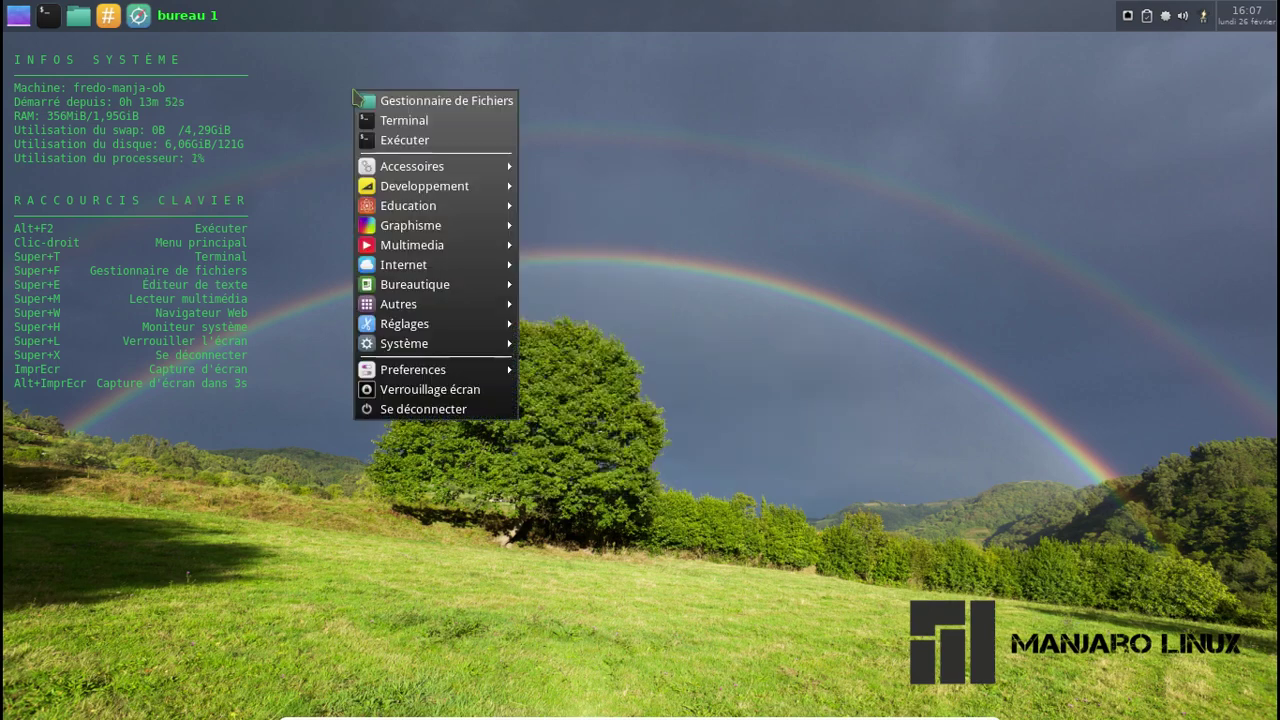
{"action": "mouse_move", "coordinate": [478, 345]}
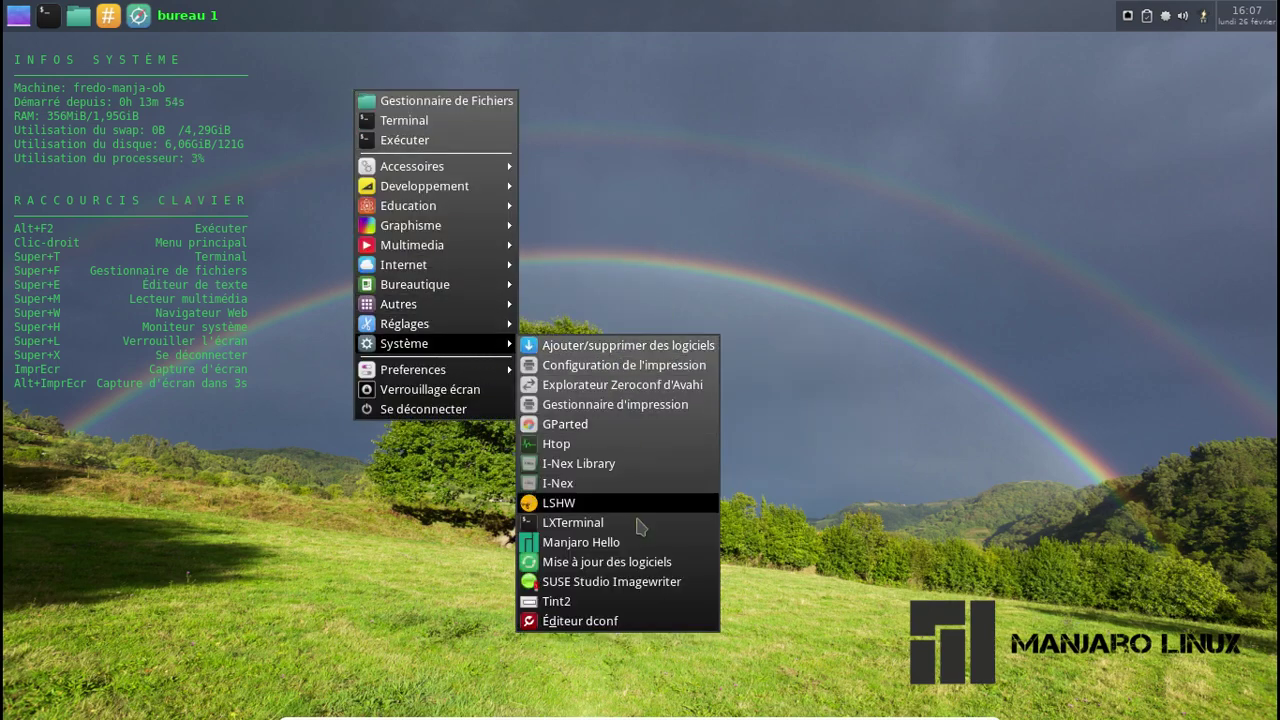
{"action": "mouse_move", "coordinate": [449, 369]}
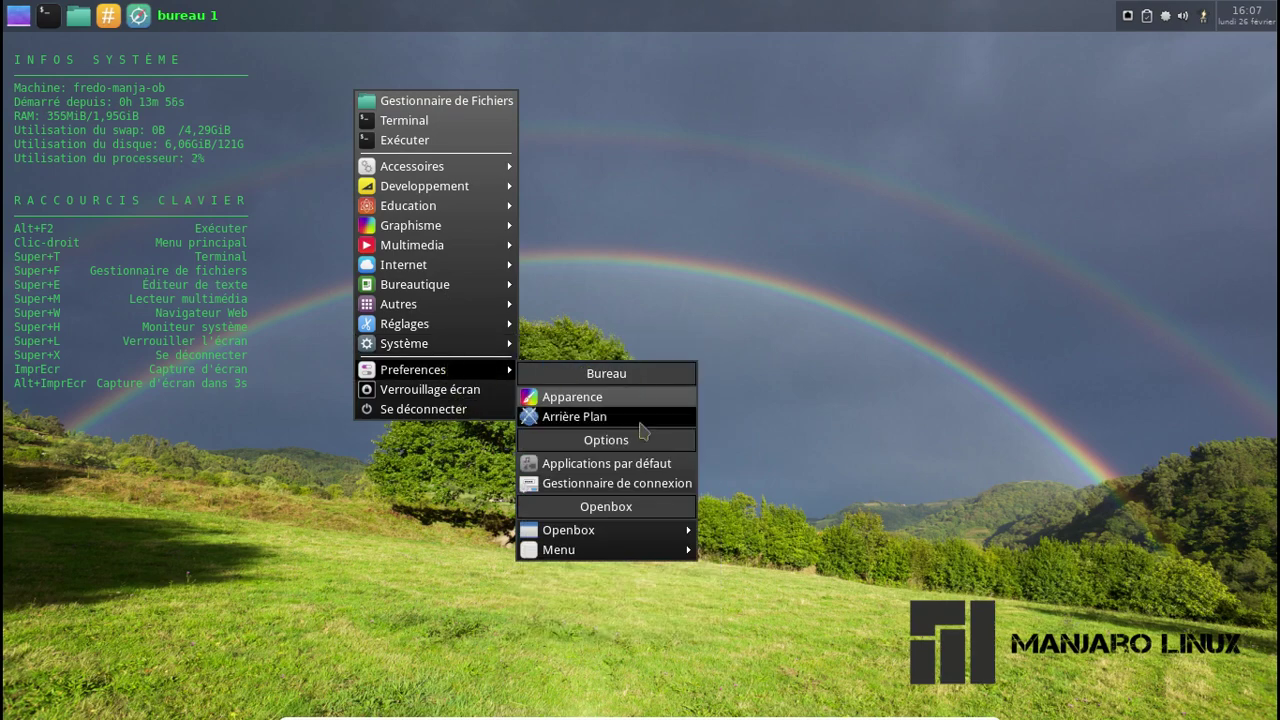
{"action": "left_click", "coordinate": [641, 466]}
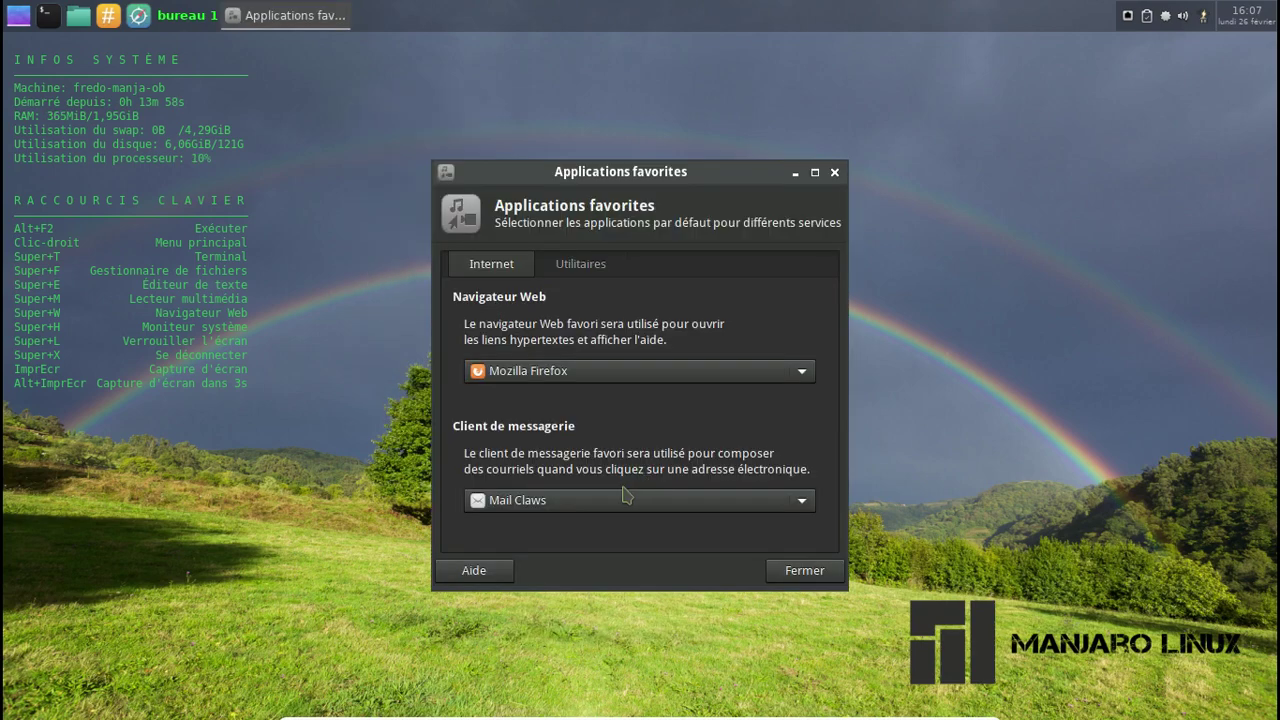
{"action": "left_click", "coordinate": [623, 495]}
{"action": "left_click", "coordinate": [586, 557]}
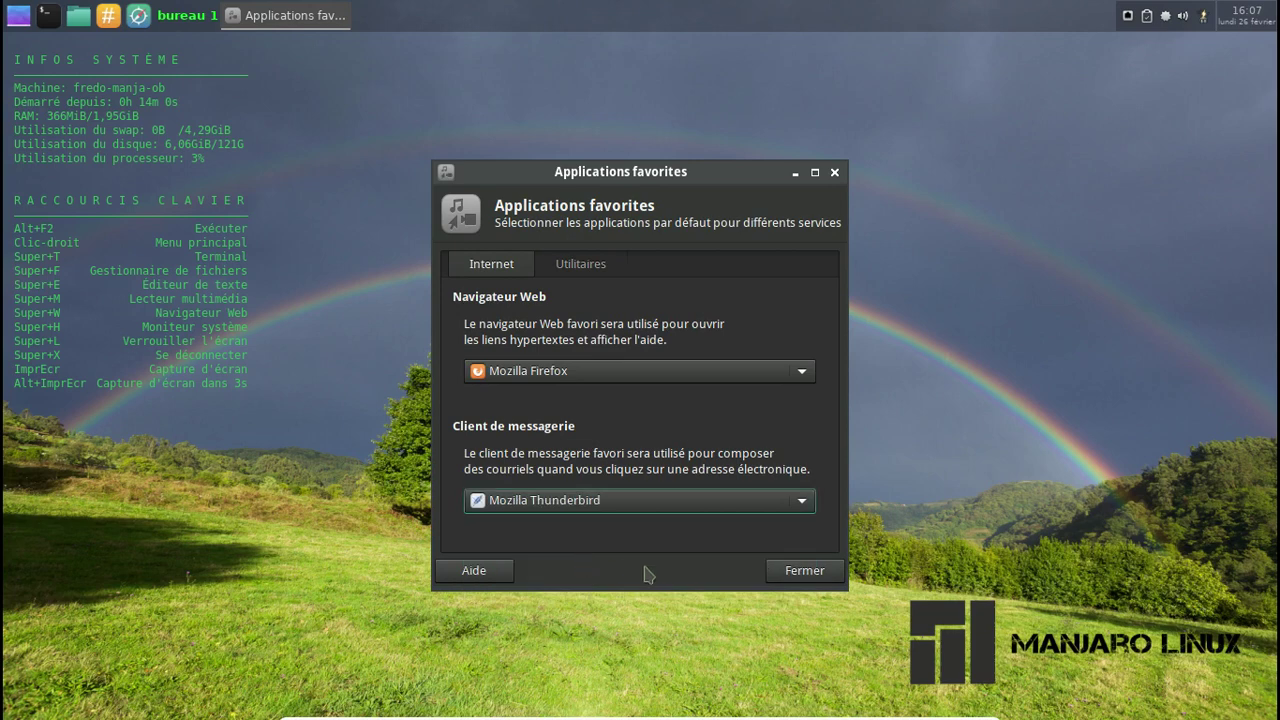
{"action": "left_click", "coordinate": [800, 570]}
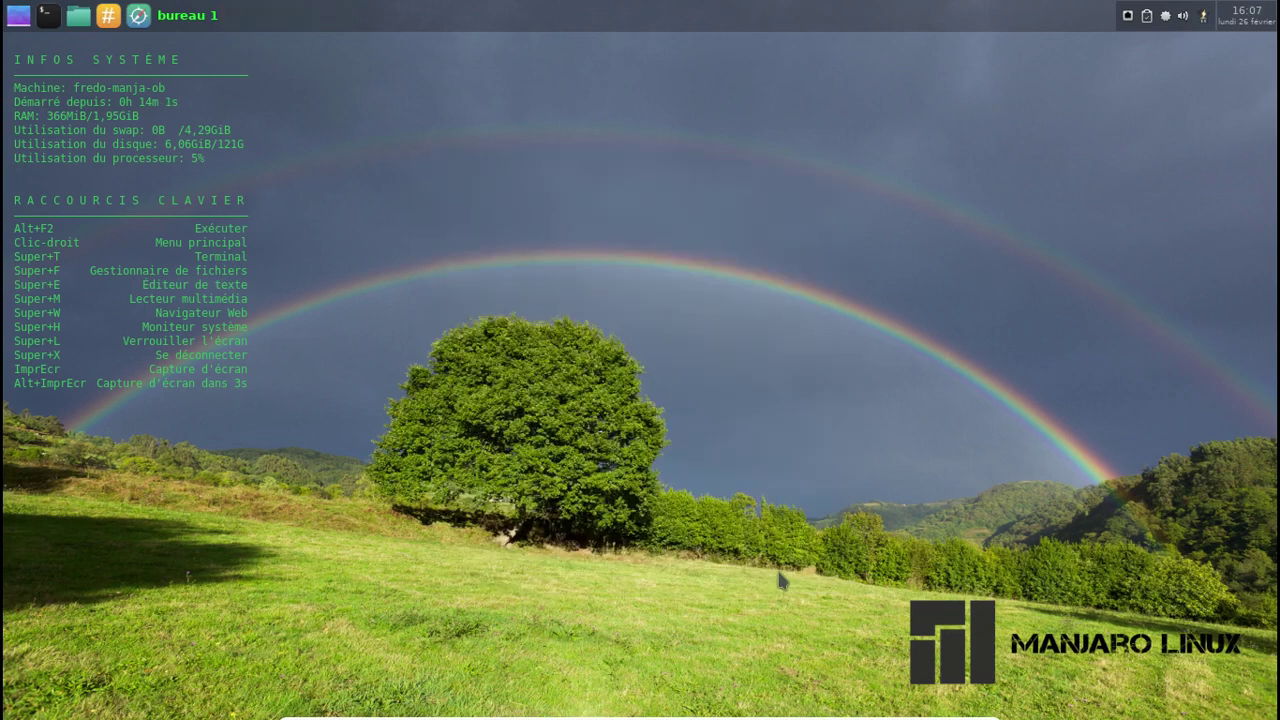
Step: Launch Thunderbird, dismiss the new email address dialog and both notification bars, and close the program
{"action": "right_click", "coordinate": [393, 140]}
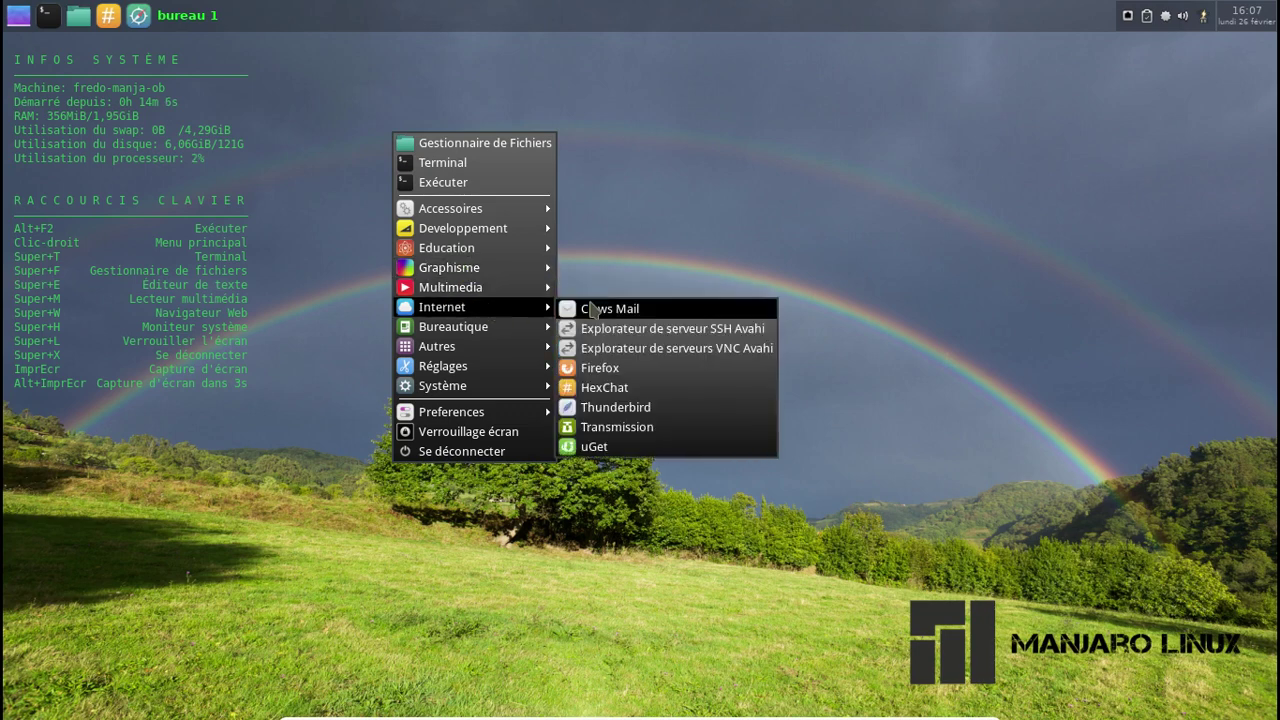
{"action": "left_click", "coordinate": [634, 408]}
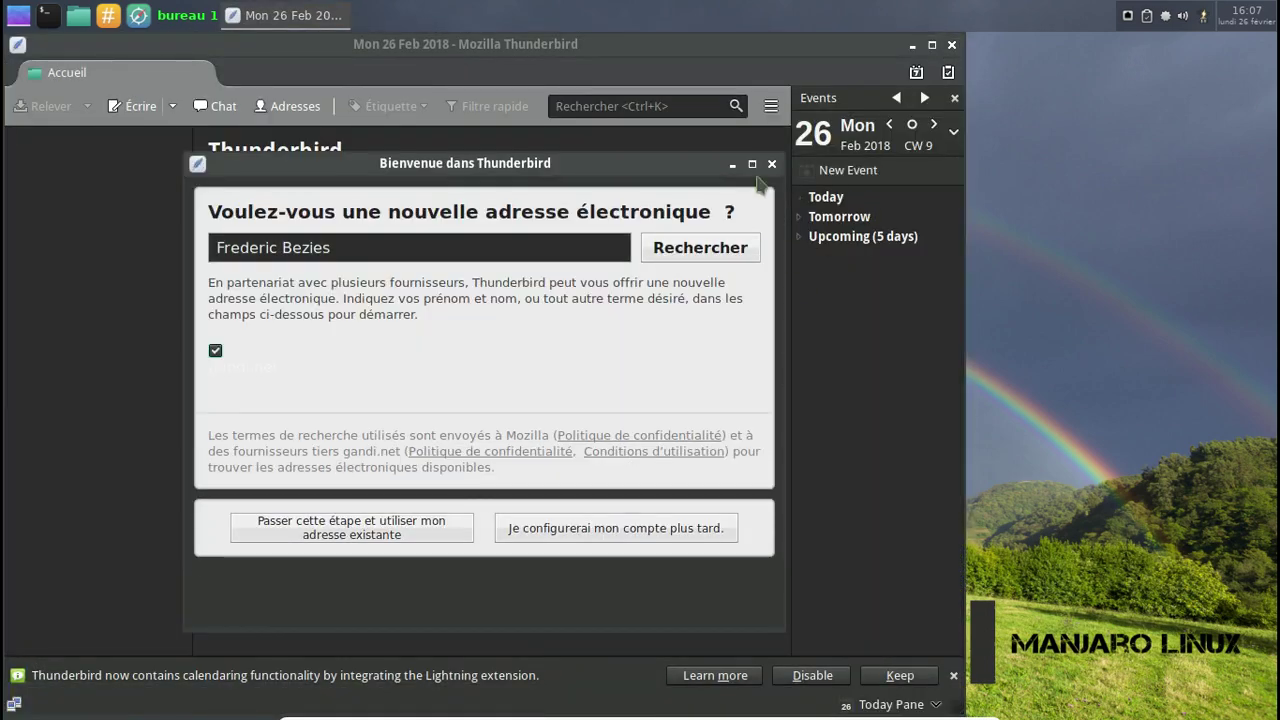
{"action": "left_click", "coordinate": [772, 164]}
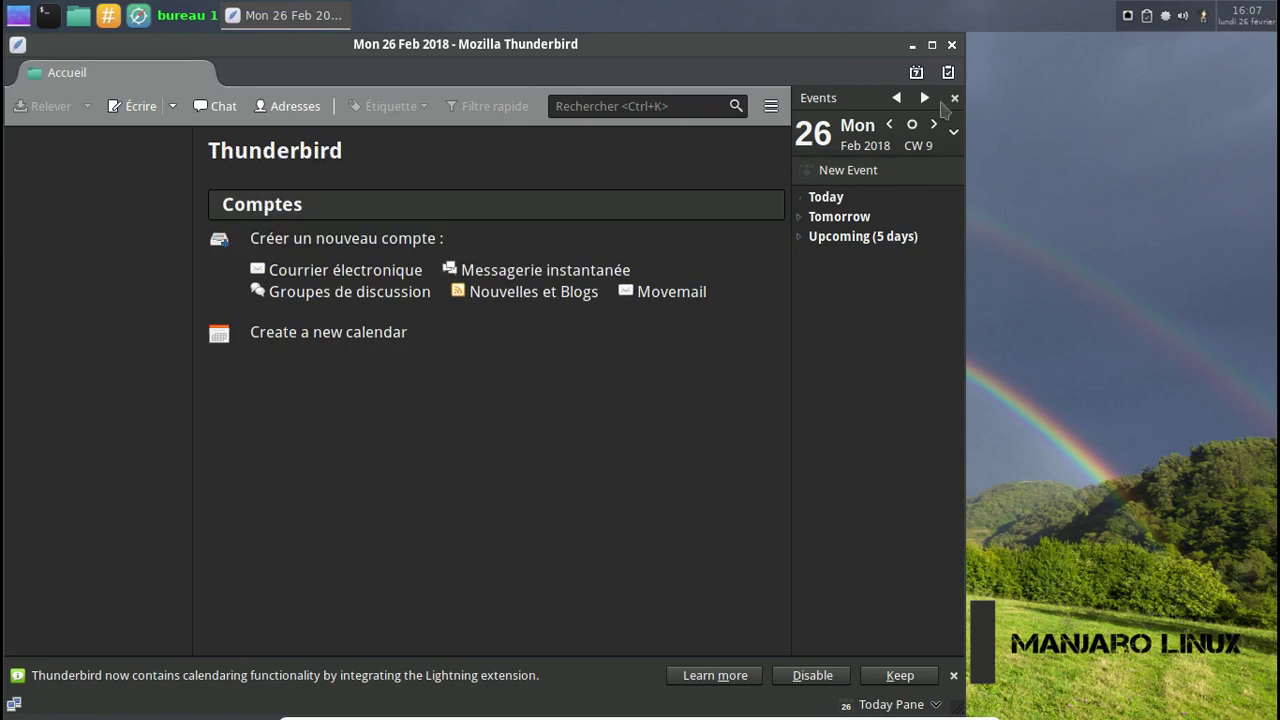
{"action": "left_click", "coordinate": [953, 676]}
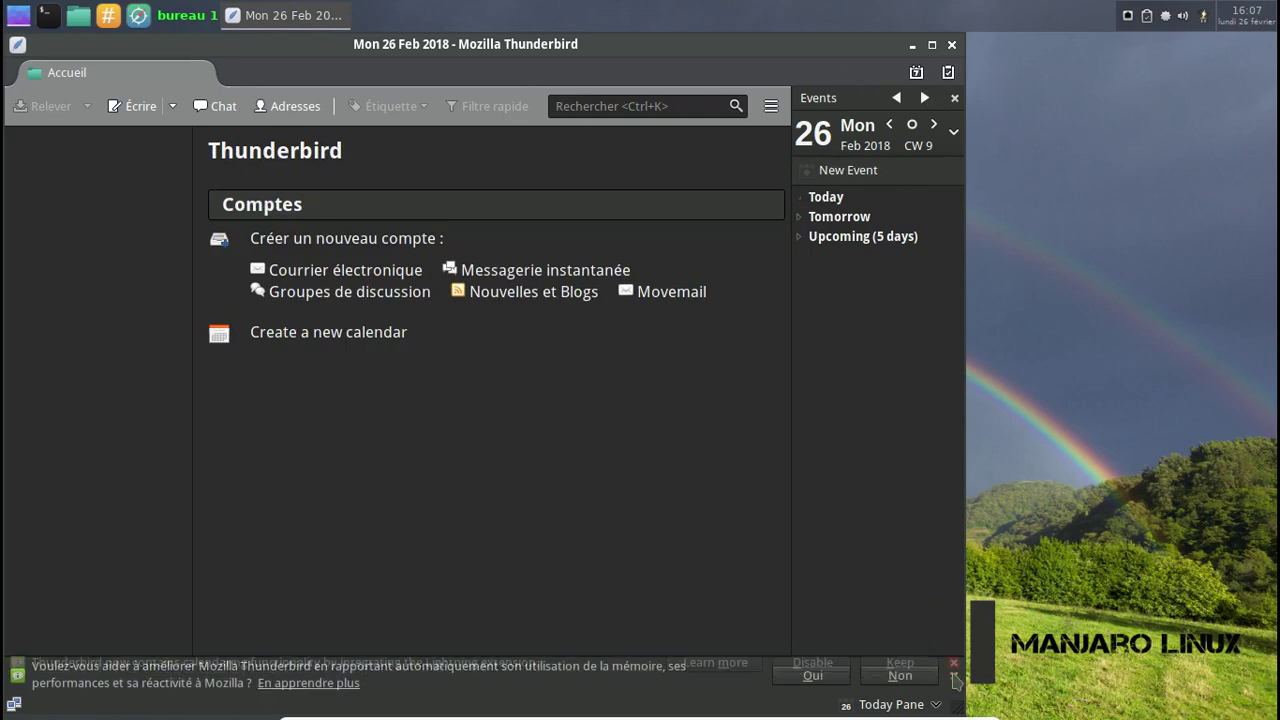
{"action": "left_click", "coordinate": [953, 677]}
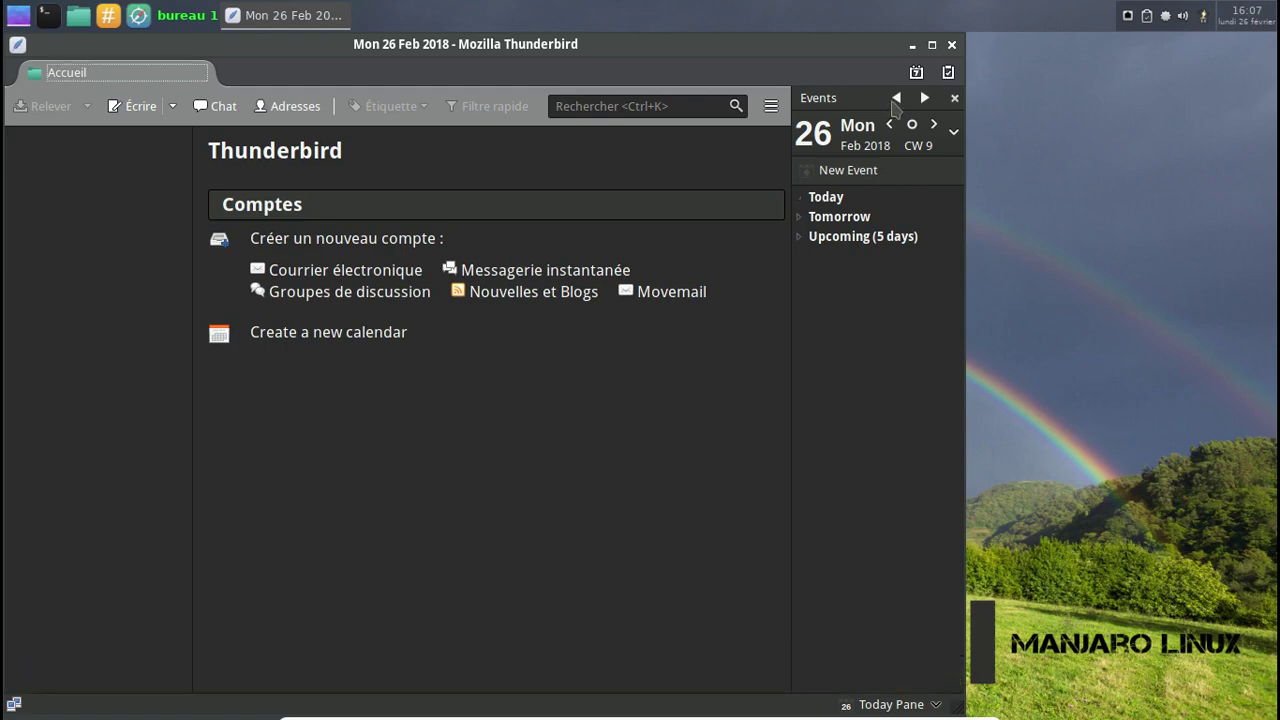
{"action": "left_click", "coordinate": [952, 45]}
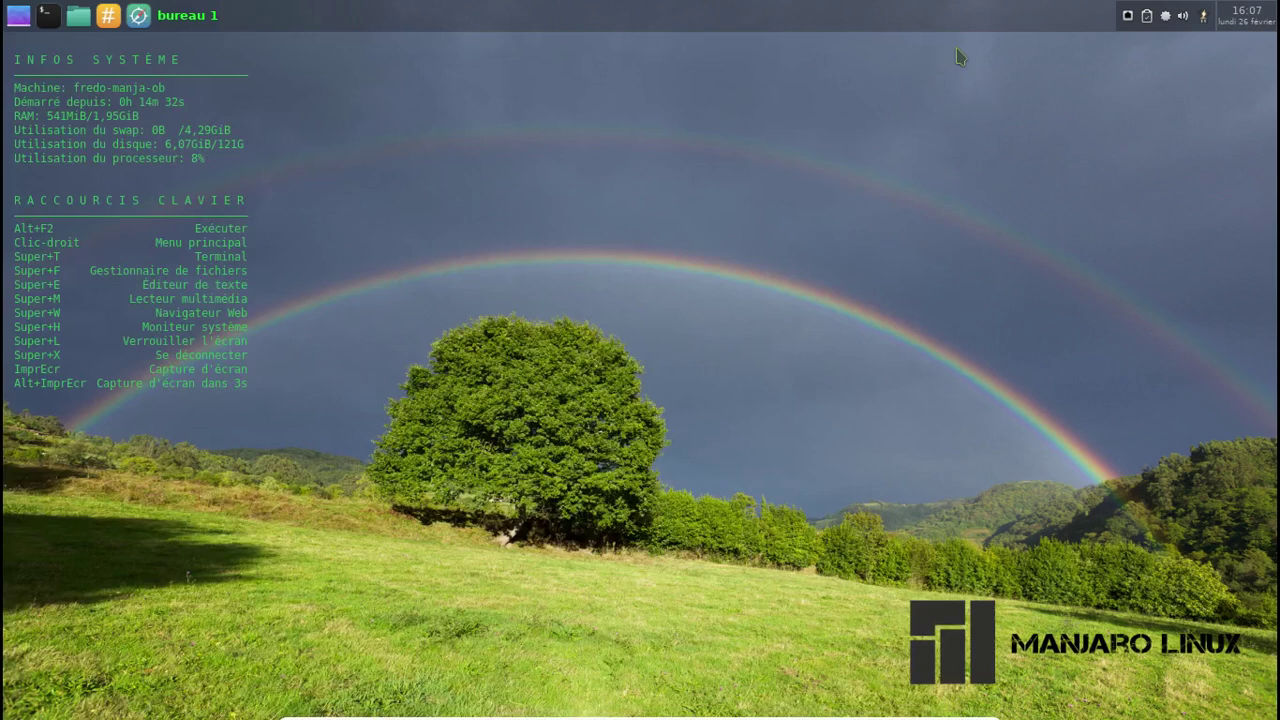
Step: Open the package manager, search for claws-mail, and mark Claws Mail and claws-mail-themes for removal
{"action": "right_click", "coordinate": [365, 88]}
{"action": "mouse_move", "coordinate": [390, 160]}
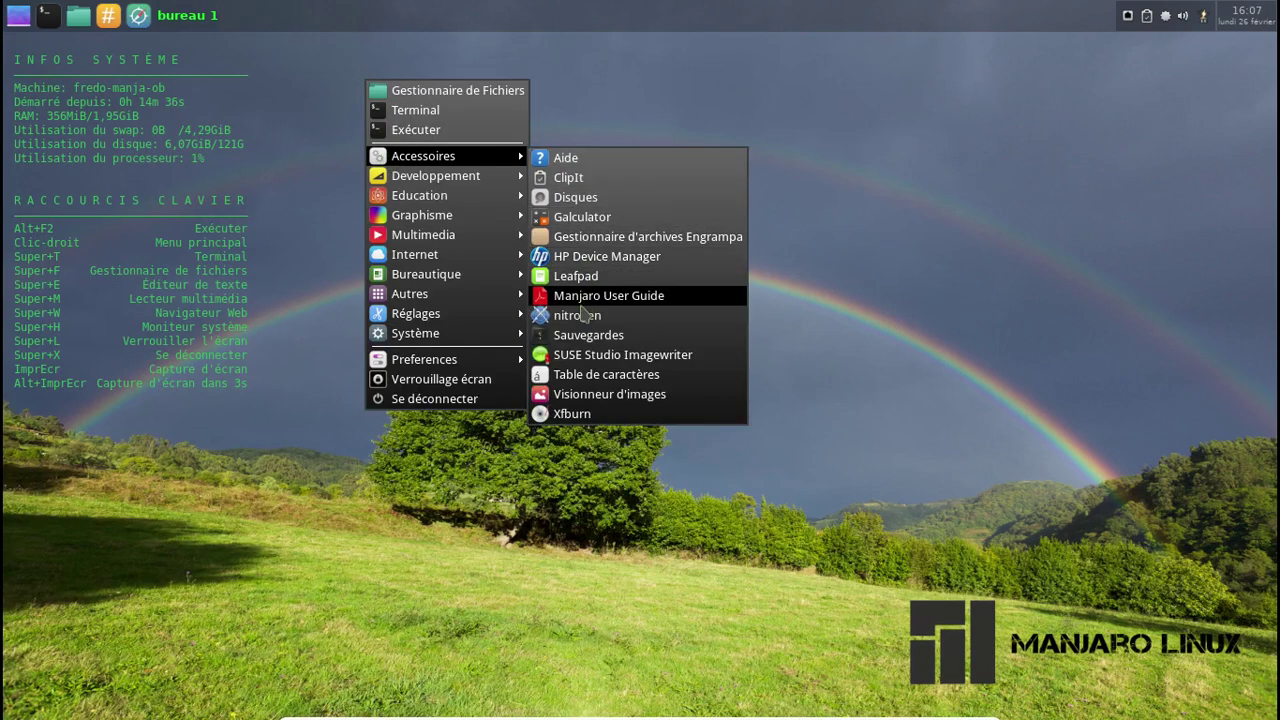
{"action": "mouse_move", "coordinate": [470, 340]}
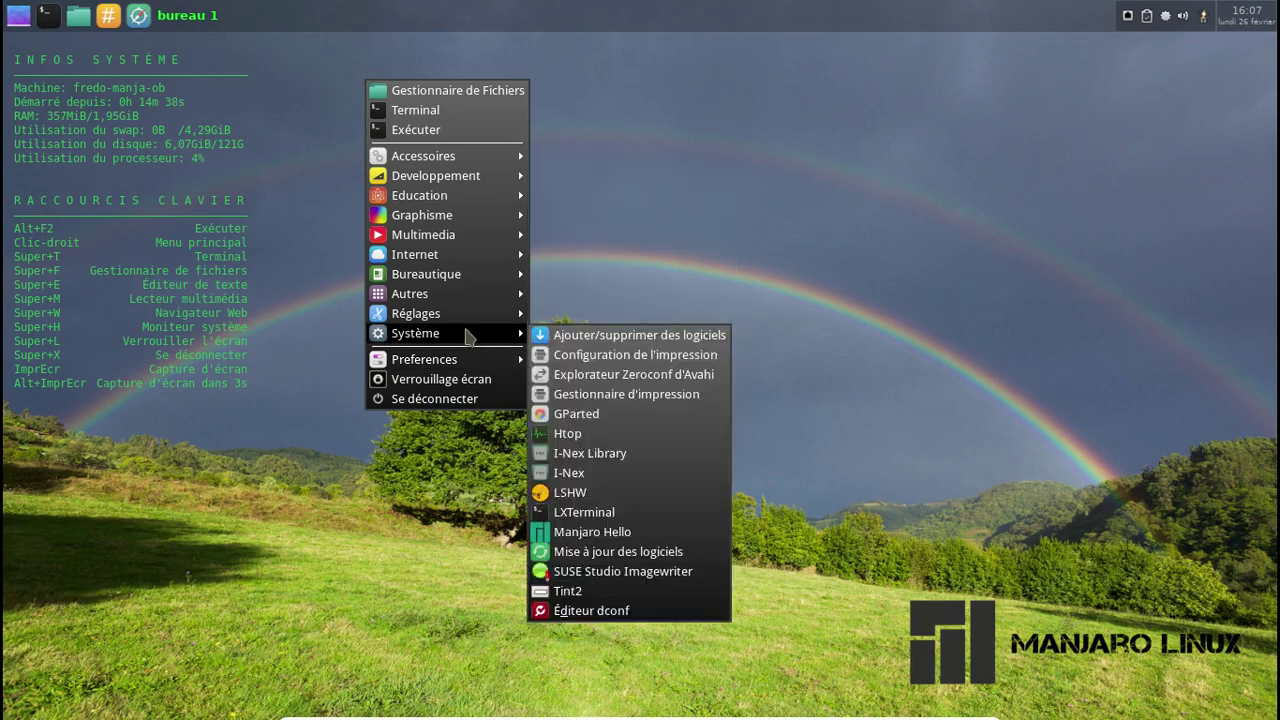
{"action": "left_click", "coordinate": [587, 336]}
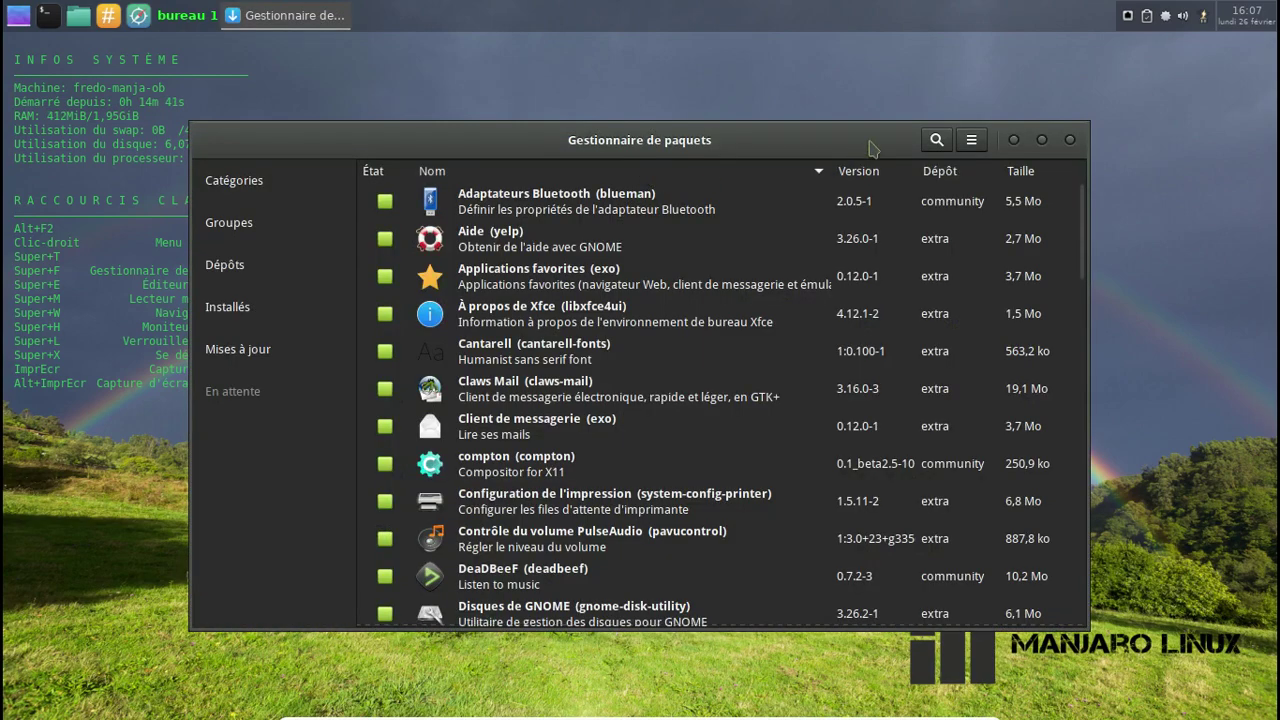
{"action": "left_click", "coordinate": [935, 140]}
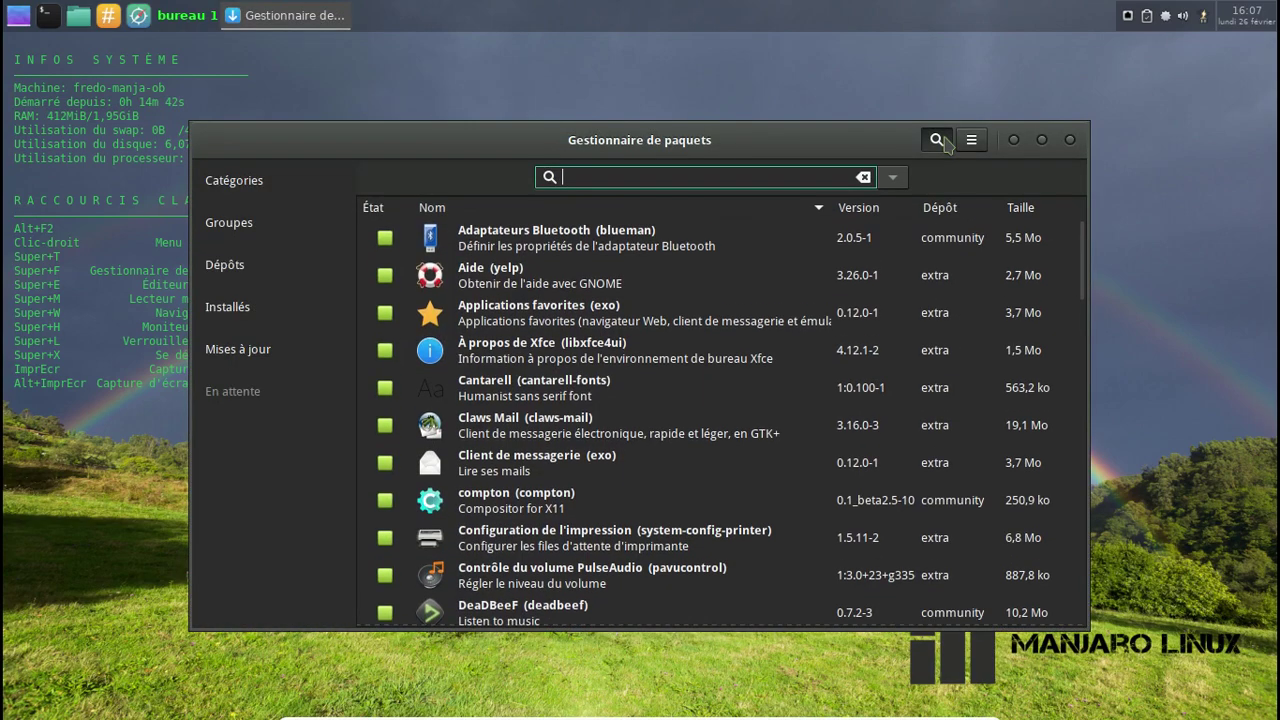
{"action": "type", "text": "claws-lmail"}
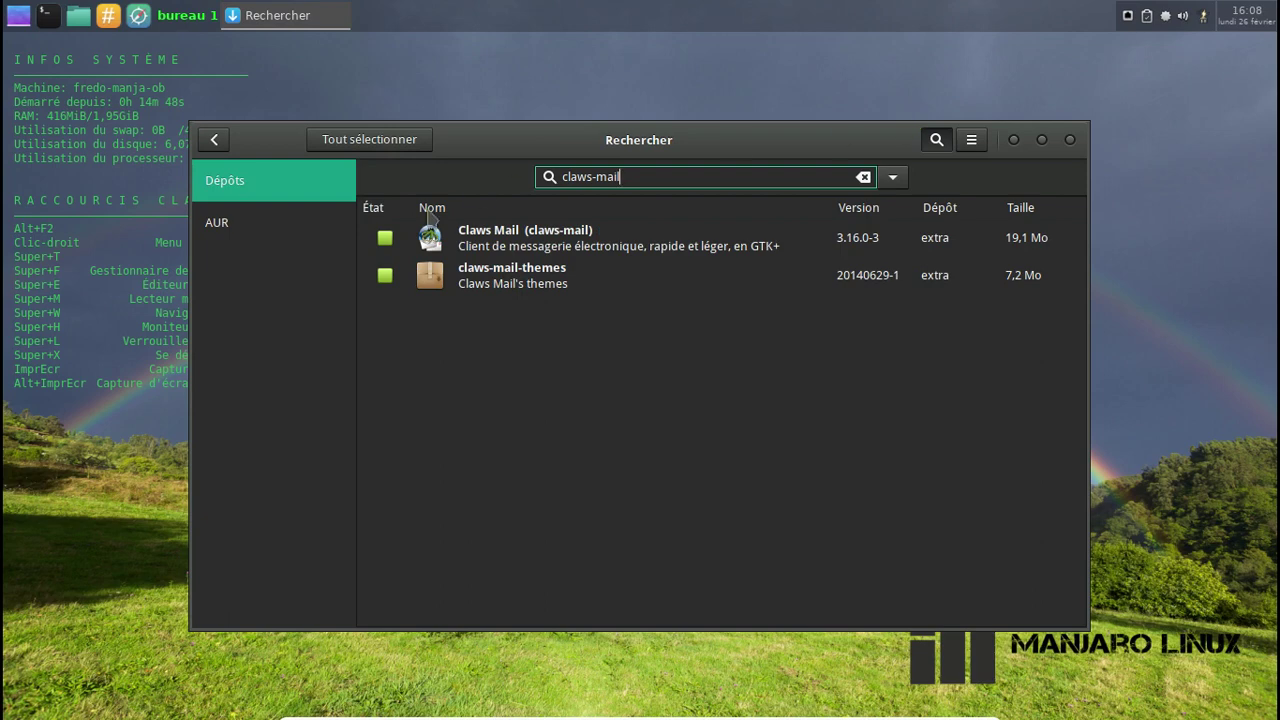
{"action": "left_click", "coordinate": [386, 239]}
{"action": "left_click", "coordinate": [385, 276]}
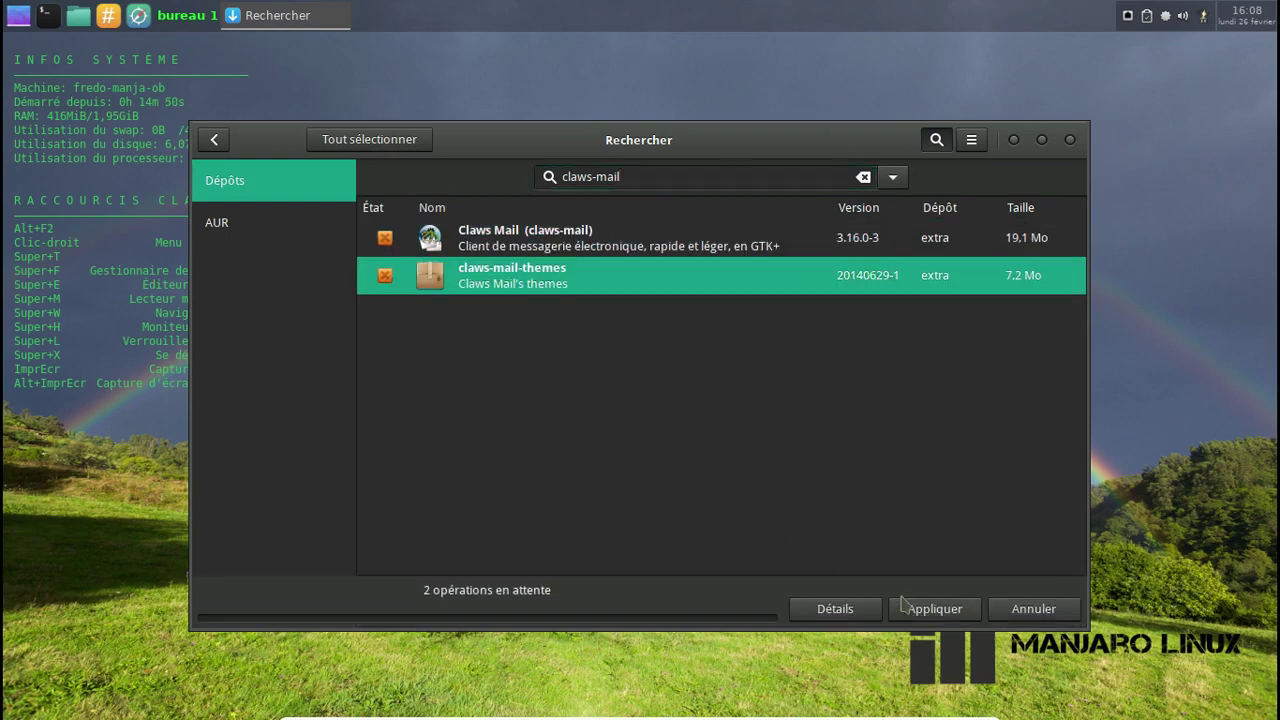
Step: Apply and confirm the pending removals, authenticating with the account password
{"action": "left_click", "coordinate": [936, 612]}
{"action": "left_click", "coordinate": [890, 528]}
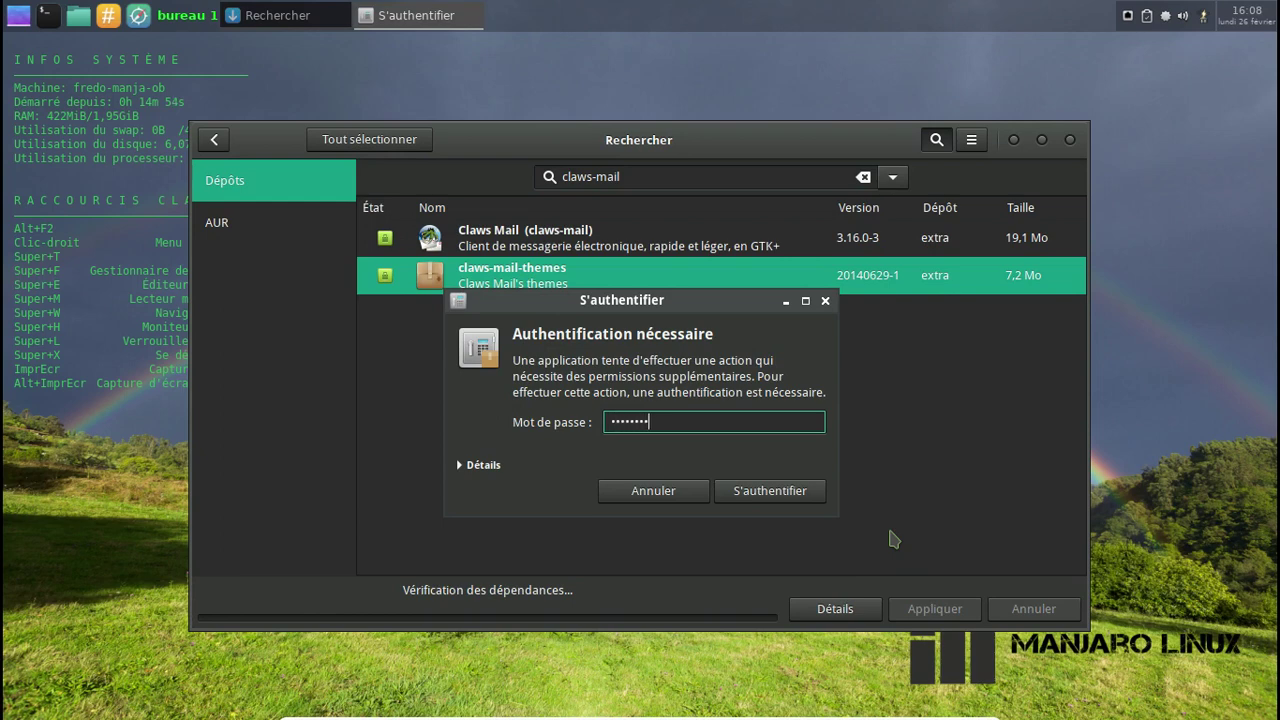
{"action": "key", "text": "Return"}
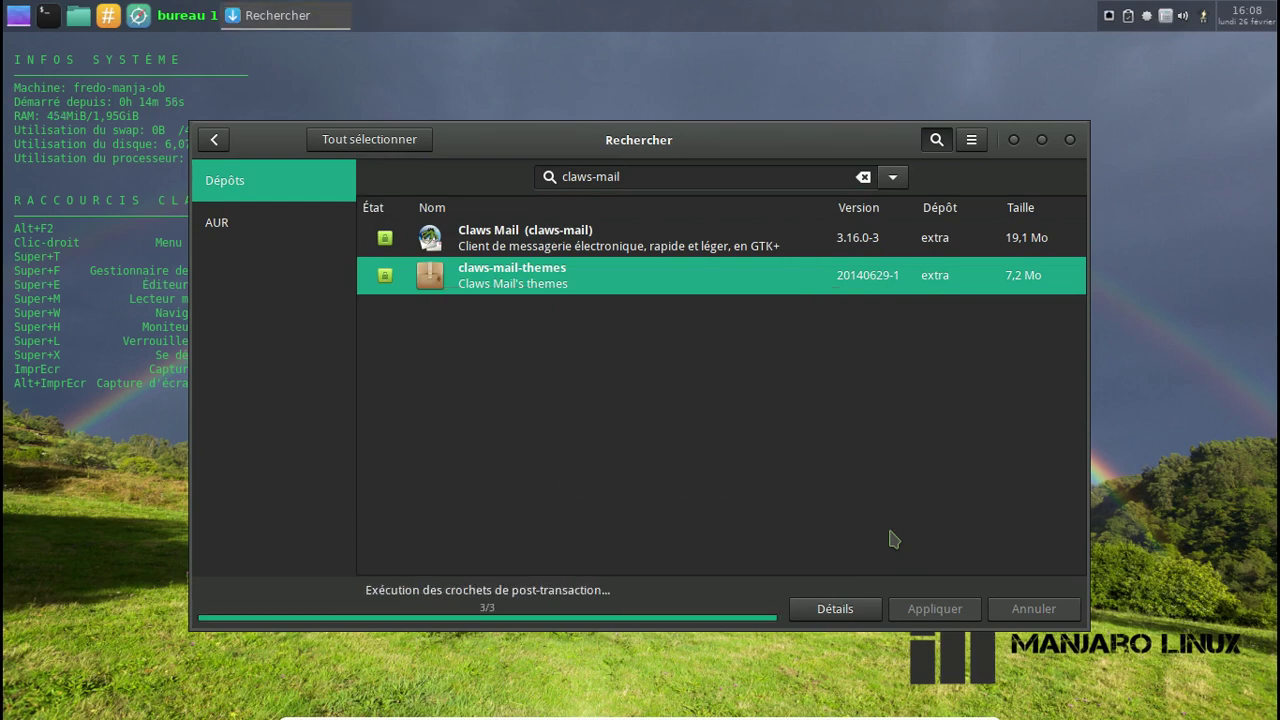
Step: Uninstall the orphaned meson package along with ninja, view the foreign packages, and close the package manager
{"action": "left_click", "coordinate": [216, 138]}
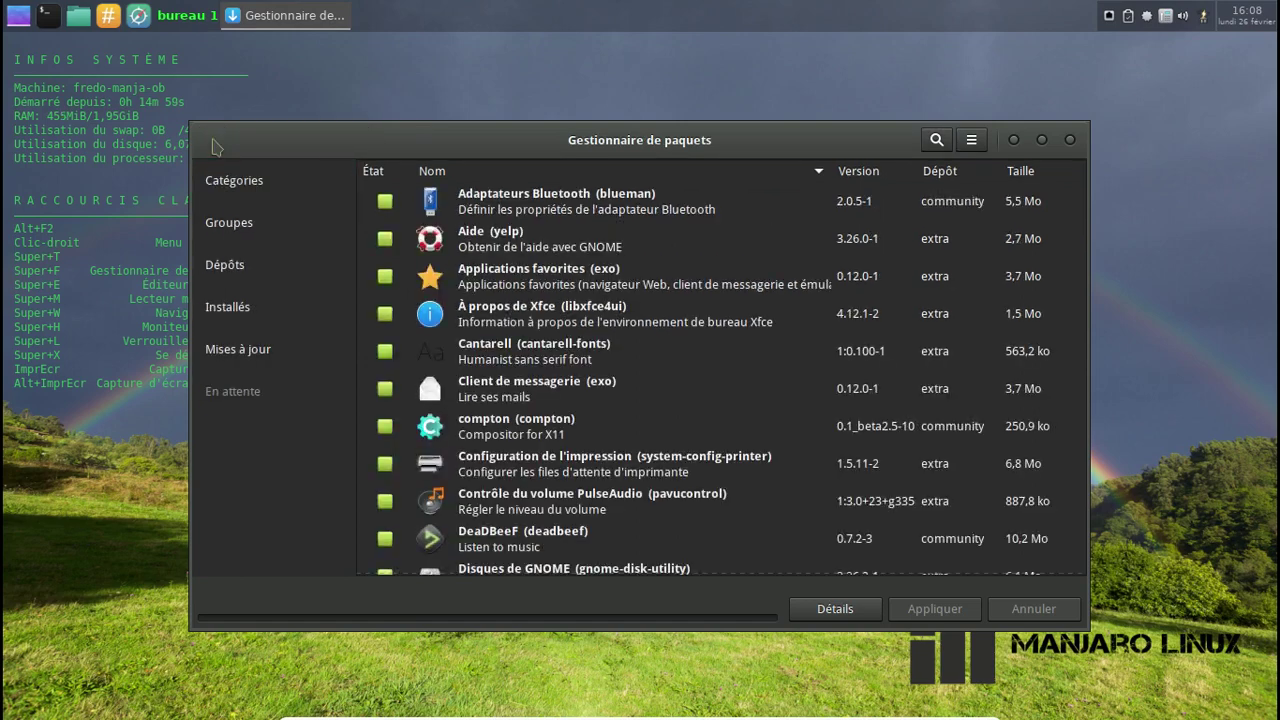
{"action": "left_click", "coordinate": [251, 307]}
{"action": "left_click", "coordinate": [245, 267]}
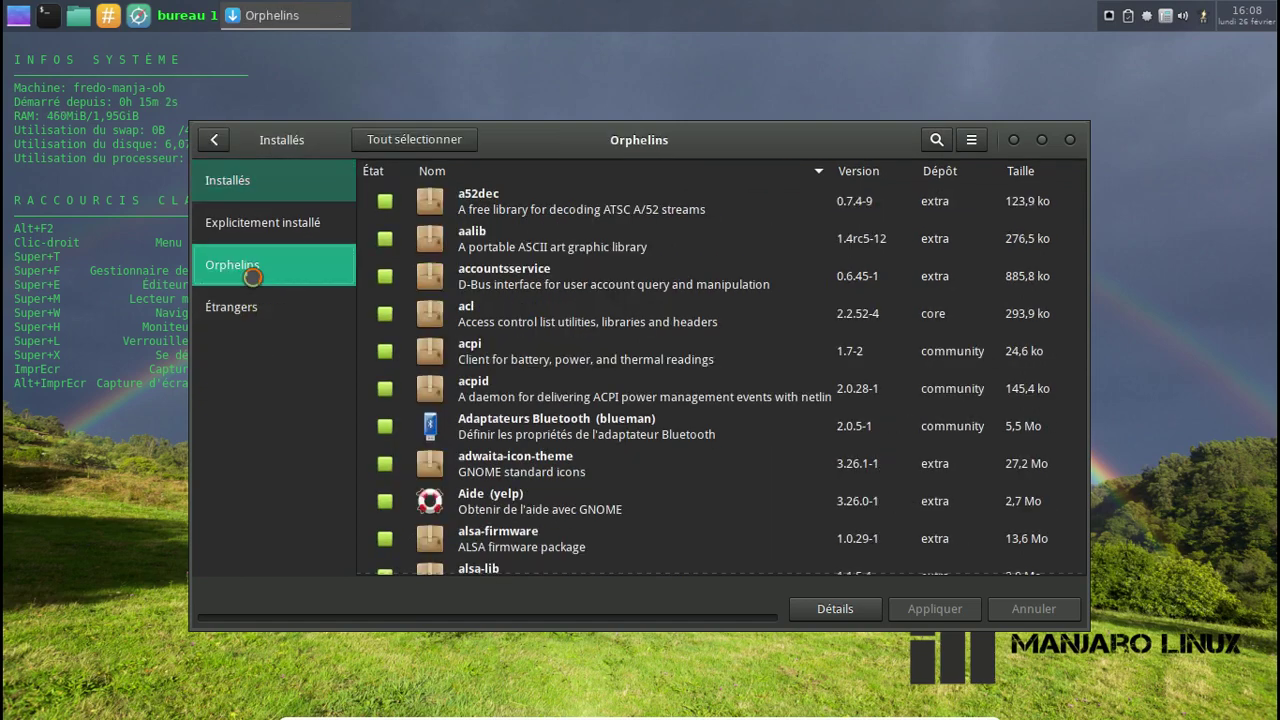
{"action": "left_click", "coordinate": [533, 204]}
{"action": "right_click", "coordinate": [535, 204]}
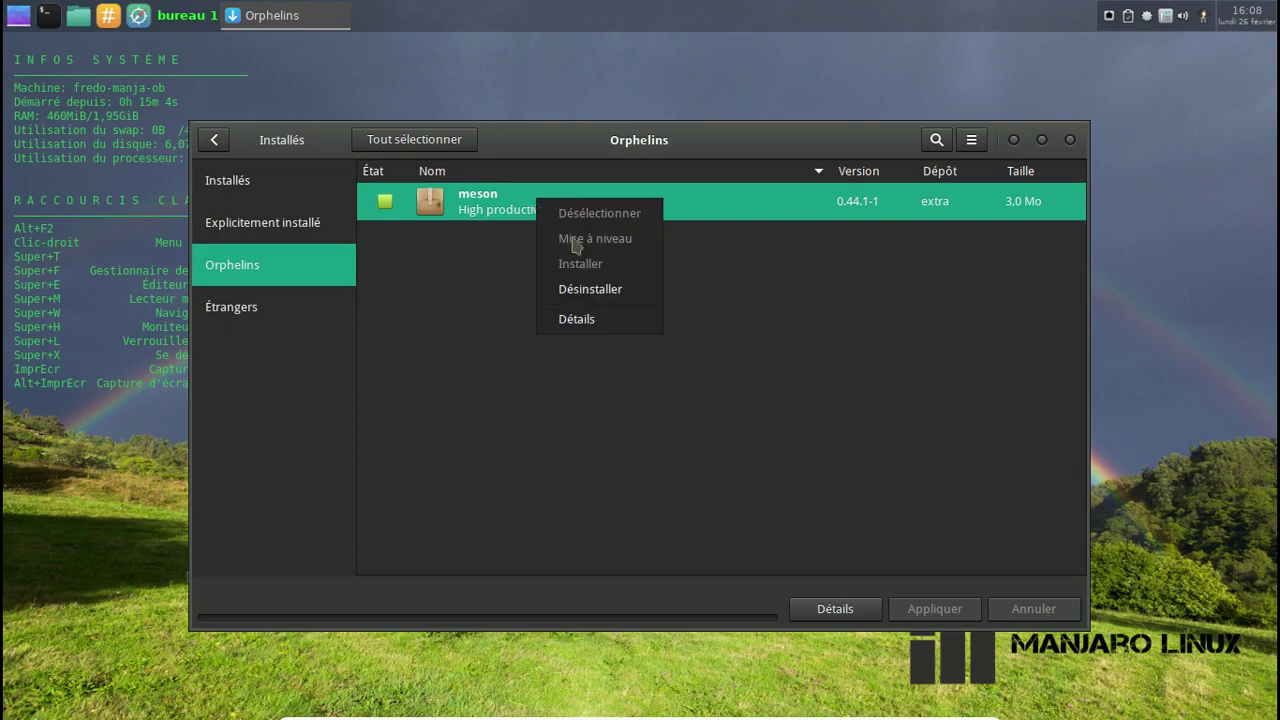
{"action": "left_click", "coordinate": [576, 289]}
{"action": "left_click", "coordinate": [934, 609]}
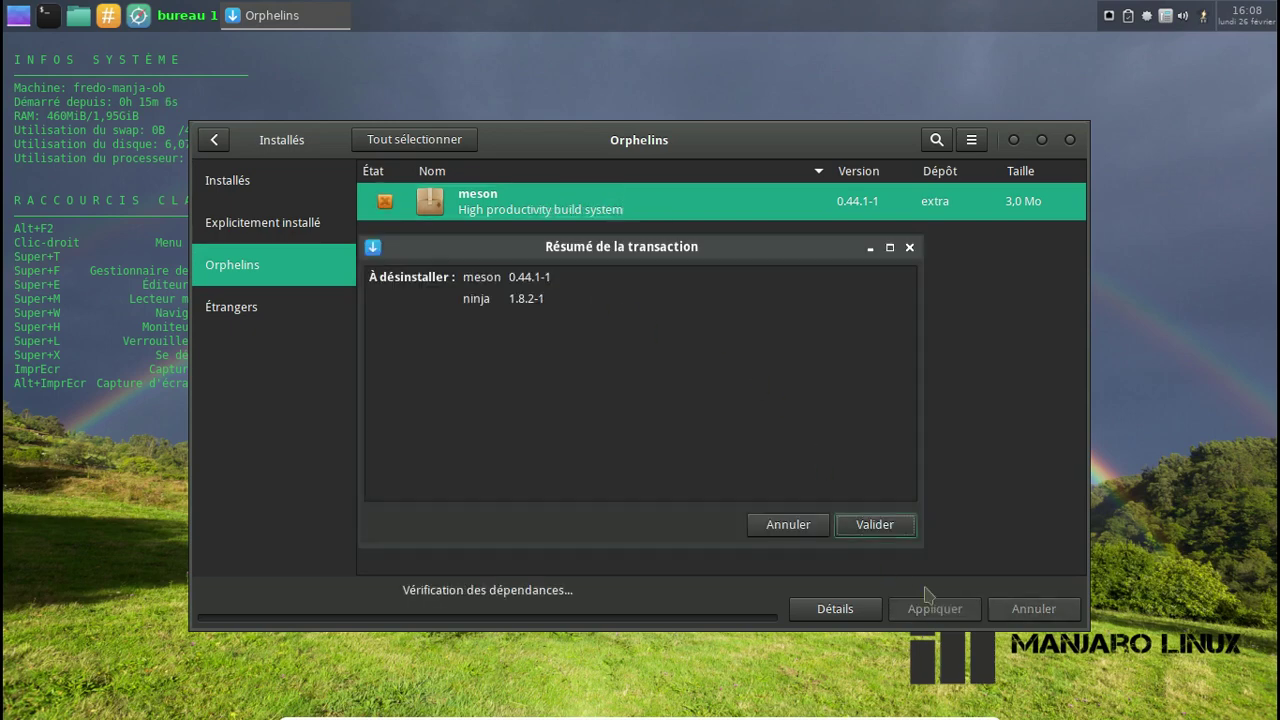
{"action": "left_click", "coordinate": [890, 524]}
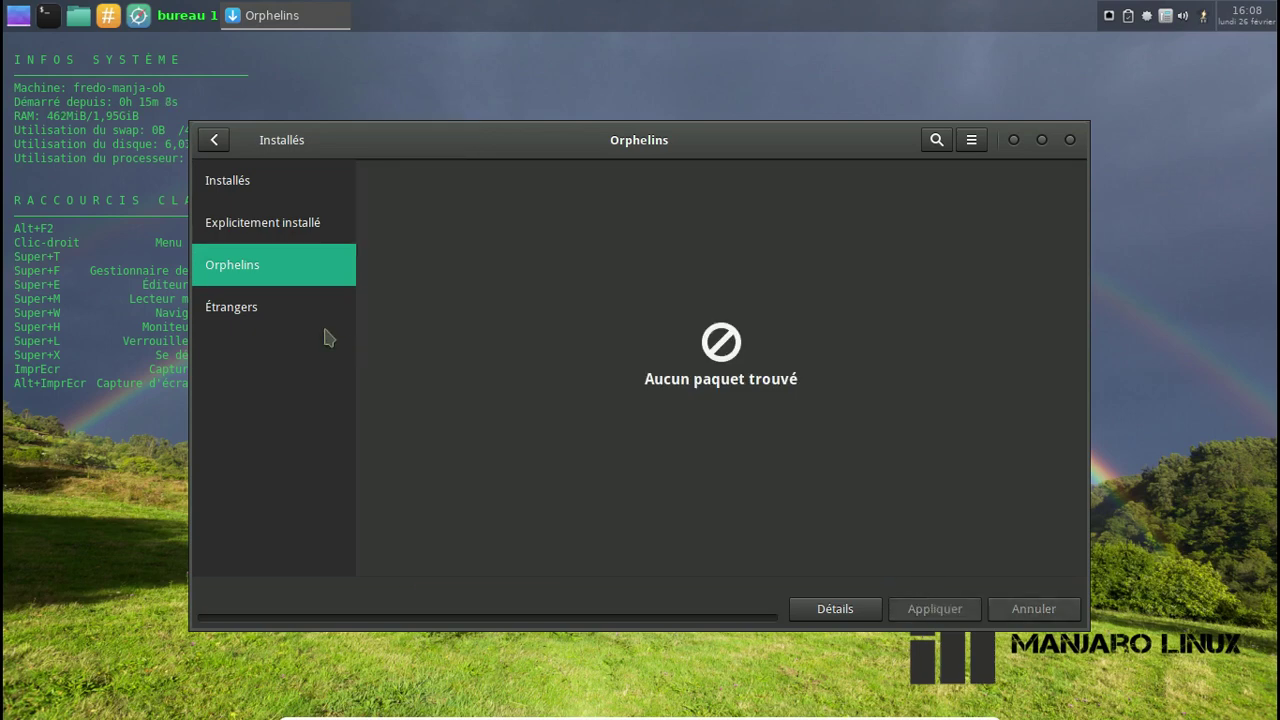
{"action": "left_click", "coordinate": [314, 309]}
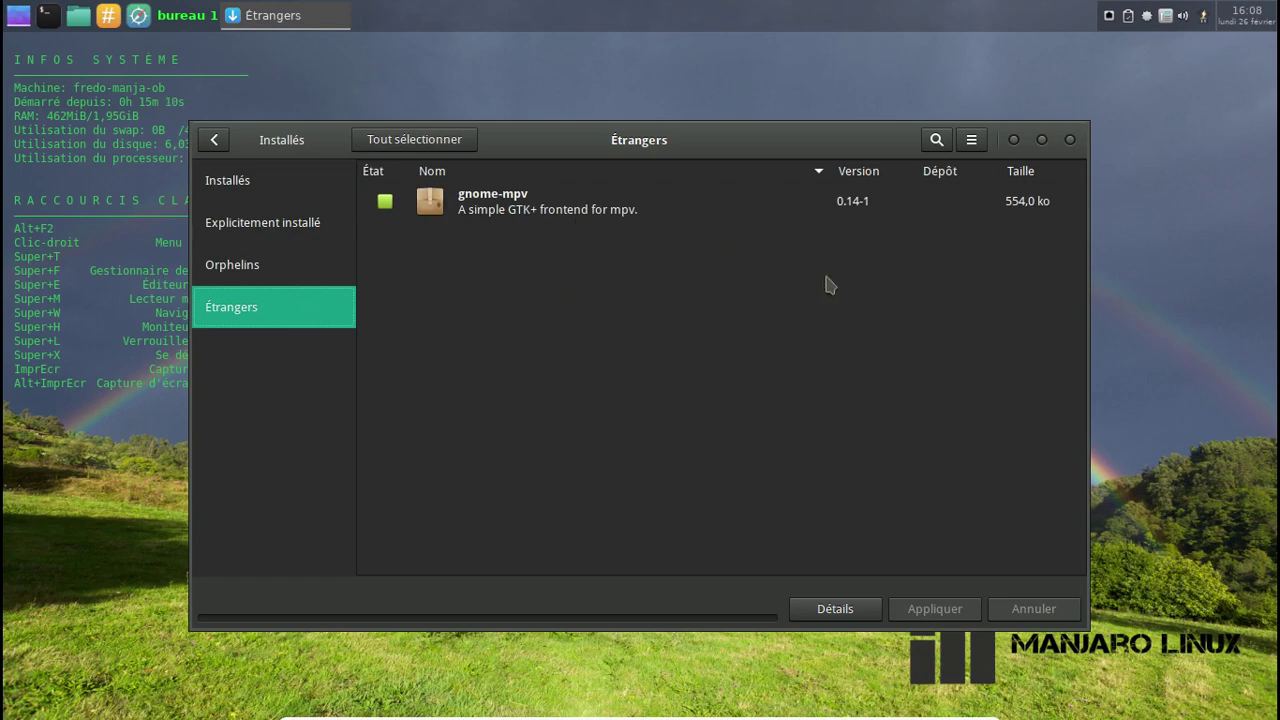
{"action": "left_click", "coordinate": [1070, 139]}
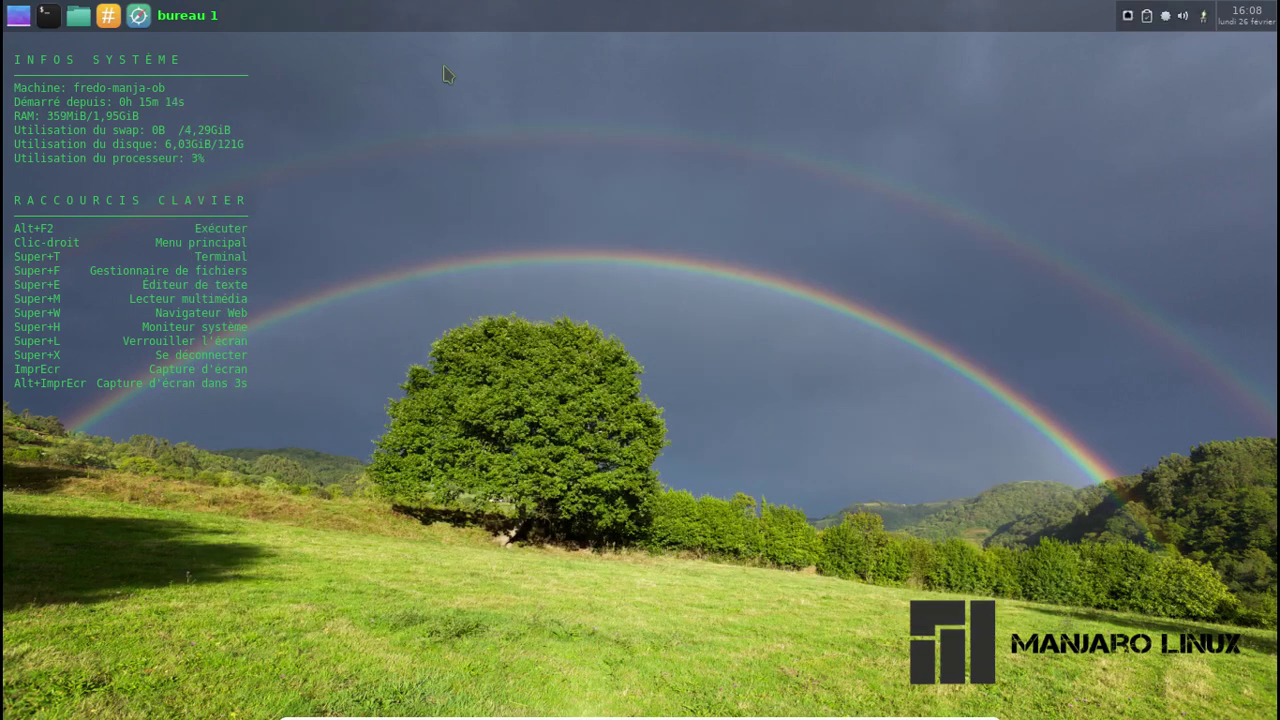
Step: Shut down the Manjaro system from its session options and dismiss the volume mounting error on the host desktop
{"action": "right_click", "coordinate": [335, 100]}
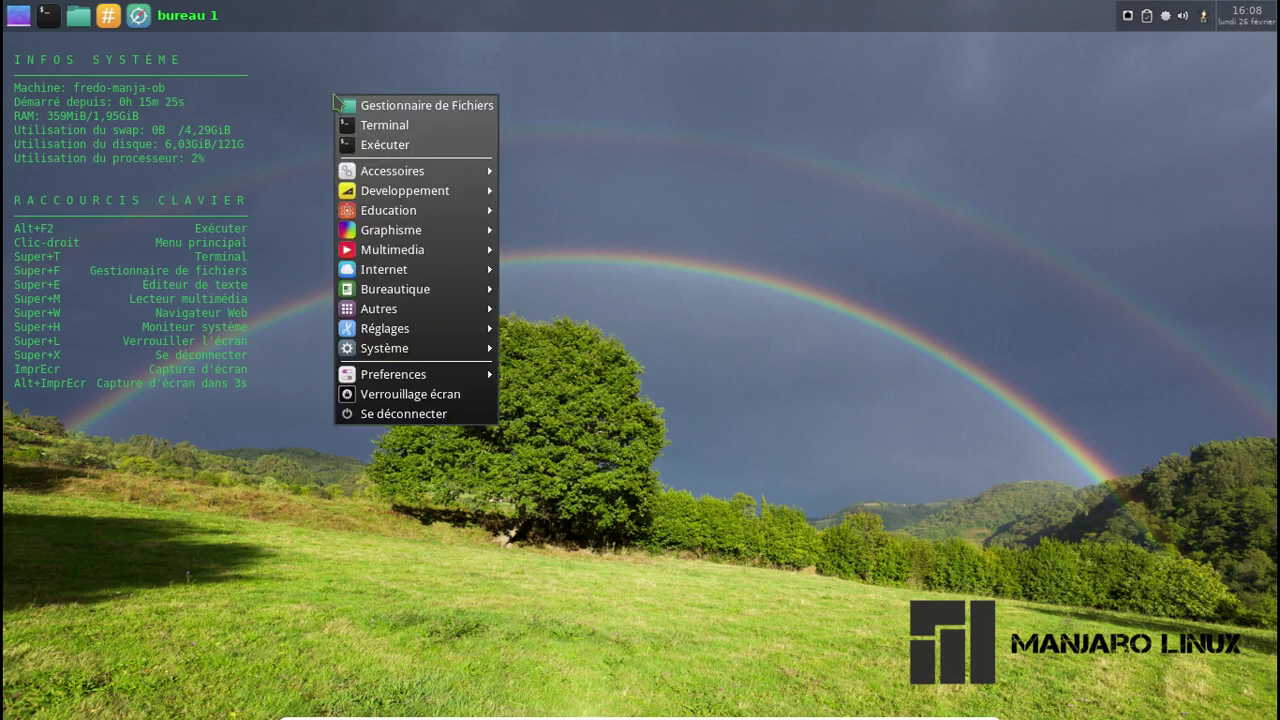
{"action": "left_click", "coordinate": [405, 414]}
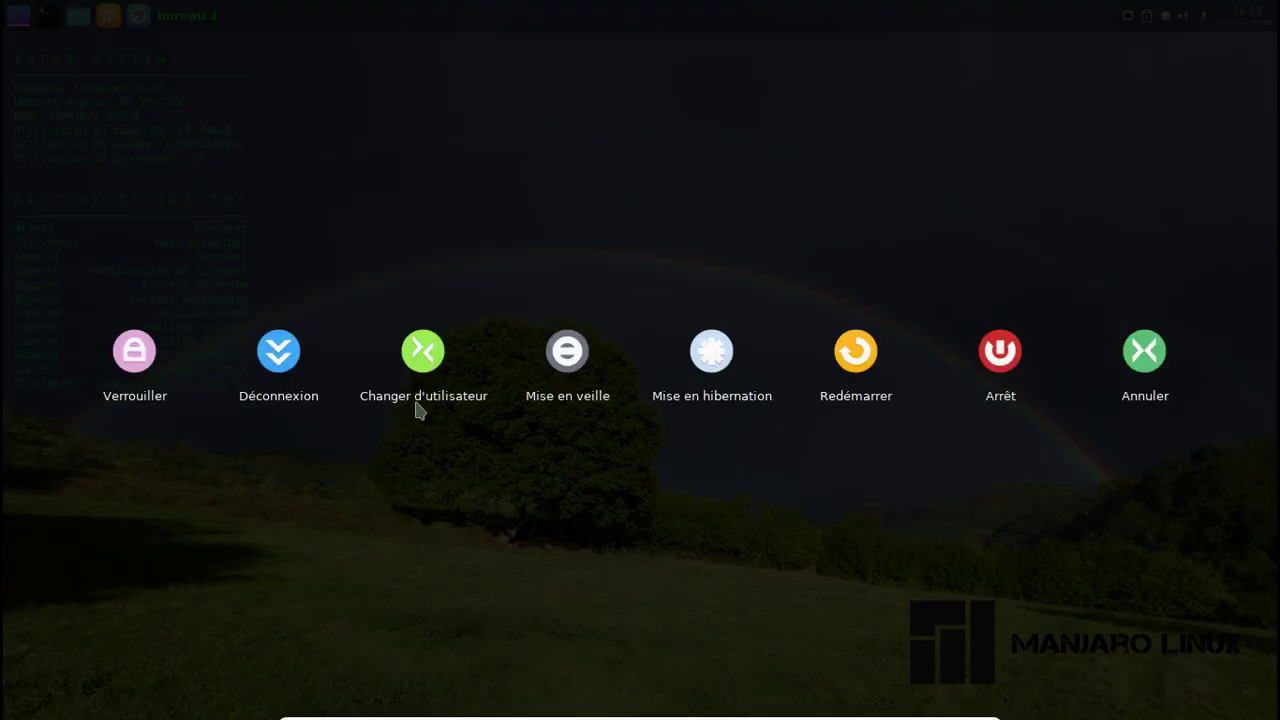
{"action": "left_click", "coordinate": [1052, 331]}
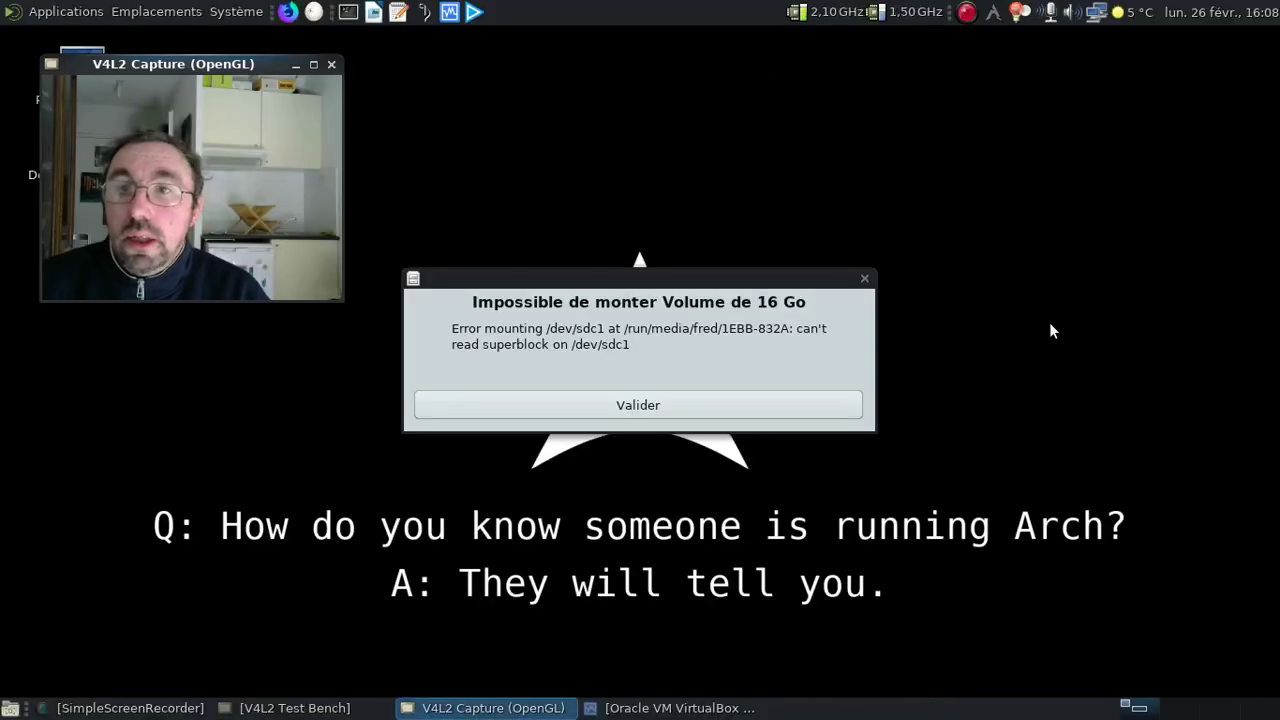
{"action": "left_click", "coordinate": [864, 279]}
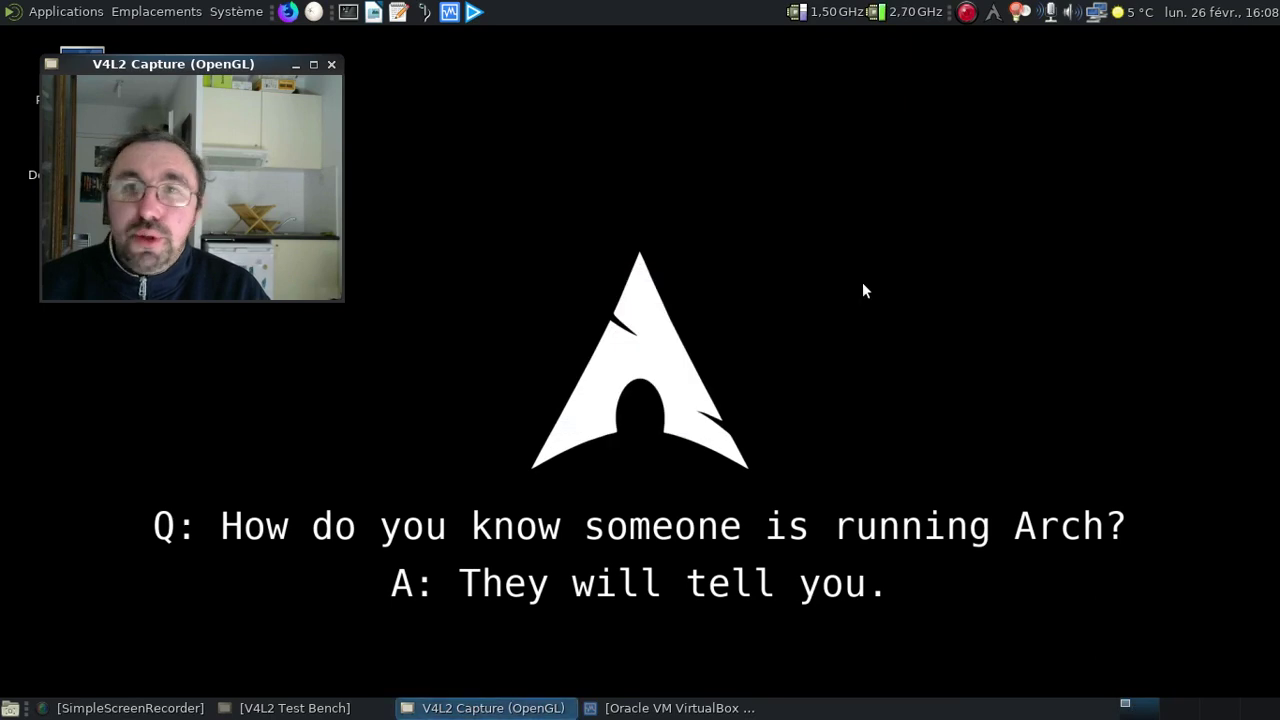